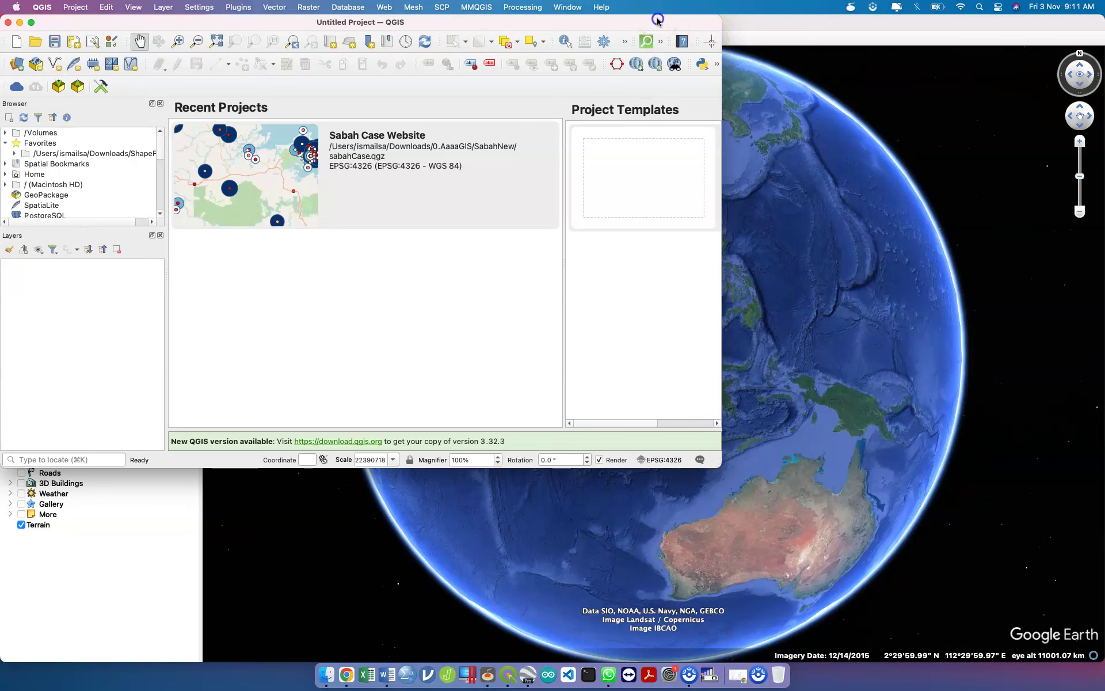
pyautogui.hotkey('ctrl', 'Up')
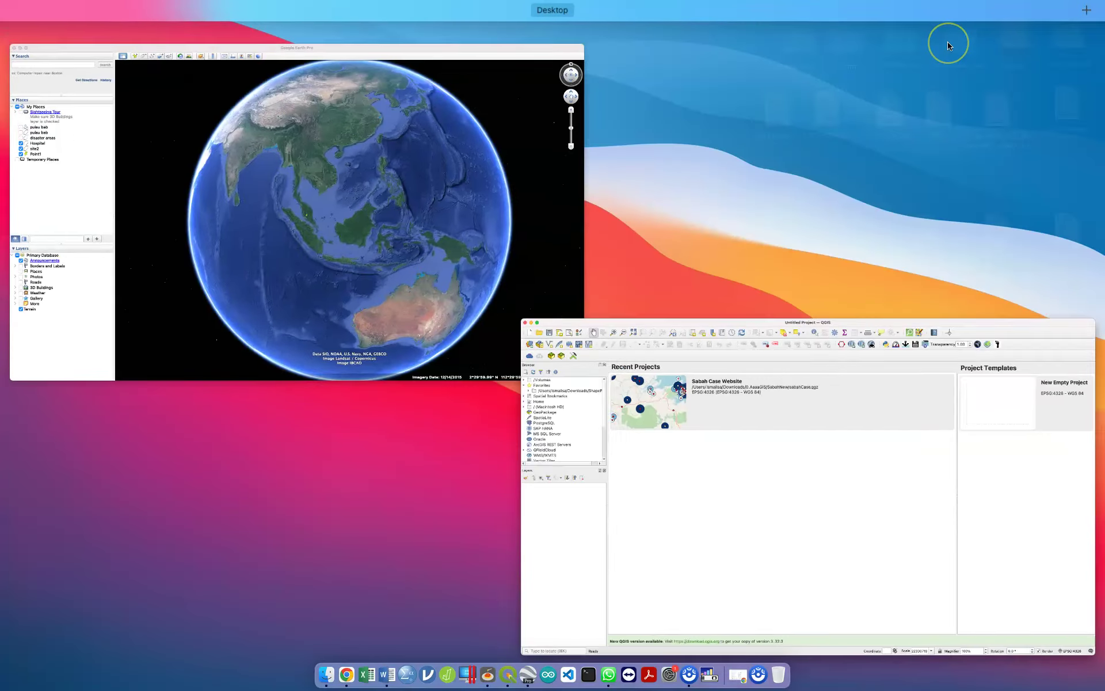
pyautogui.click(535, 198)
pyautogui.hotkey('ctrl', 'Up')
pyautogui.click(665, 190)
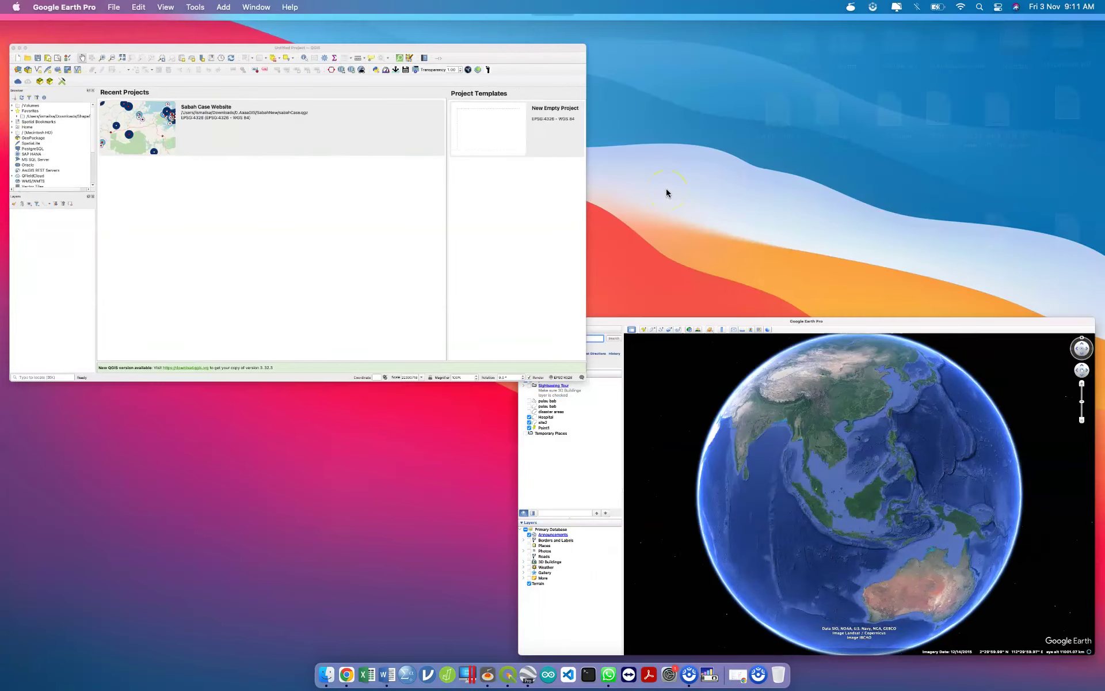
# Search the computer for "geoda", launch GeoDa and reposition its toolbar window.
pyautogui.click(984, 10)
pyautogui.write('geoda')
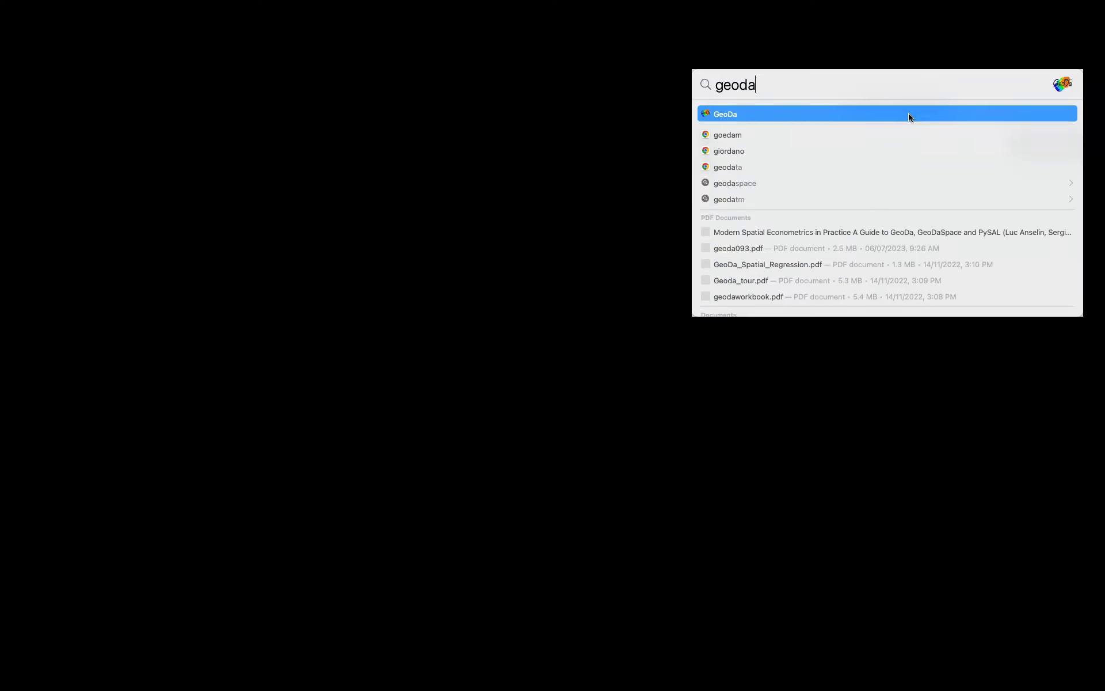
pyautogui.click(908, 114)
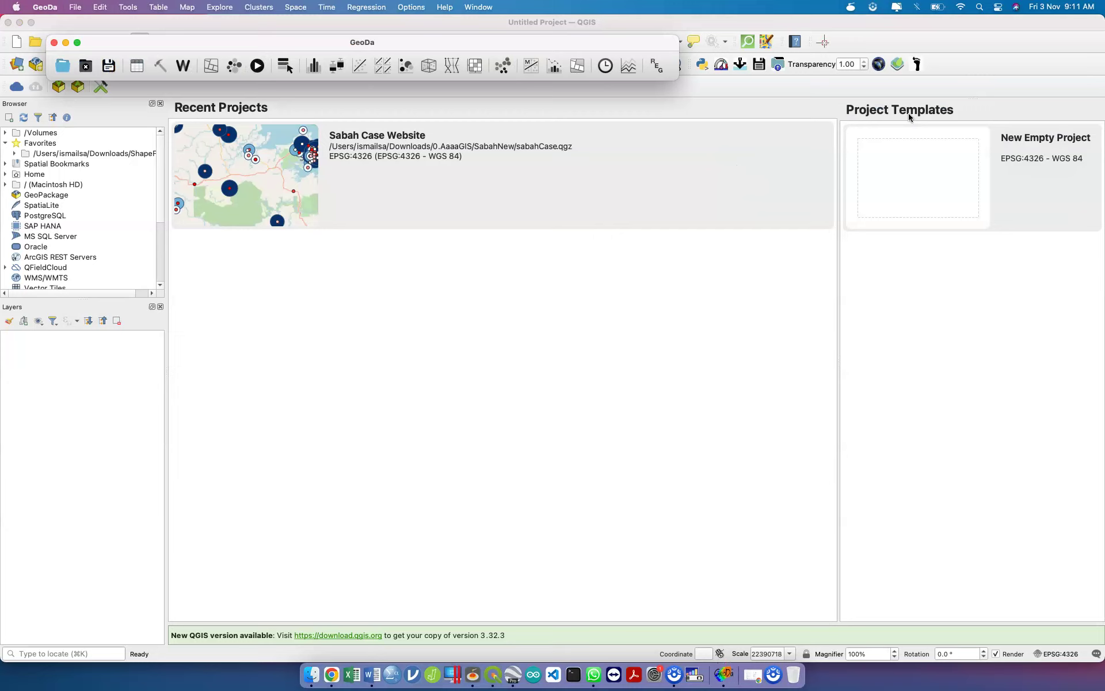
pyautogui.moveTo(624, 42); pyautogui.dragTo(587, 29)
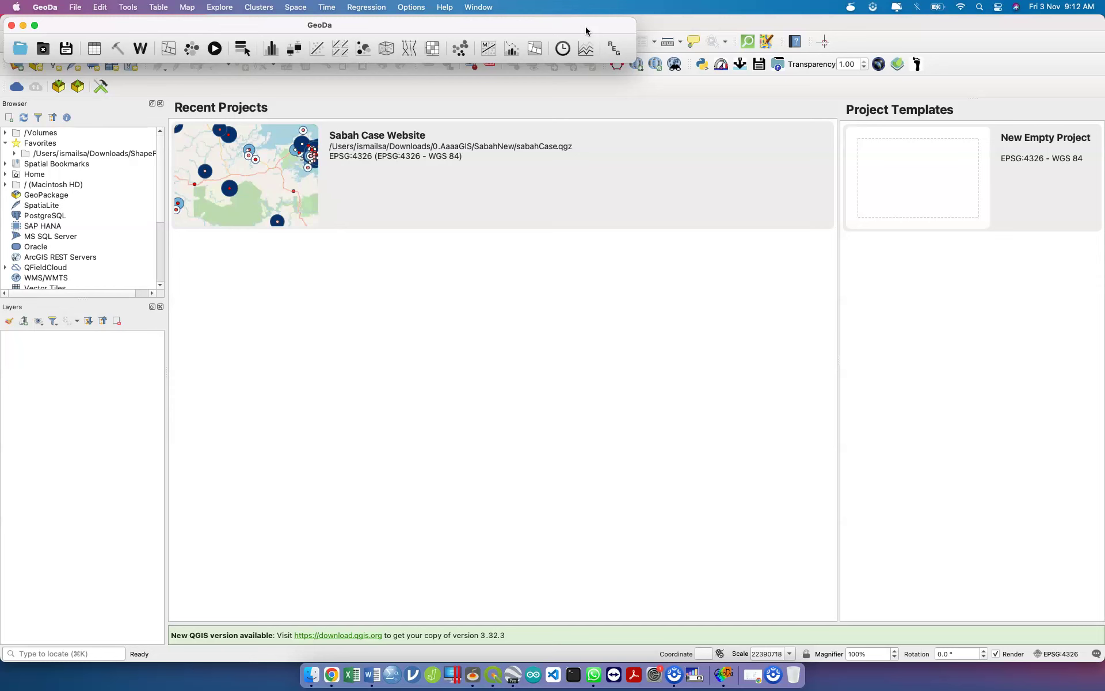
# Bring the GeoDa toolbar window forward and minimise the Google Earth Pro and QGIS windows behind it.
pyautogui.hotkey('ctrl', 'Up')
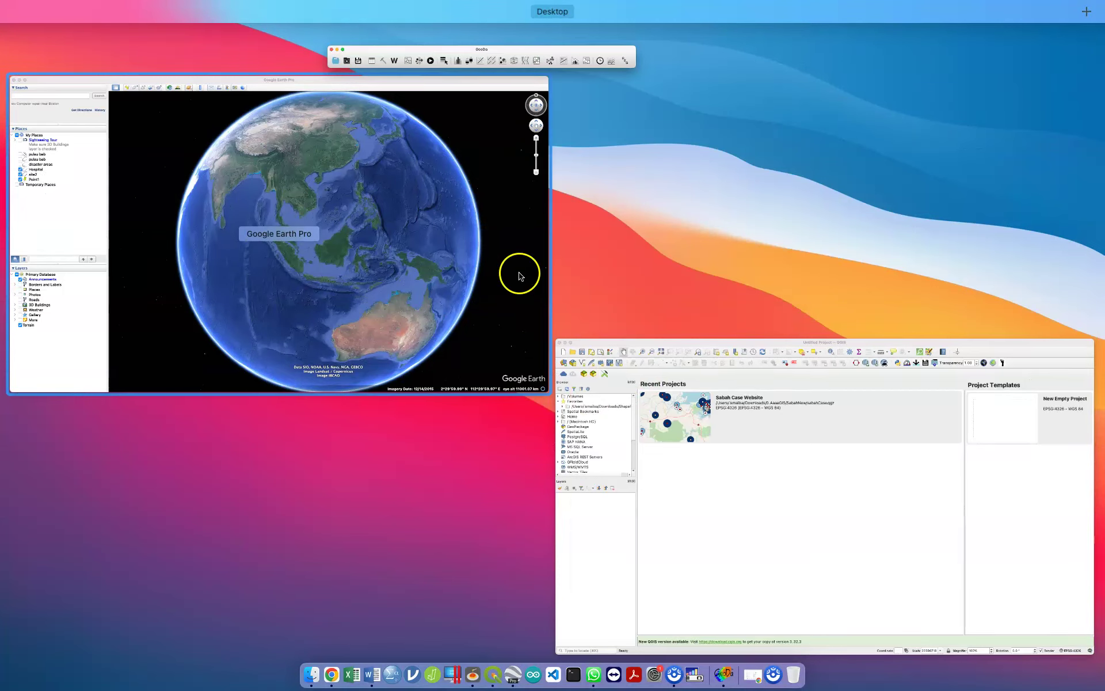
pyautogui.click(474, 160)
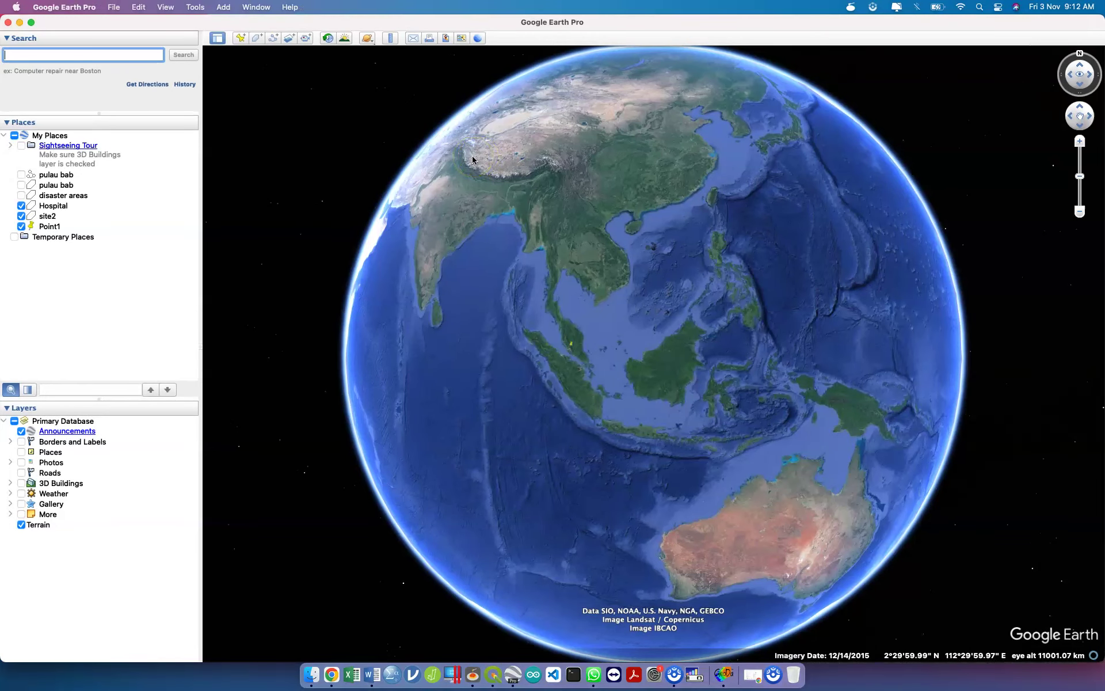
pyautogui.hotkey('ctrl', 'Up')
pyautogui.click(392, 40)
pyautogui.moveTo(392, 39); pyautogui.dragTo(442, 114)
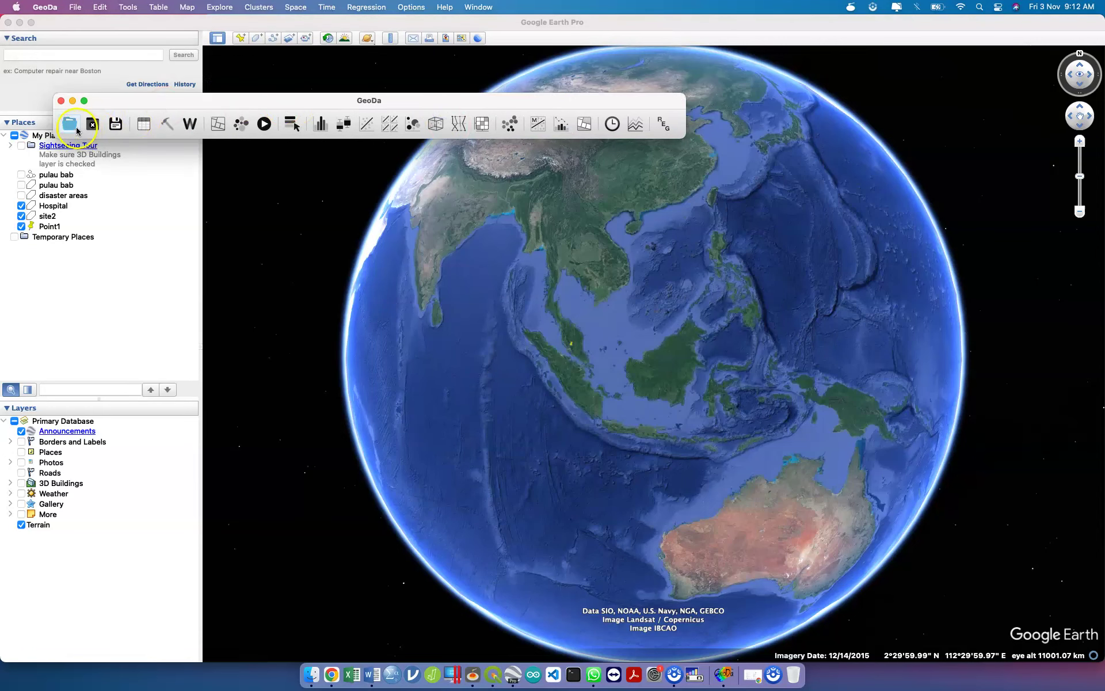
pyautogui.click(20, 21)
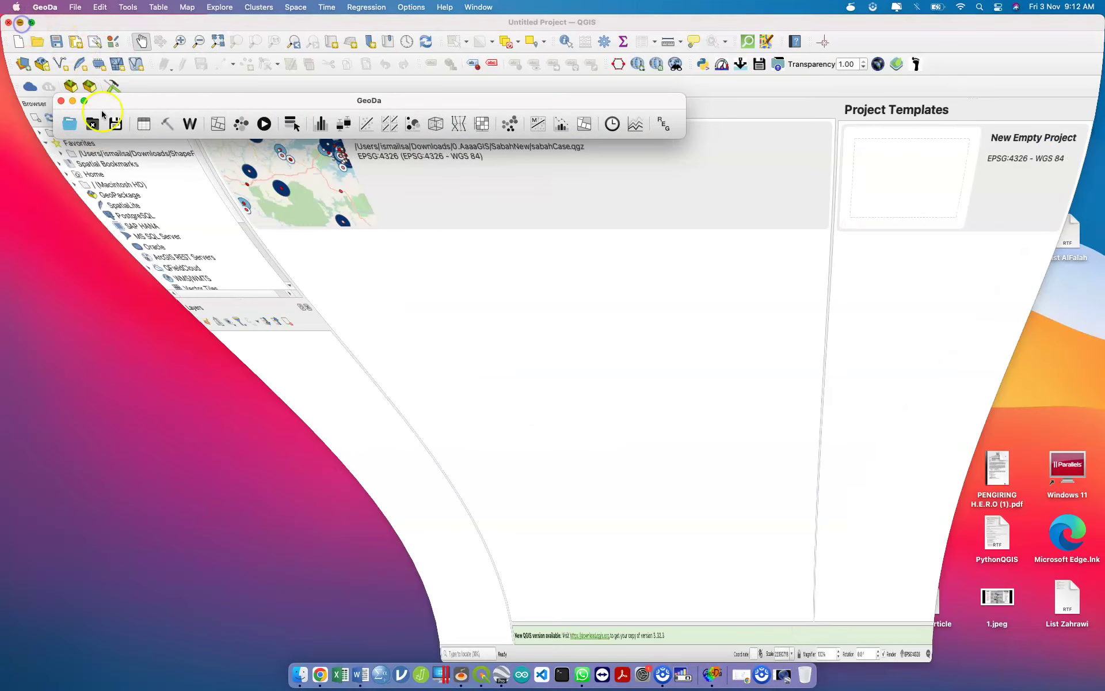
pyautogui.click(20, 21)
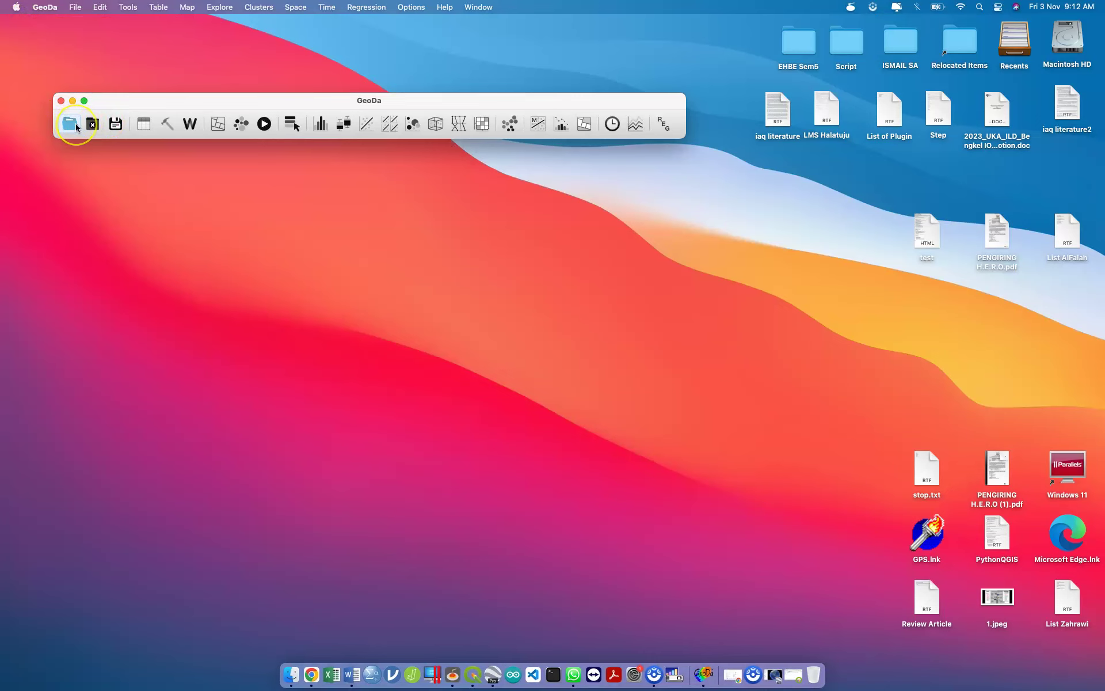
# Connect to the Guerry sample data set, Moral Statistics of France (1833), as the data source.
pyautogui.click(77, 126)
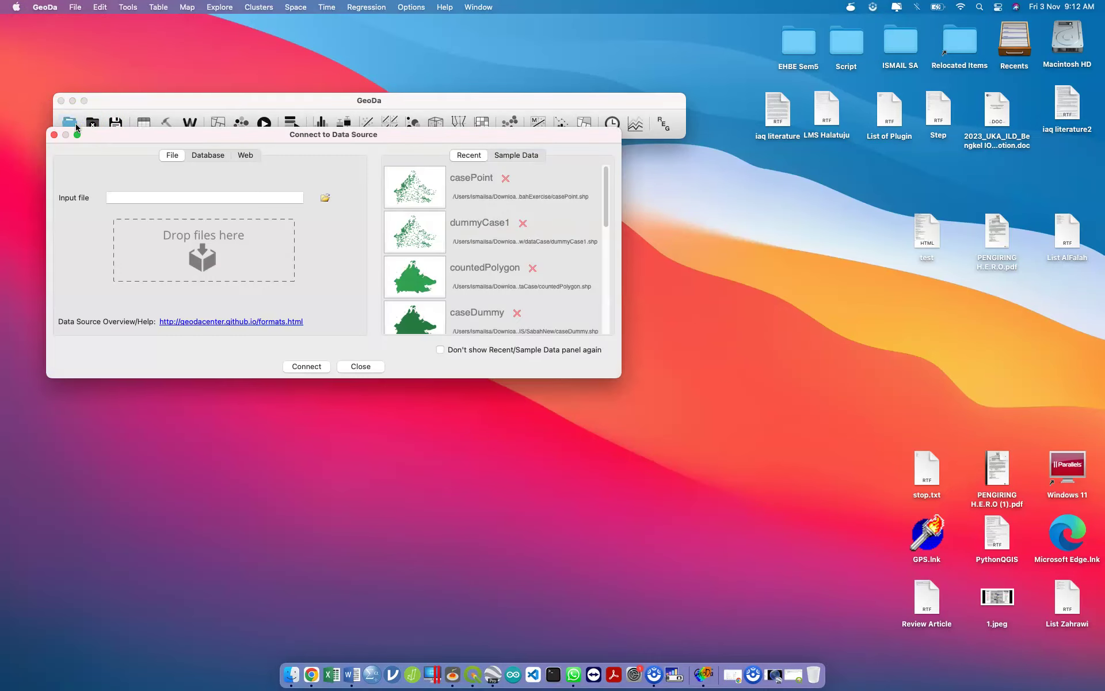
pyautogui.moveTo(275, 139)
pyautogui.mouseDown()
pyautogui.moveTo(310, 143)
pyautogui.moveTo(283, 149)
pyautogui.mouseUp()
pyautogui.scroll(-5, 449, 274)
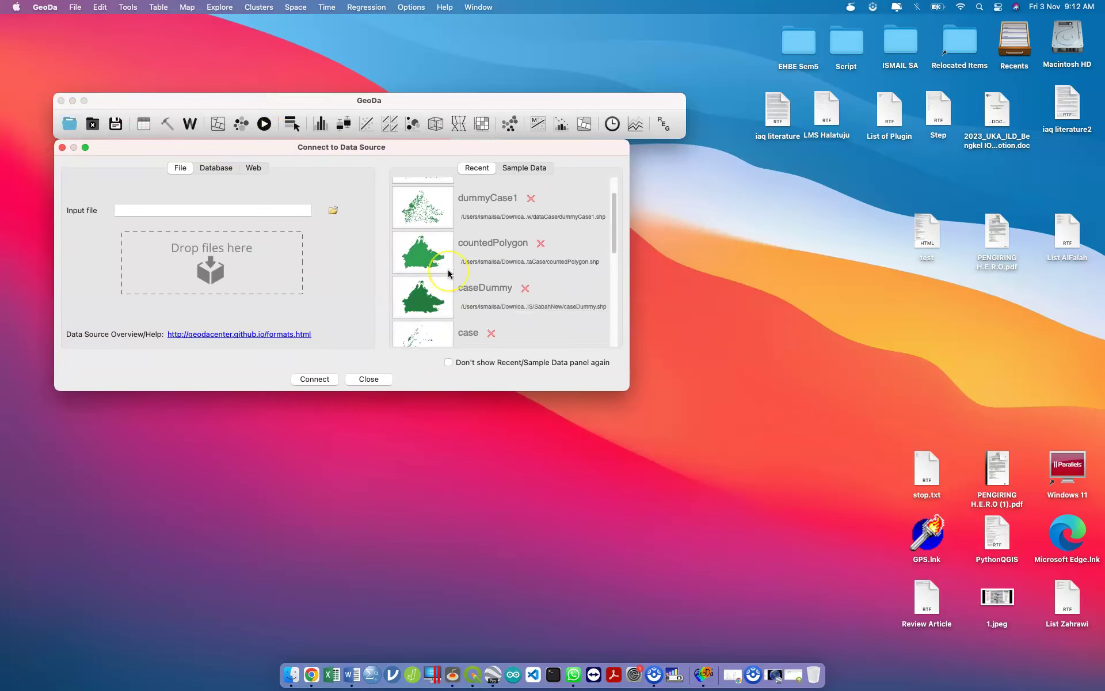
pyautogui.scroll(5, 449, 274)
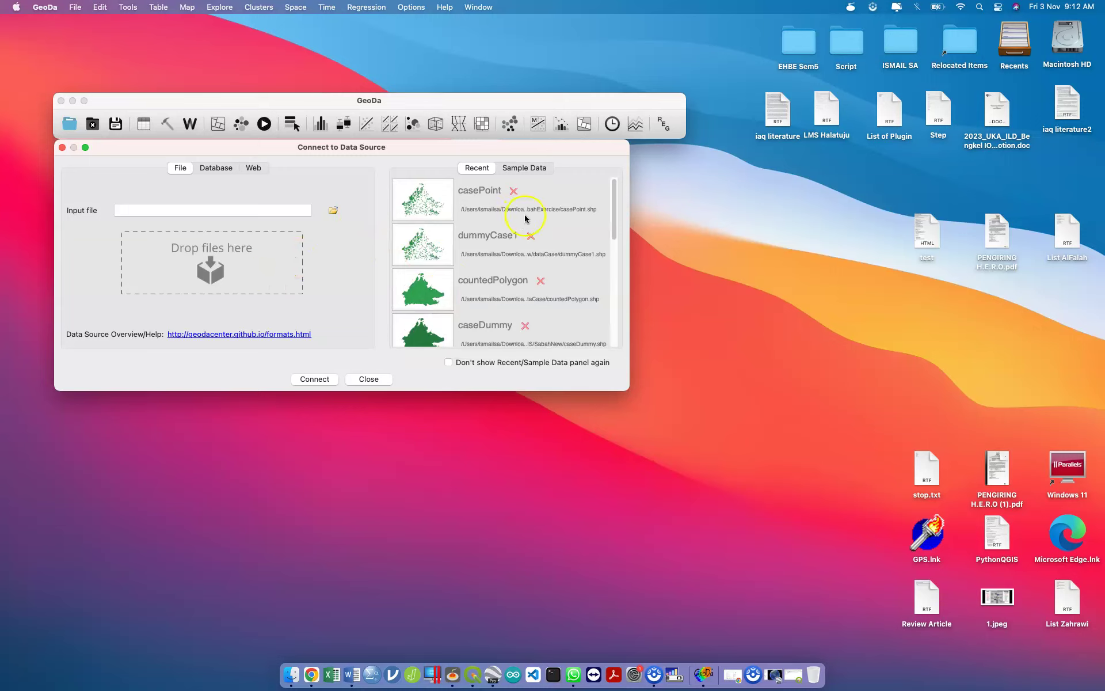
pyautogui.click(520, 170)
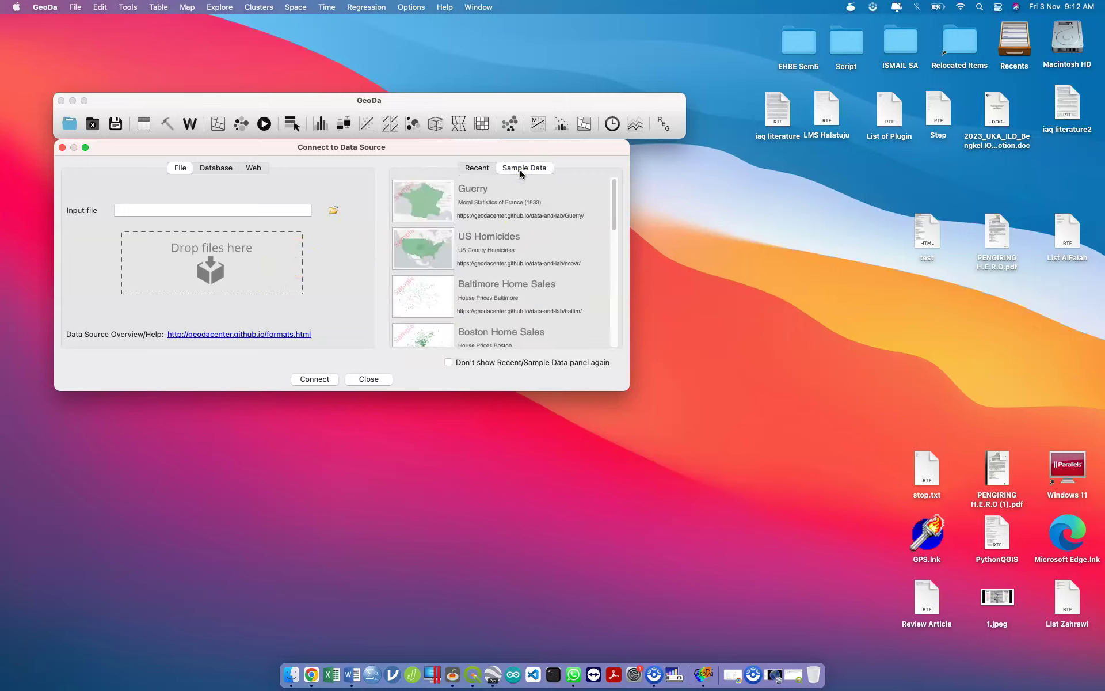
pyautogui.click(448, 206)
pyautogui.click(436, 207)
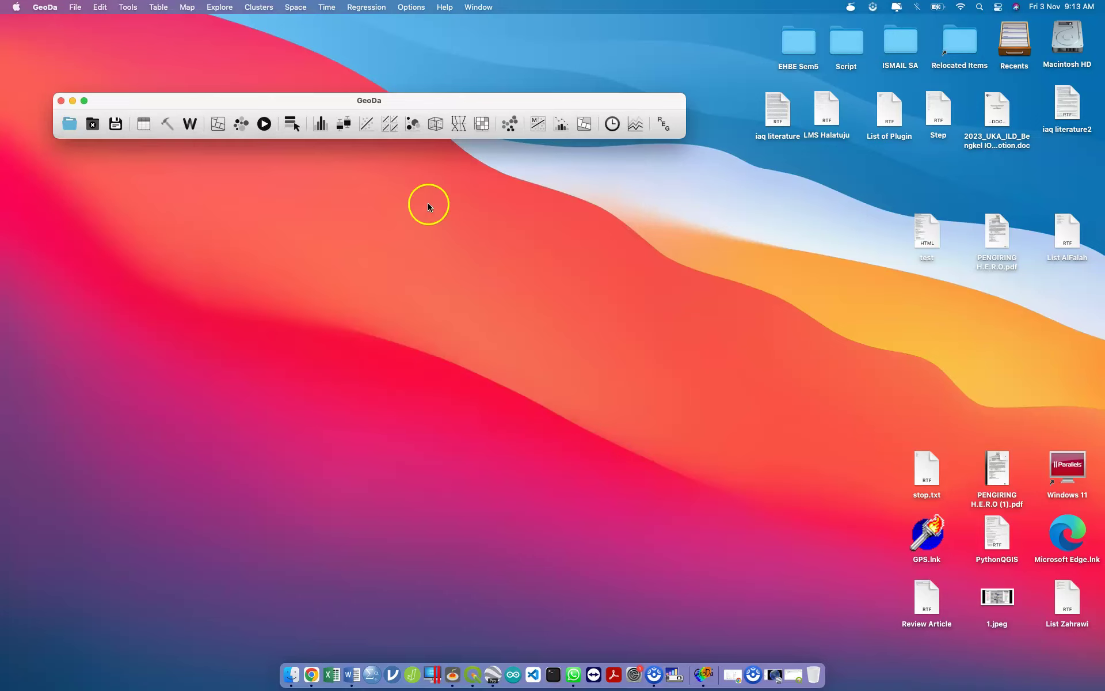
# Place the Guerry map window directly beneath the GeoDa toolbar window and enlarge the map.
pyautogui.moveTo(315, 101); pyautogui.dragTo(323, 147)
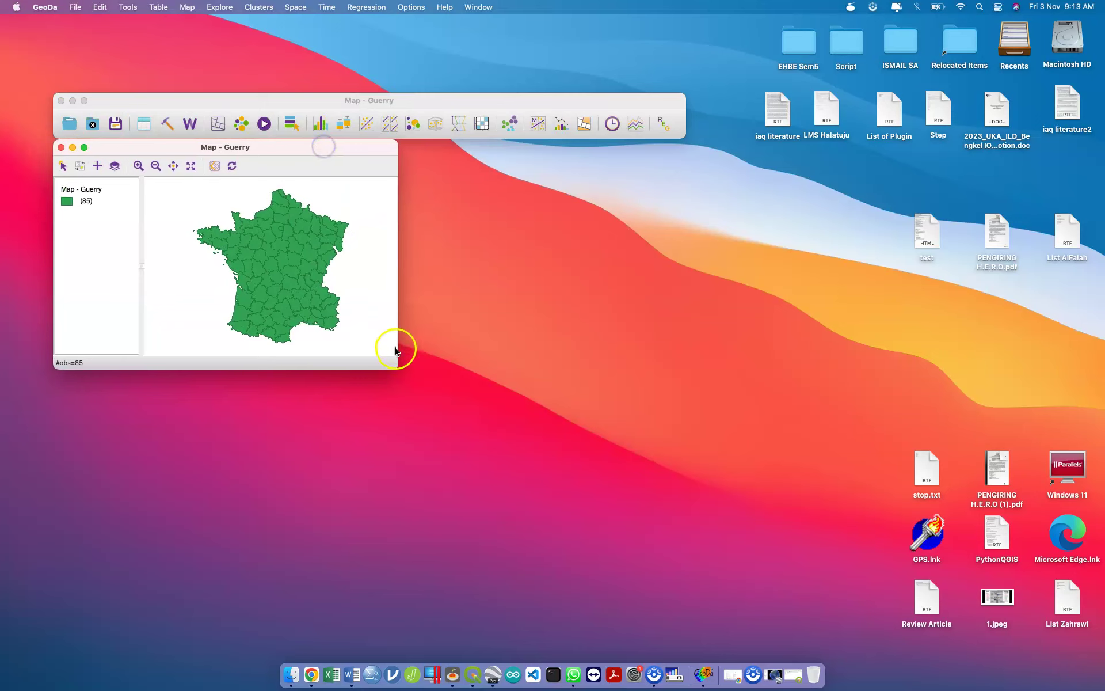
pyautogui.moveTo(395, 367); pyautogui.dragTo(625, 562)
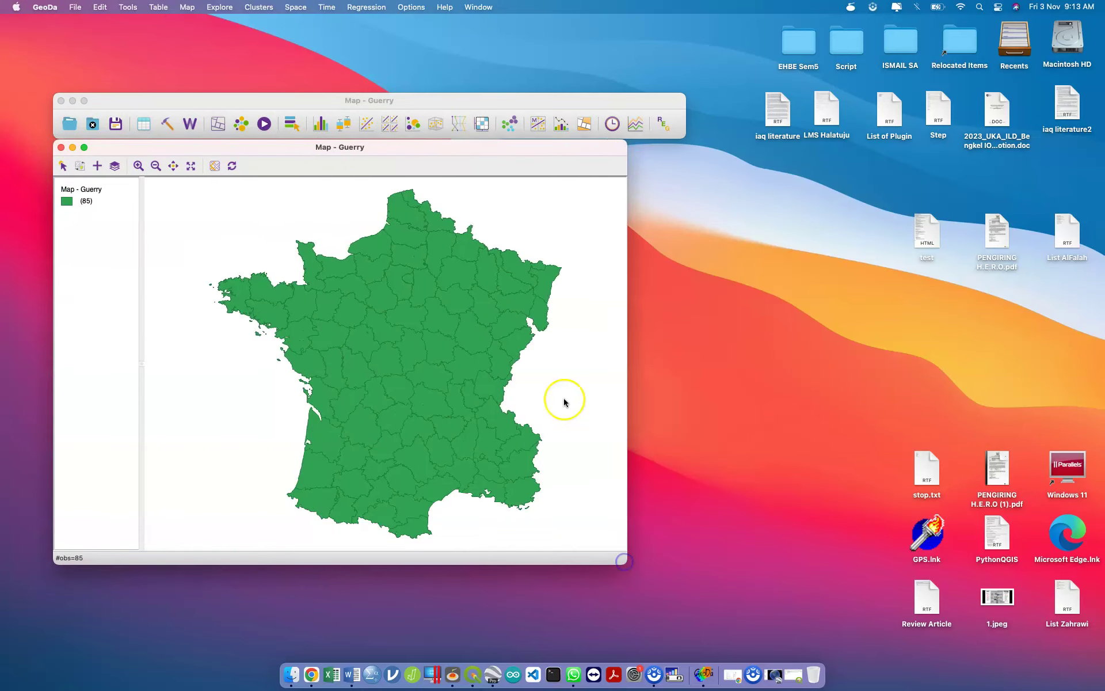
pyautogui.click(214, 166)
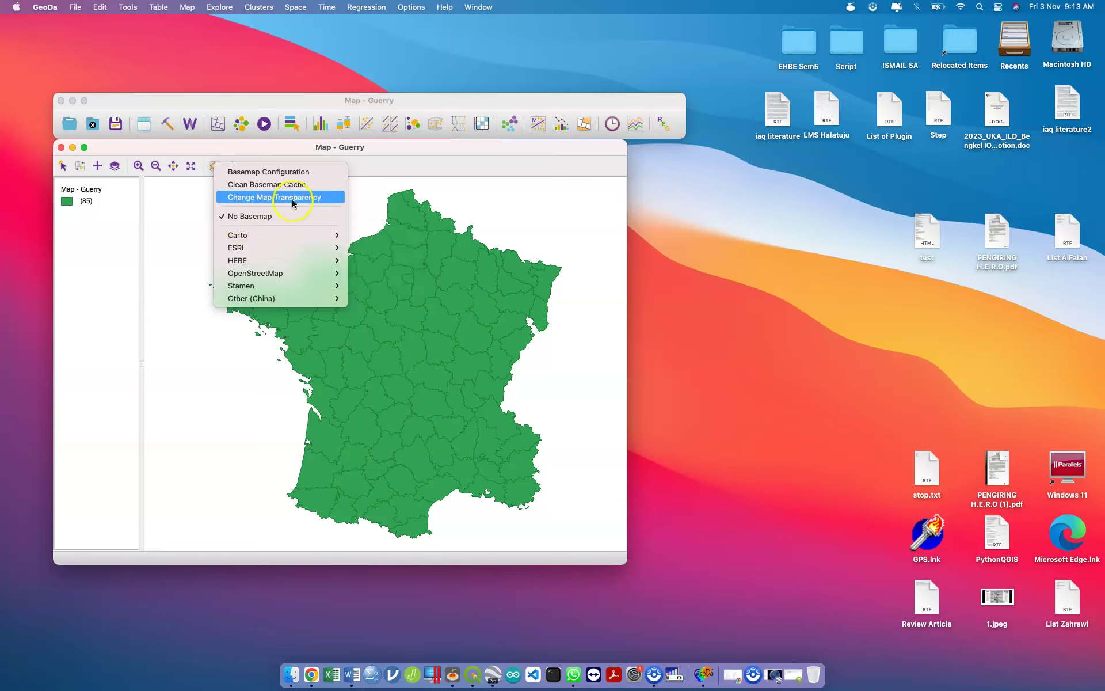
pyautogui.click(482, 209)
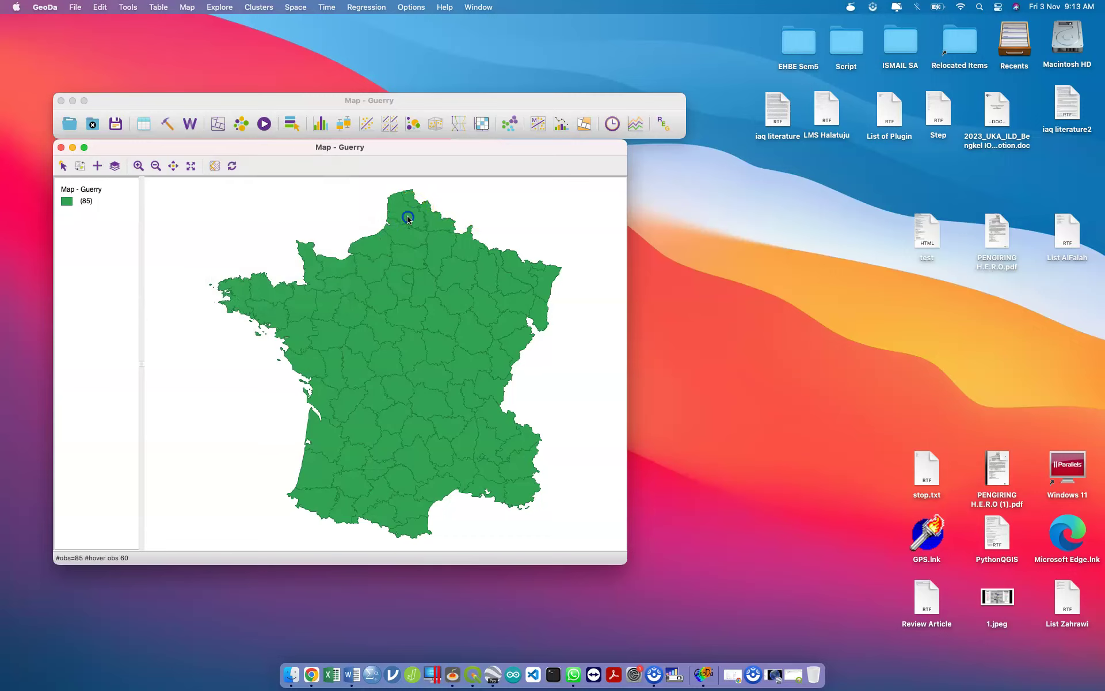
# Select individual departments one at a time along the northern and north-western coast of the France map to inspect the polygons.
pyautogui.click(407, 218)
pyautogui.click(411, 203)
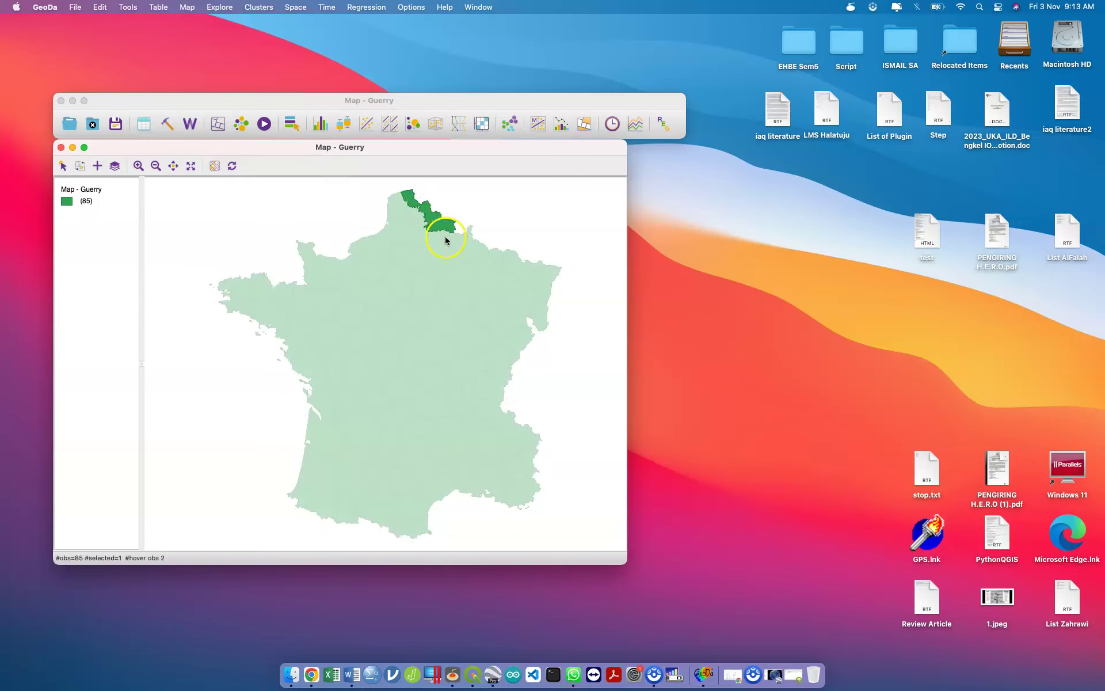
pyautogui.click(471, 245)
pyautogui.click(403, 236)
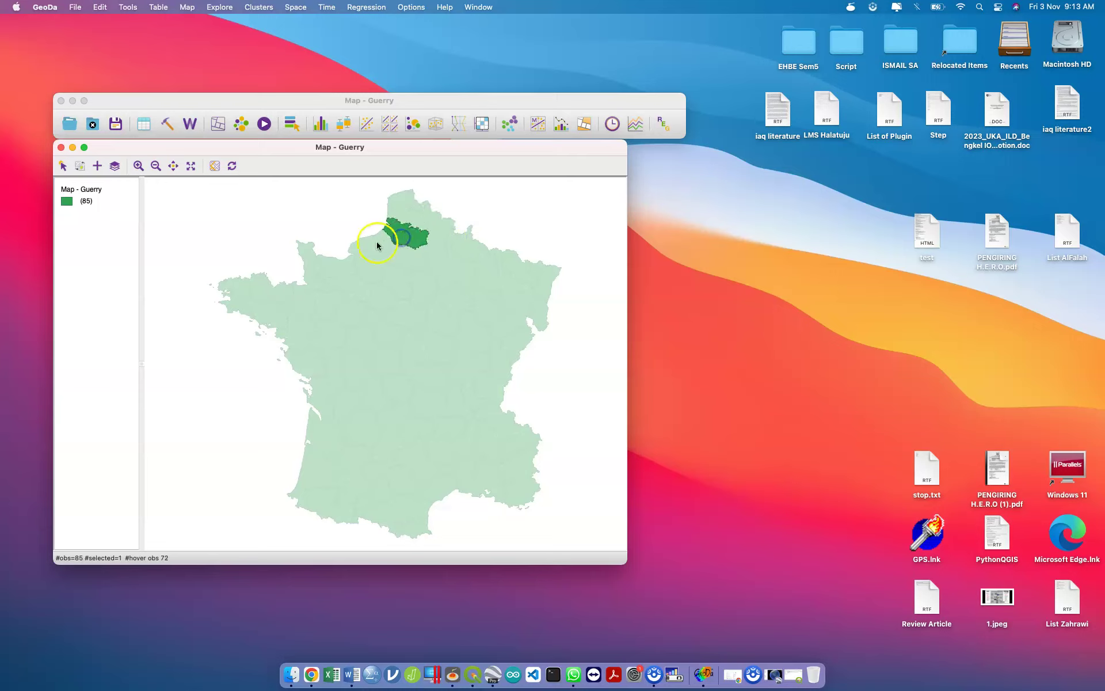
pyautogui.click(377, 246)
pyautogui.click(359, 265)
pyautogui.click(326, 274)
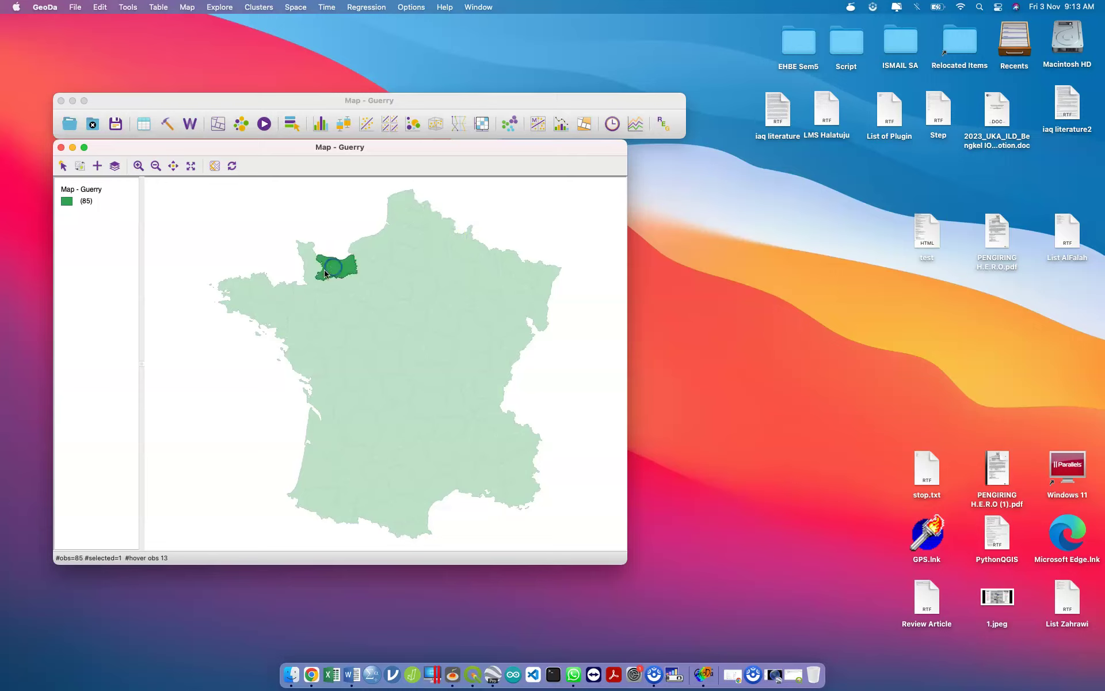
pyautogui.click(305, 267)
pyautogui.click(344, 268)
pyautogui.click(305, 298)
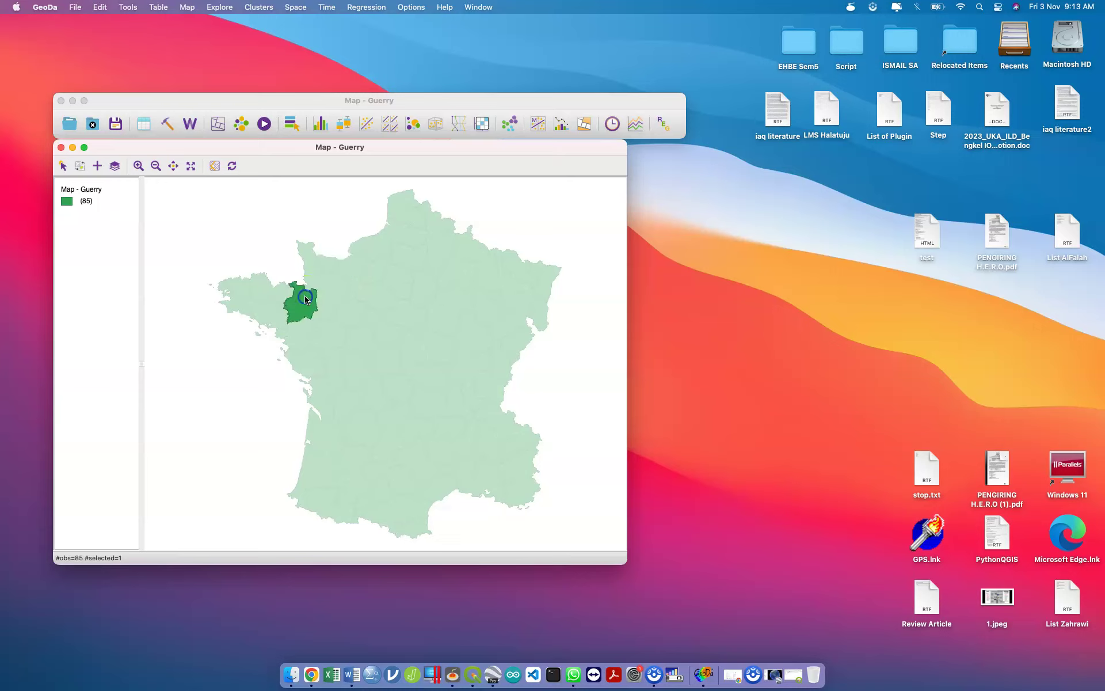
pyautogui.click(265, 288)
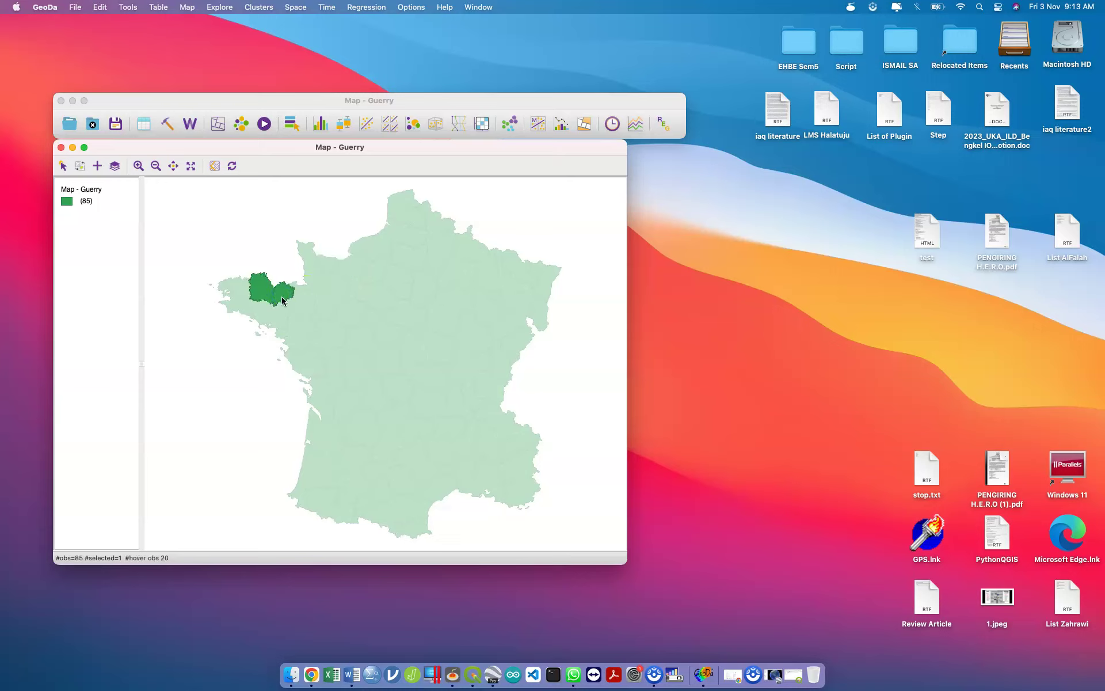
pyautogui.click(245, 291)
pyautogui.click(258, 315)
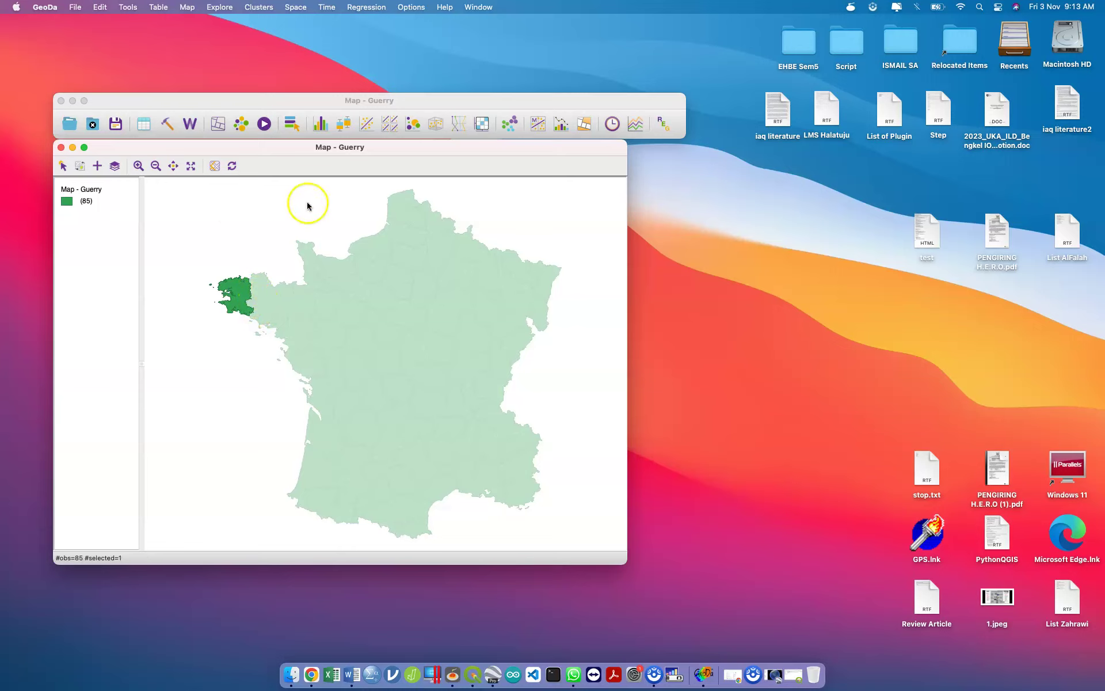
# Select single departments from central France up to the Normandy coast one by one, and clear the map selection.
pyautogui.click(366, 265)
pyautogui.click(424, 358)
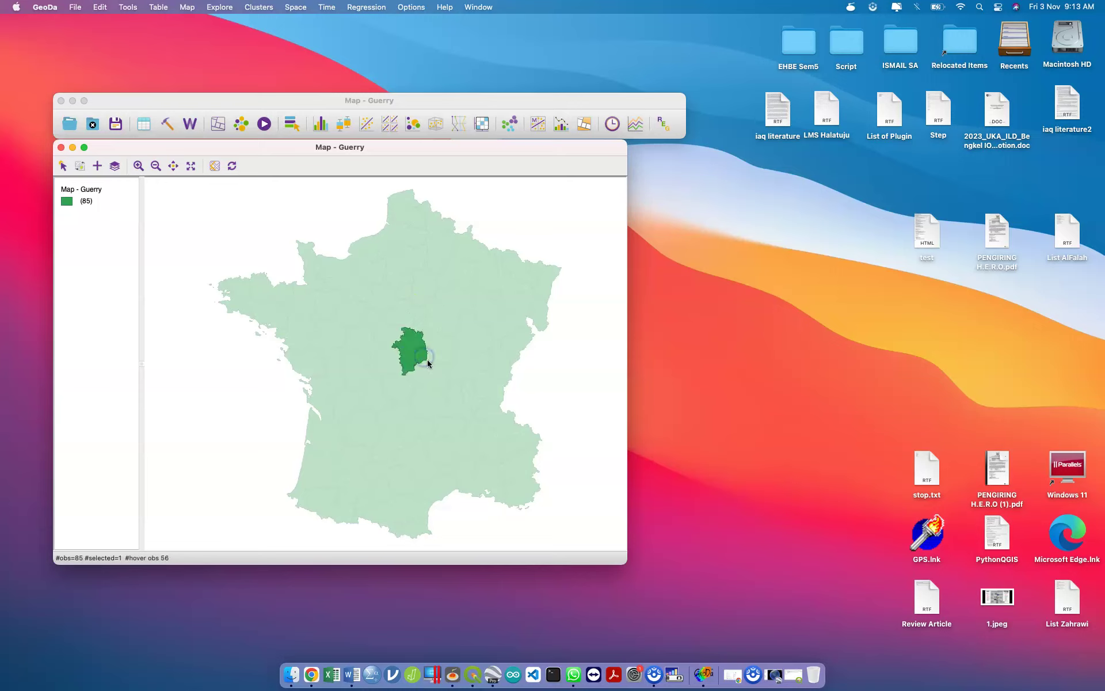
pyautogui.click(365, 337)
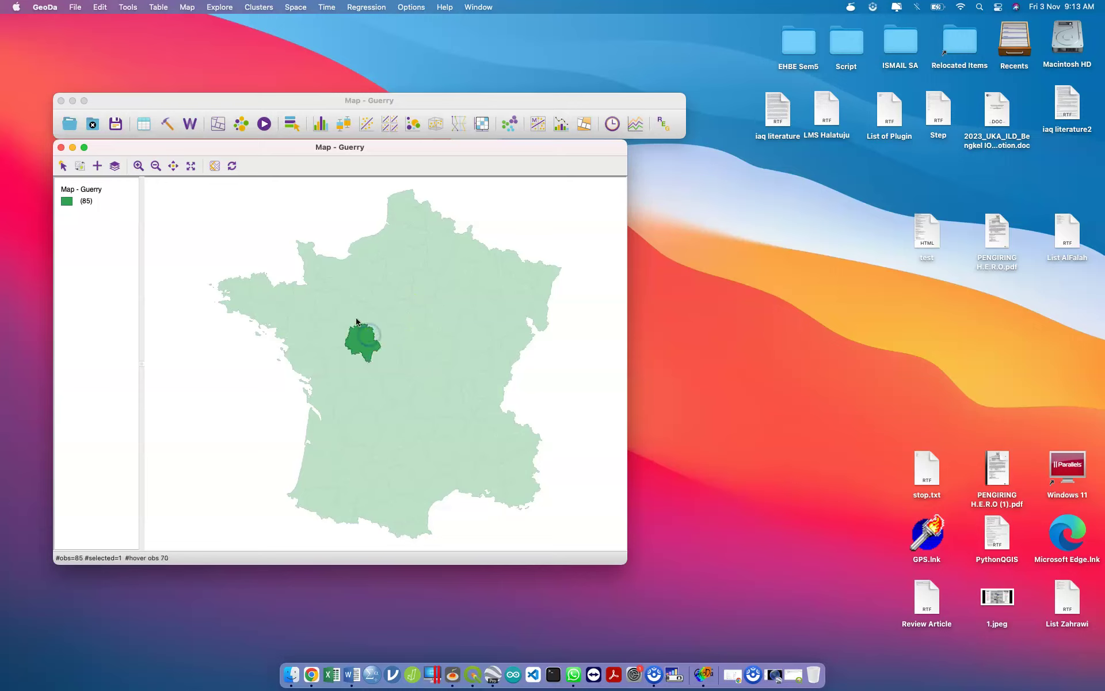
pyautogui.click(351, 313)
pyautogui.click(338, 302)
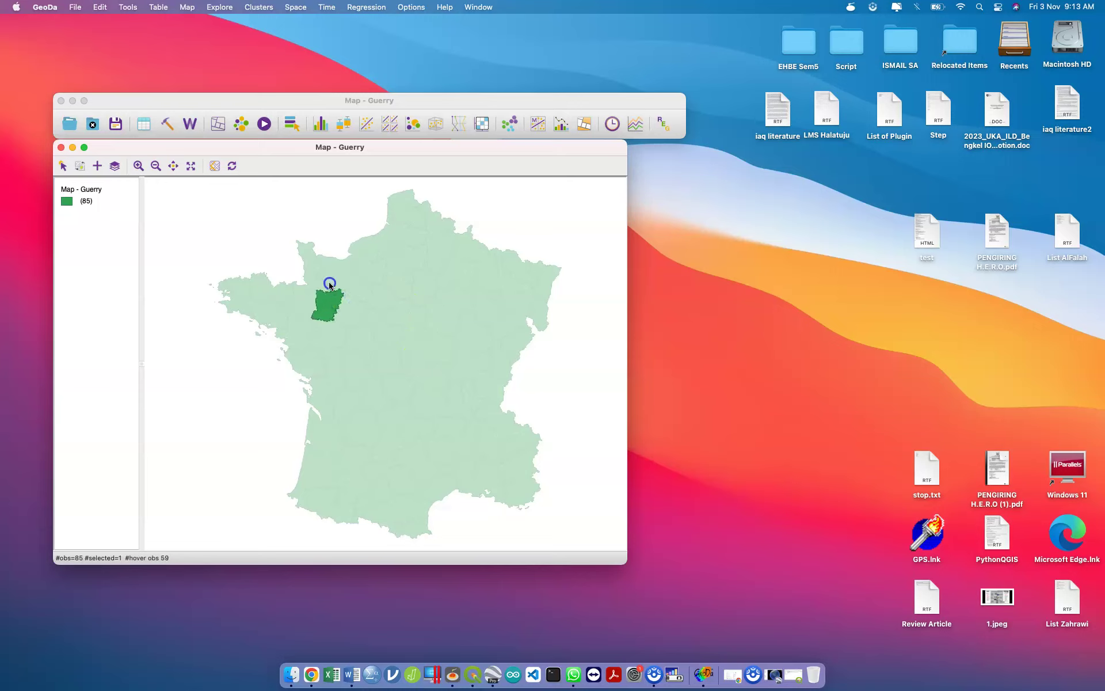
pyautogui.click(330, 283)
pyautogui.click(308, 265)
pyautogui.click(328, 267)
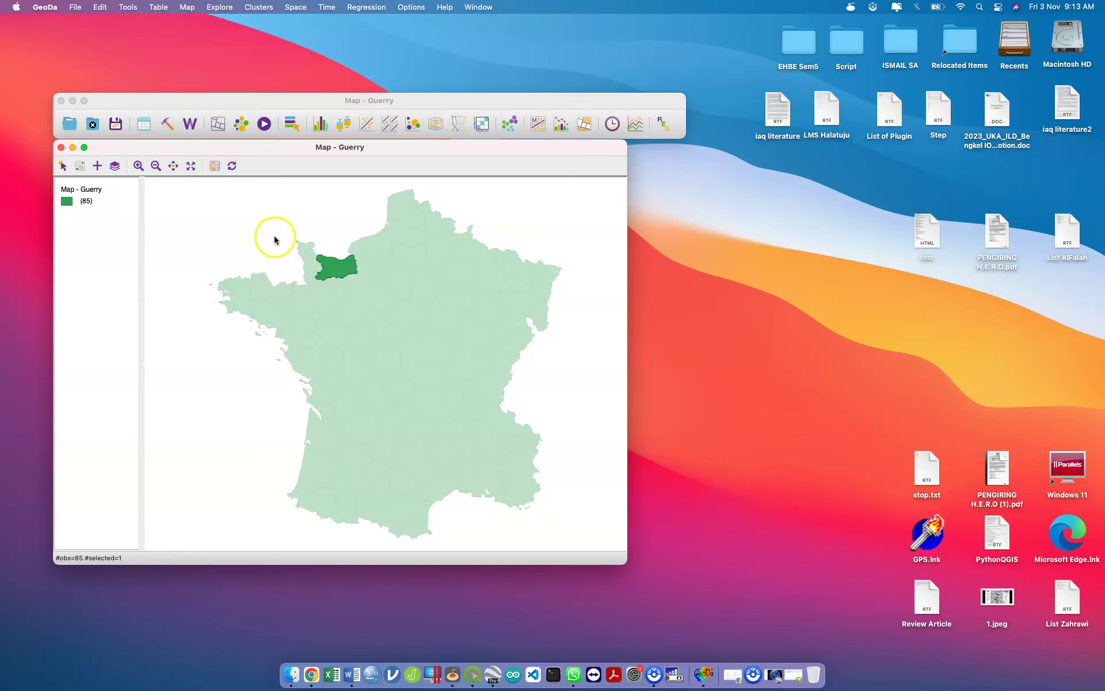
pyautogui.click(274, 240)
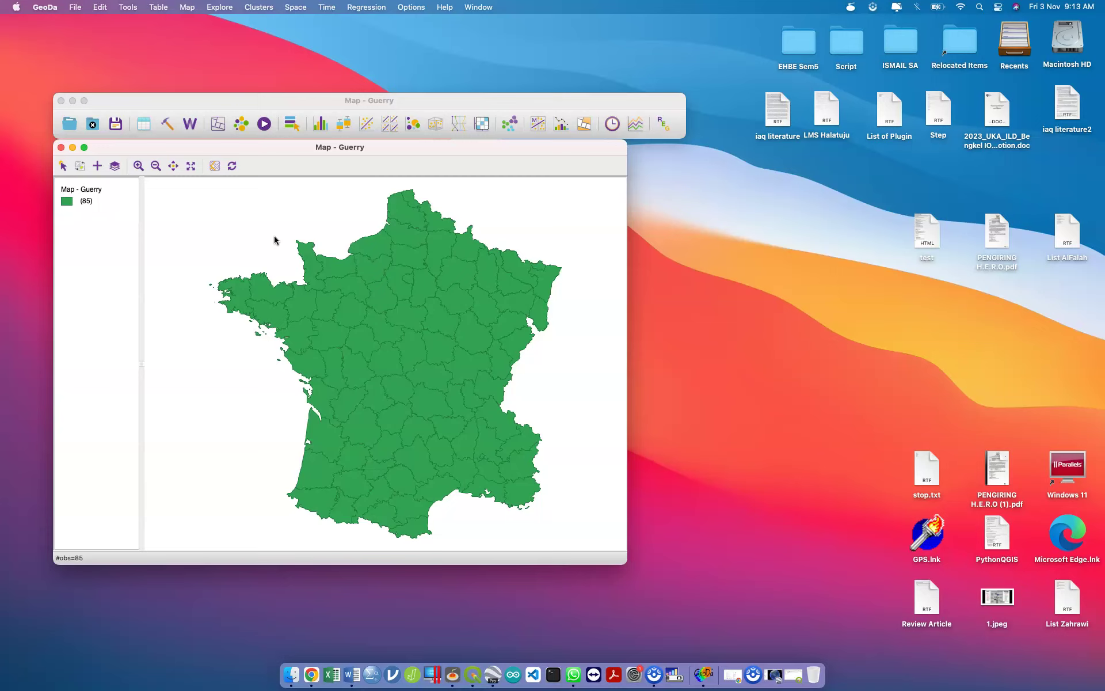
# Close the current Guerry map, reopen the Guerry sample data set and place its map window beneath the toolbar window.
pyautogui.click(60, 149)
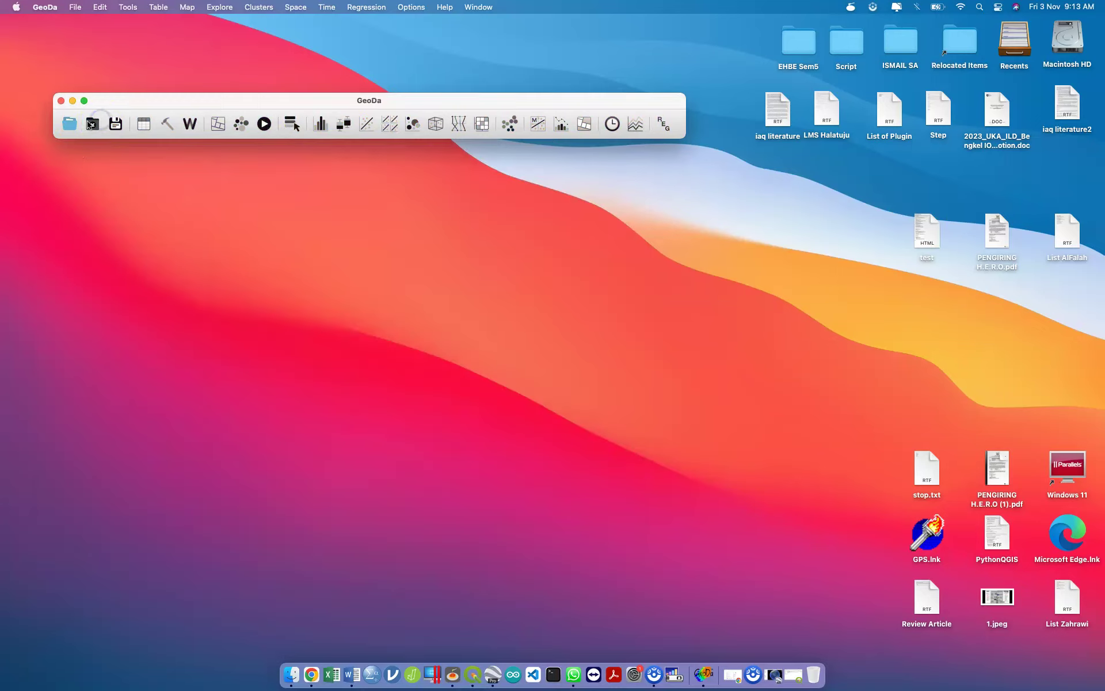
pyautogui.click(63, 125)
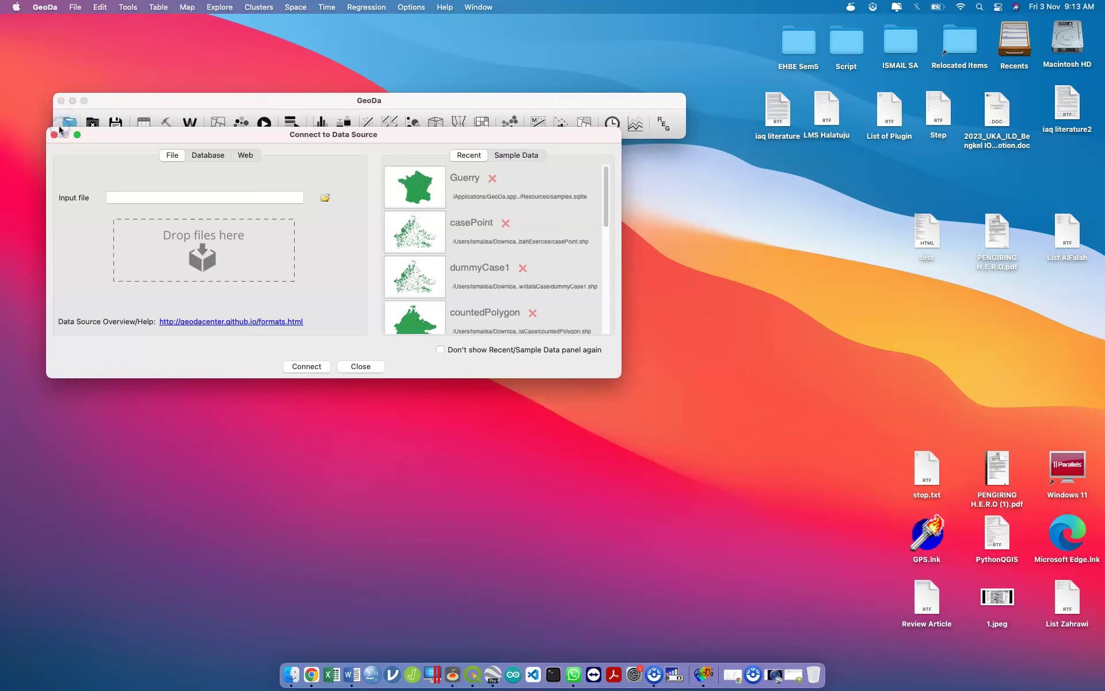
pyautogui.click(529, 159)
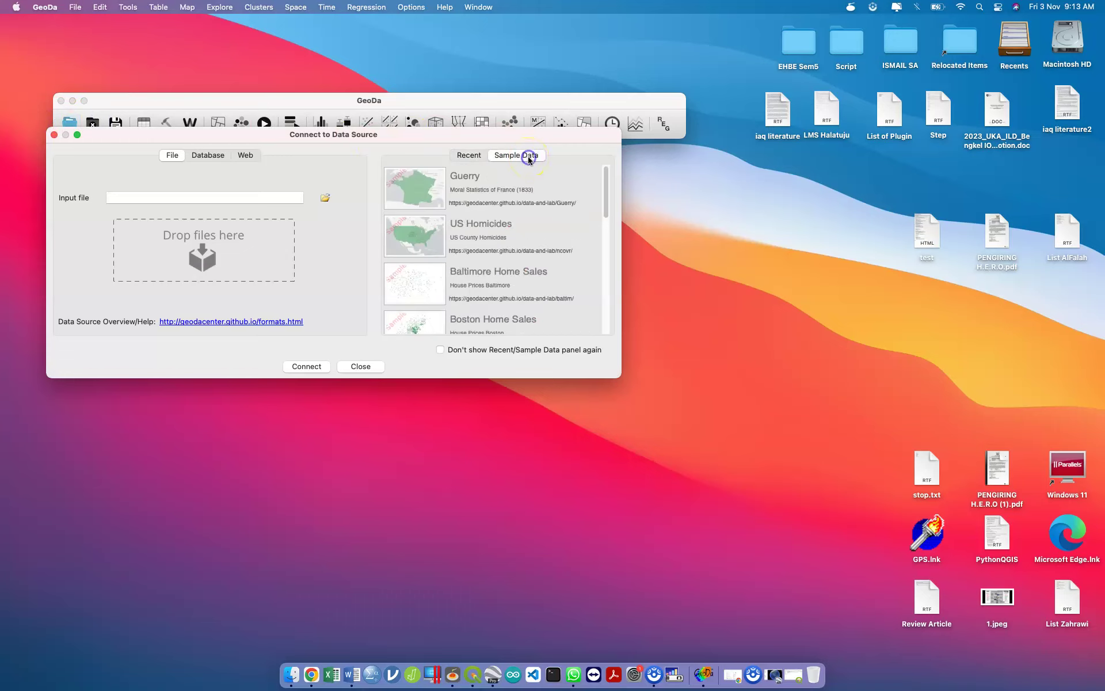
pyautogui.click(418, 190)
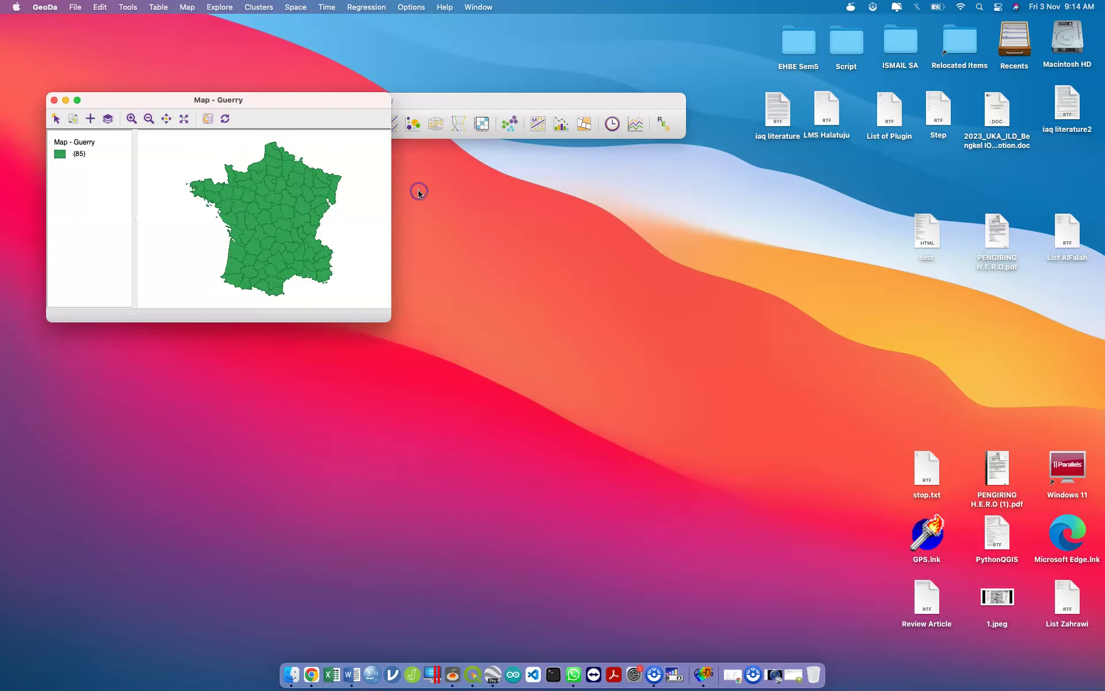
pyautogui.moveTo(319, 98); pyautogui.dragTo(321, 146)
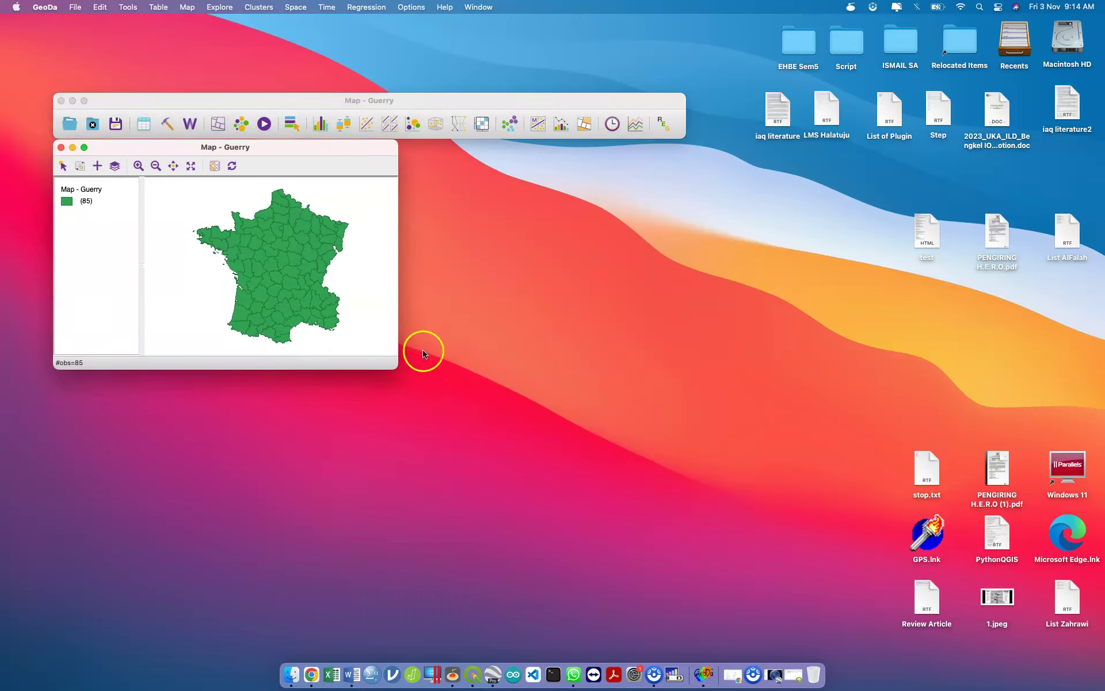
# Move the toolbar window up beneath the menu bar, place the Guerry map directly below it and resize the map to the toolbar's width.
pyautogui.moveTo(391, 370); pyautogui.dragTo(887, 669)
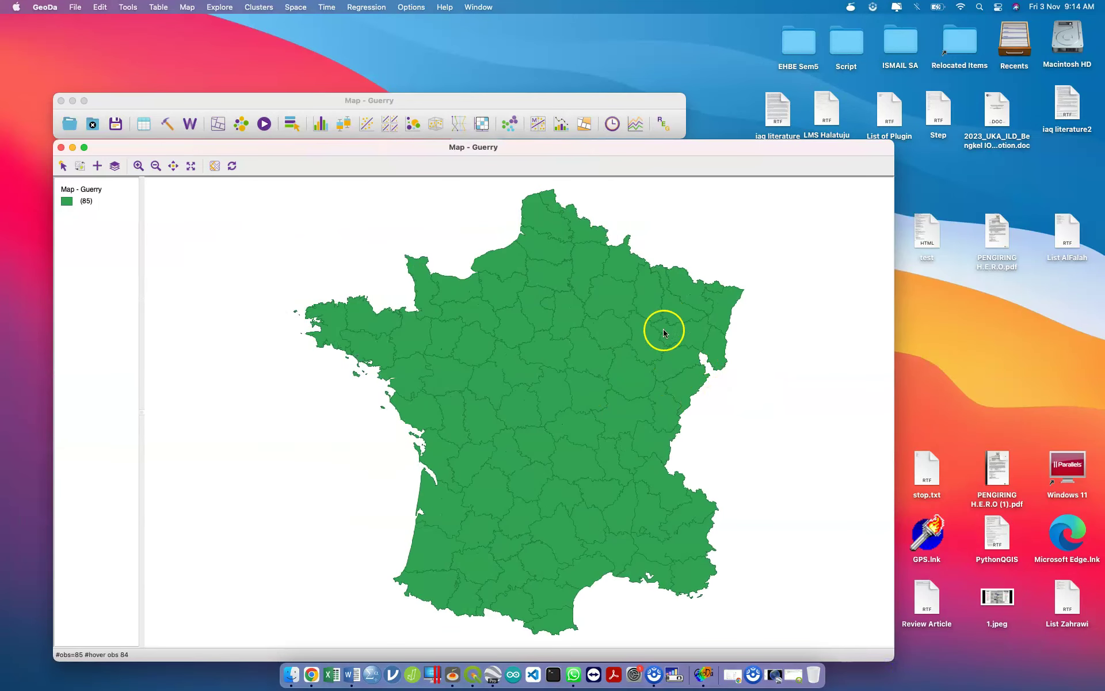
pyautogui.moveTo(629, 98); pyautogui.dragTo(593, 20)
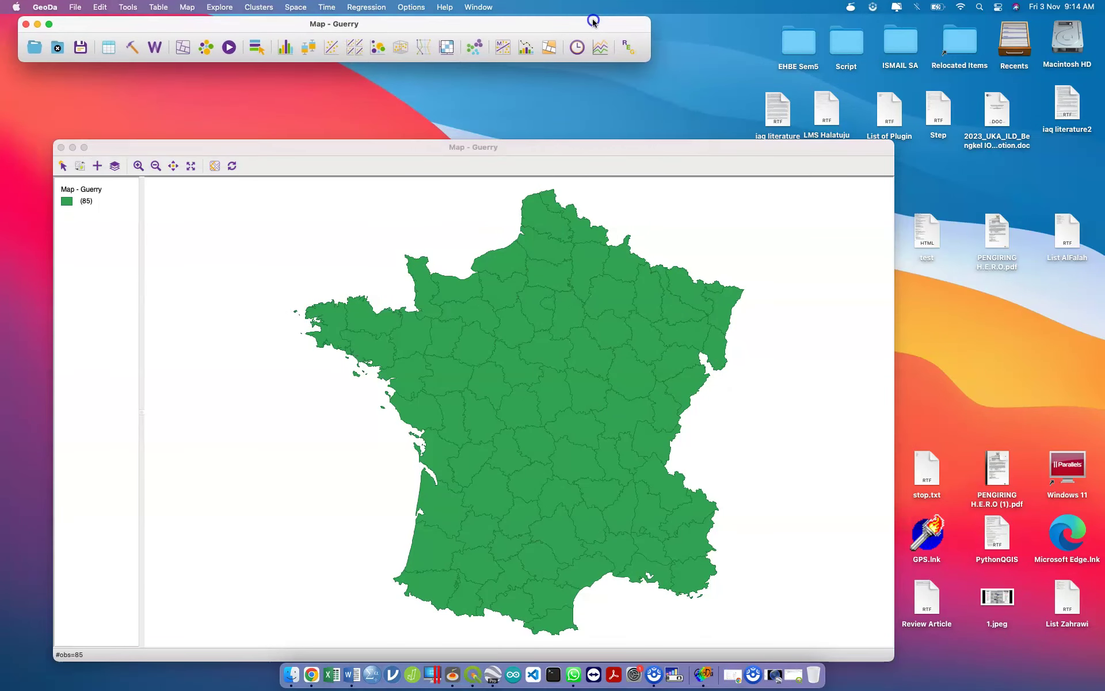
pyautogui.moveTo(604, 144); pyautogui.dragTo(568, 68)
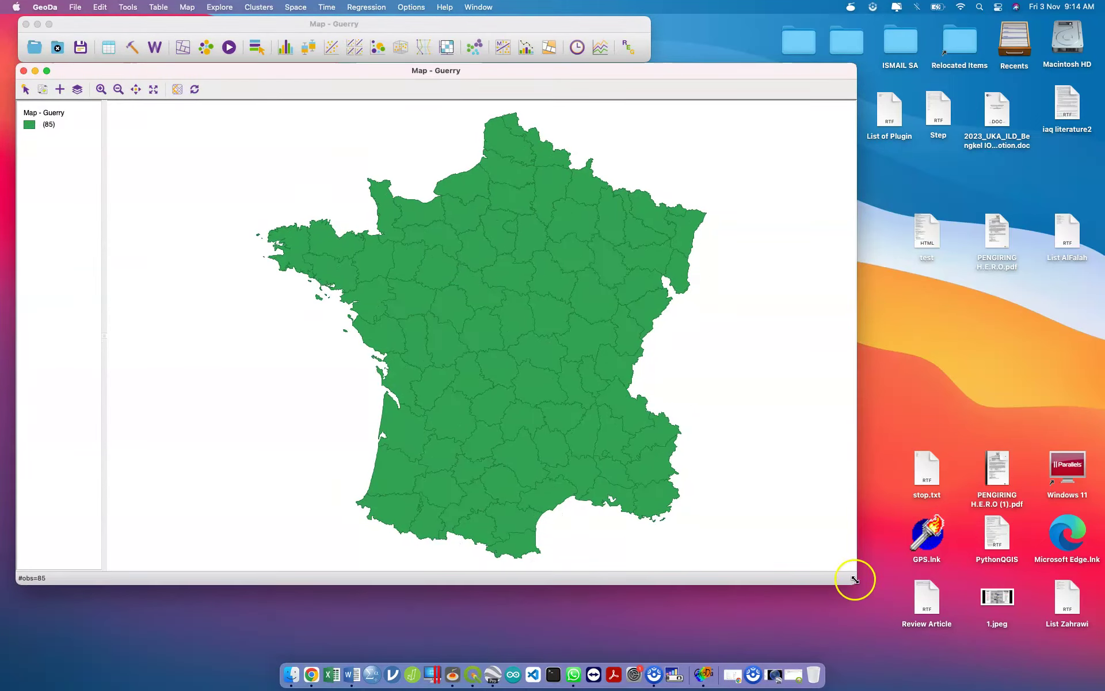
pyautogui.moveTo(944, 617); pyautogui.dragTo(648, 687)
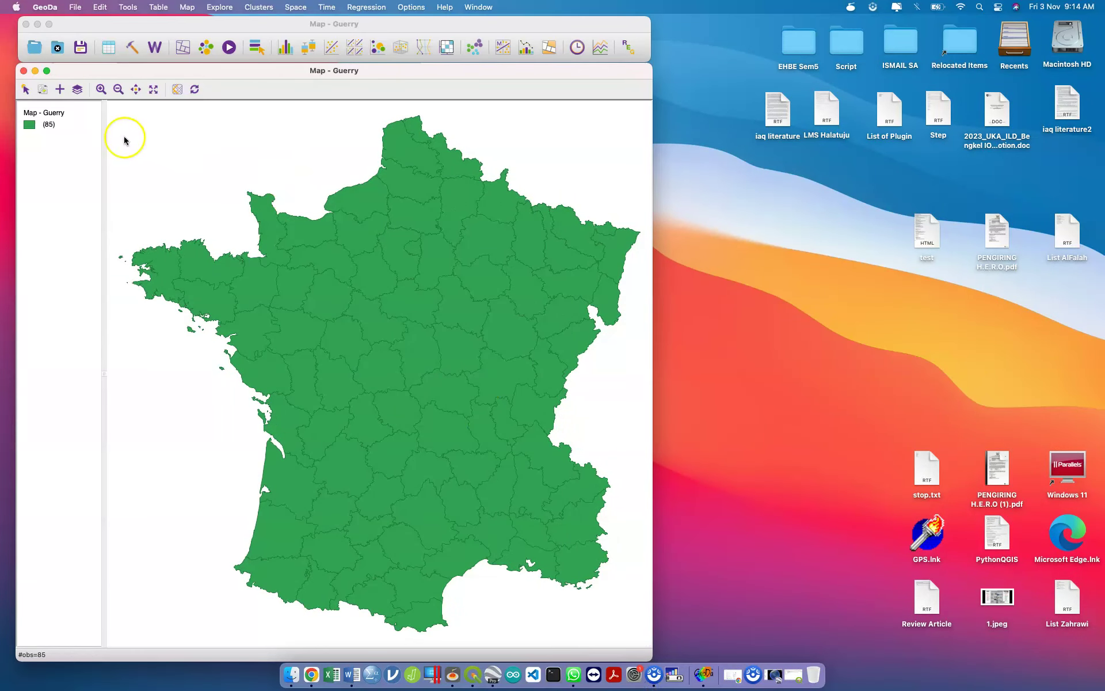
# Close the current project, reopen the Guerry sample data set and place its enlarged, narrower map window beneath the toolbar window.
pyautogui.click(59, 49)
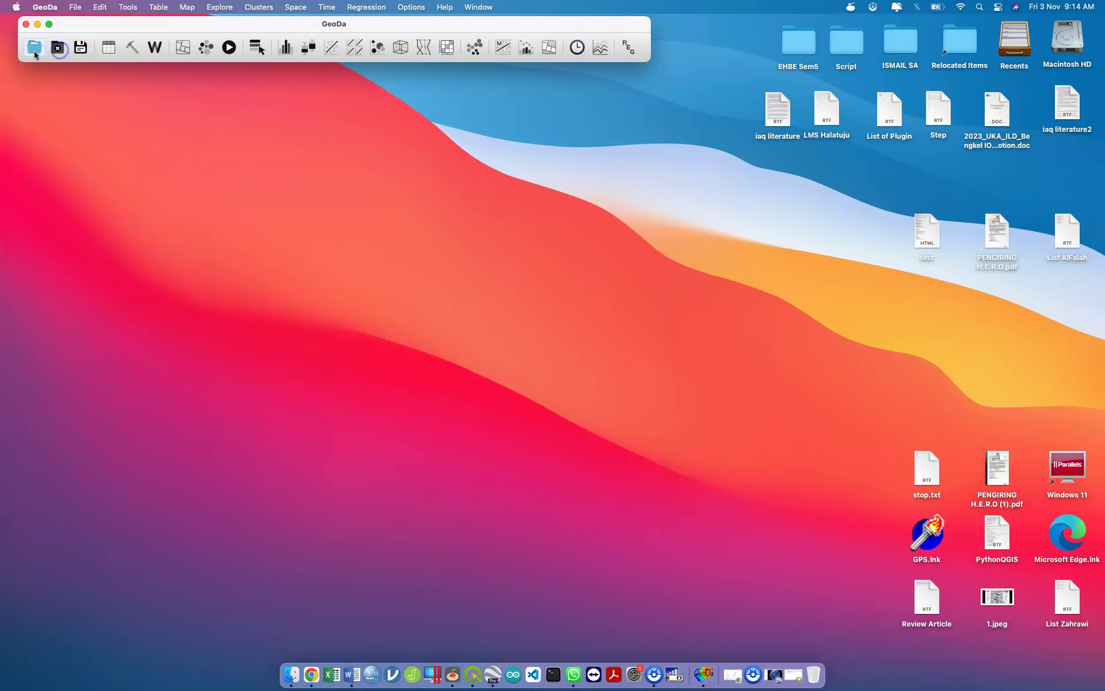
pyautogui.click(33, 48)
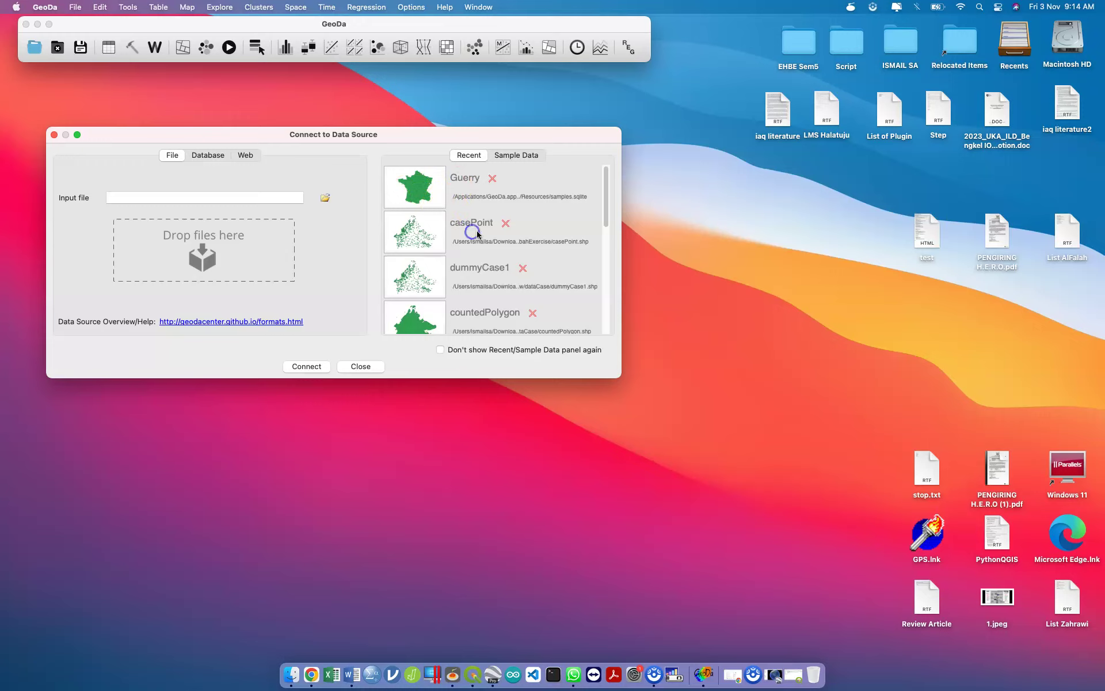
pyautogui.moveTo(923, 239); pyautogui.dragTo(849, 248)
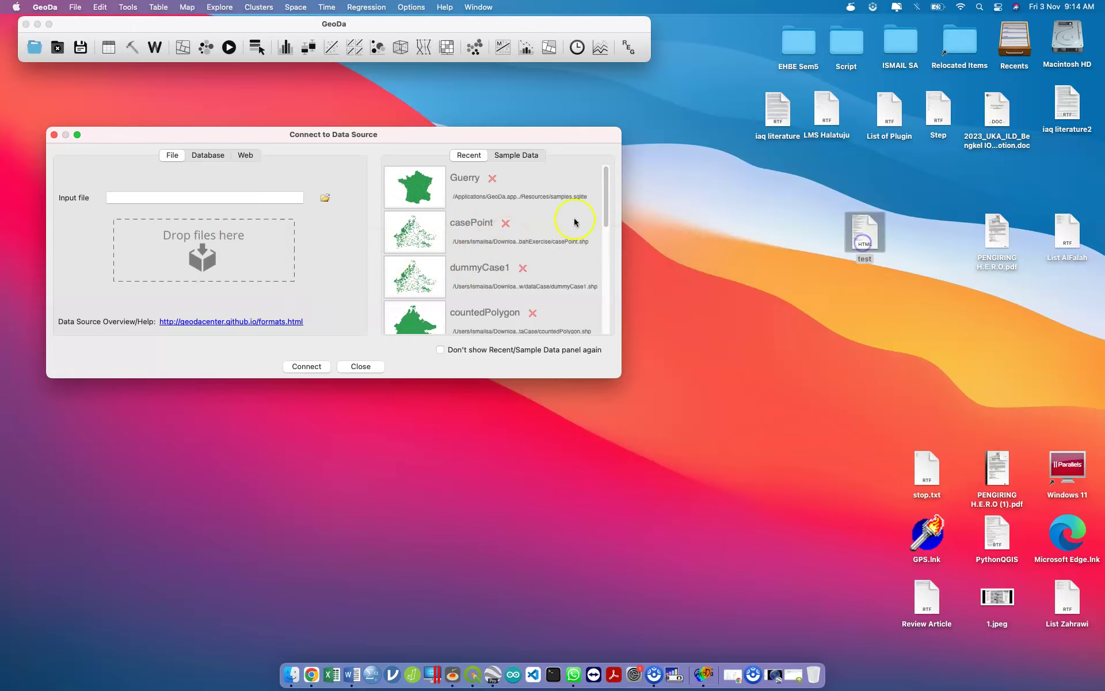
pyautogui.click(509, 161)
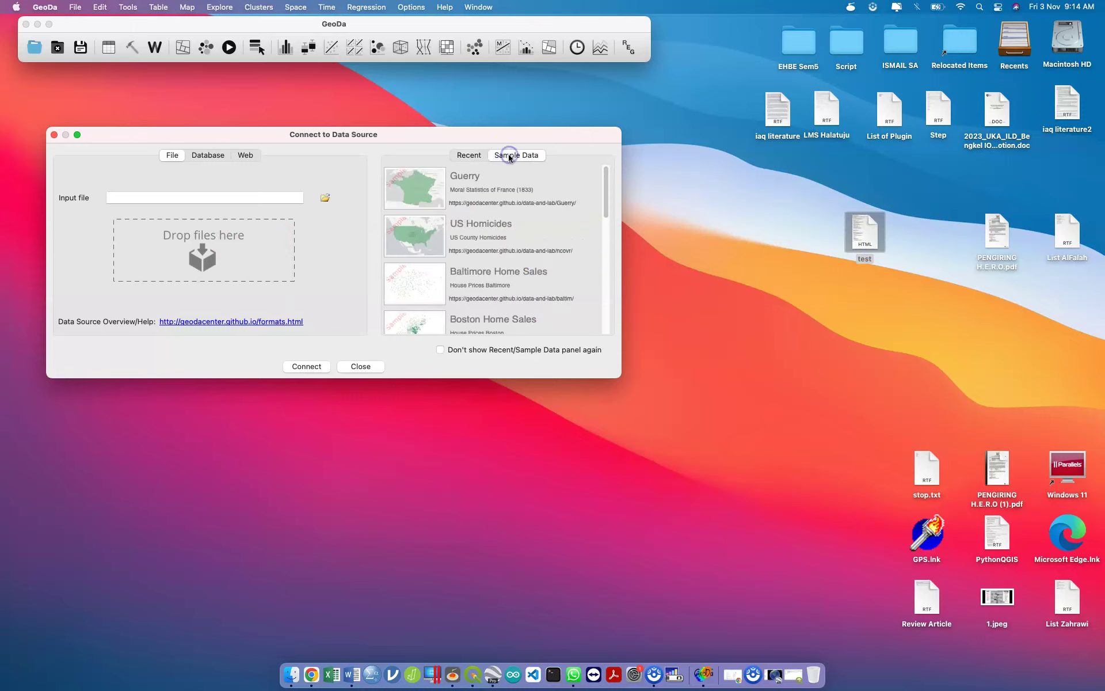
pyautogui.click(439, 188)
pyautogui.moveTo(316, 98); pyautogui.dragTo(293, 68)
pyautogui.moveTo(361, 294); pyautogui.dragTo(491, 655)
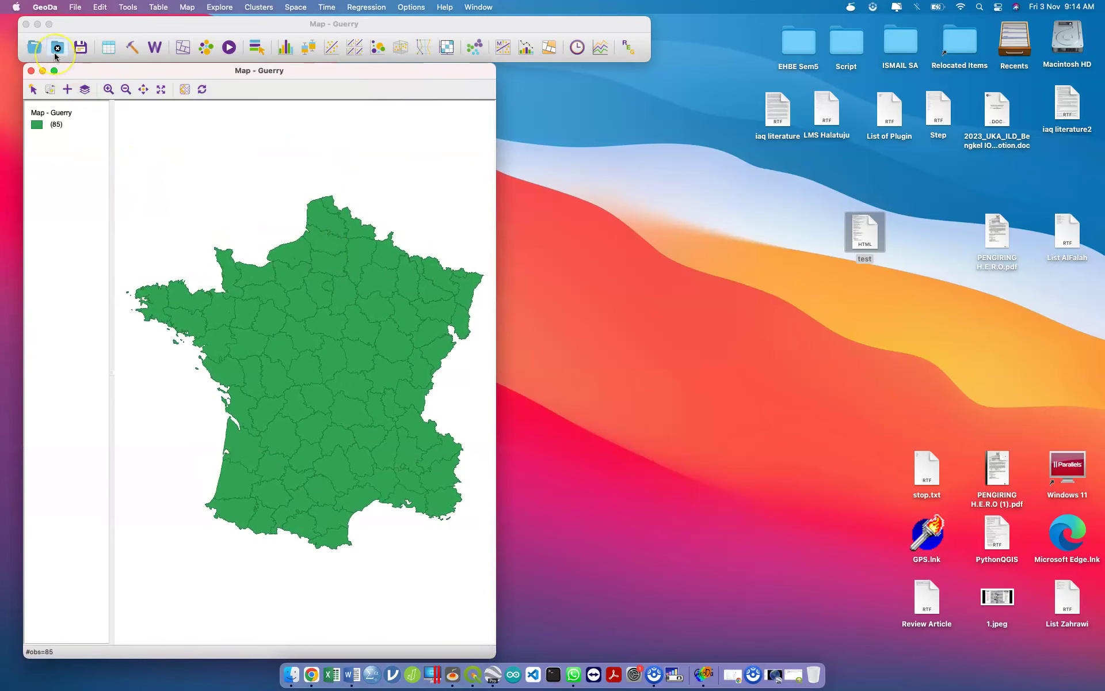
# Open the Guerry attribute table, place it beside the map and enlarge it to fill the rest of the screen.
pyautogui.click(83, 49)
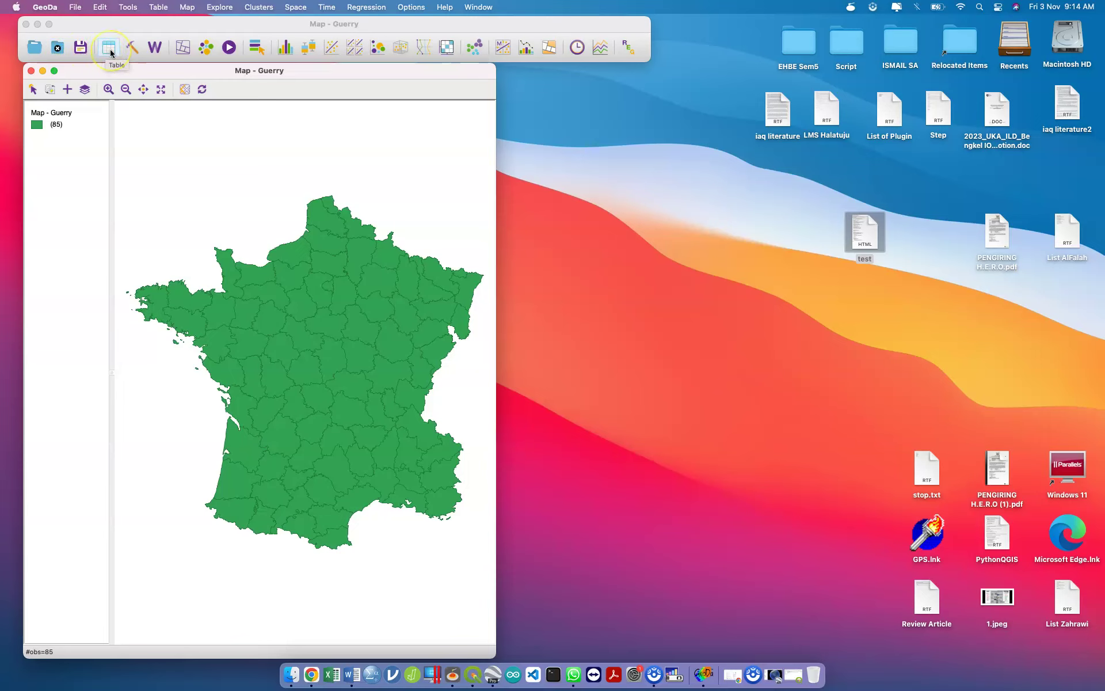
pyautogui.moveTo(258, 102); pyautogui.dragTo(594, 76)
pyautogui.moveTo(923, 350); pyautogui.dragTo(1101, 687)
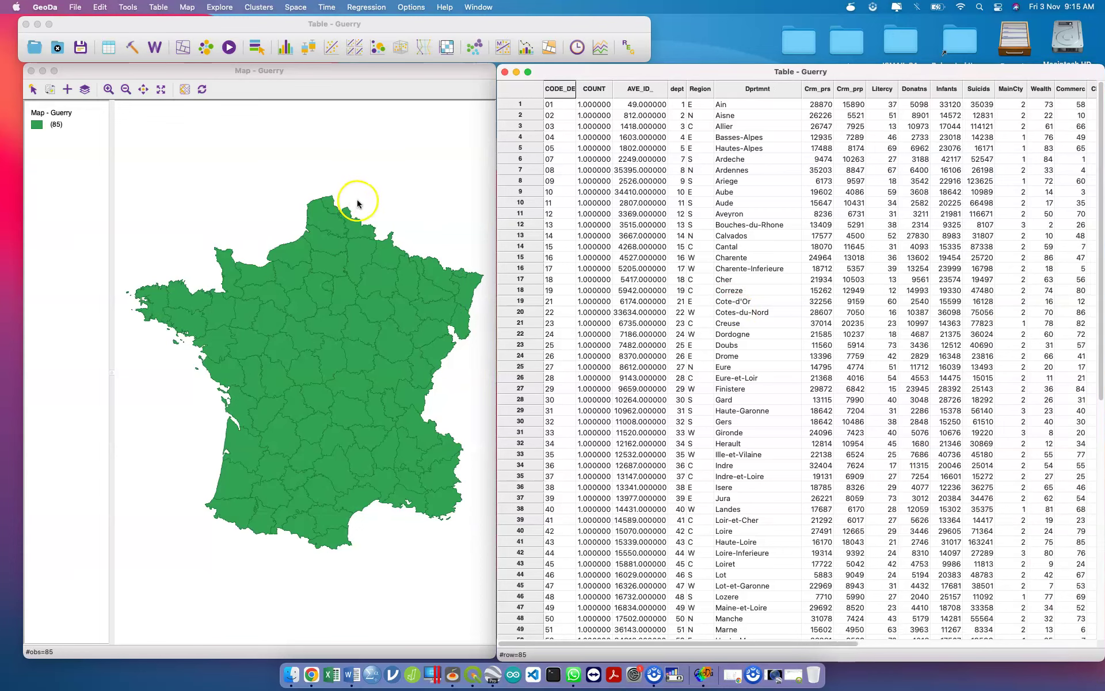
# Select the Pas-de-Calais department at the northern tip of the map and find its highlighted row in the table.
pyautogui.click(325, 220)
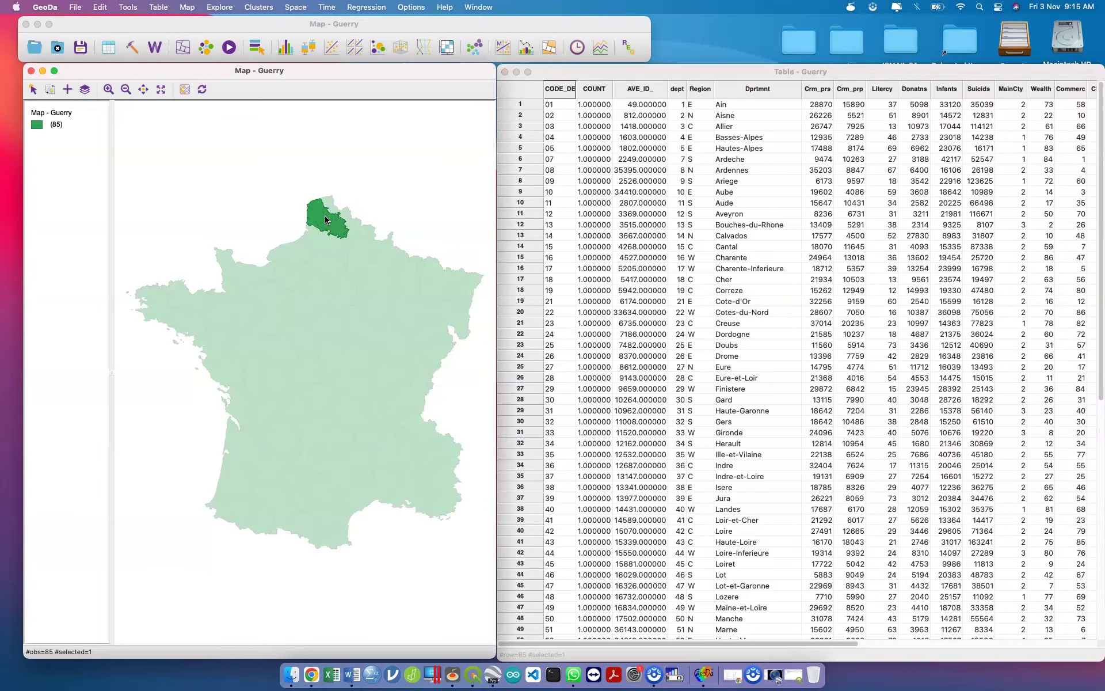
pyautogui.scroll(-10, 736, 344)
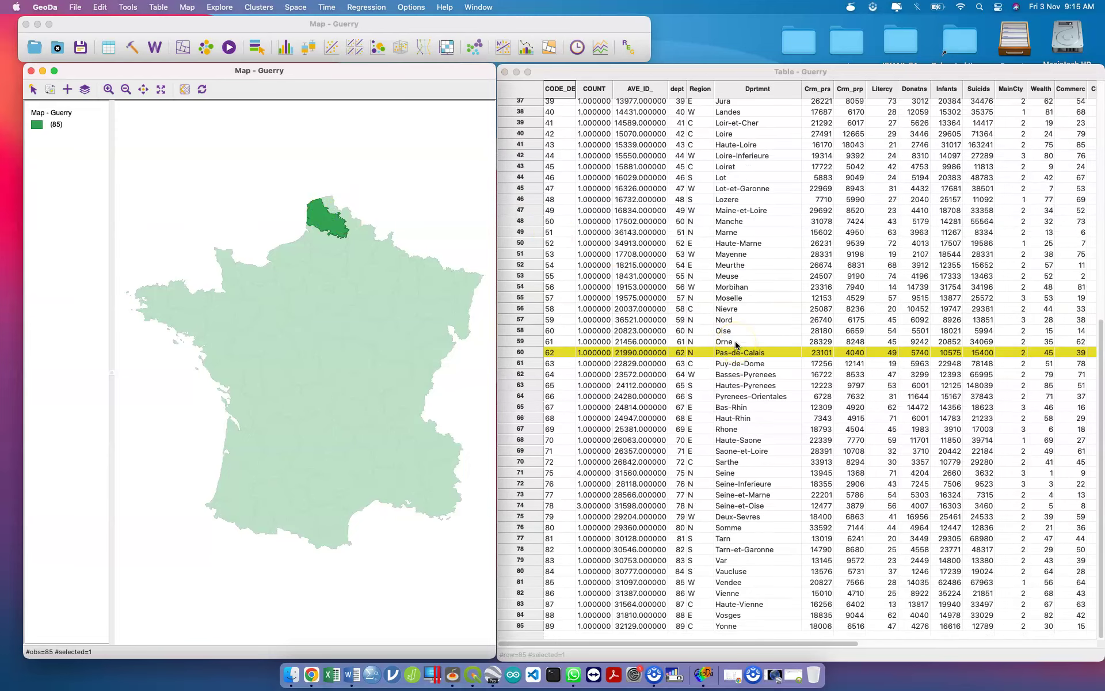
pyautogui.click(520, 355)
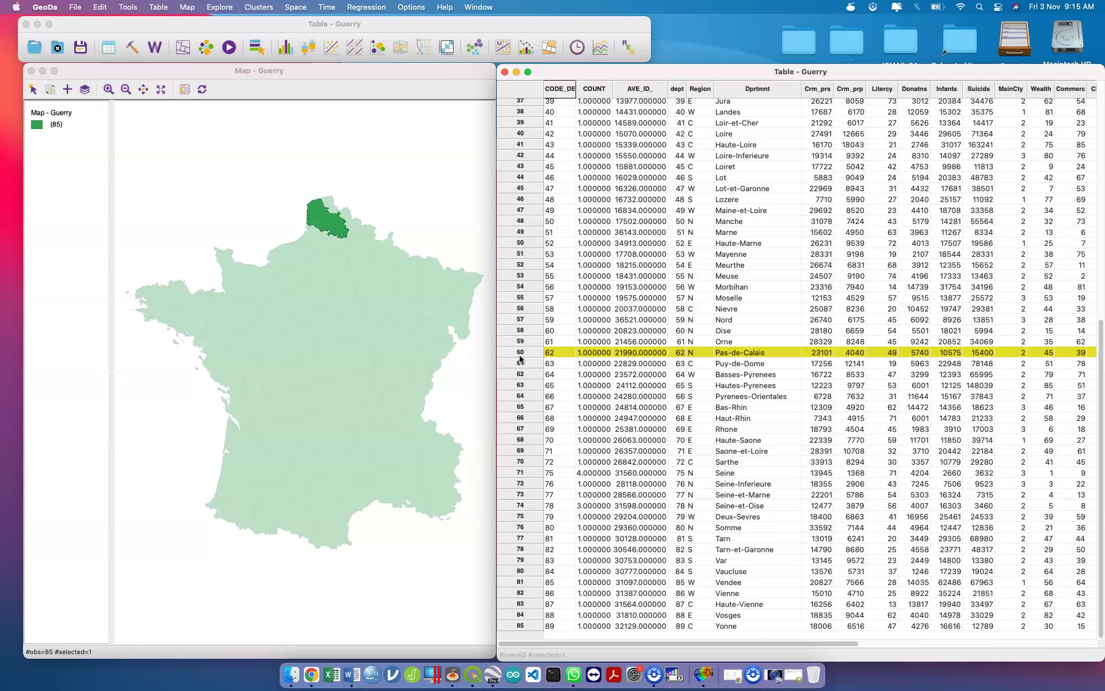
# Select the departments across northern France with a rectangle on the map and invert the selection from the table.
pyautogui.click(388, 375)
pyautogui.moveTo(232, 171); pyautogui.dragTo(398, 283)
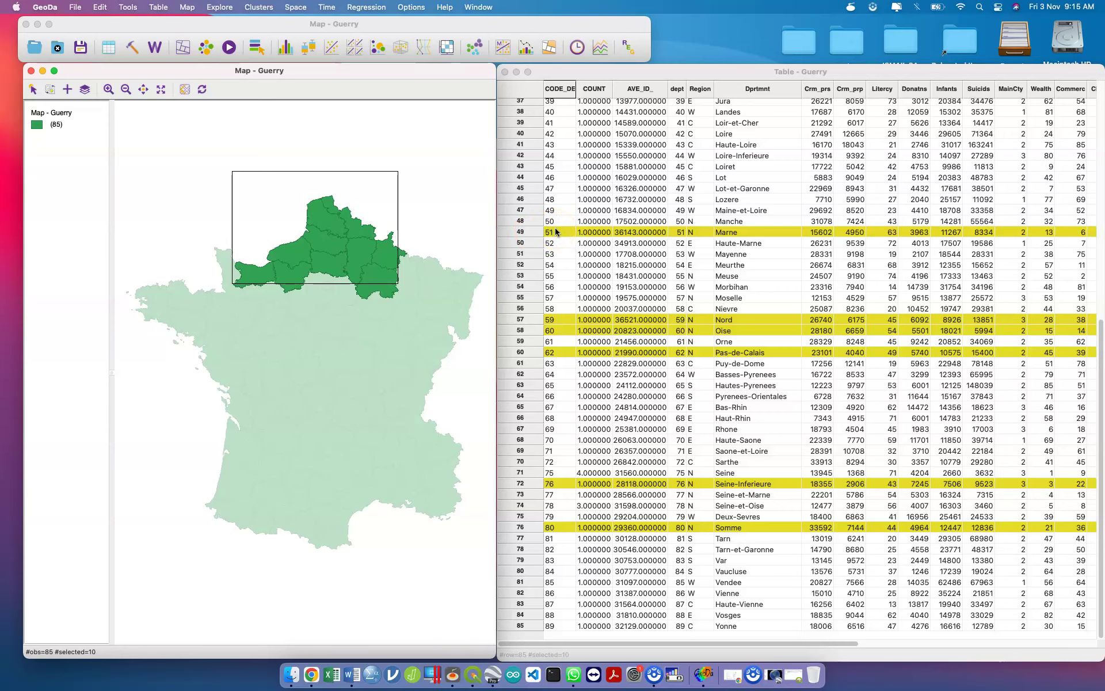
pyautogui.rightClick(555, 232)
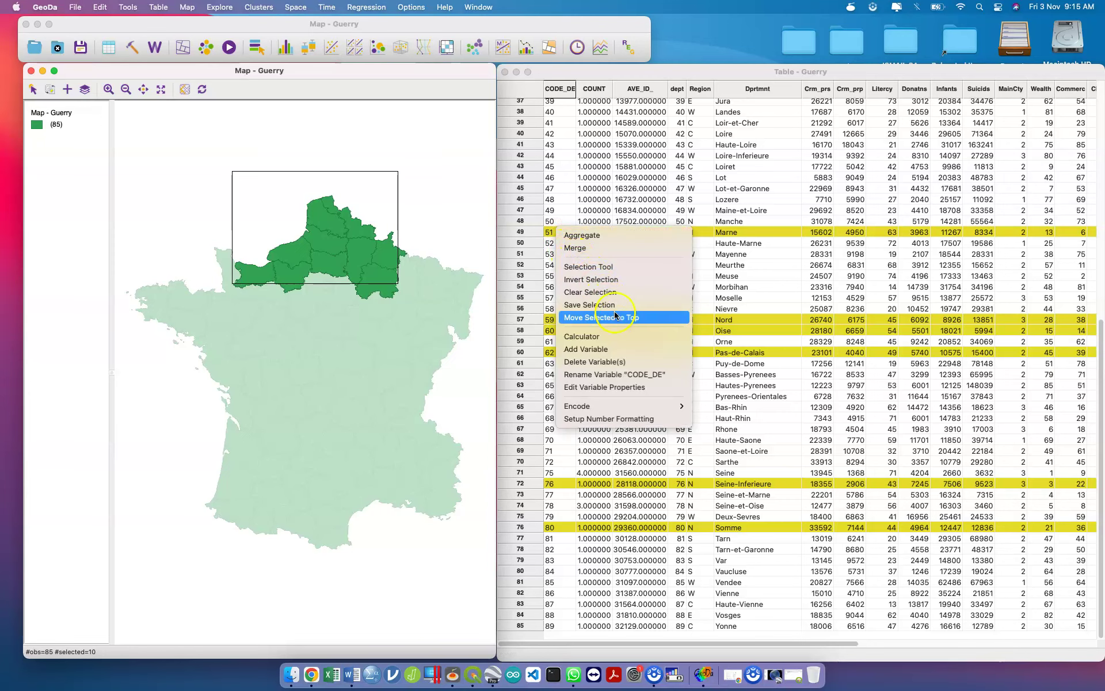
pyautogui.click(609, 280)
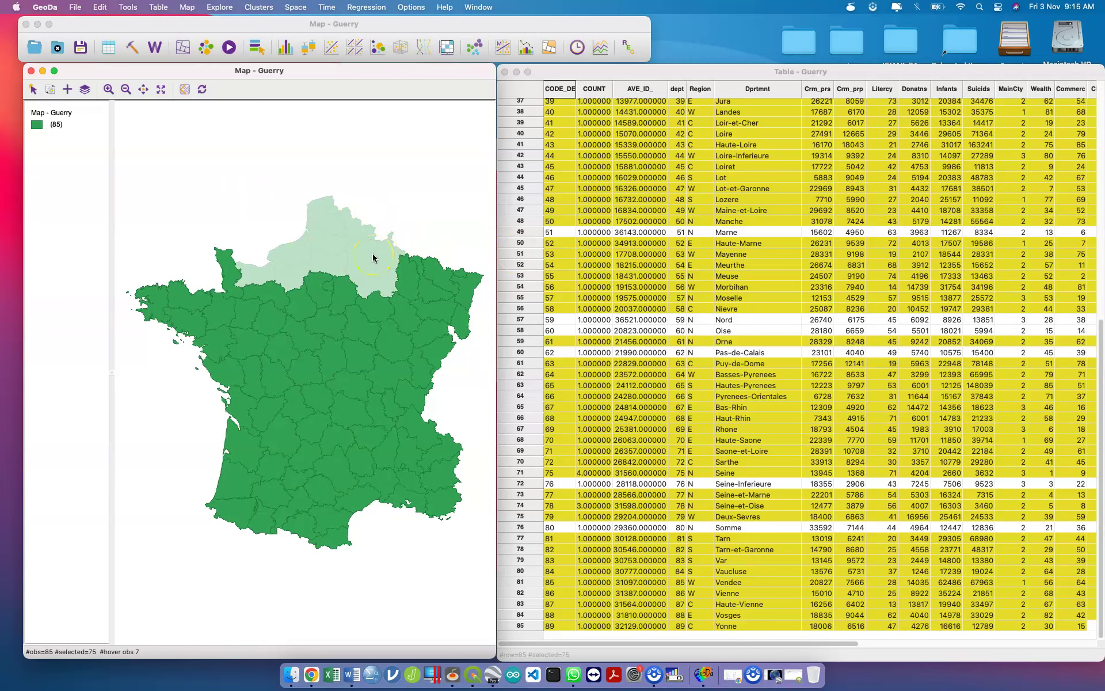
# Invert the selection back to the northern departments and move their selected rows to the top of the table.
pyautogui.rightClick(589, 253)
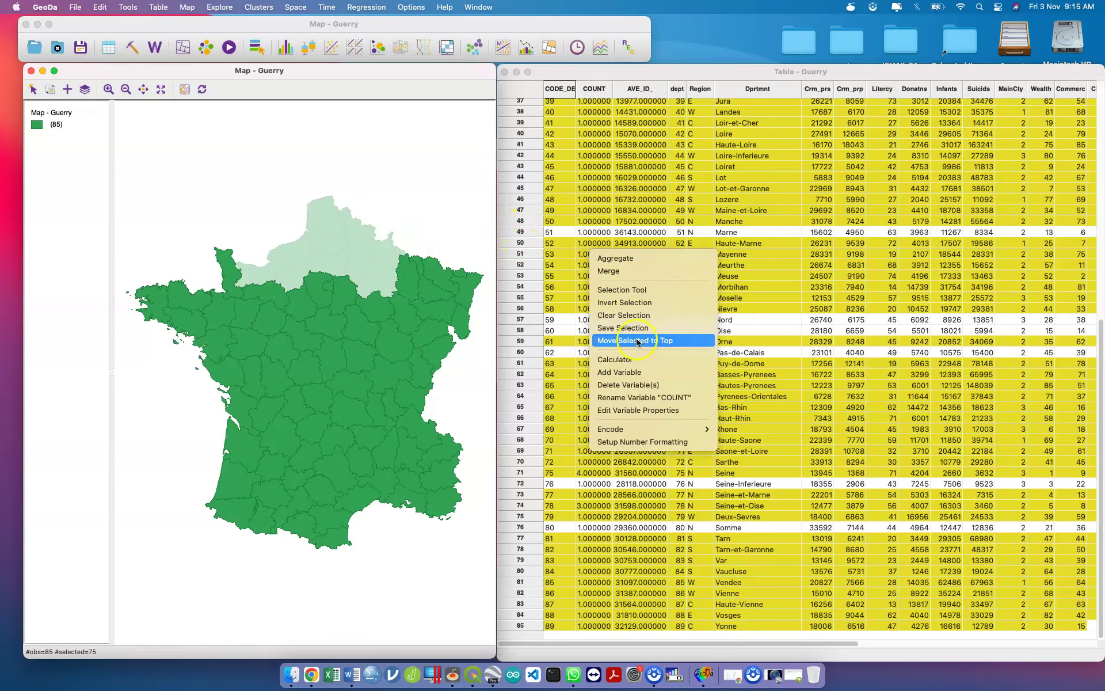
pyautogui.click(647, 303)
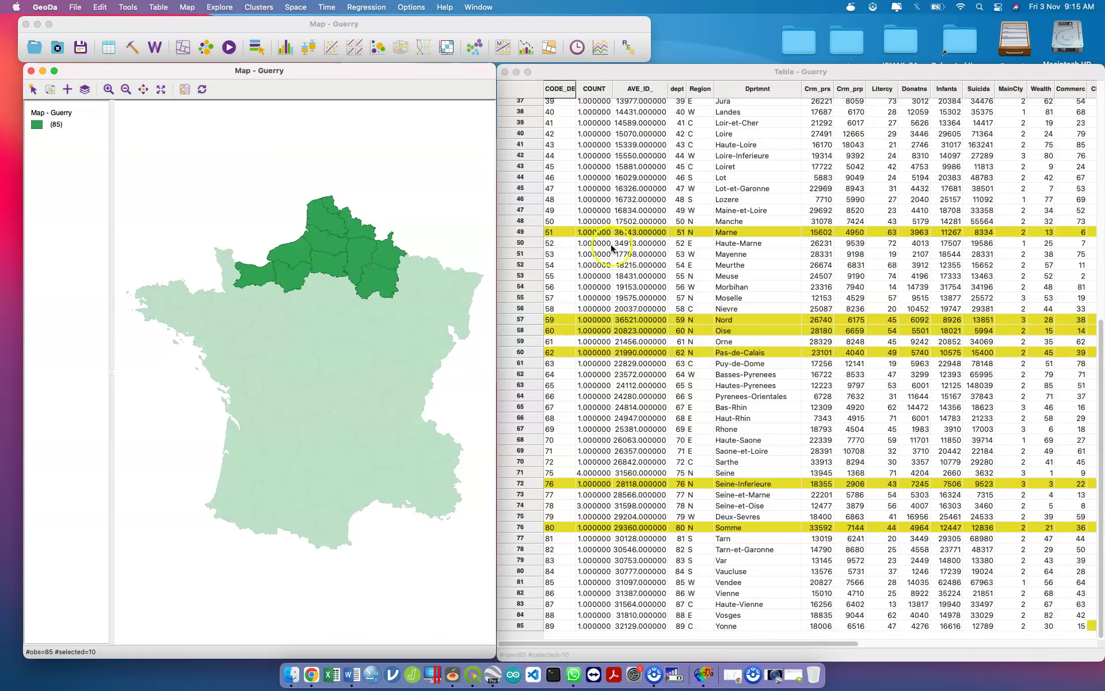
pyautogui.rightClick(605, 237)
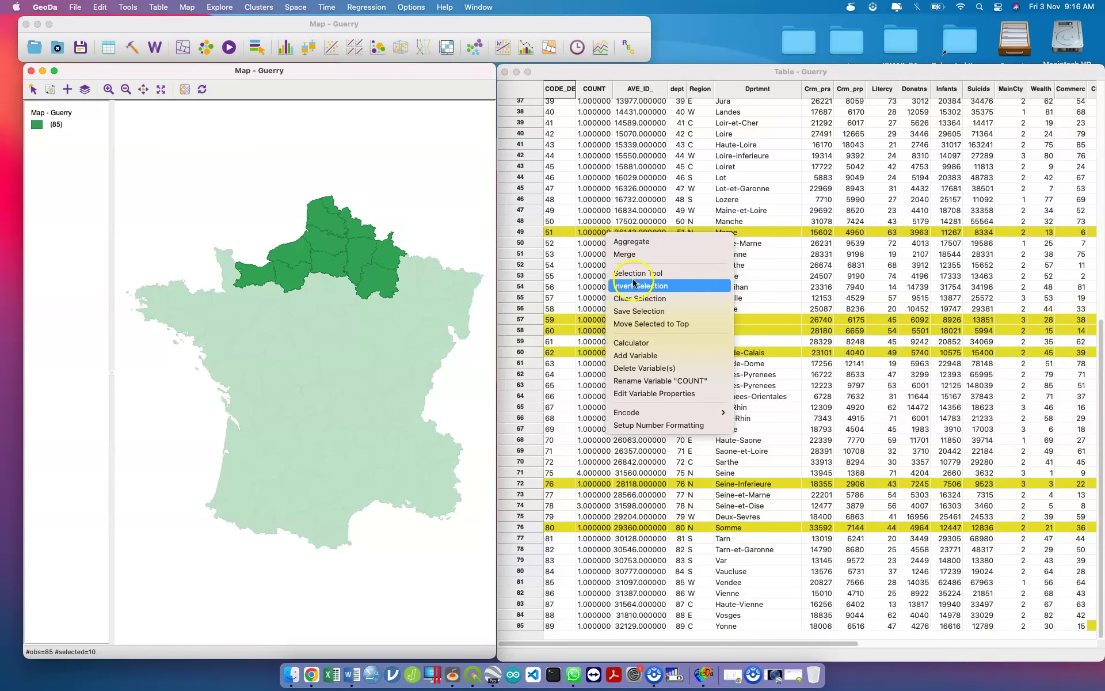
pyautogui.click(660, 324)
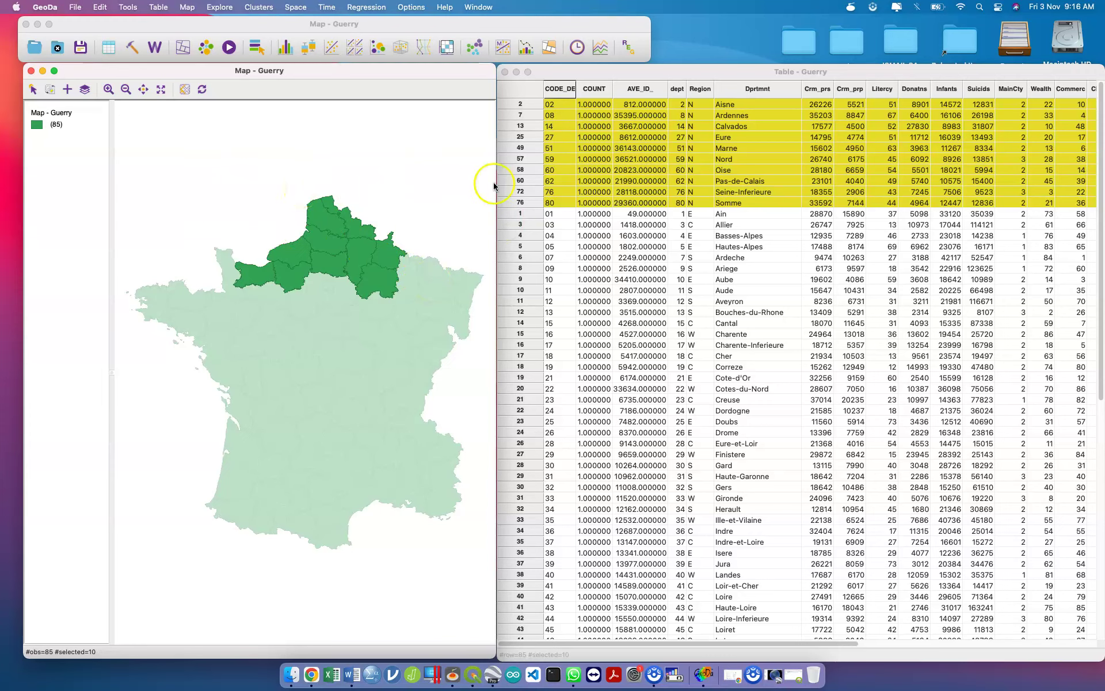
# Bring up the table's Add Variable options for viewing and close them without adding a variable.
pyautogui.rightClick(576, 200)
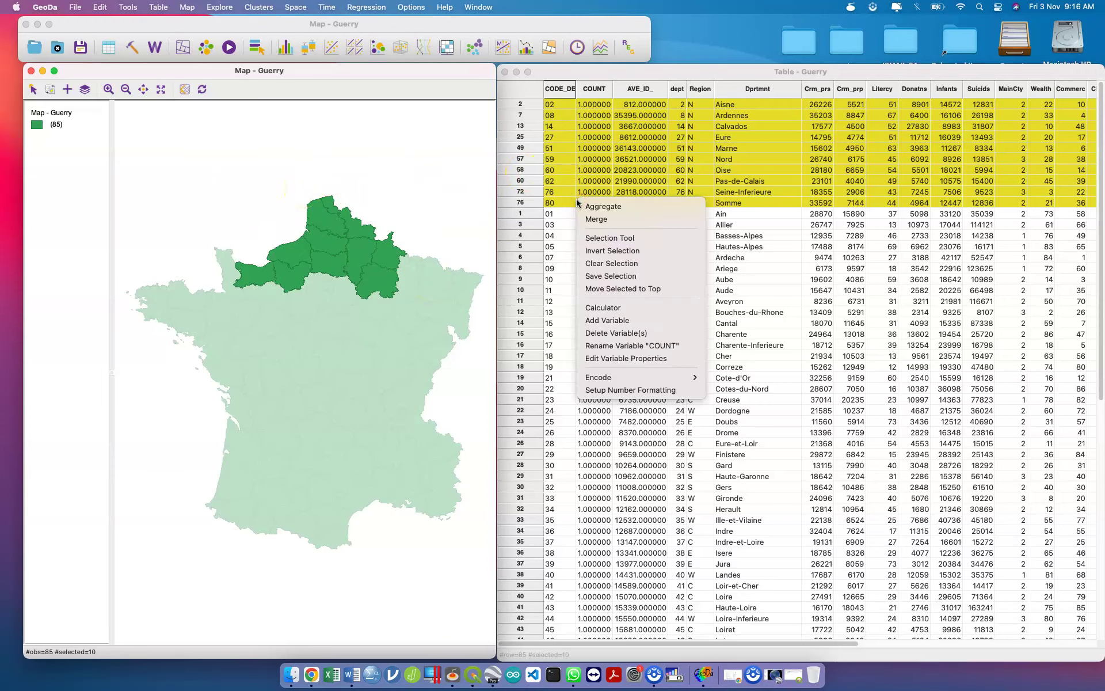
pyautogui.click(639, 320)
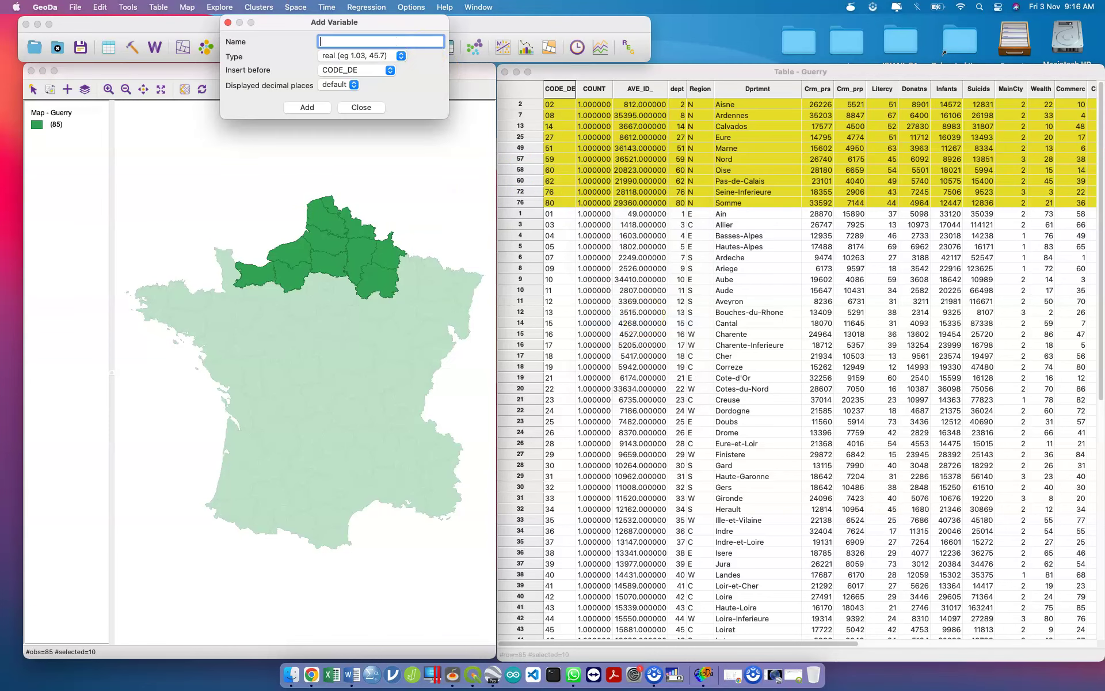
pyautogui.click(227, 23)
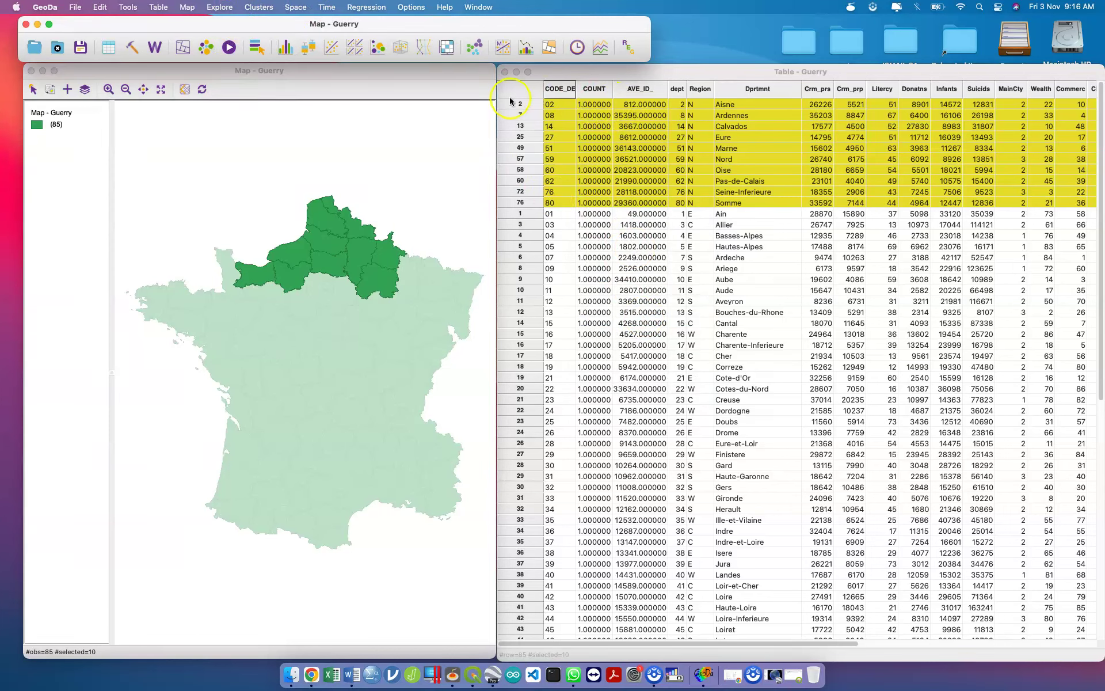
# Clear the department selection and sort the table by Crm_prs, first ascending and finally descending.
pyautogui.click(449, 136)
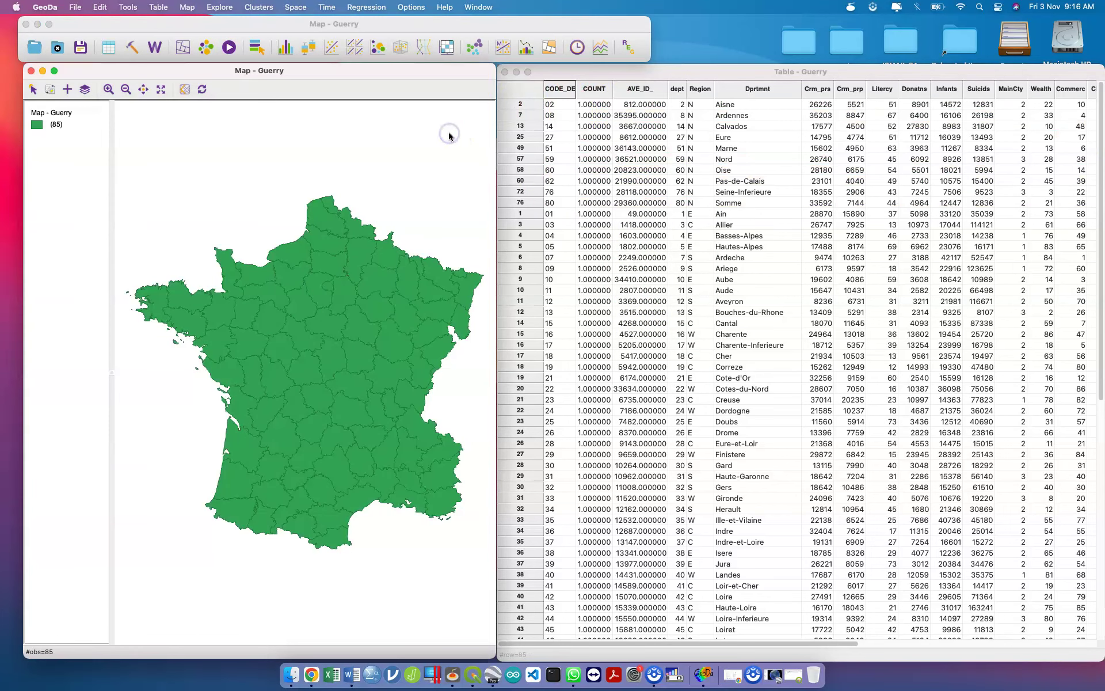
pyautogui.click(561, 73)
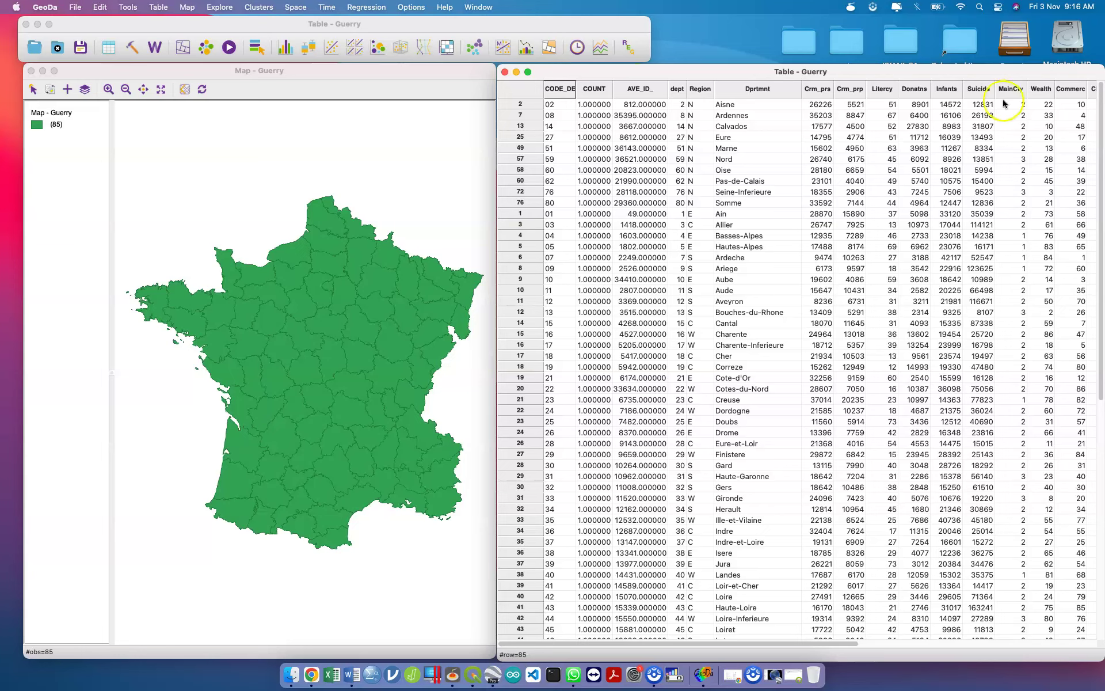
pyautogui.click(821, 92)
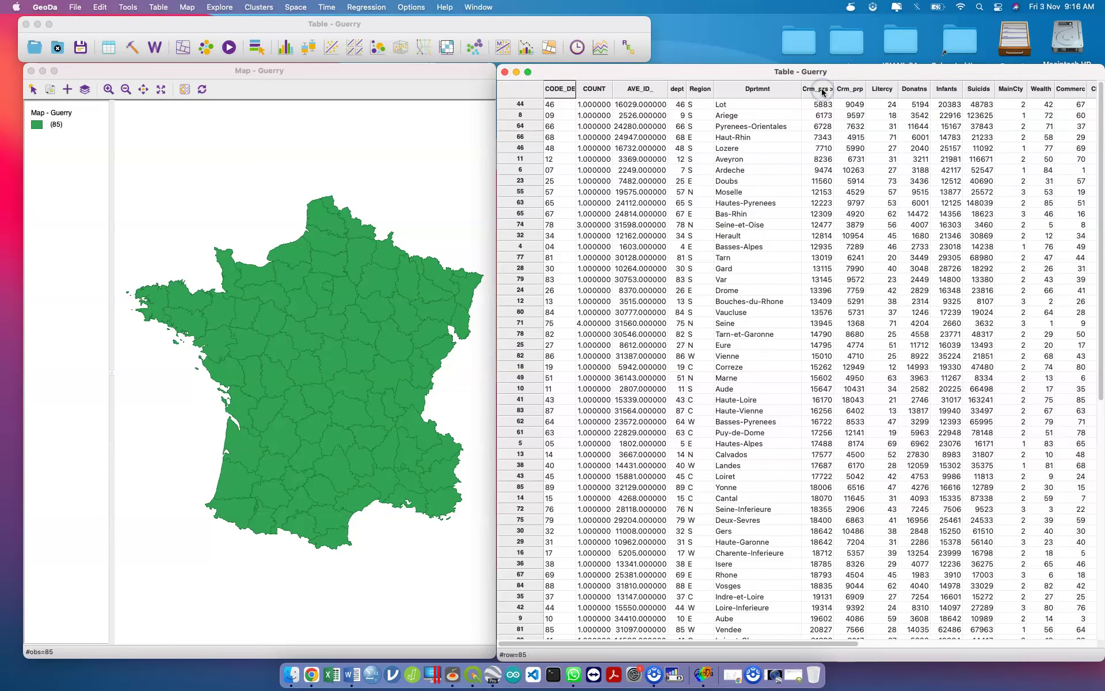
pyautogui.rightClick(822, 92)
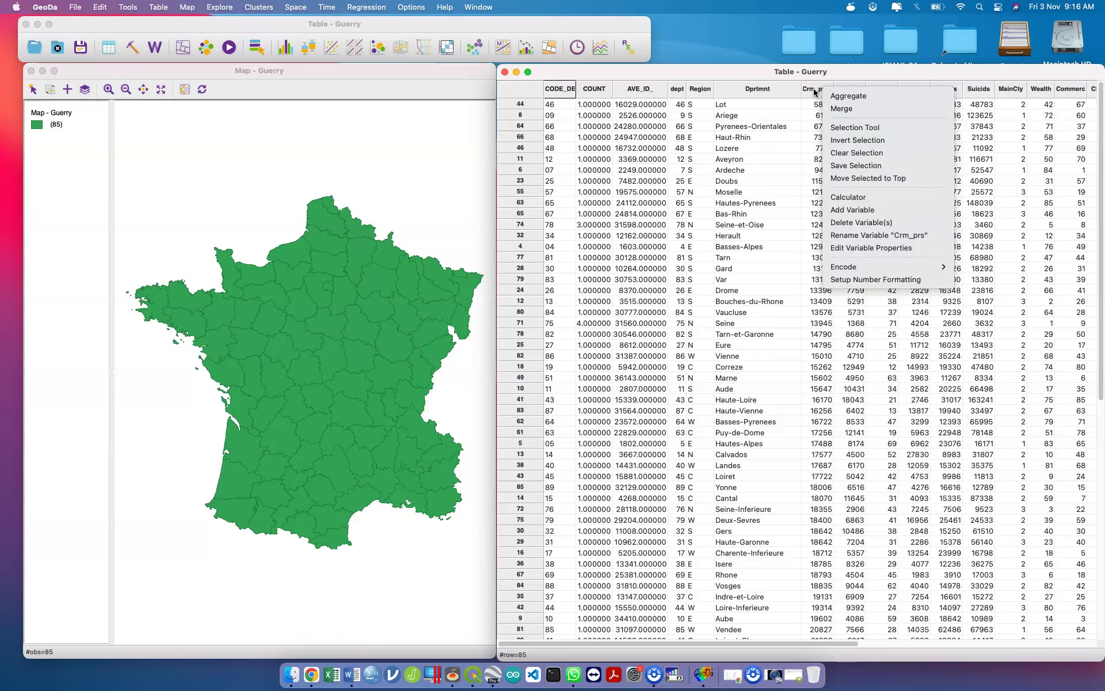
pyautogui.click(813, 93)
pyautogui.click(812, 93)
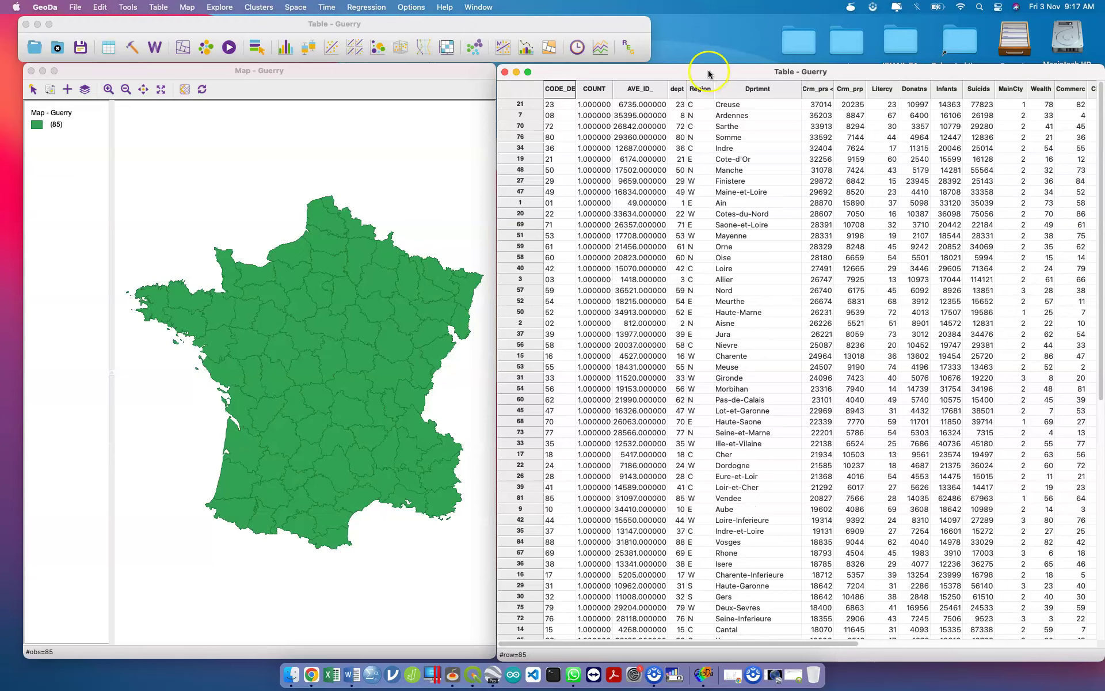
# Select the Creuse row at the head of the sorted table to locate the department on the map, and clear the selection.
pyautogui.click(524, 103)
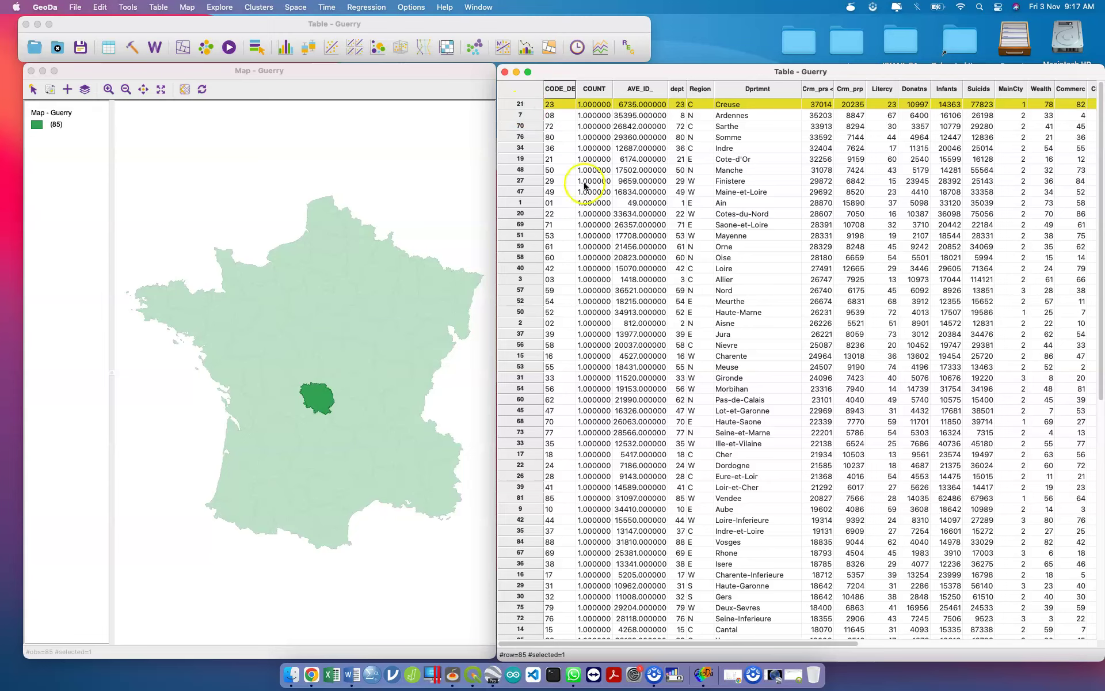
pyautogui.click(519, 109)
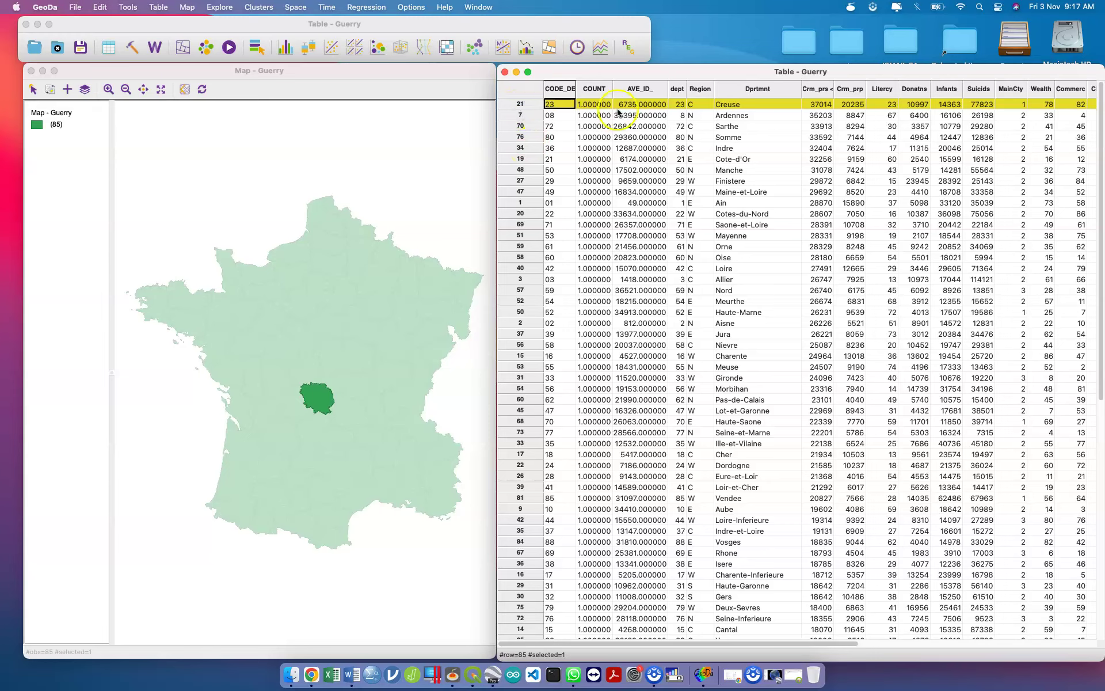
pyautogui.click(533, 115)
pyautogui.click(530, 105)
pyautogui.click(381, 219)
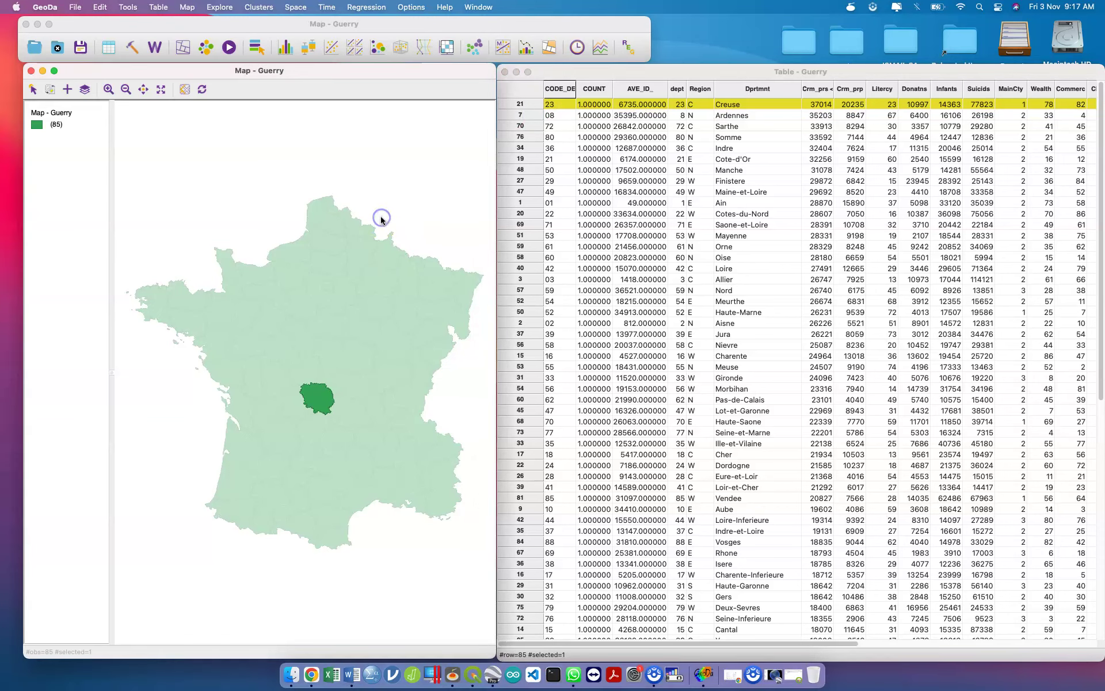
# Bring up the Tools options to view the Shape, Spatial Join and Dissolve functions, including the Shape suboptions.
pyautogui.click(132, 48)
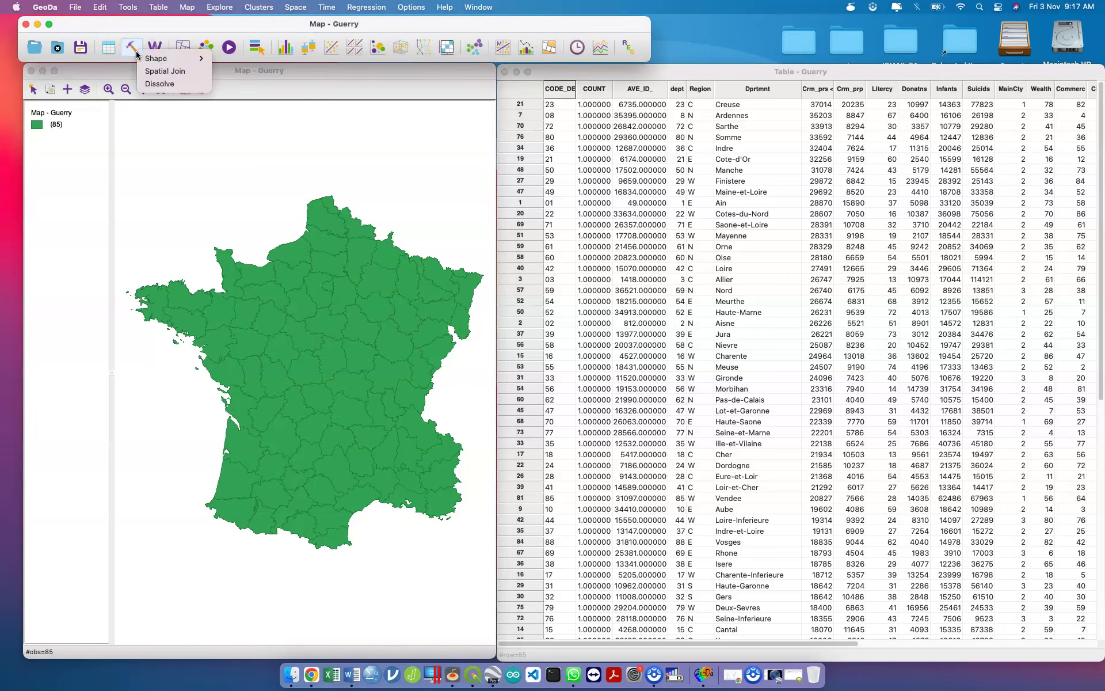
pyautogui.moveTo(156, 59)
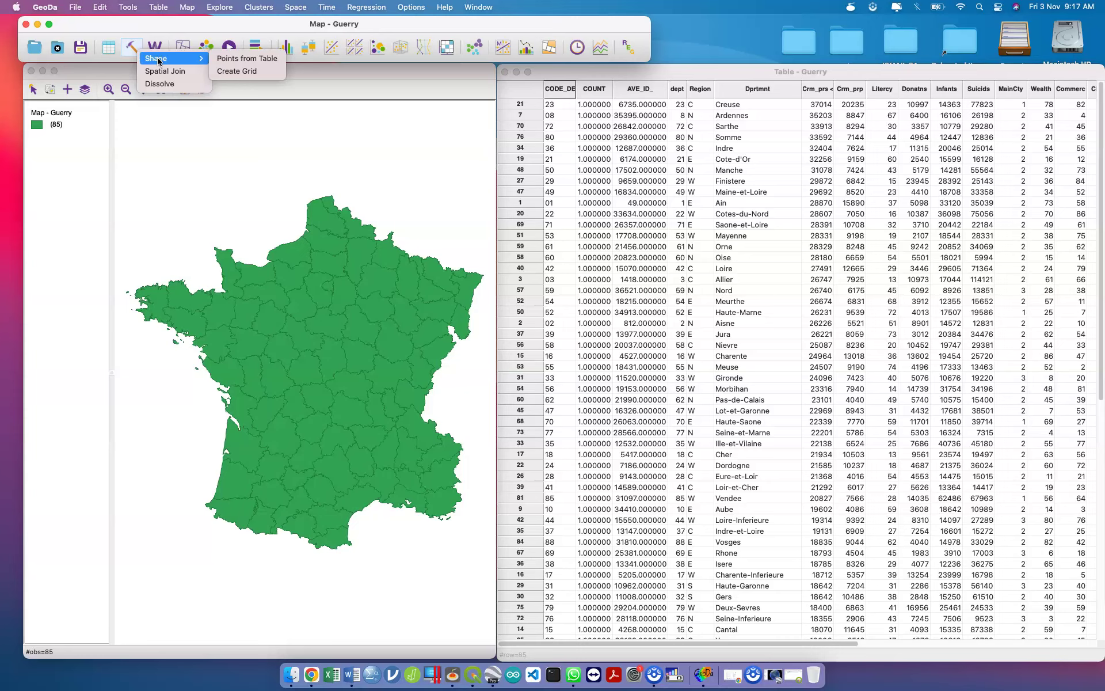
pyautogui.click(131, 48)
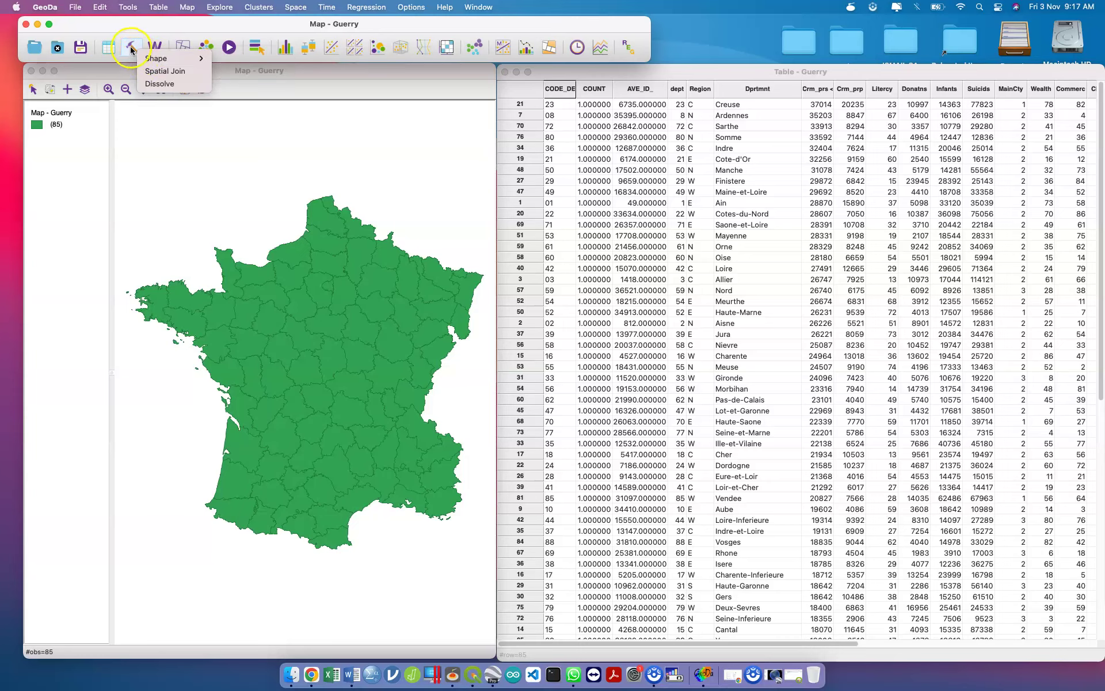
# Switch to QGIS for a brief look at its tools, then minimize it and return to the Guerry map in GeoDa.
pyautogui.hotkey('ctrl', 'Up')
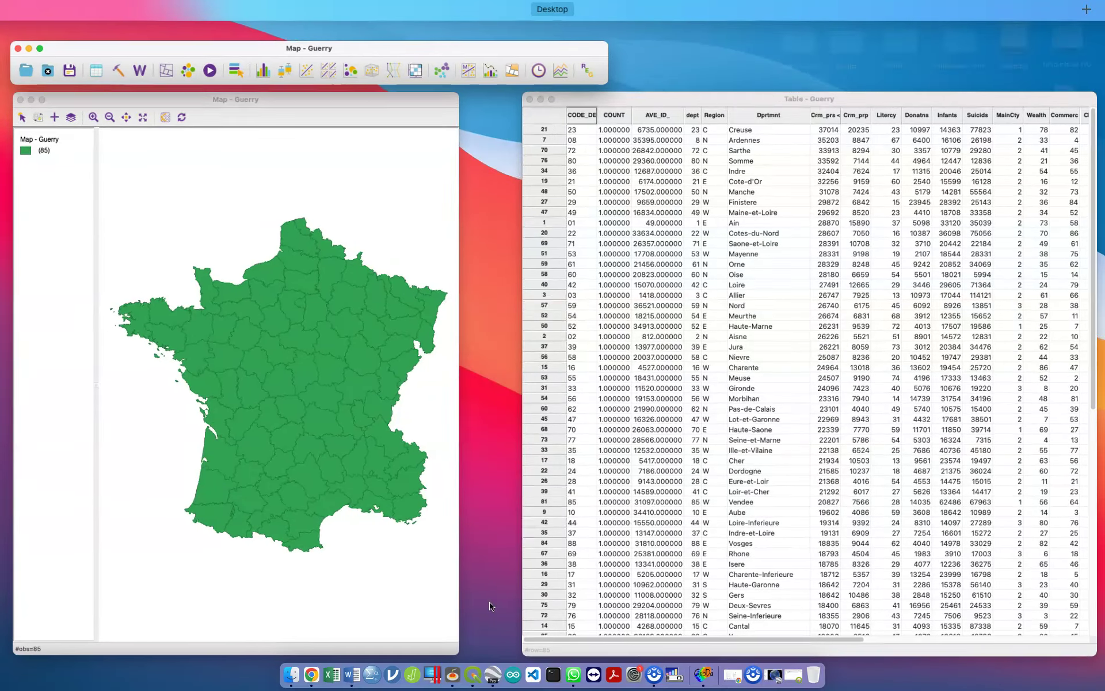
pyautogui.hotkey('ctrl', 'Up')
pyautogui.click(795, 677)
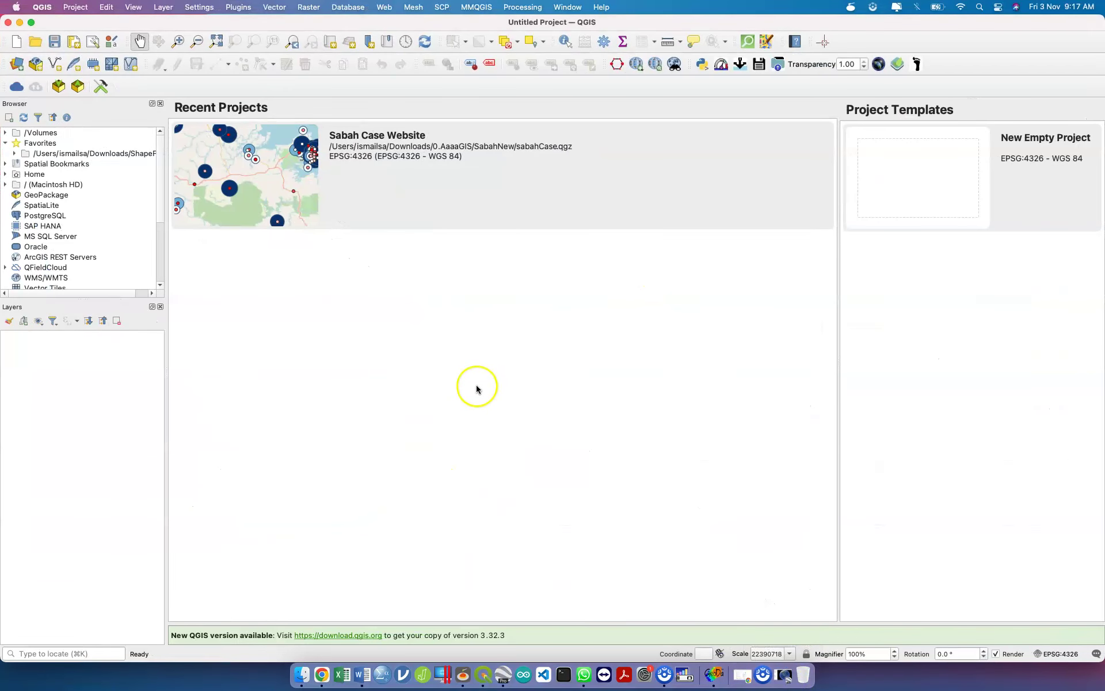
pyautogui.click(21, 23)
pyautogui.click(224, 159)
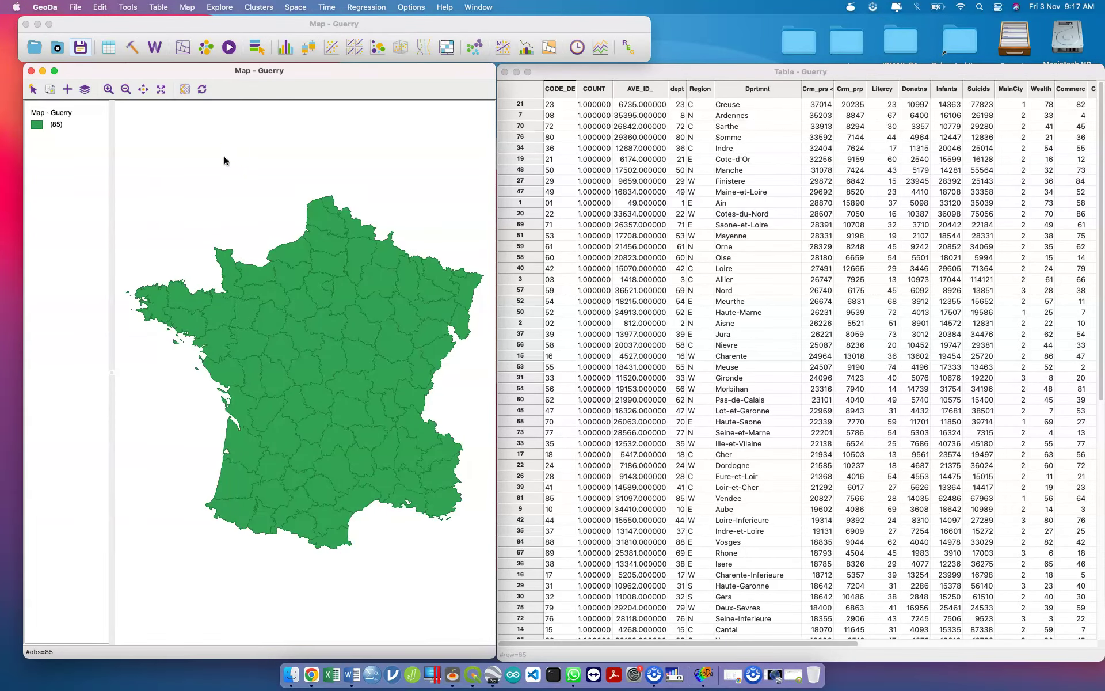
# Open the Weights Manager beside the map to view its options, and close it without creating any weights.
pyautogui.click(156, 48)
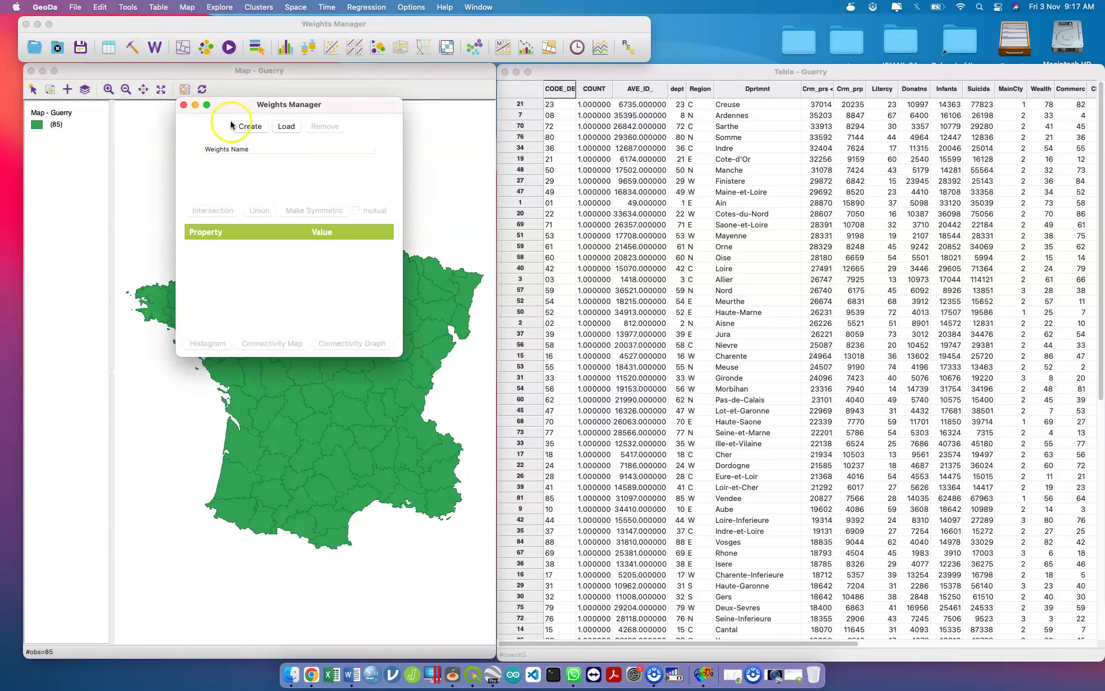
pyautogui.click(231, 111)
pyautogui.moveTo(326, 108); pyautogui.dragTo(562, 132)
pyautogui.click(583, 225)
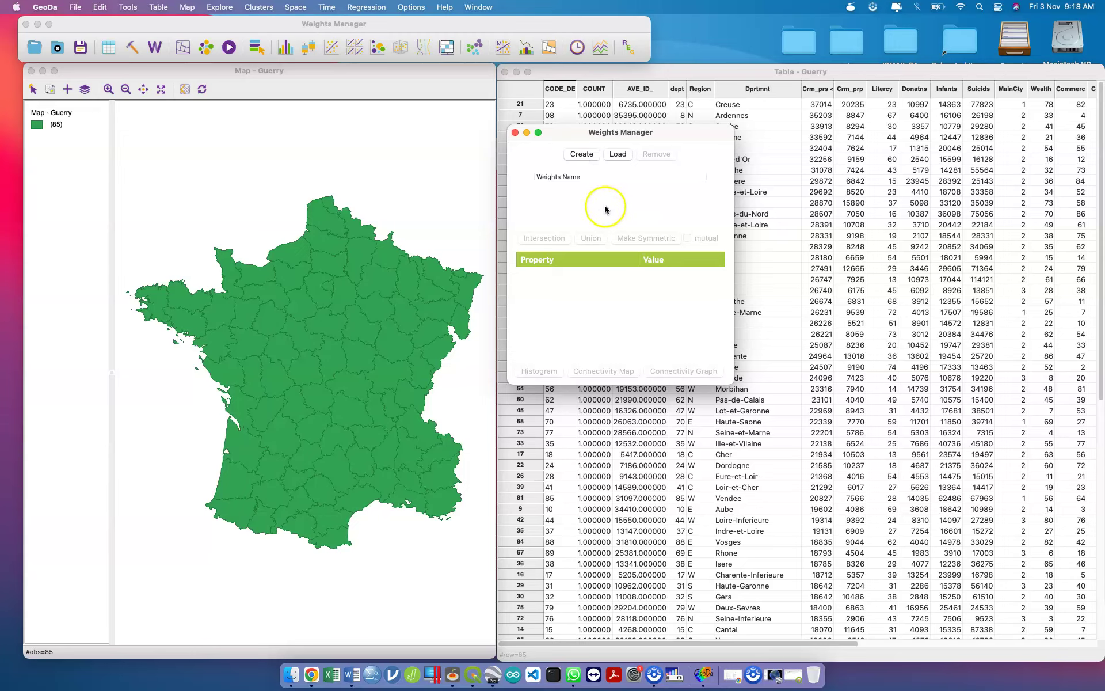
pyautogui.click(515, 134)
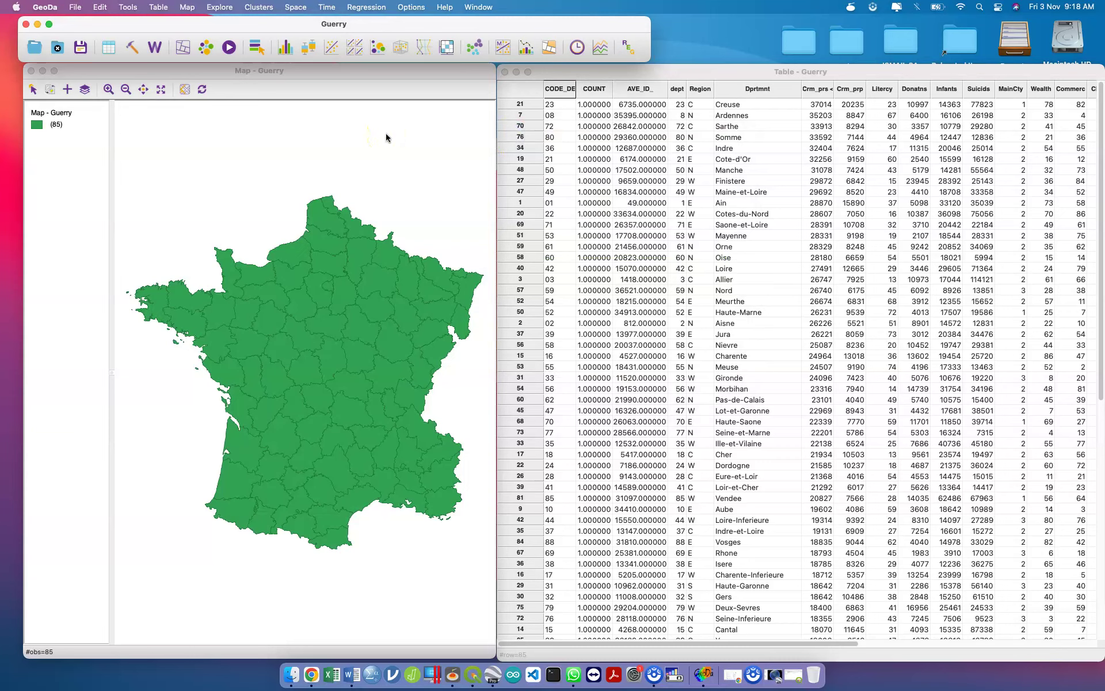
pyautogui.click(316, 69)
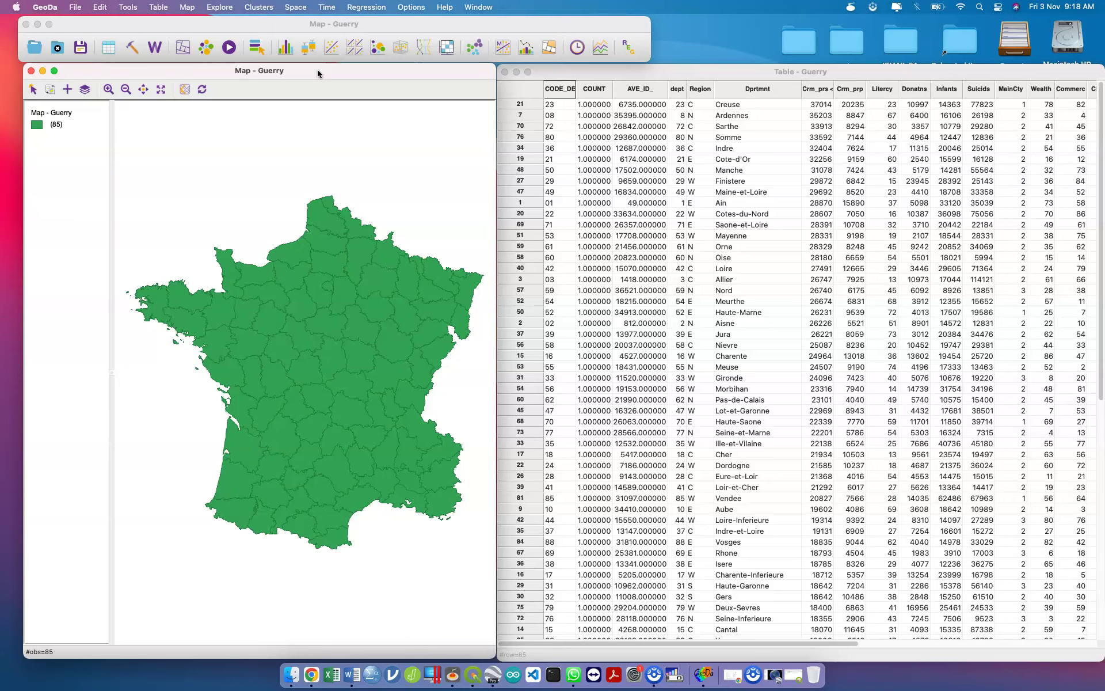
pyautogui.click(211, 27)
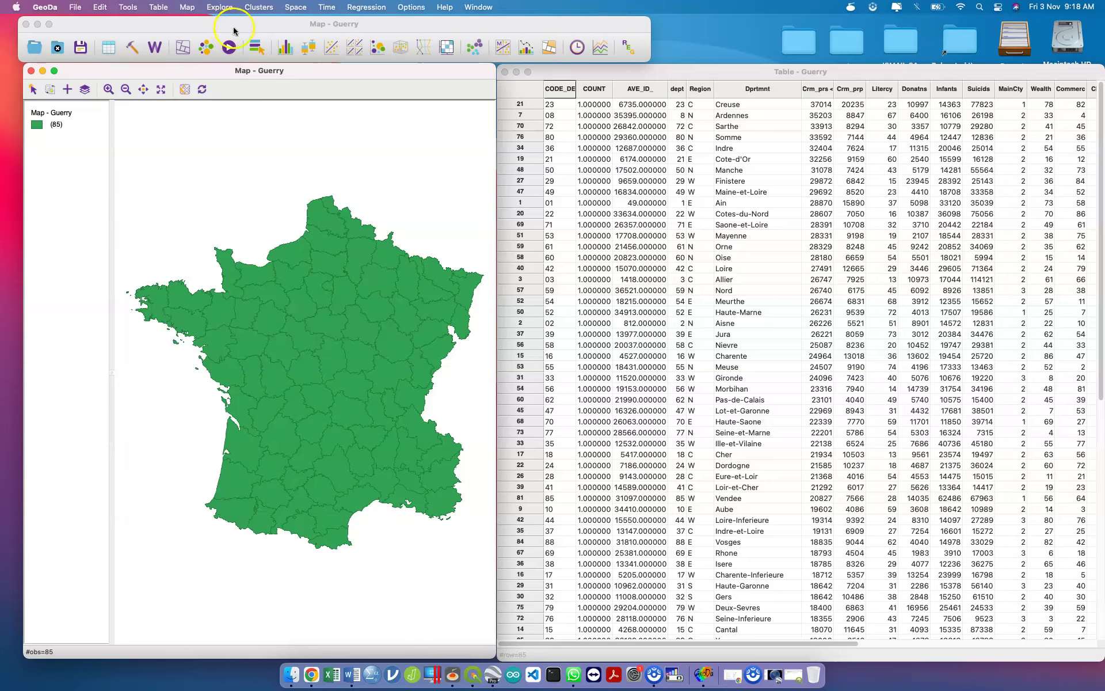
# Start a new weights file from the Weights Manager and set CODE_DE as its ID variable.
pyautogui.click(164, 51)
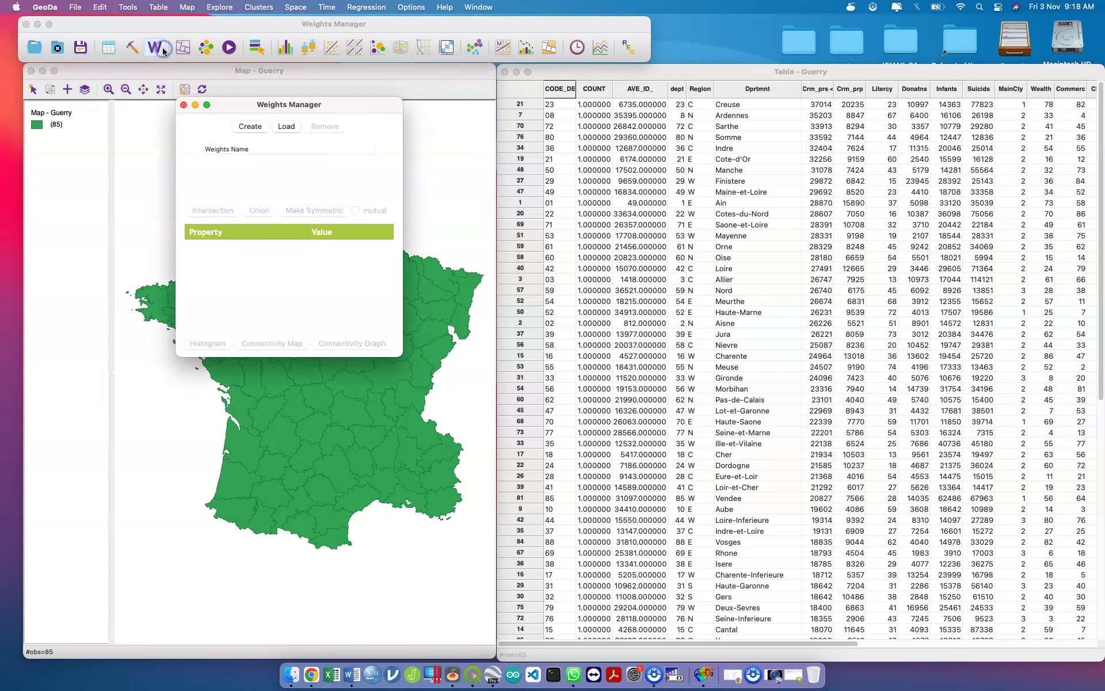
pyautogui.moveTo(275, 105); pyautogui.dragTo(560, 170)
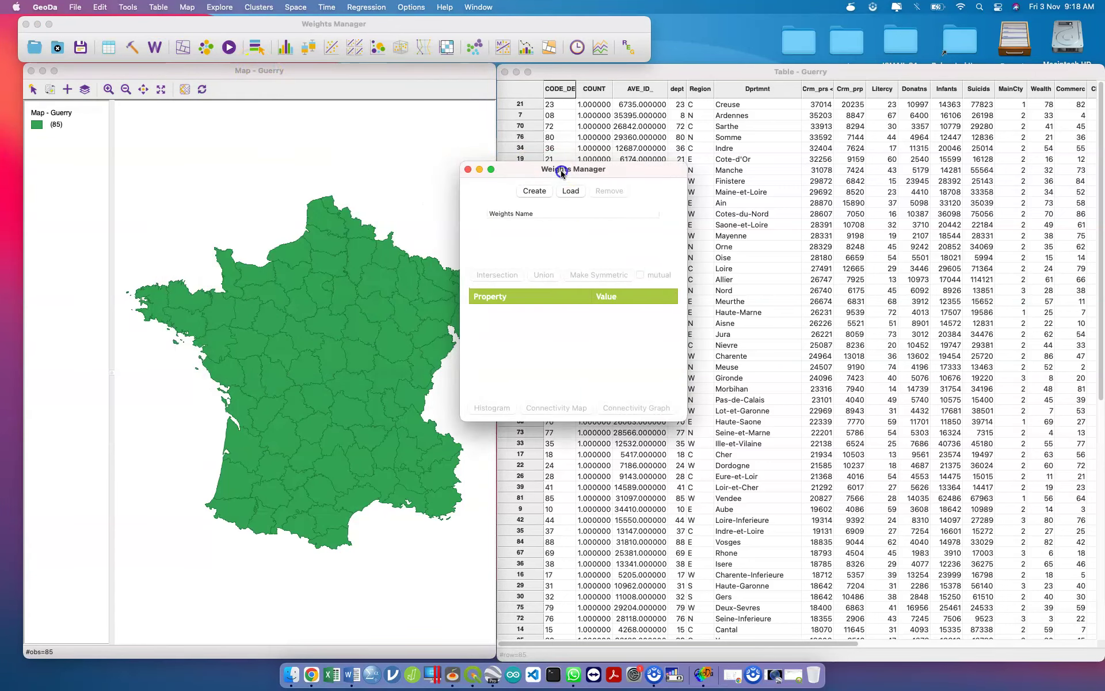
pyautogui.click(536, 191)
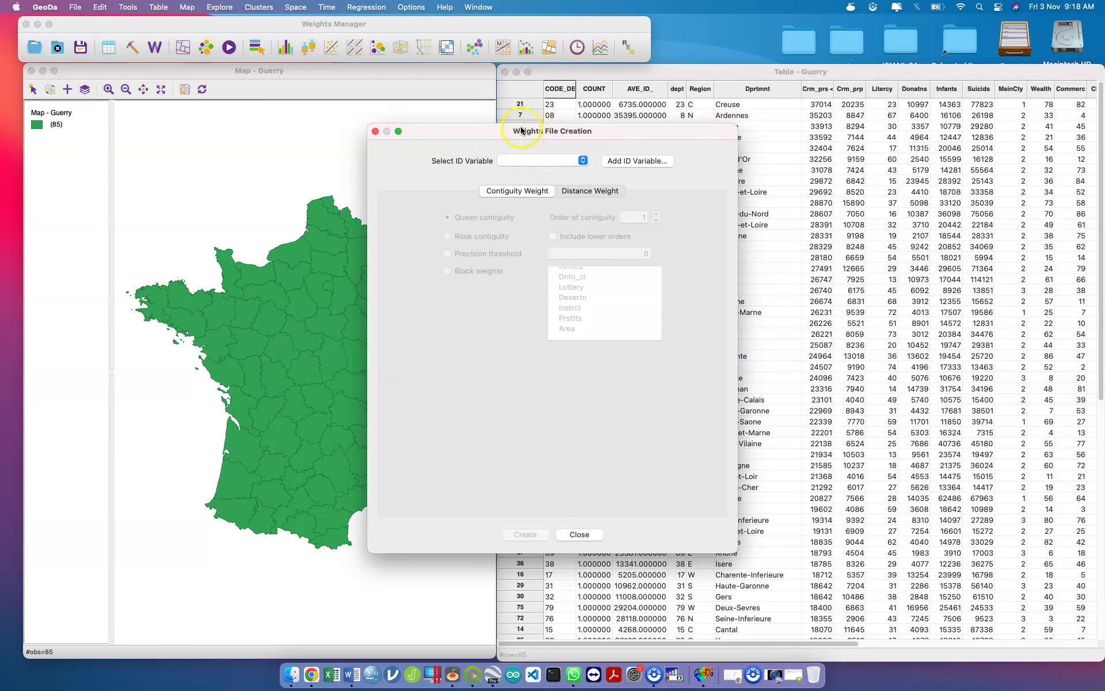
pyautogui.moveTo(511, 134); pyautogui.dragTo(672, 170)
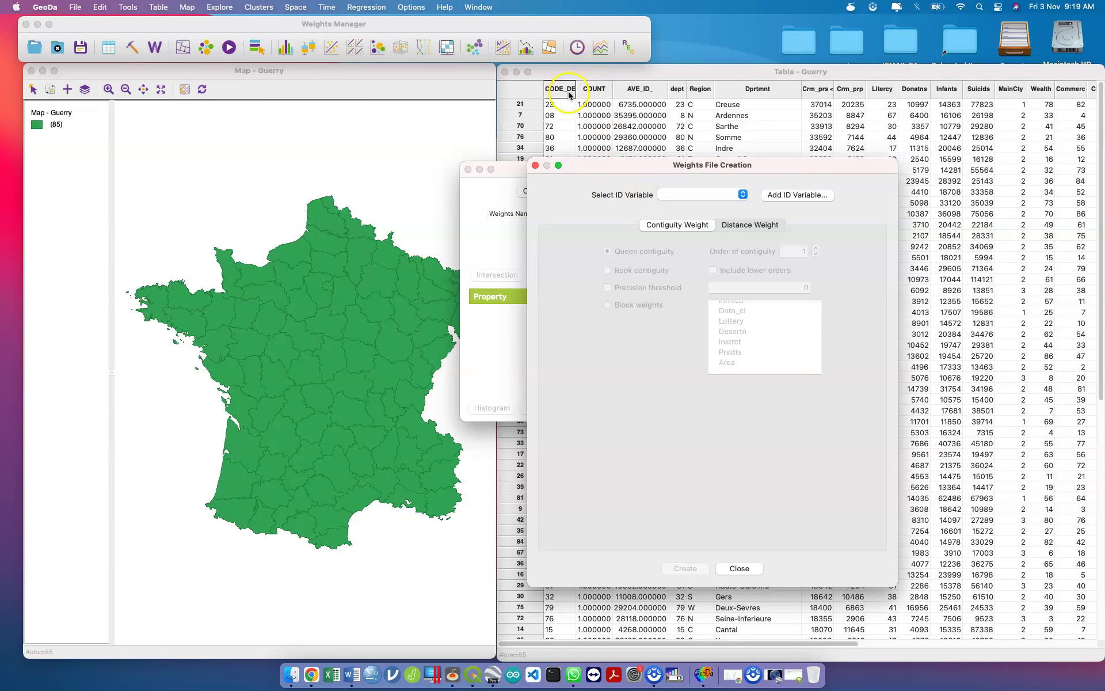
pyautogui.click(703, 195)
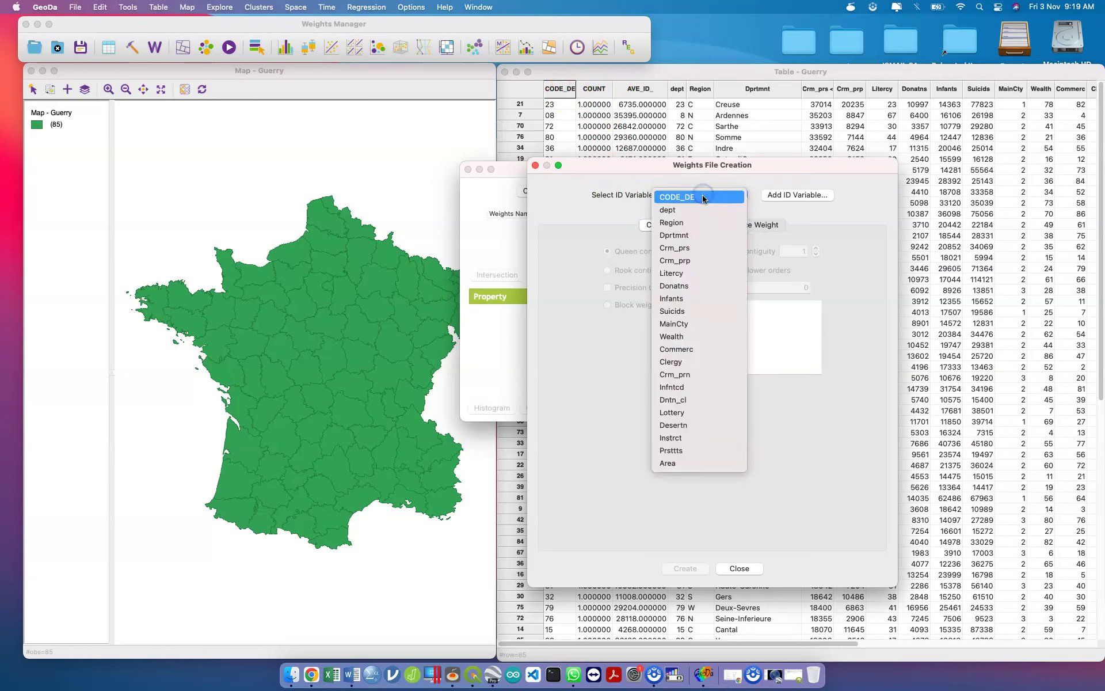
pyautogui.click(703, 197)
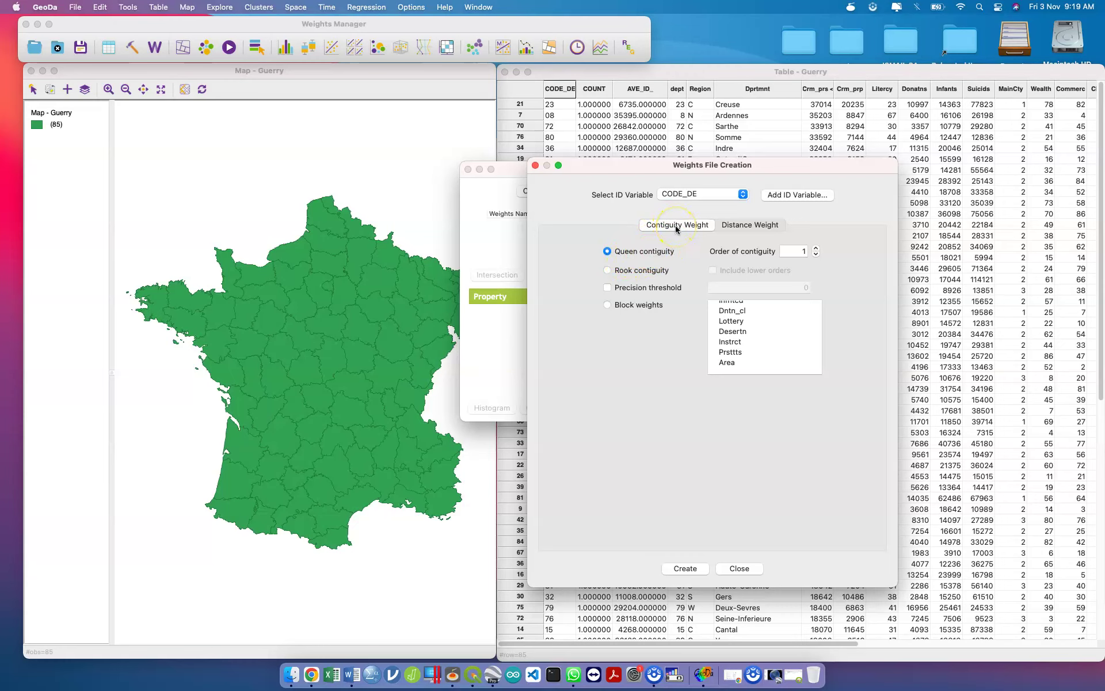
# Examine the Distance Weight options for the new weights file, covering the distance band, K-Nearest neighbors and Kernel methods.
pyautogui.click(734, 226)
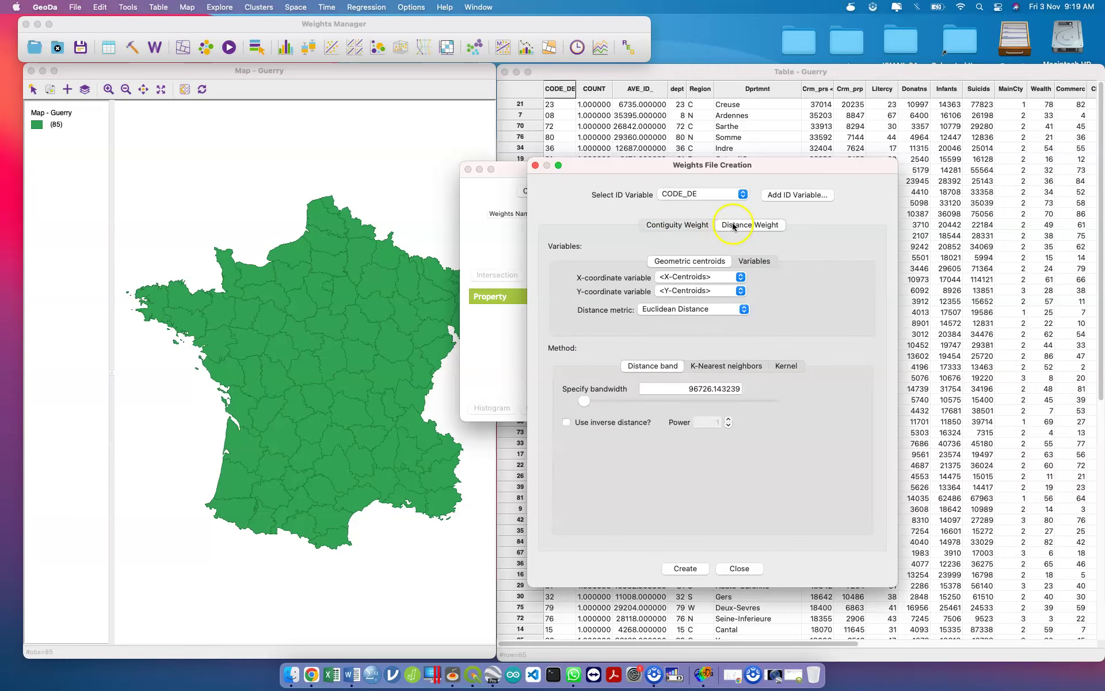
pyautogui.click(694, 227)
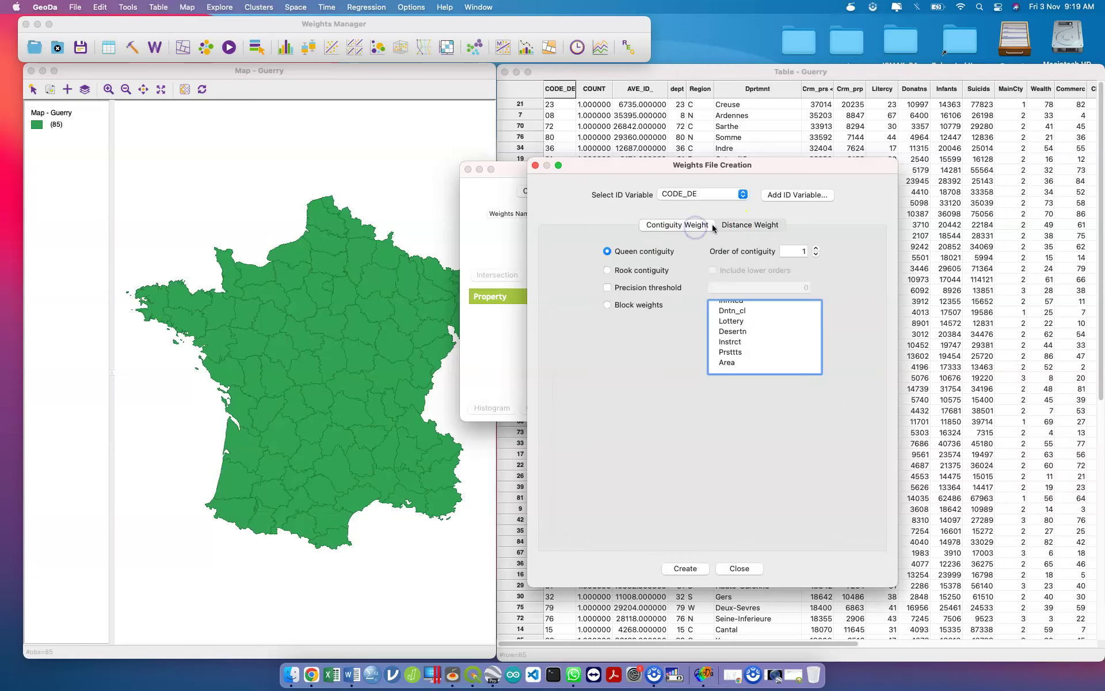
pyautogui.click(736, 229)
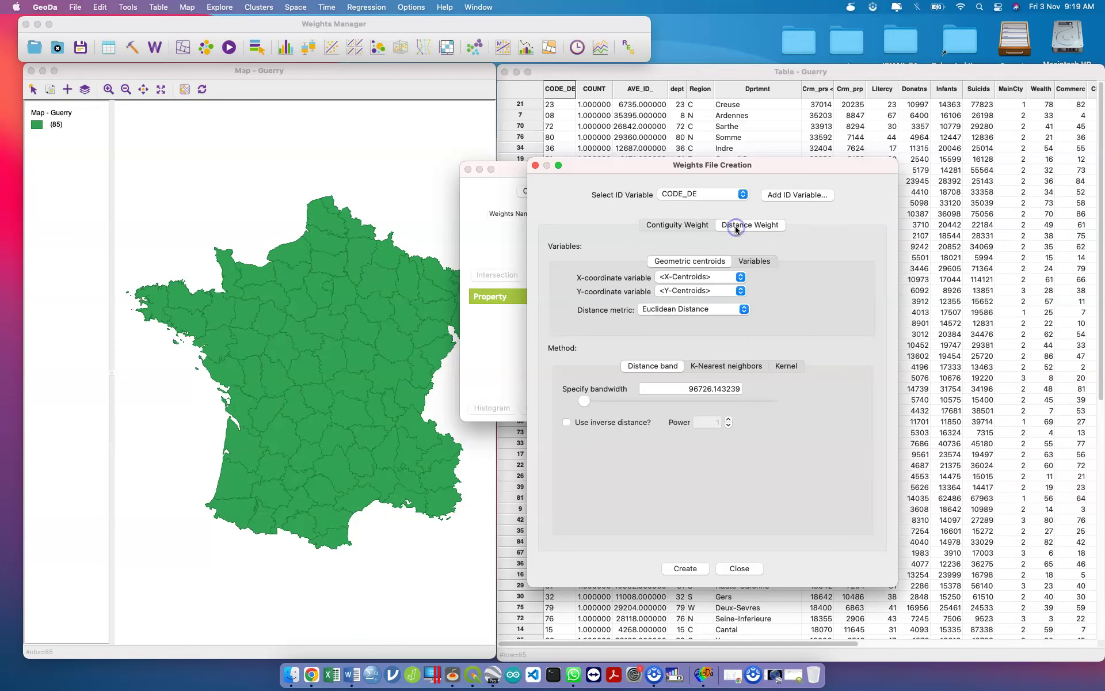
pyautogui.click(694, 372)
pyautogui.click(694, 369)
pyautogui.click(830, 400)
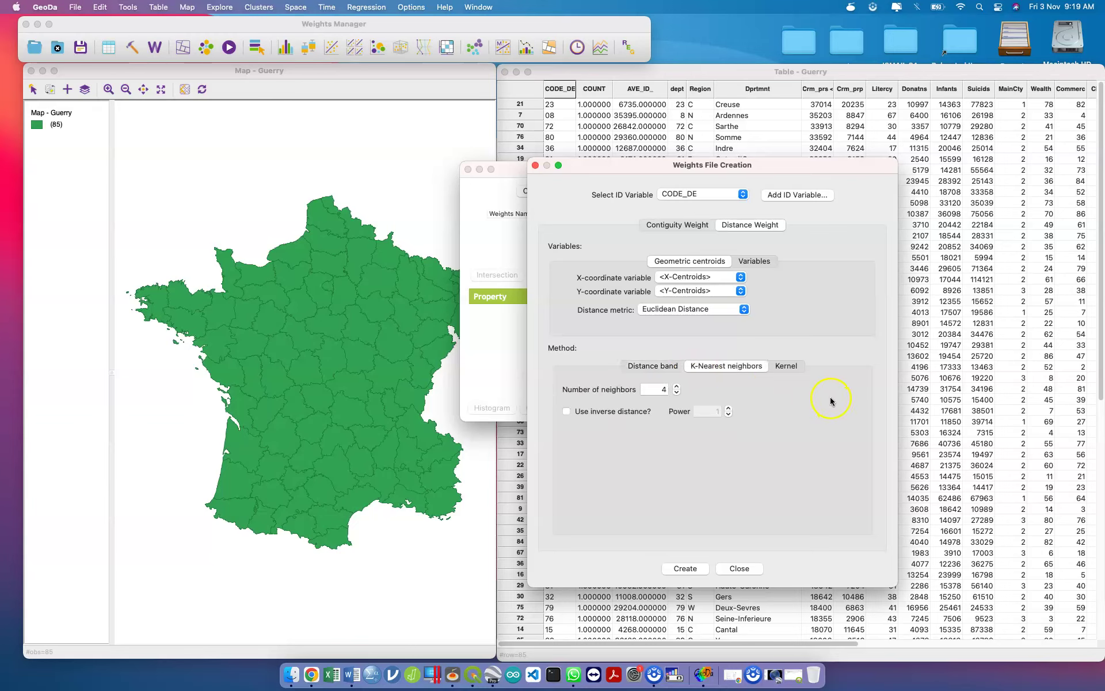
pyautogui.click(794, 369)
pyautogui.click(645, 368)
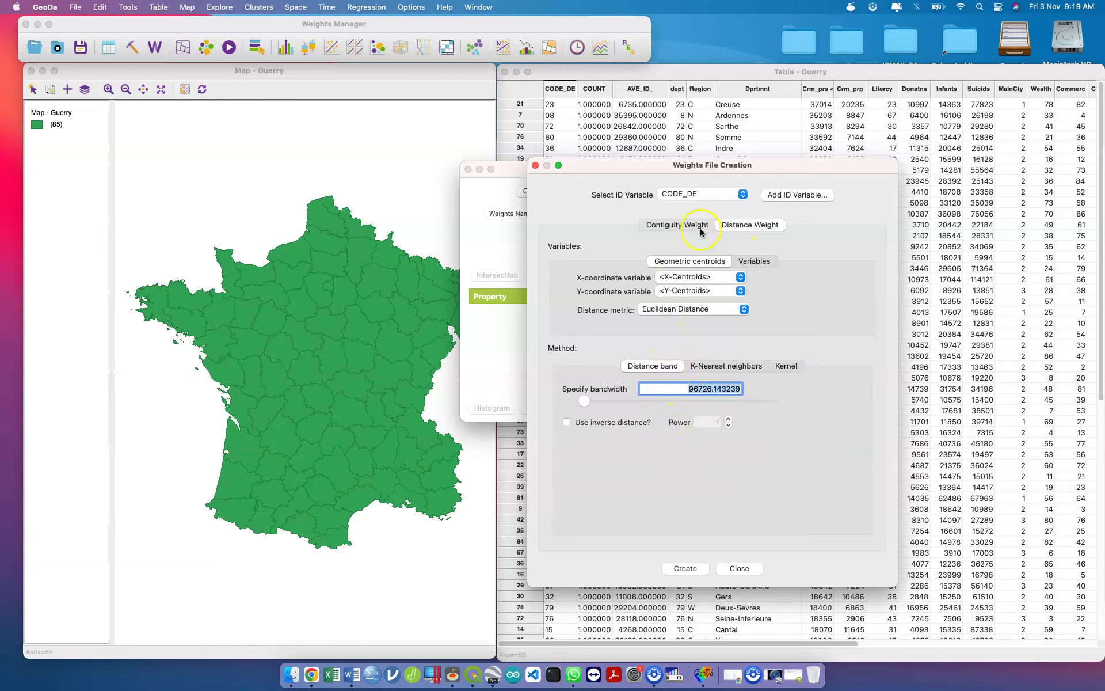
# Create a first-order Queen contiguity weights file saved as QUEENweight, and close the weights dialogs.
pyautogui.click(671, 227)
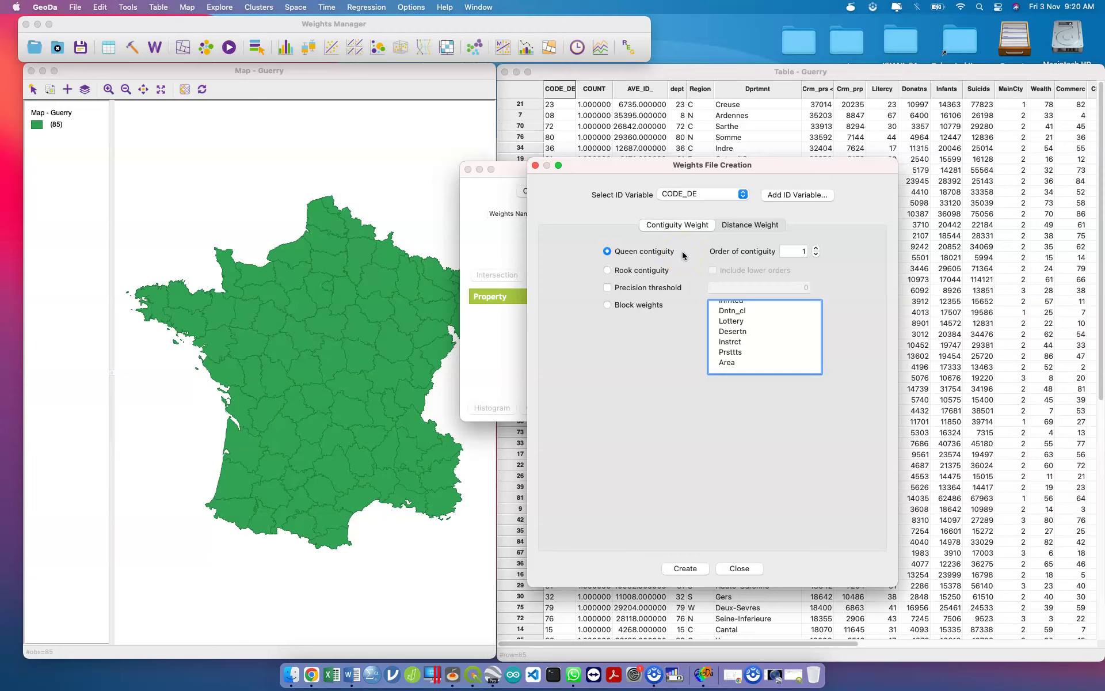
pyautogui.click(700, 570)
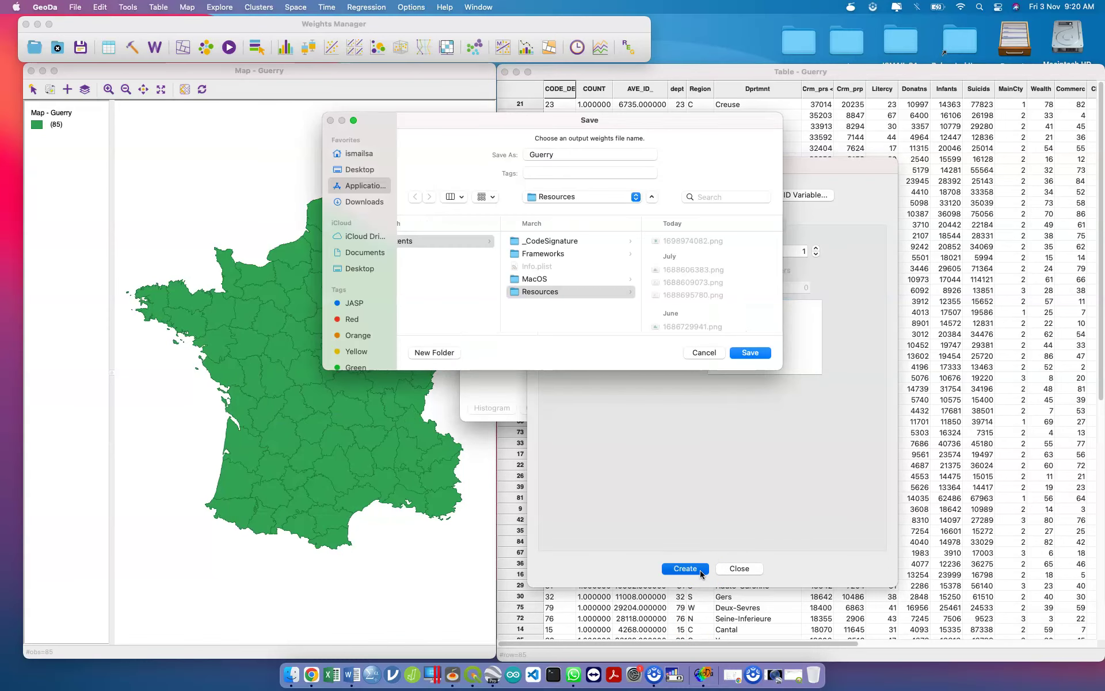
pyautogui.click(562, 153)
pyautogui.doubleClick(562, 153)
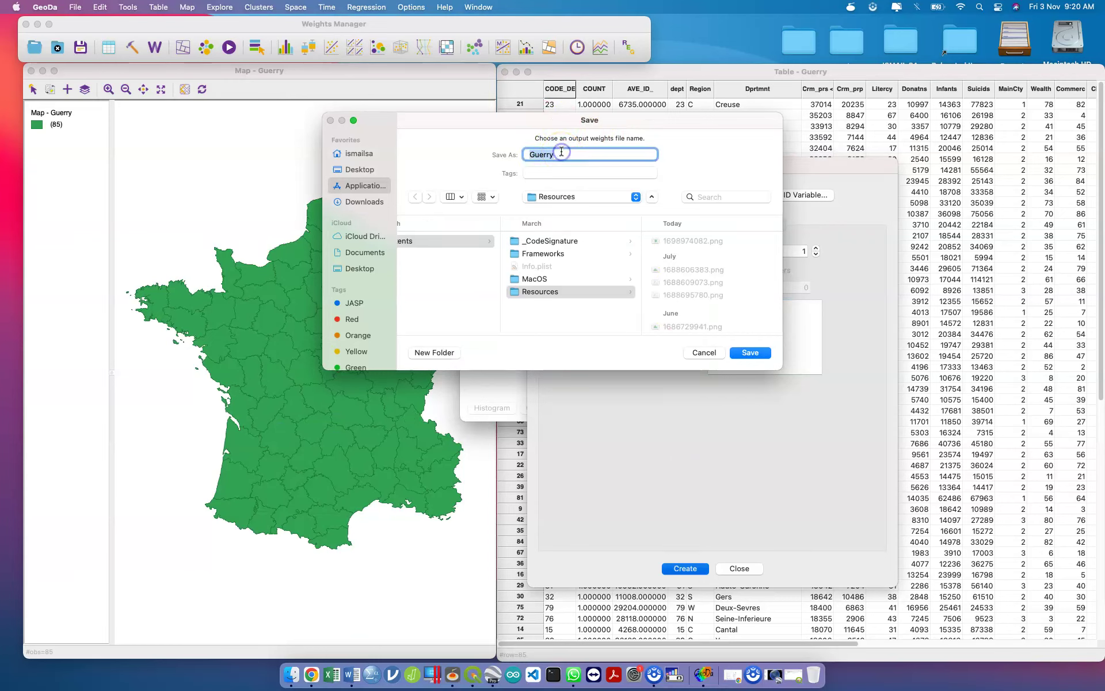
pyautogui.click(633, 196)
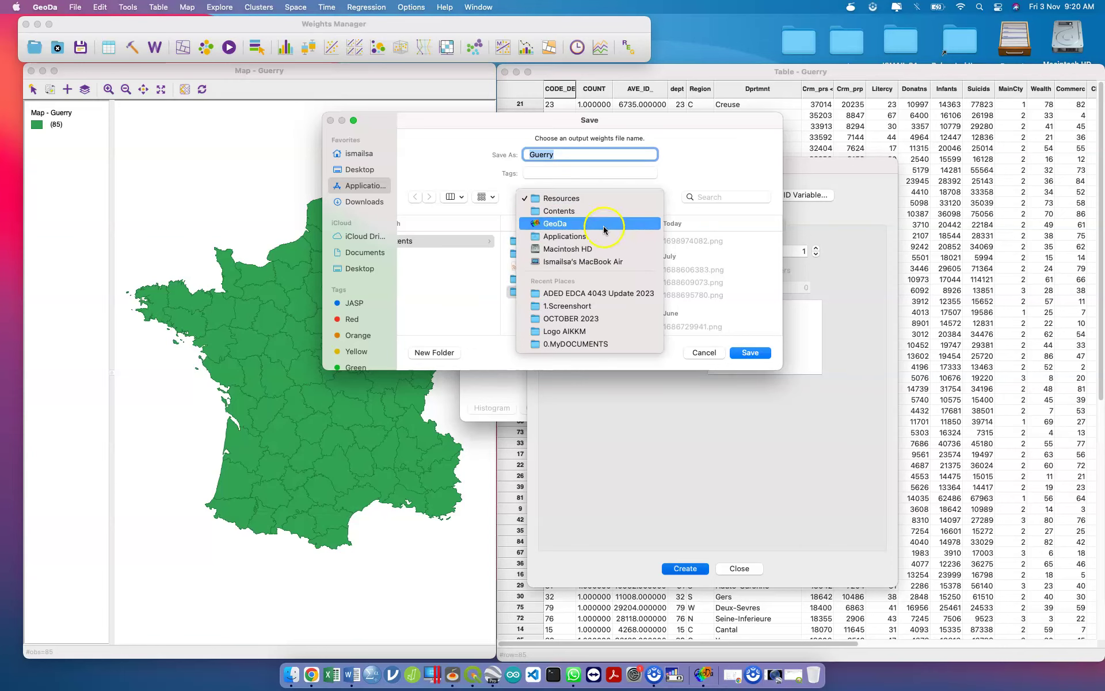
pyautogui.click(732, 252)
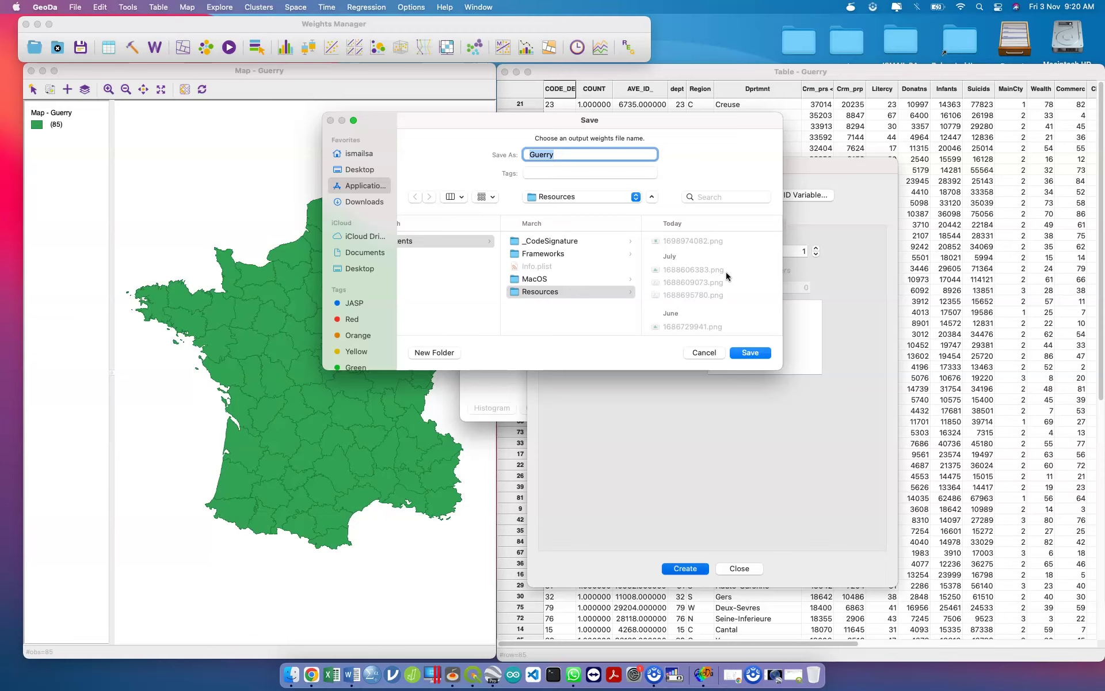
pyautogui.write('QUEENweight')
pyautogui.click(755, 353)
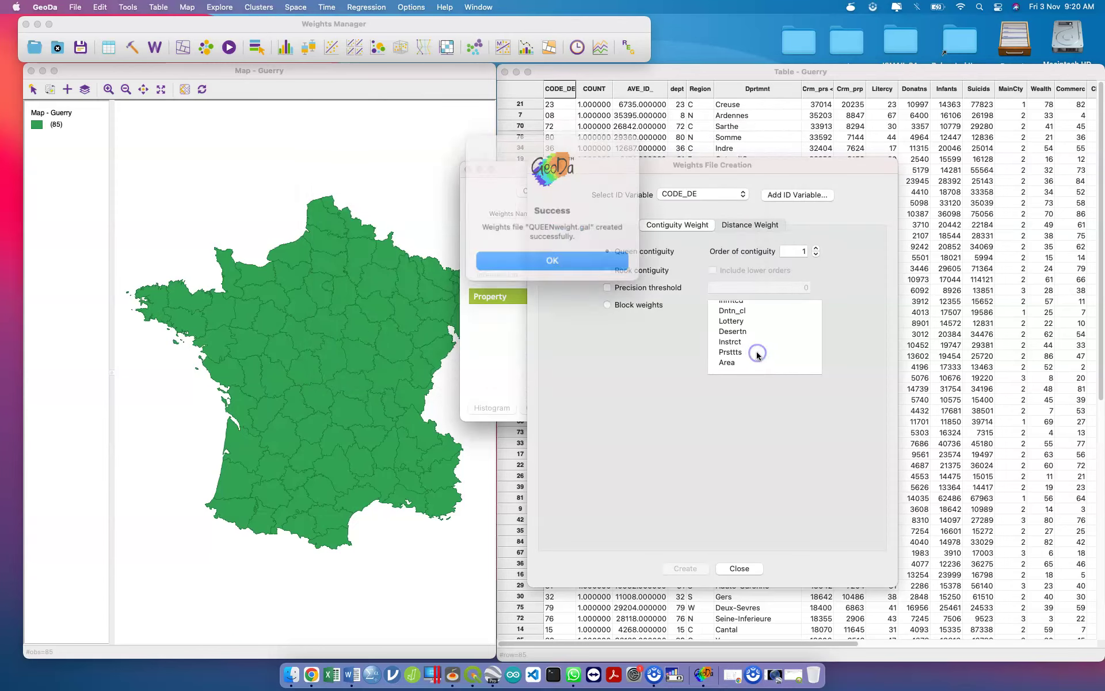
pyautogui.click(550, 254)
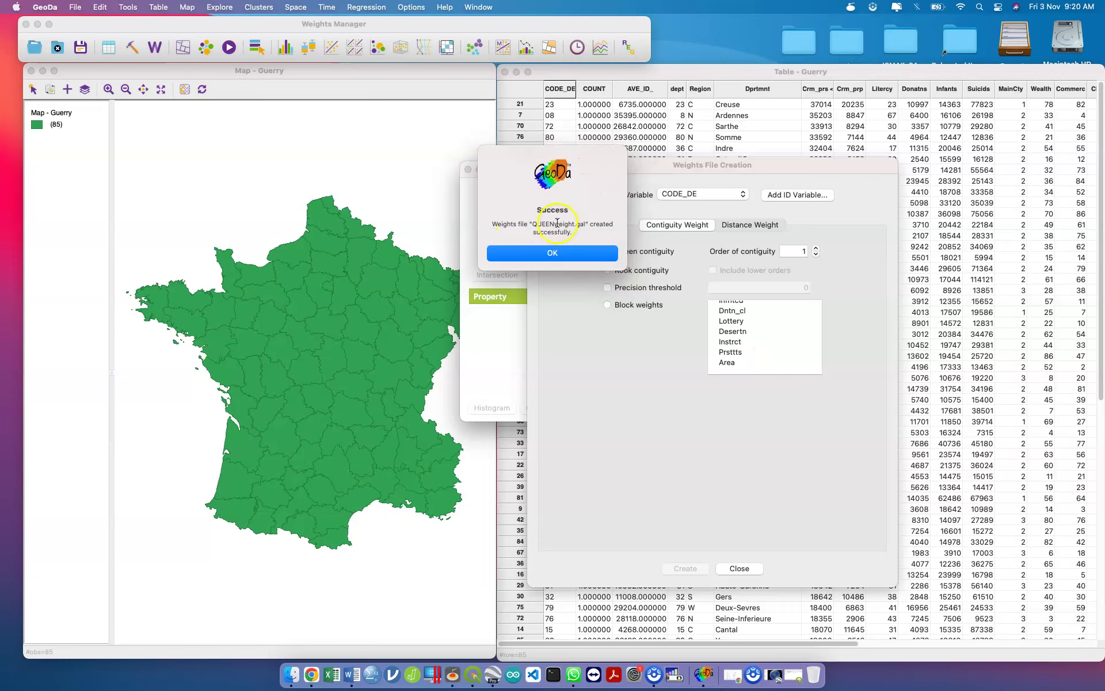
pyautogui.click(564, 258)
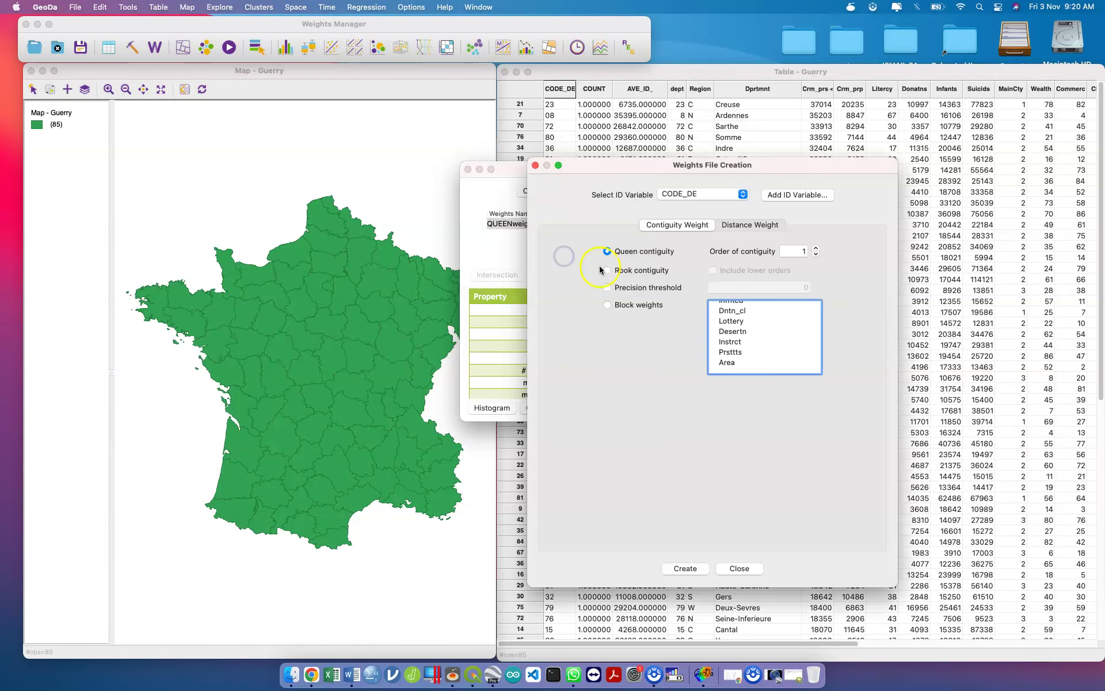
pyautogui.click(741, 568)
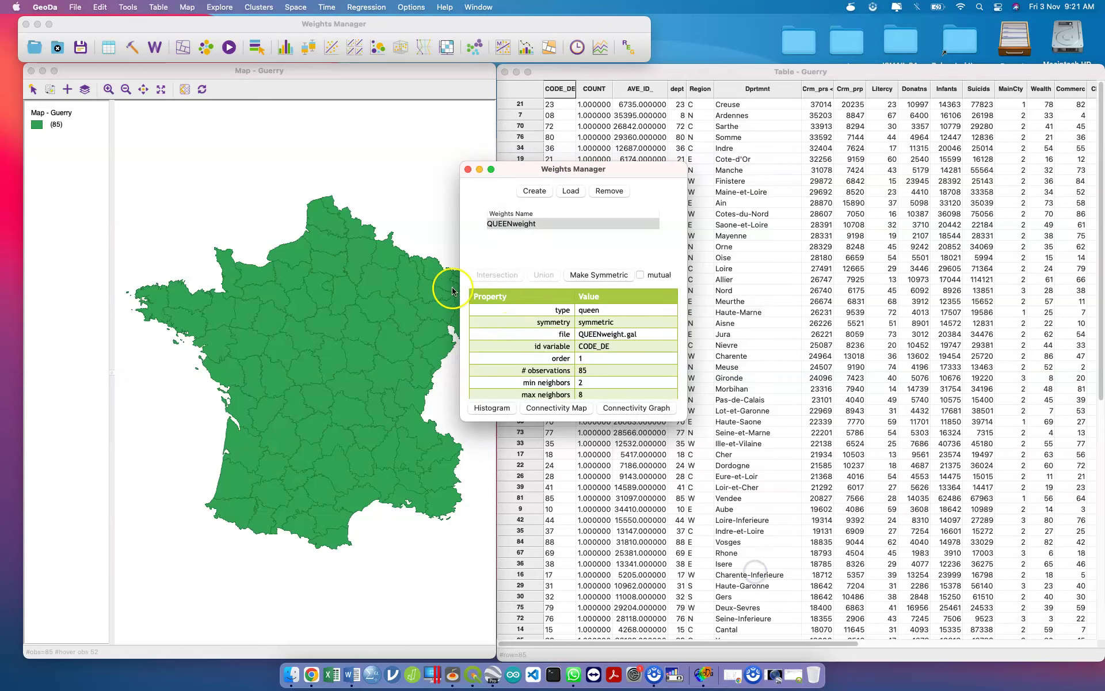
pyautogui.click(467, 169)
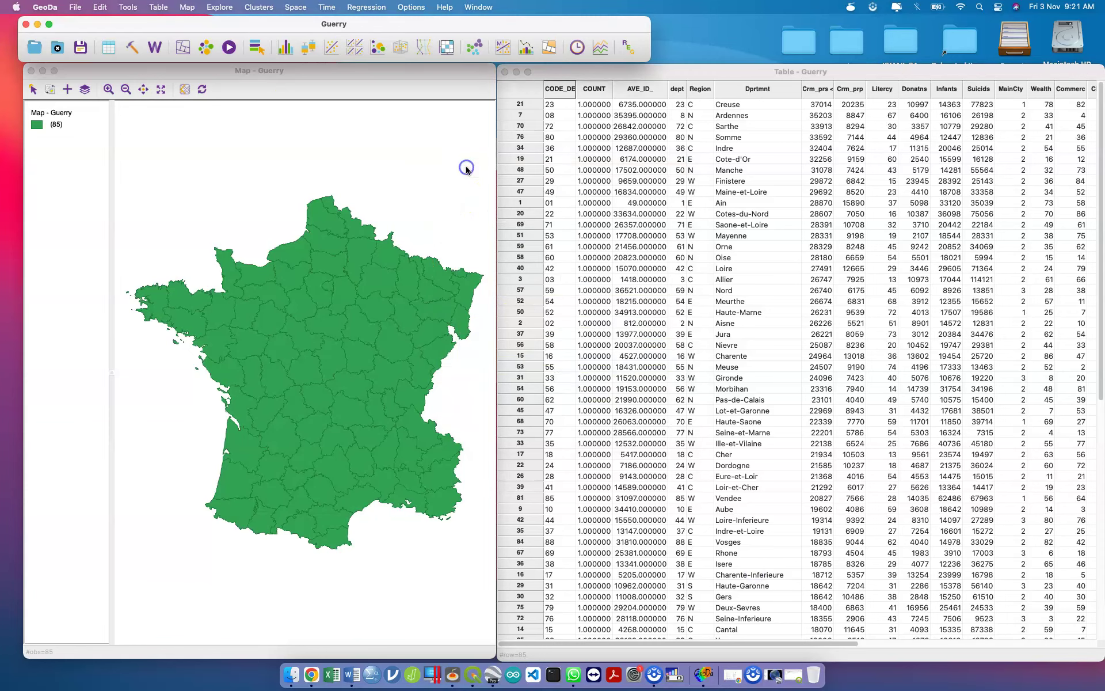
# Start another weights file from the Weights Manager and review the available ID variables.
pyautogui.click(152, 50)
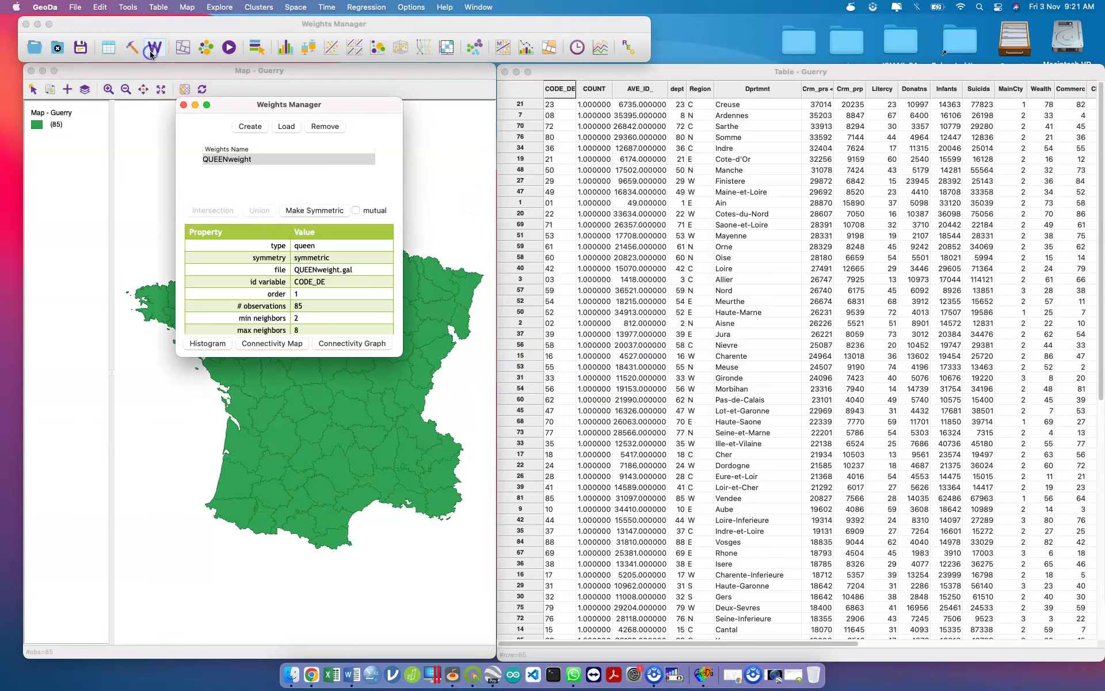
pyautogui.click(251, 127)
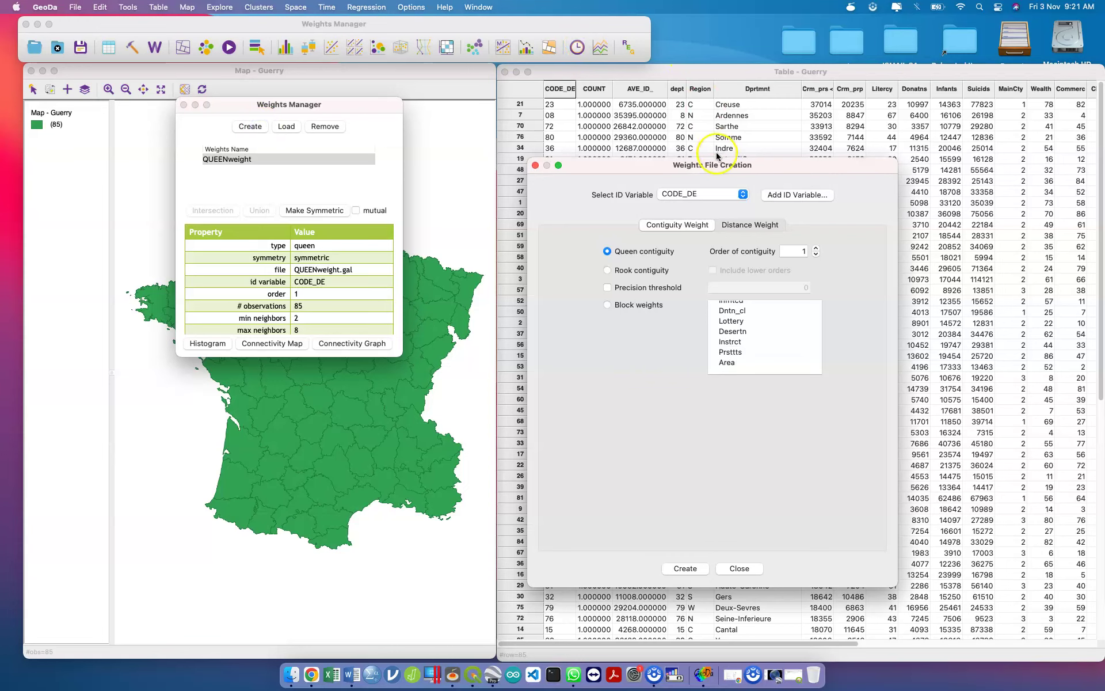
pyautogui.click(721, 196)
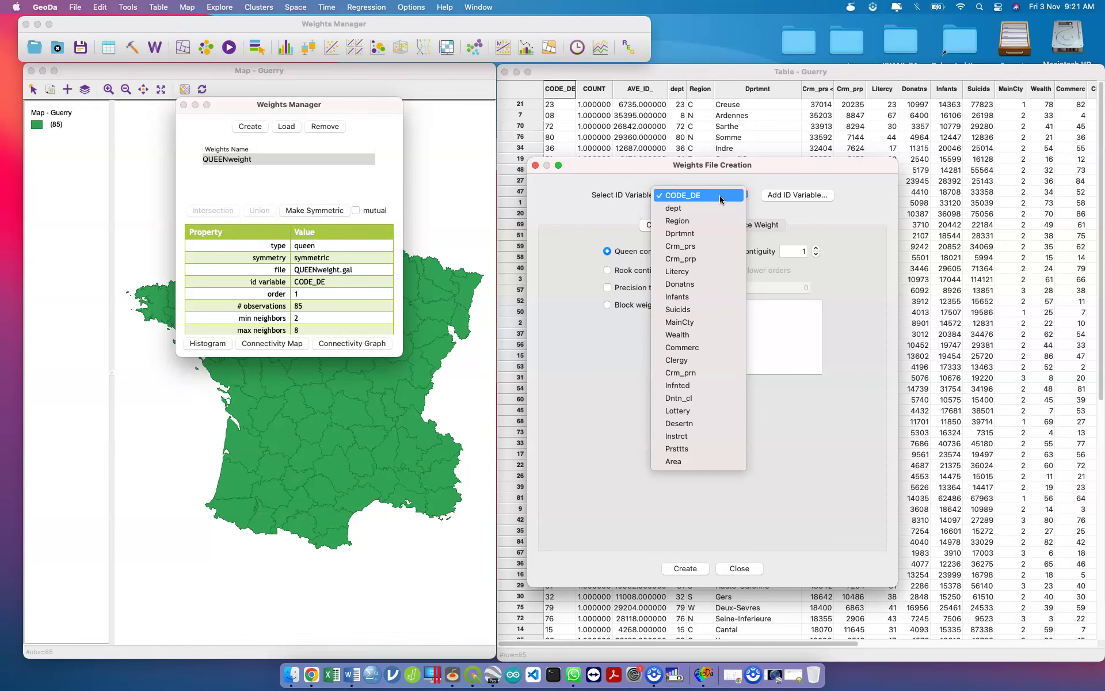
pyautogui.click(558, 90)
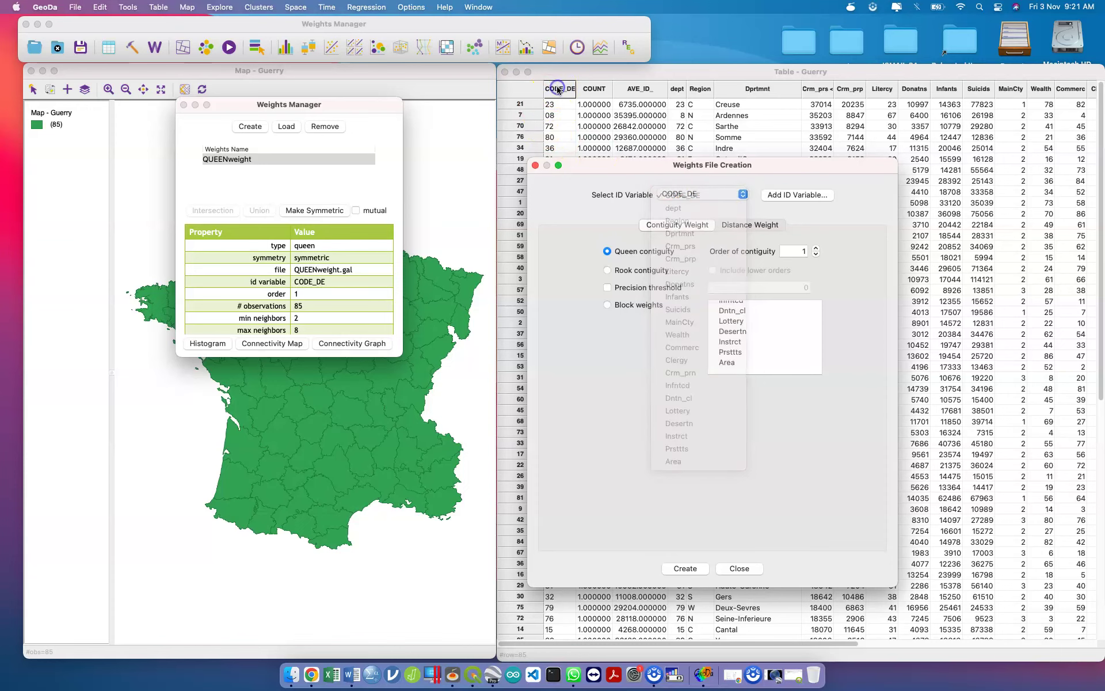
# Sort the Guerry table by CODE_DE in ascending order and review the column down to the last row.
pyautogui.rightClick(557, 89)
pyautogui.click(553, 90)
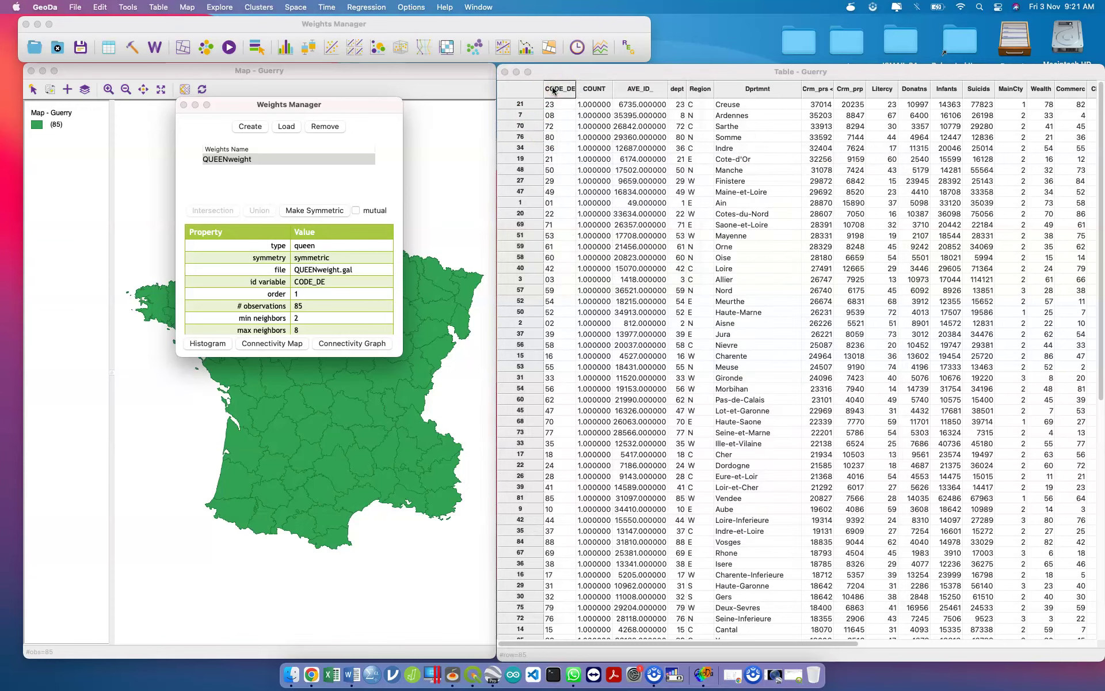
pyautogui.click(561, 90)
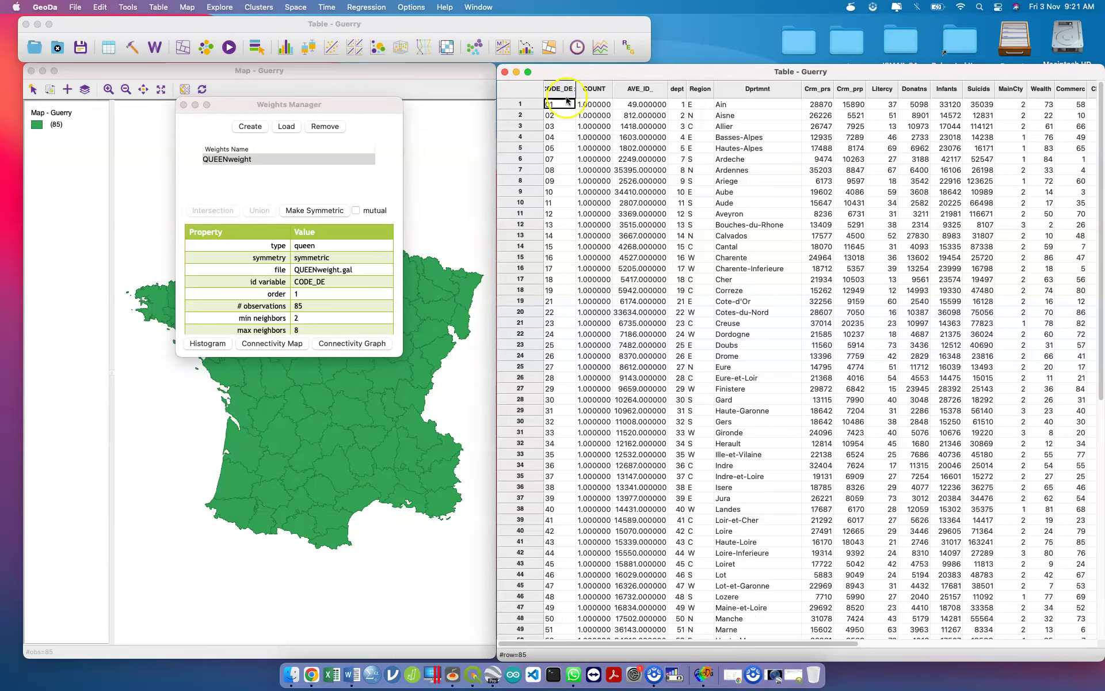
pyautogui.scroll(-10, 593, 209)
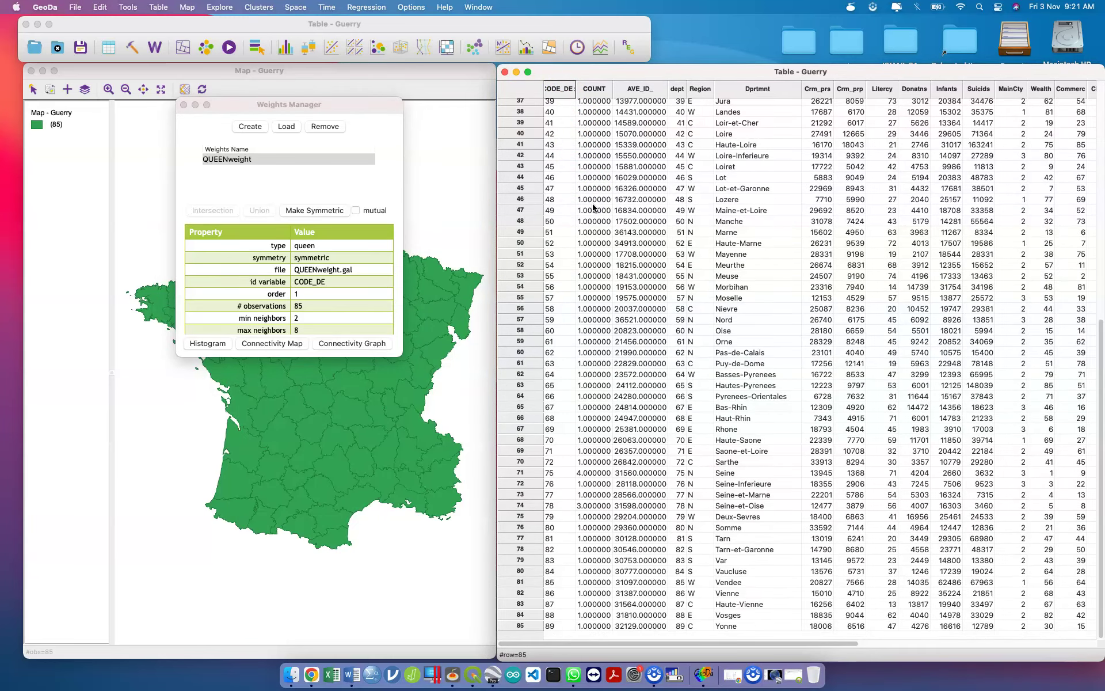
# Return to the weights file creation window, start saving a Queen contiguity file, cancel the save and close the window.
pyautogui.hotkey('ctrl', 'Up')
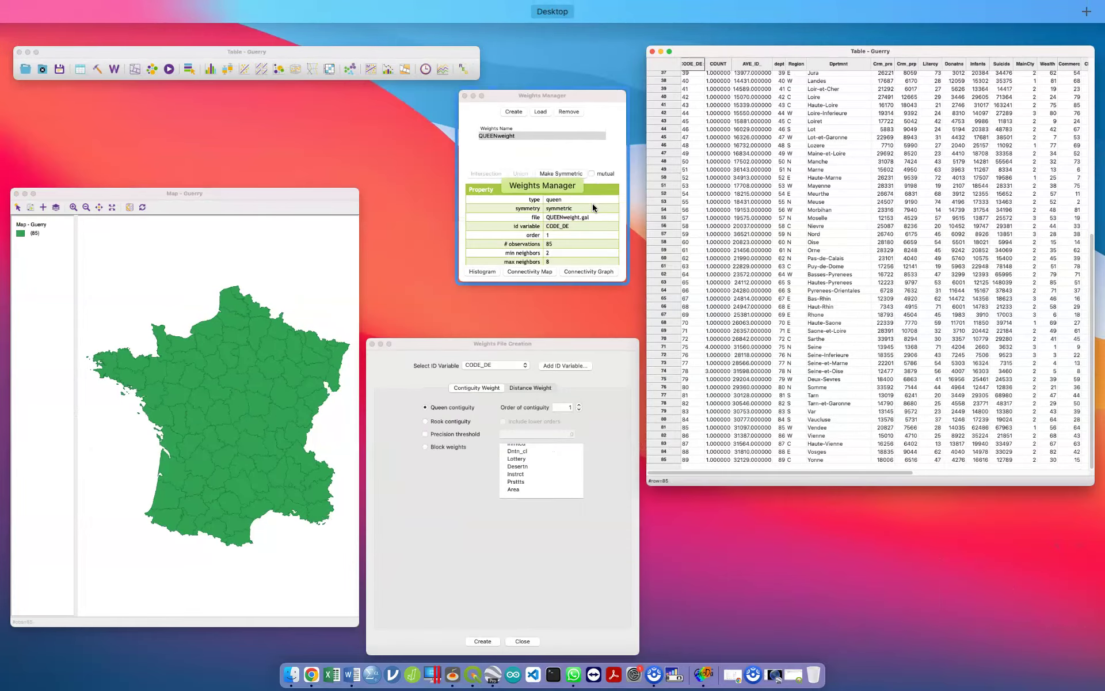
pyautogui.click(593, 205)
pyautogui.hotkey('ctrl', 'Up')
pyautogui.click(597, 240)
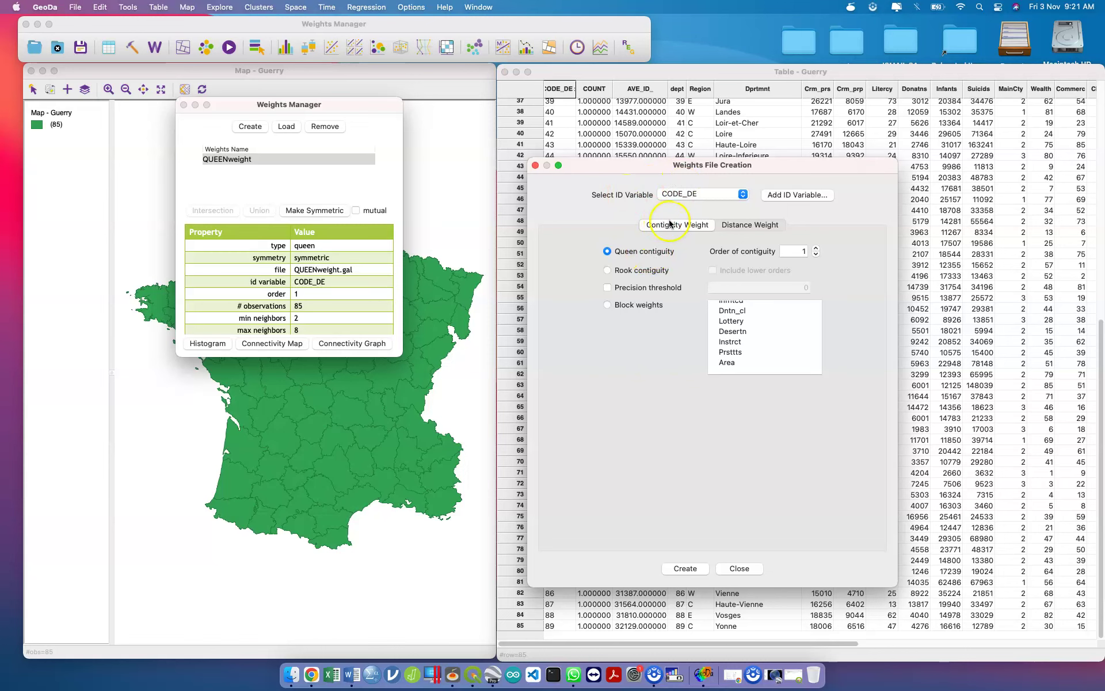
pyautogui.click(685, 569)
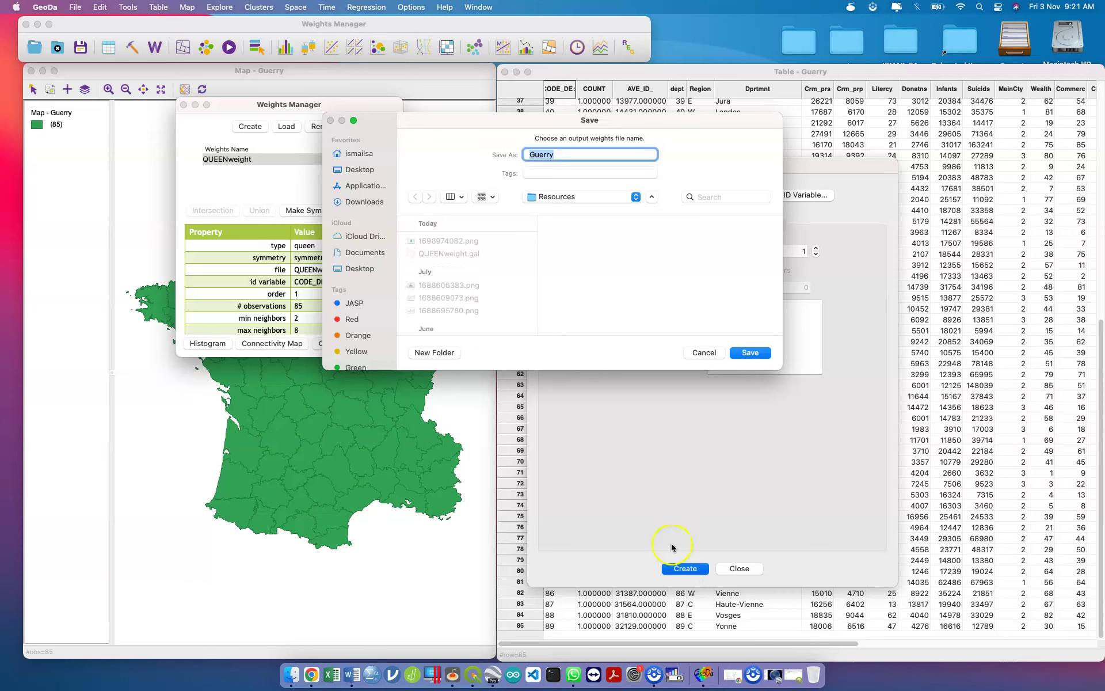
pyautogui.click(709, 354)
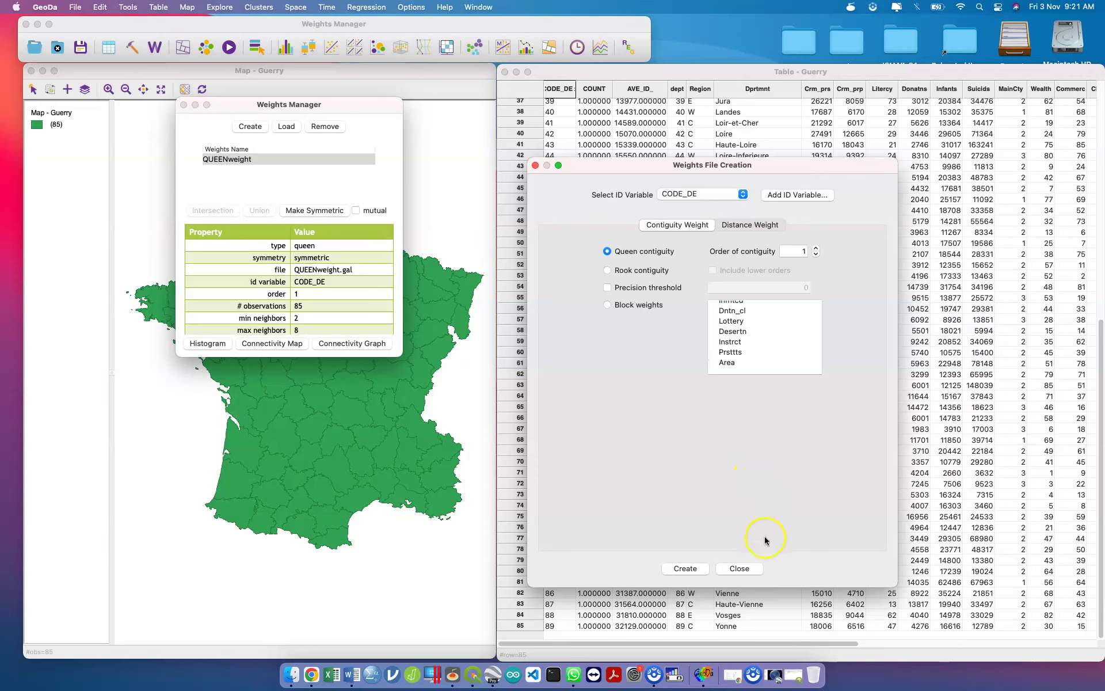
pyautogui.click(745, 573)
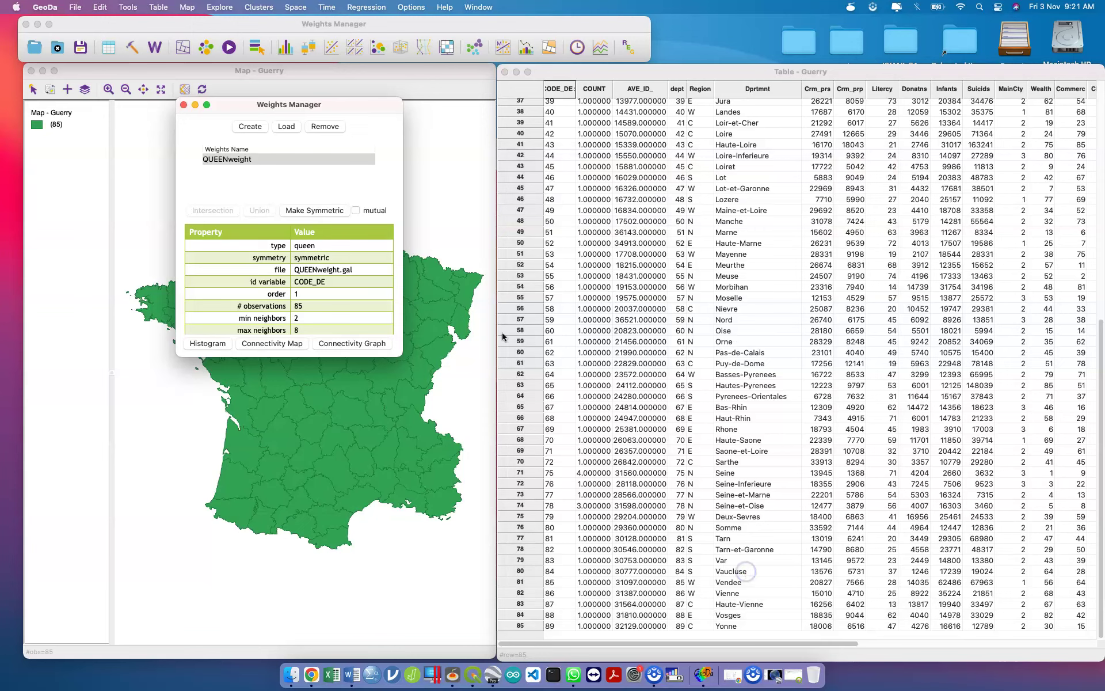
# Move the Weights Manager beside the map, enlarge it to show all properties, and open the QUEENweight connectivity histogram.
pyautogui.moveTo(361, 107); pyautogui.dragTo(679, 80)
pyautogui.moveTo(717, 326); pyautogui.dragTo(924, 472)
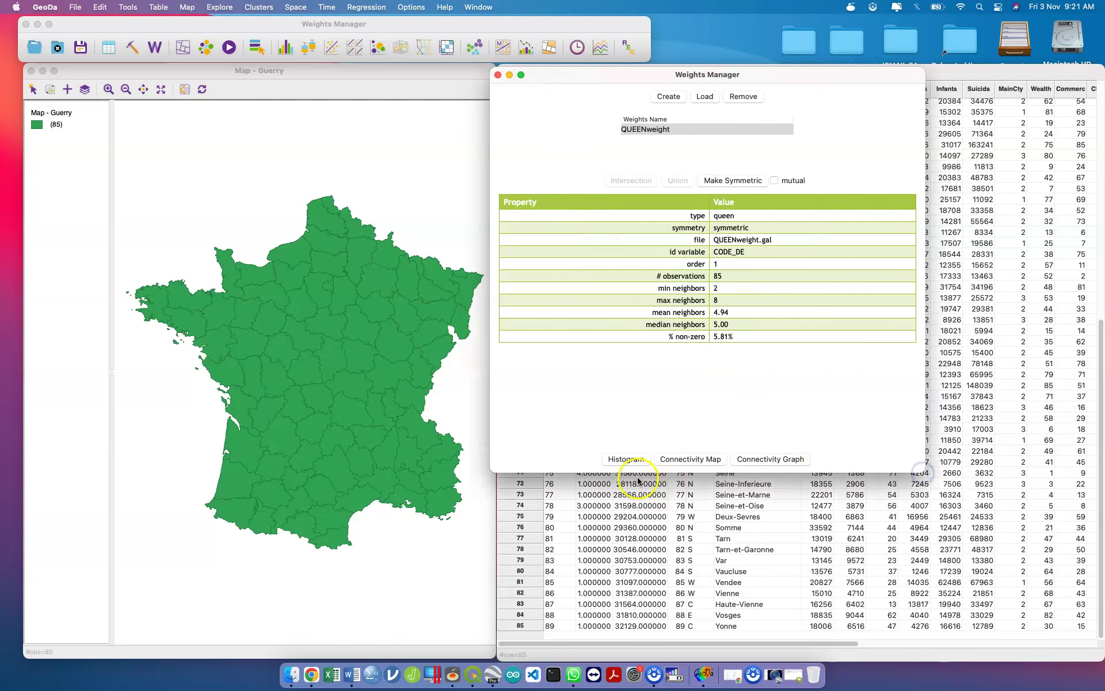
pyautogui.click(627, 459)
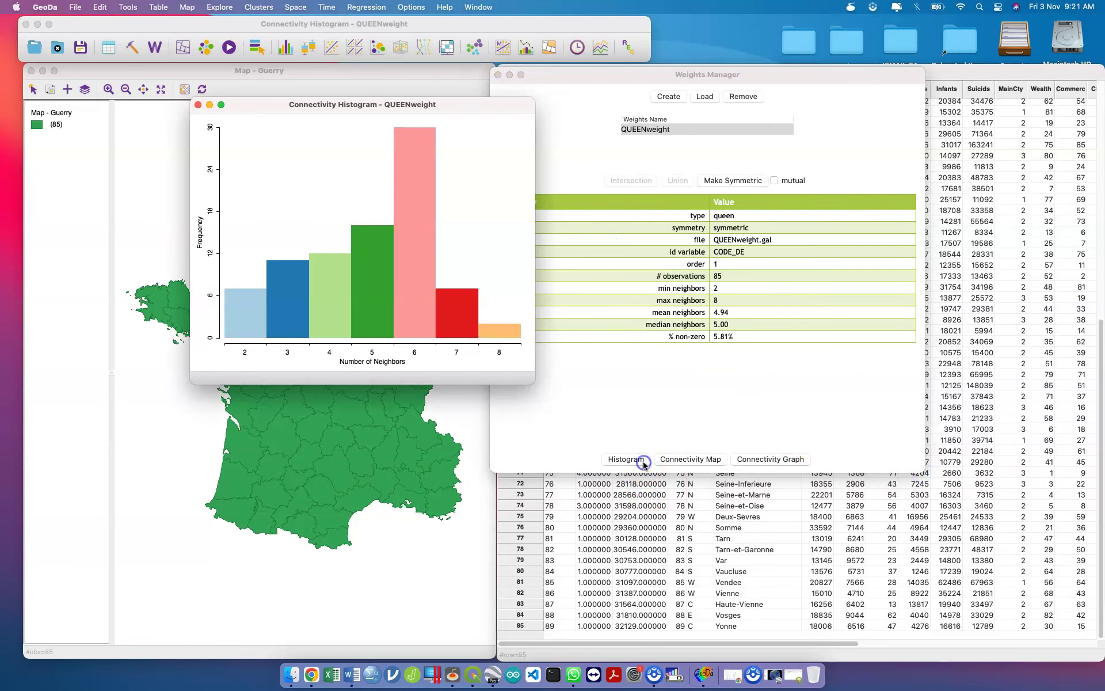
# Select the histogram bars for 6, 7, 5, 4 and 3 neighbors in turn, clear the selection and close the histogram.
pyautogui.click(427, 274)
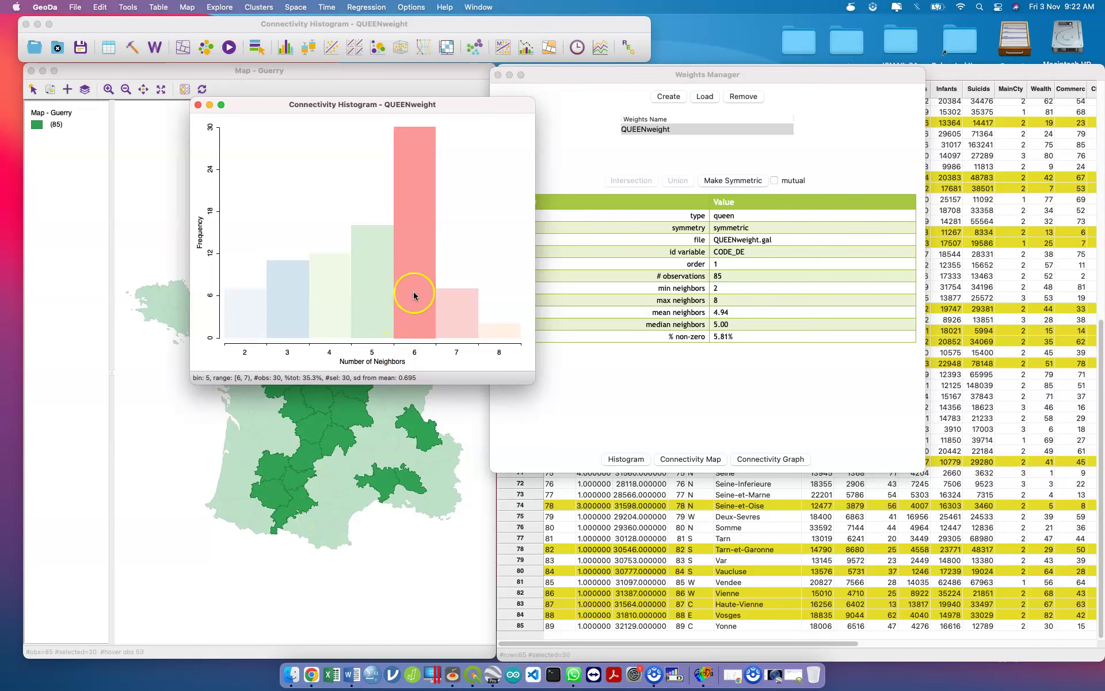
pyautogui.click(460, 303)
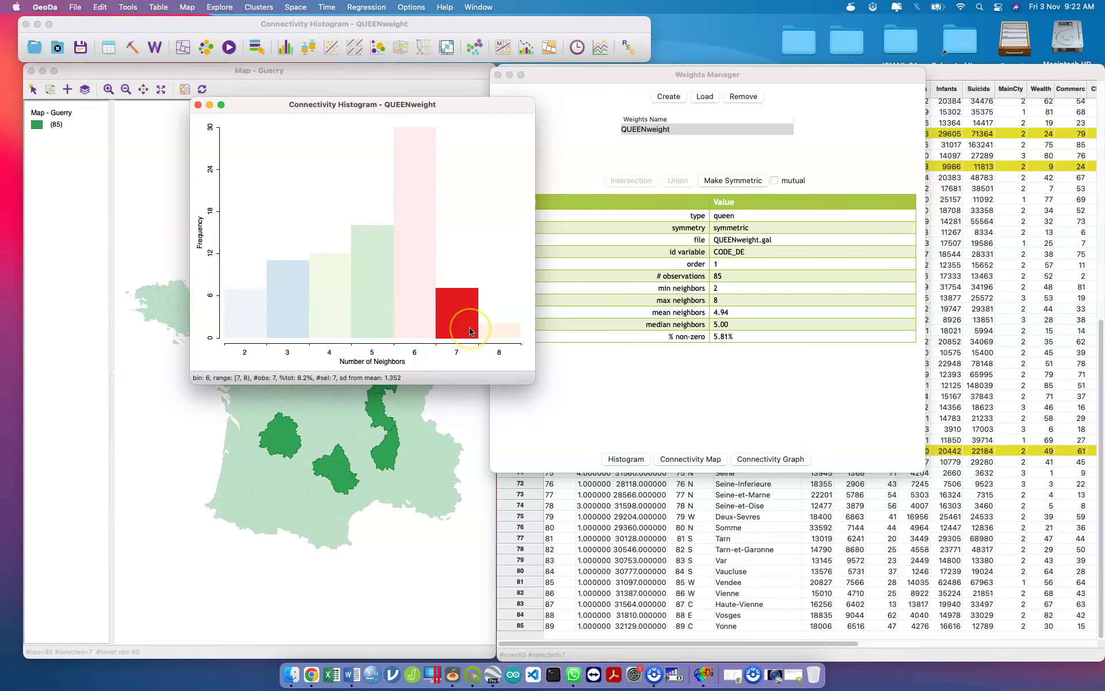
pyautogui.click(398, 329)
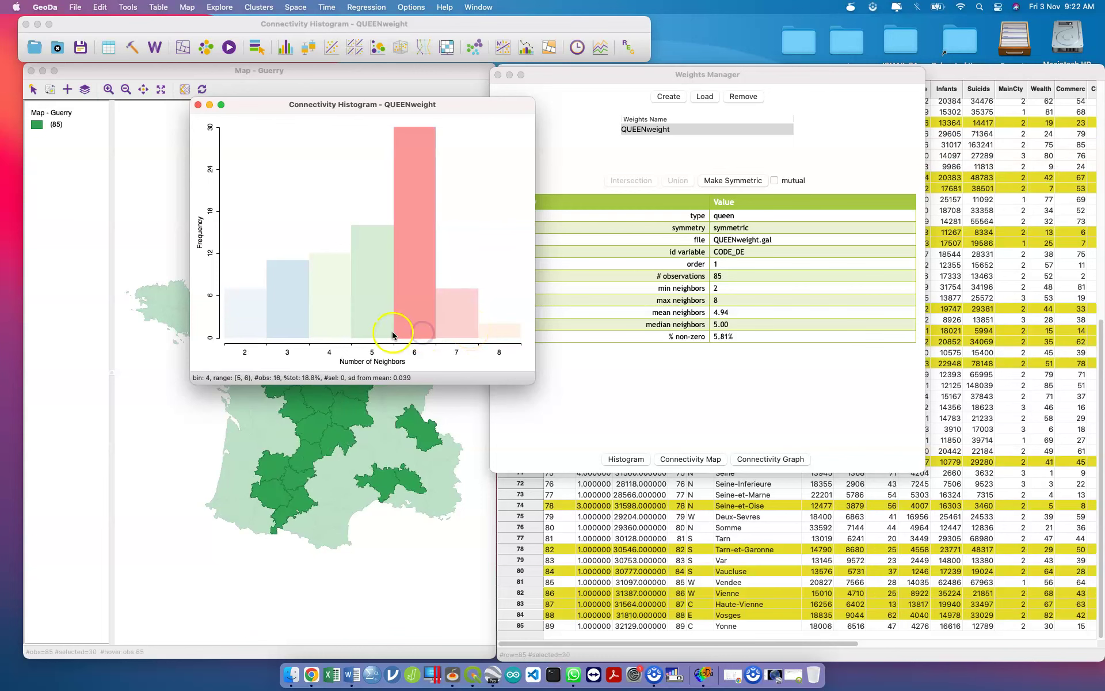
pyautogui.click(391, 334)
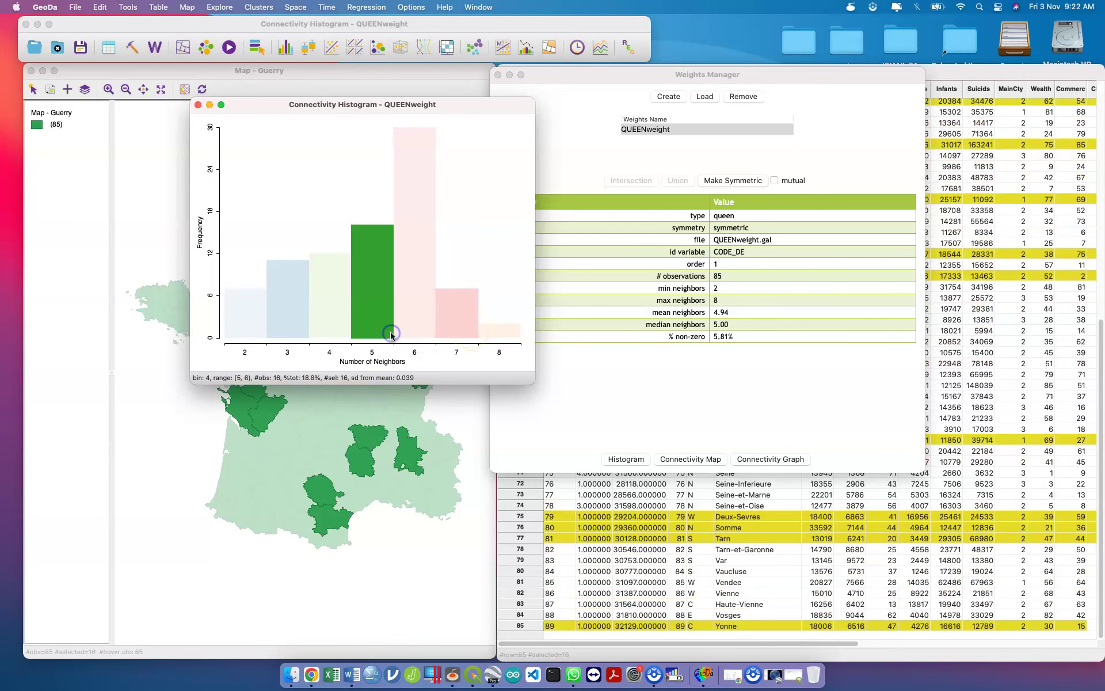
pyautogui.click(322, 334)
pyautogui.click(291, 336)
pyautogui.click(249, 345)
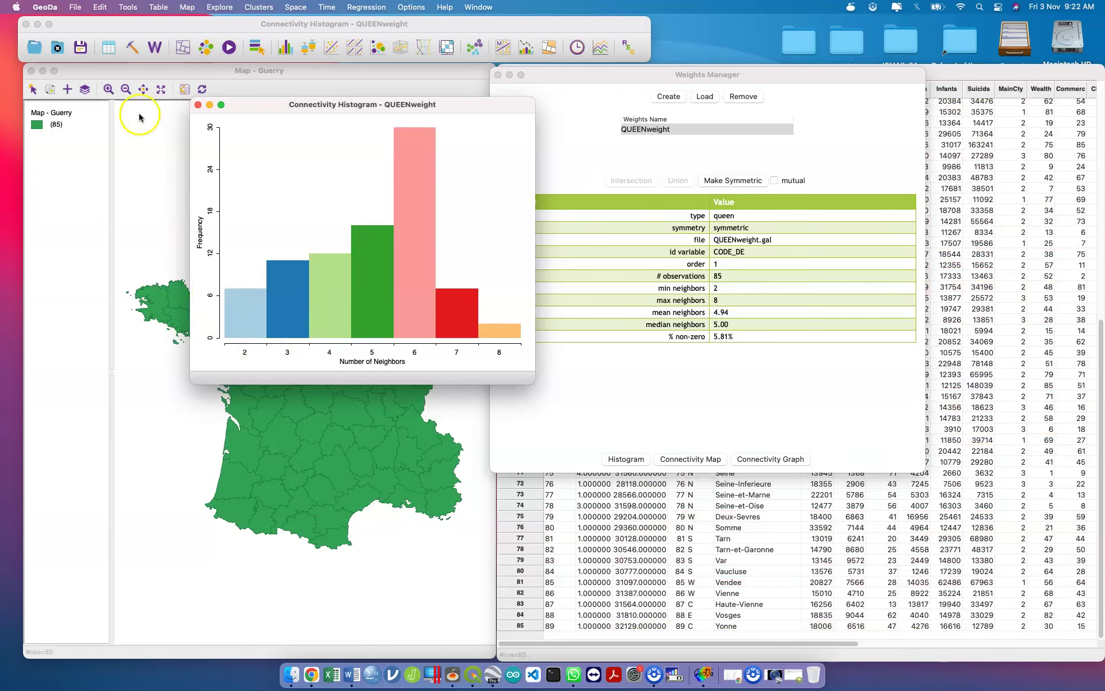
pyautogui.click(198, 105)
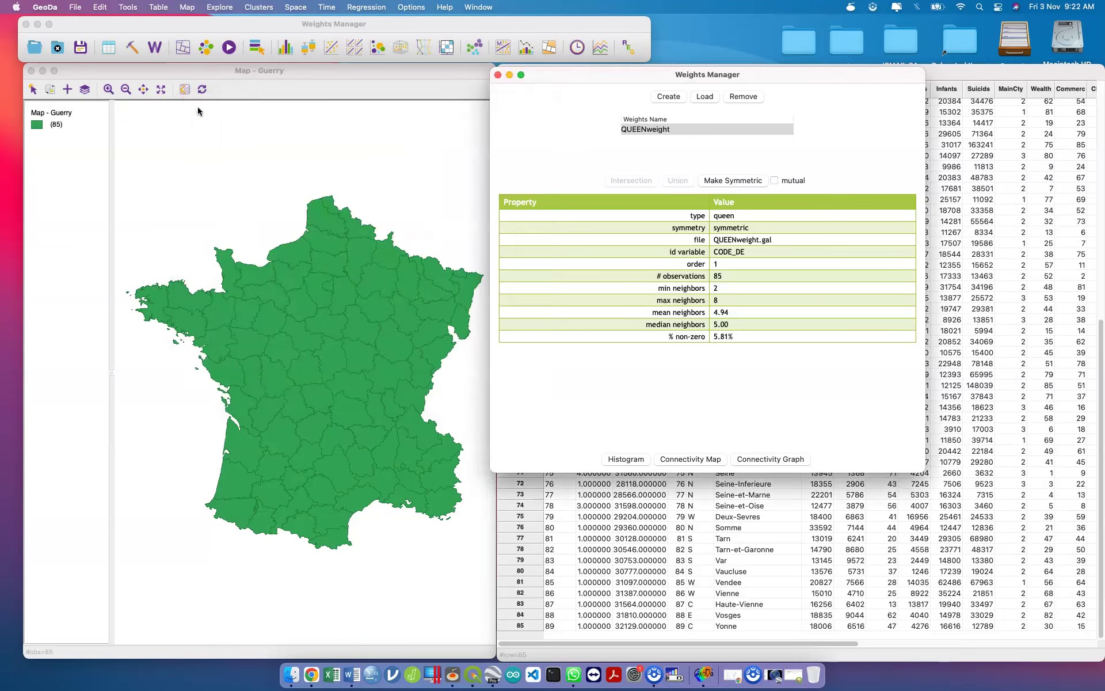
# Open the QUEENweight connectivity map, examine the neighbors of individual departments, and close the map and the Weights Manager.
pyautogui.click(714, 459)
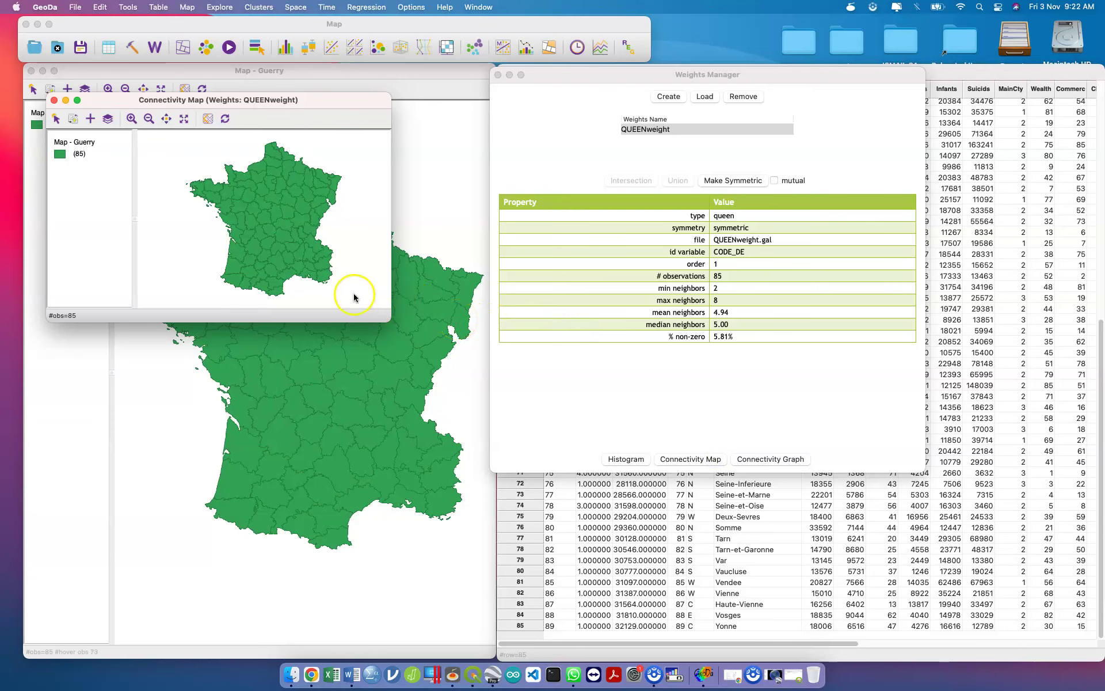
pyautogui.moveTo(321, 278)
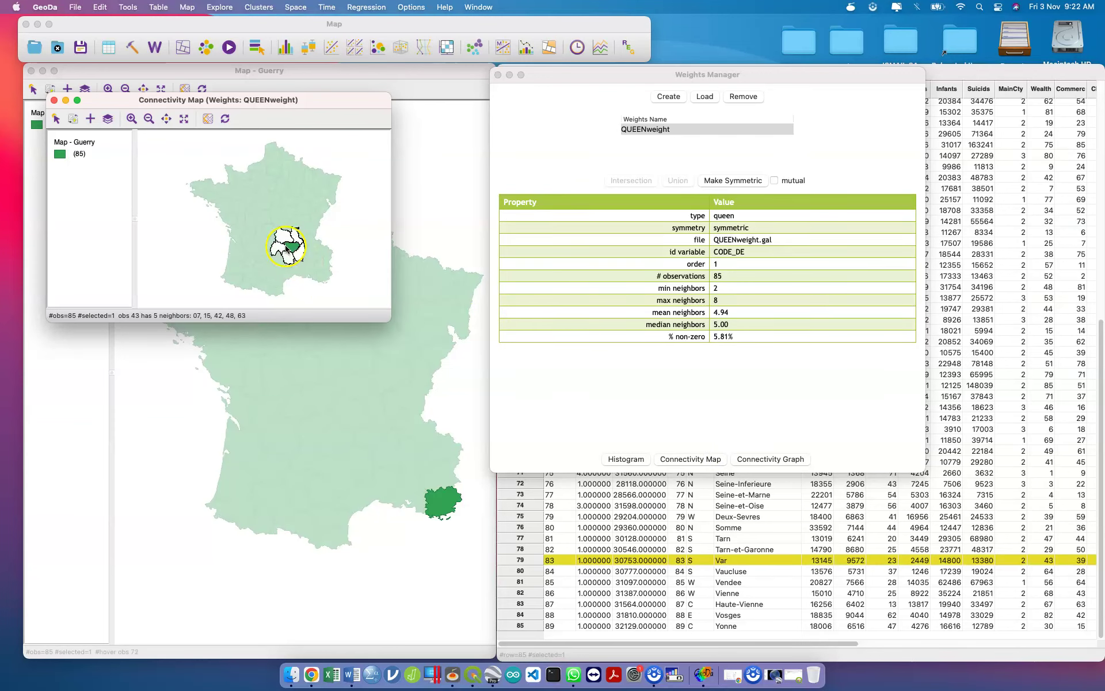
pyautogui.moveTo(273, 245)
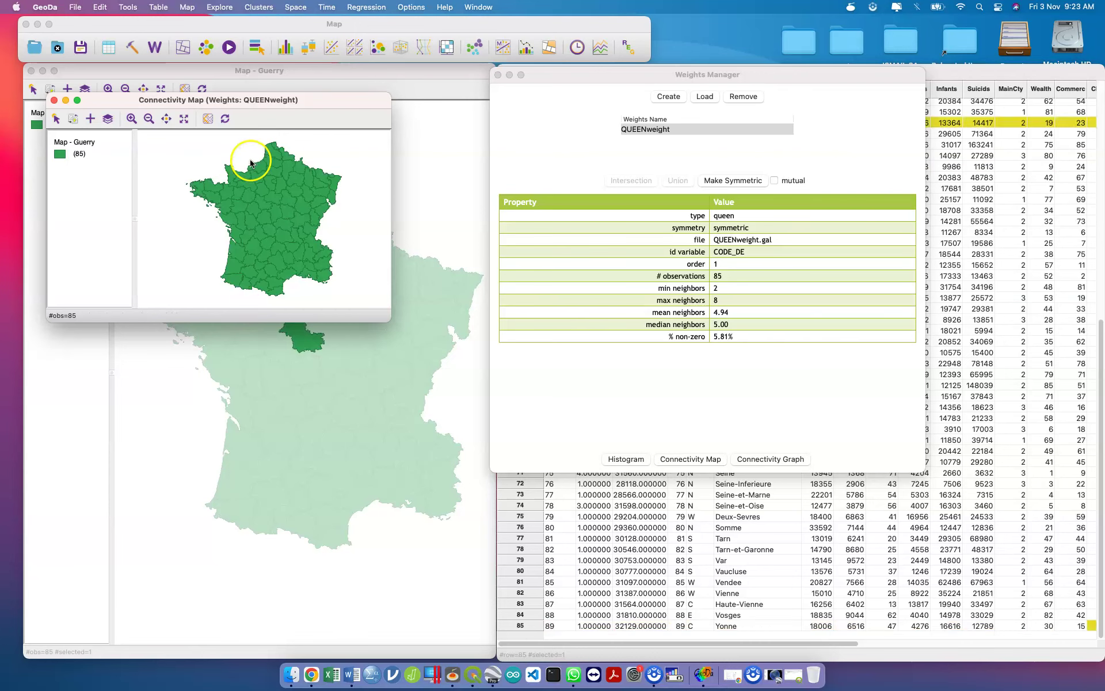
pyautogui.click(55, 101)
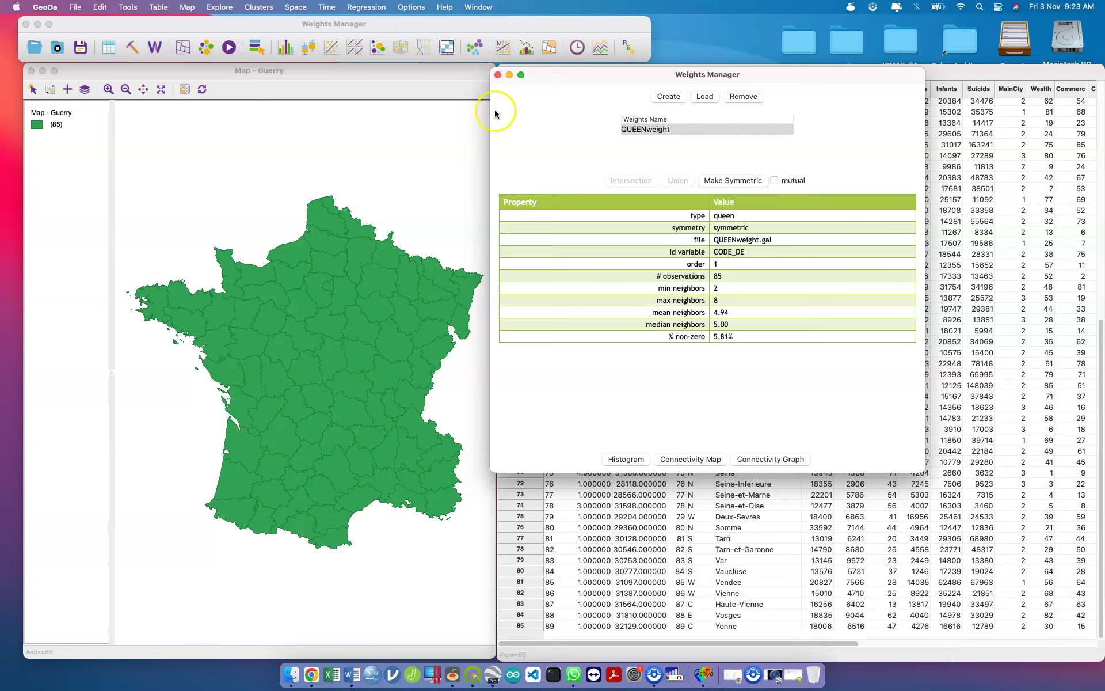
pyautogui.click(497, 75)
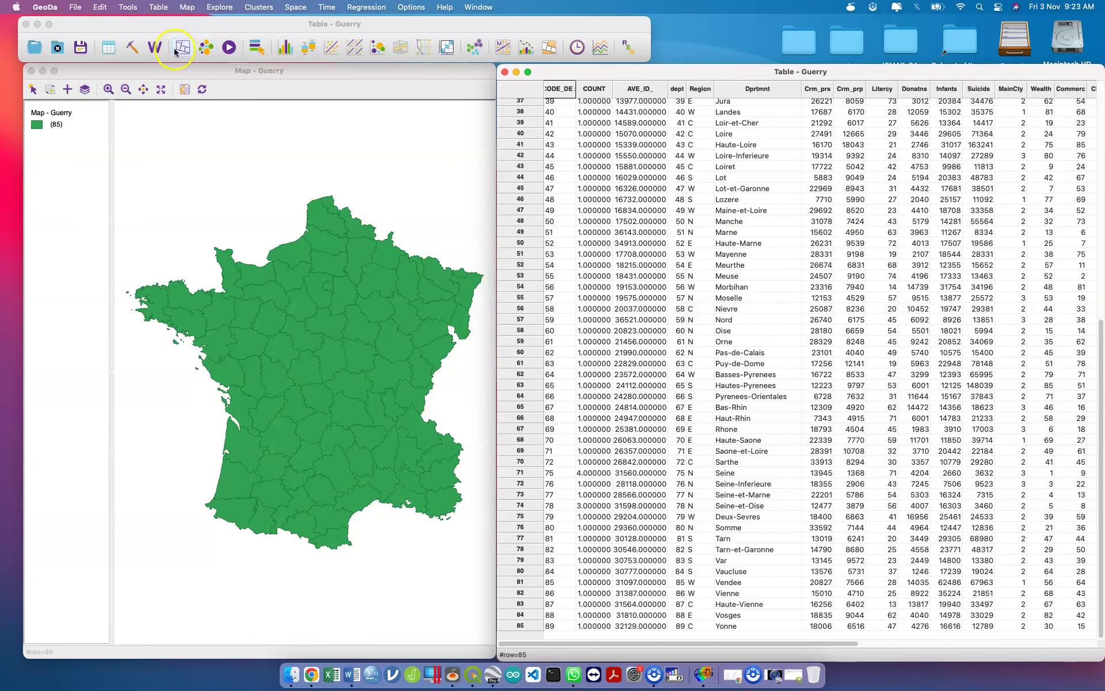
# Reopen the Weights Manager over the table, review the contiguity and distance options for a new weights file, and close the creation window.
pyautogui.click(154, 47)
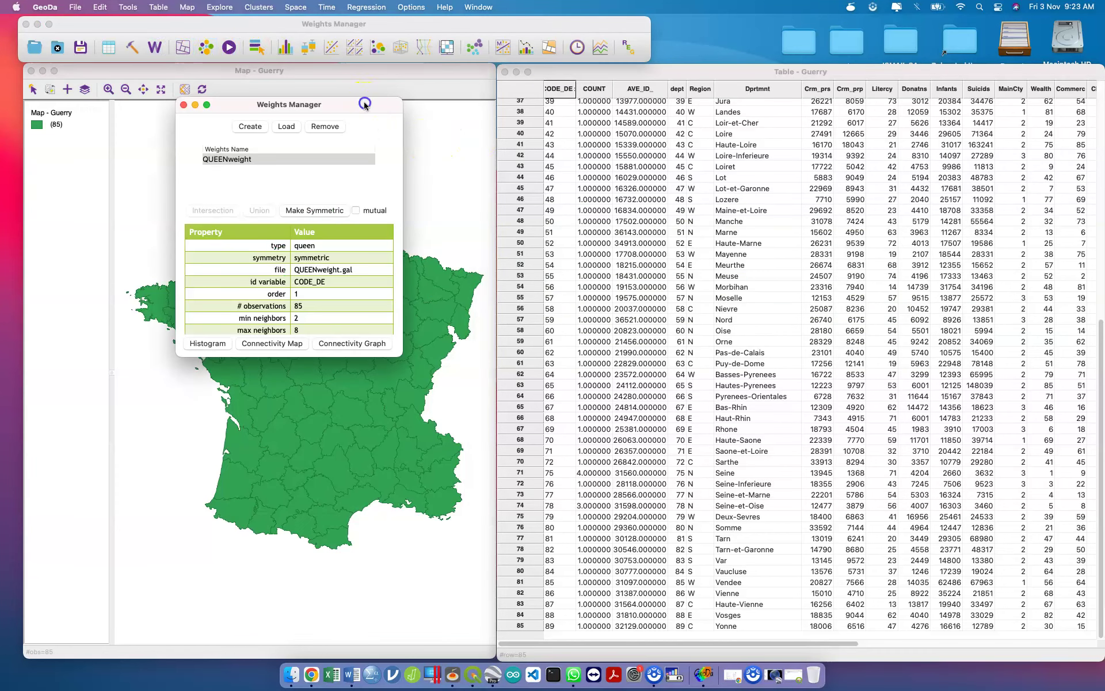
pyautogui.moveTo(364, 104); pyautogui.dragTo(733, 126)
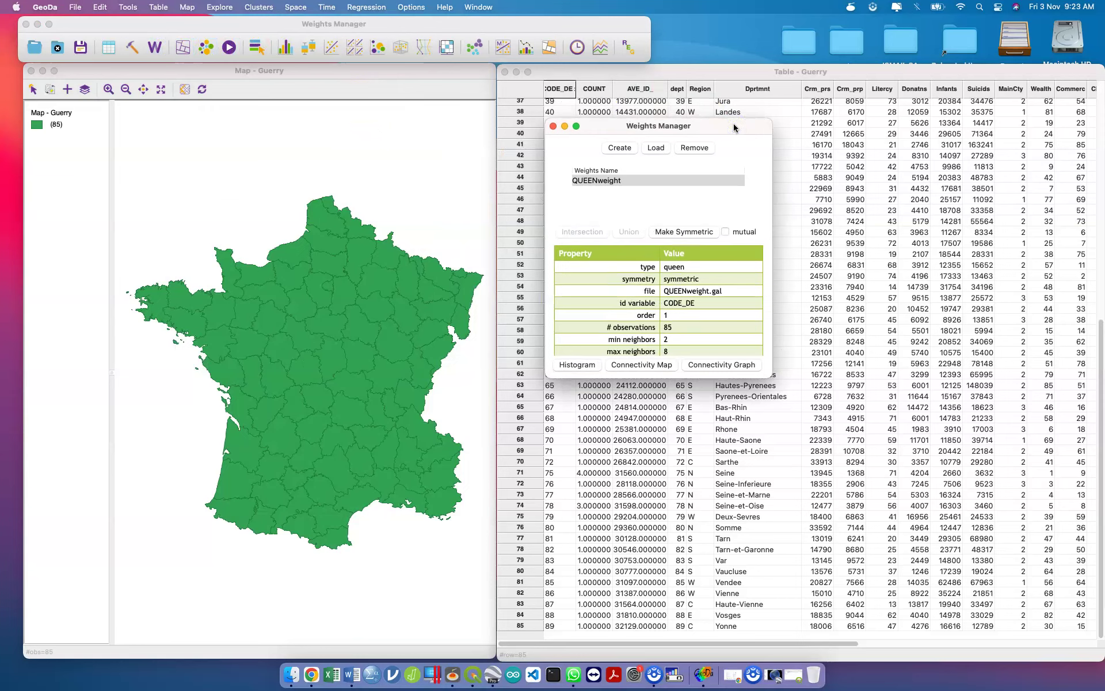
pyautogui.click(619, 147)
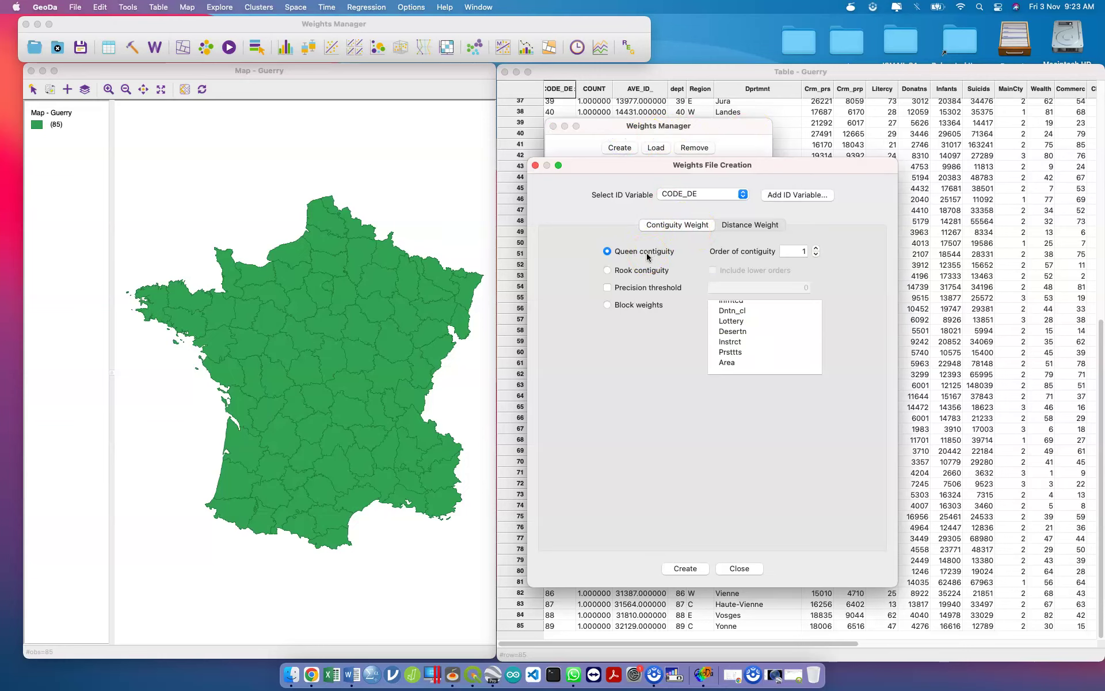
pyautogui.click(736, 226)
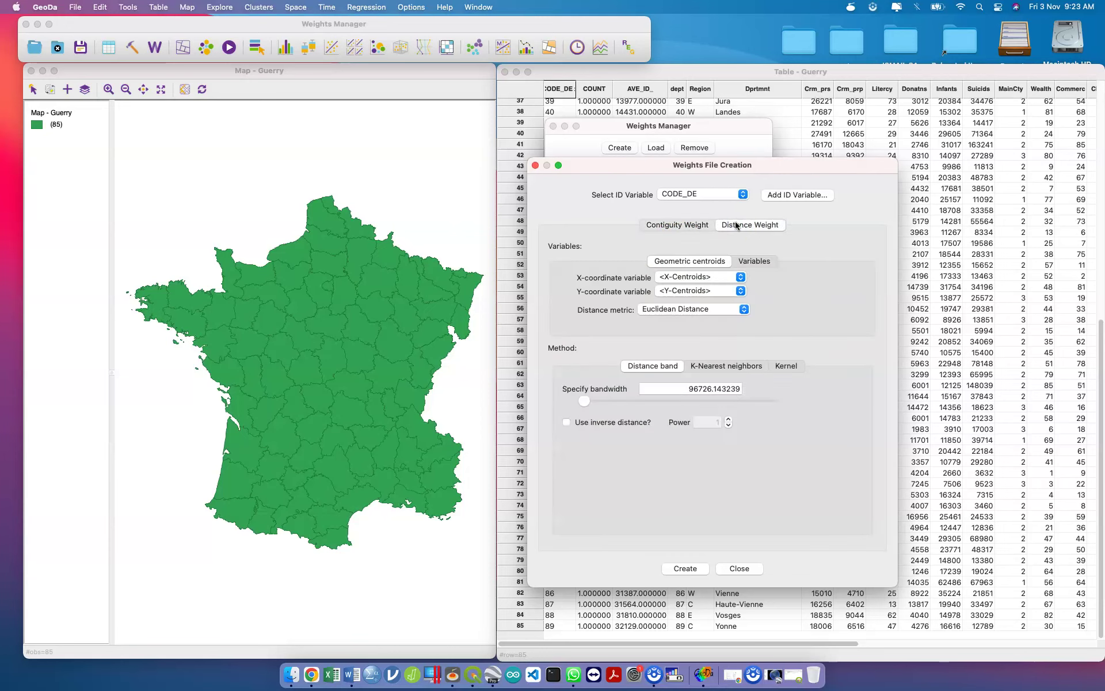
pyautogui.click(719, 392)
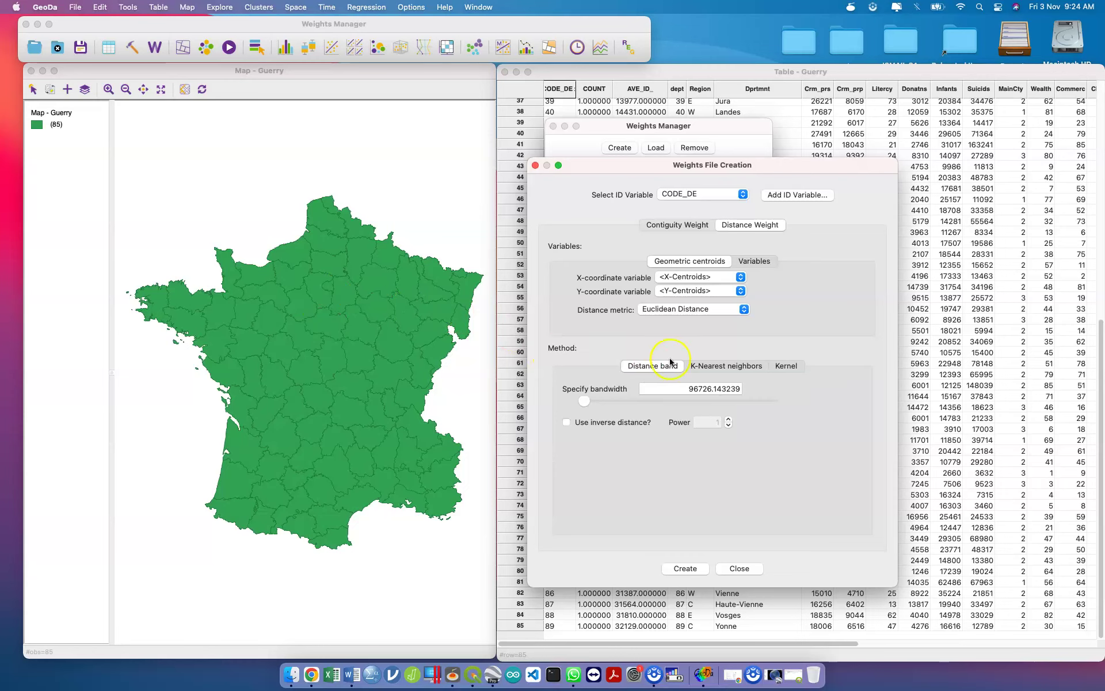
pyautogui.click(710, 368)
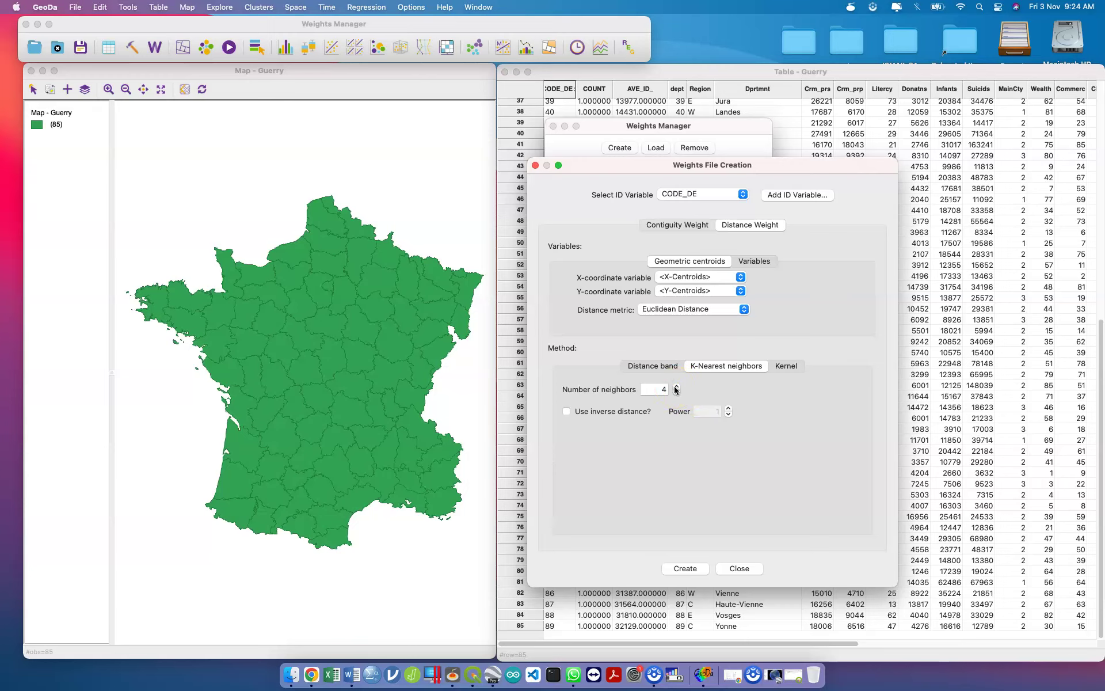
pyautogui.click(699, 311)
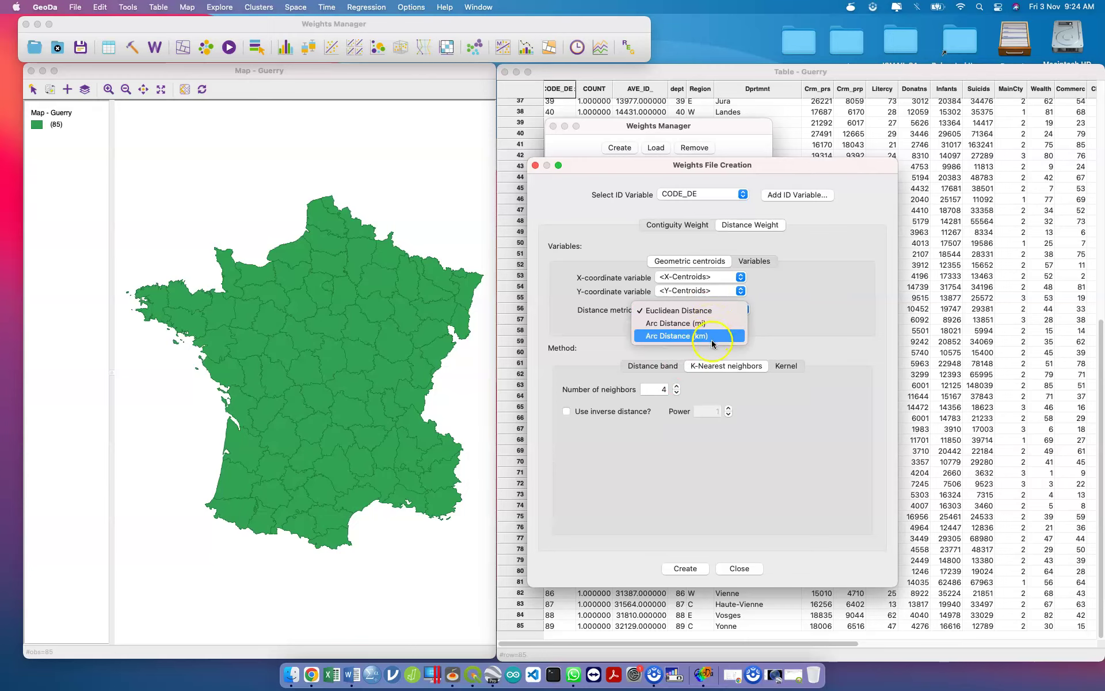
pyautogui.click(772, 267)
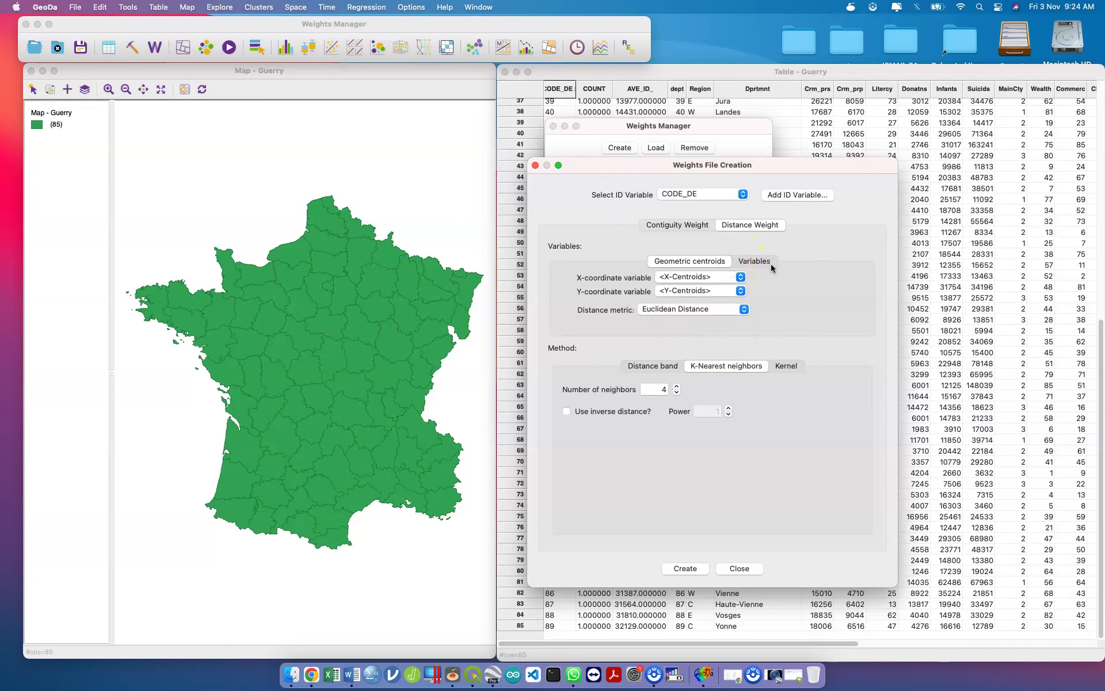
pyautogui.click(695, 228)
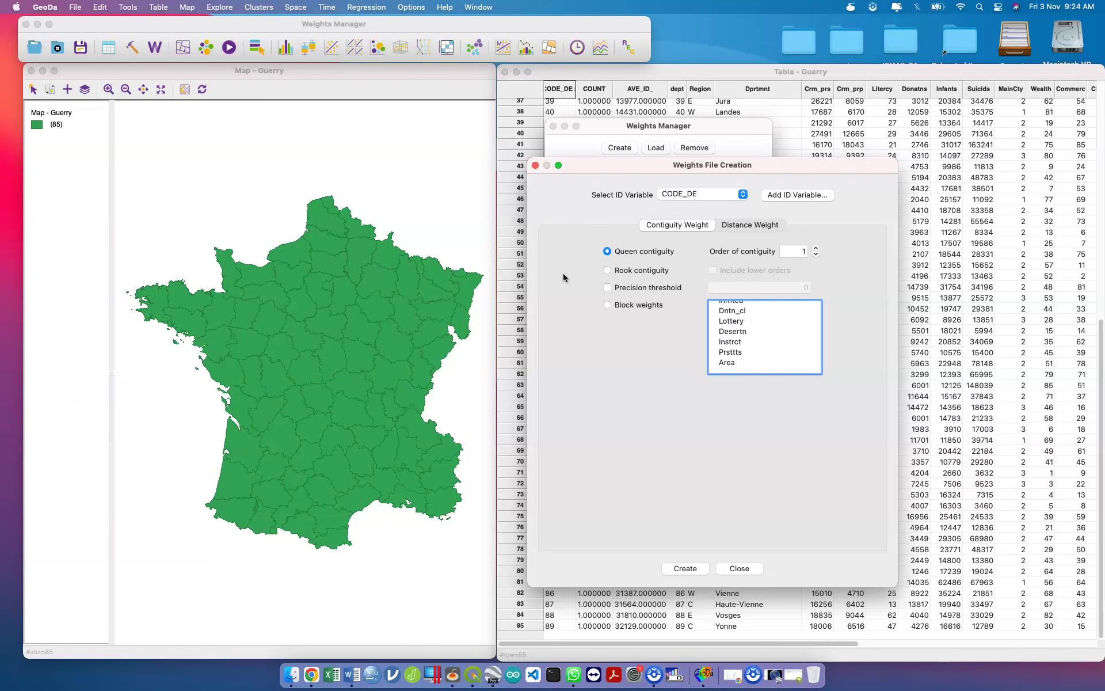
pyautogui.click(536, 165)
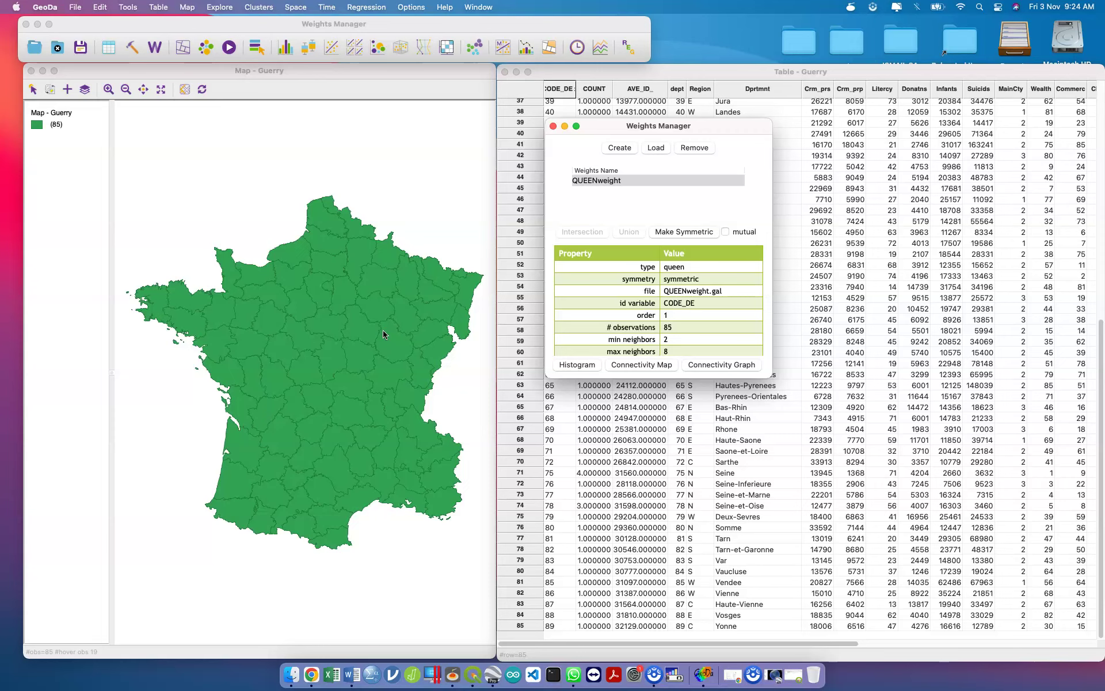
# Examine the neighbors of departments in central and northeastern France on the QUEENweight connectivity map, and close it along with the Weights Manager.
pyautogui.click(349, 304)
pyautogui.click(638, 365)
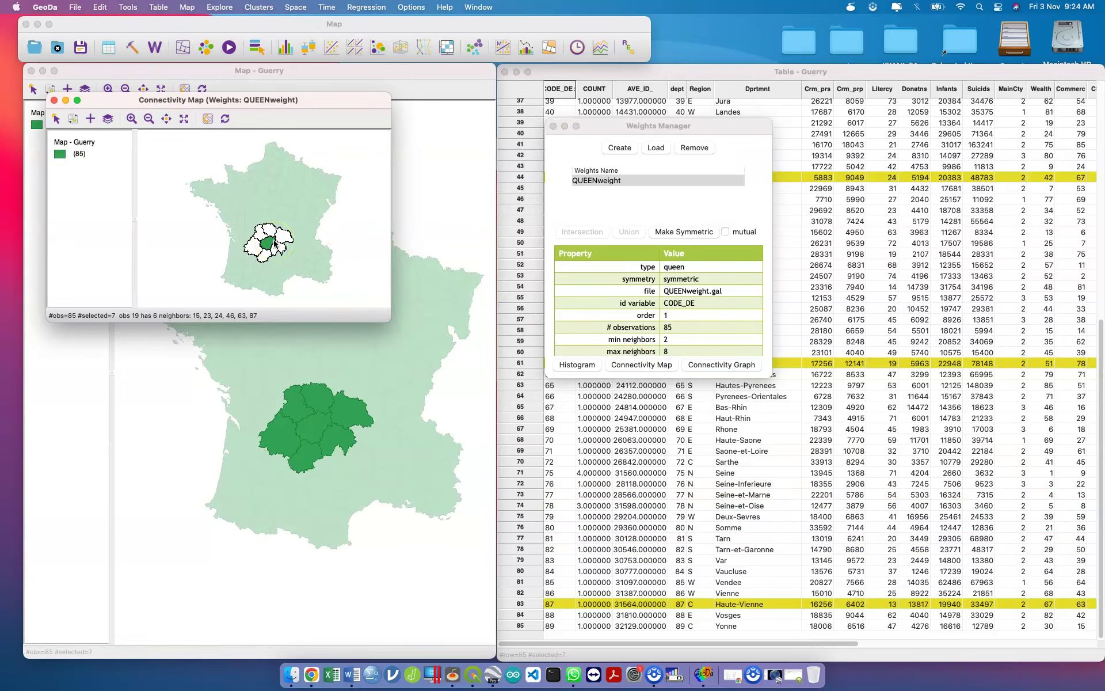
pyautogui.click(272, 243)
pyautogui.click(258, 229)
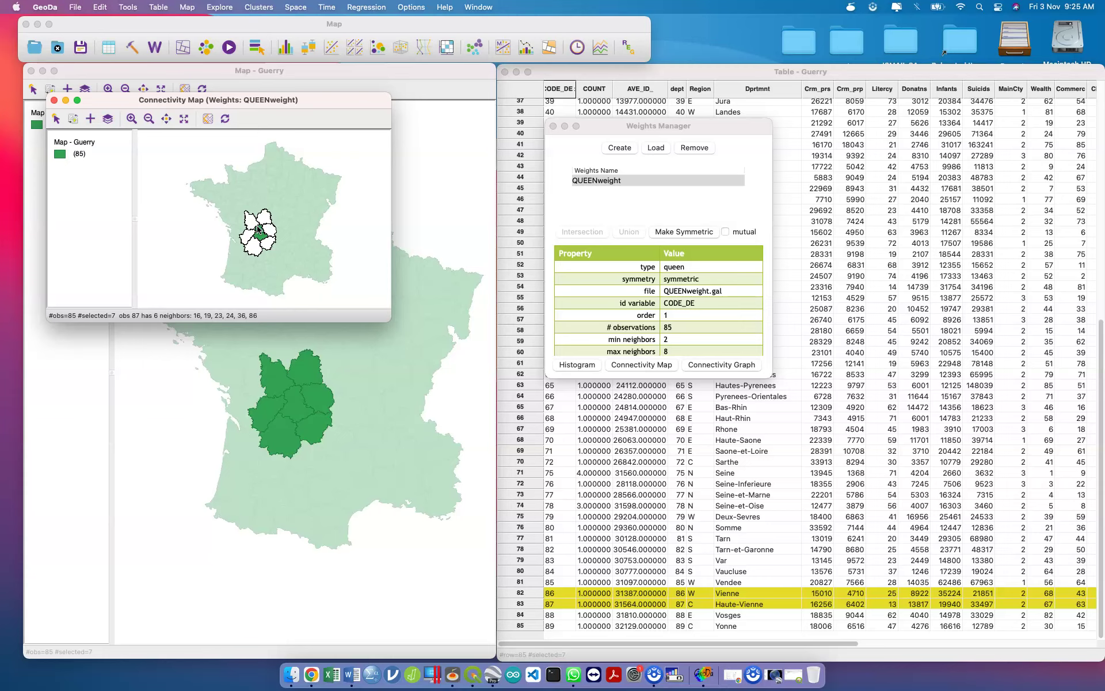
pyautogui.click(209, 185)
pyautogui.click(346, 180)
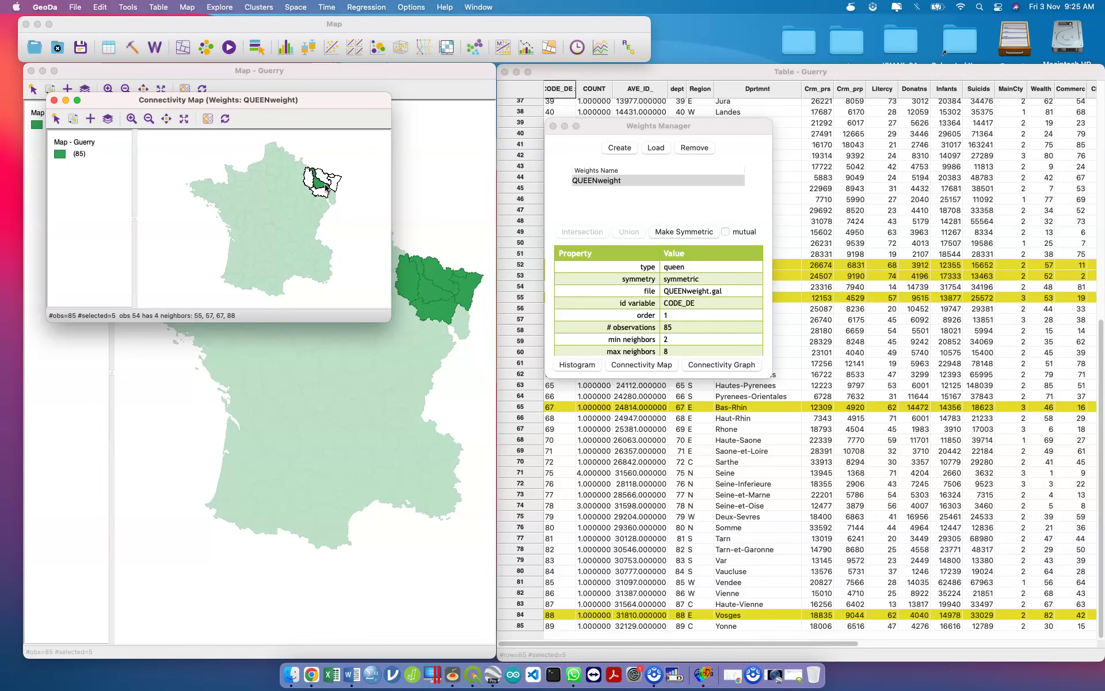
pyautogui.click(54, 99)
pyautogui.click(170, 108)
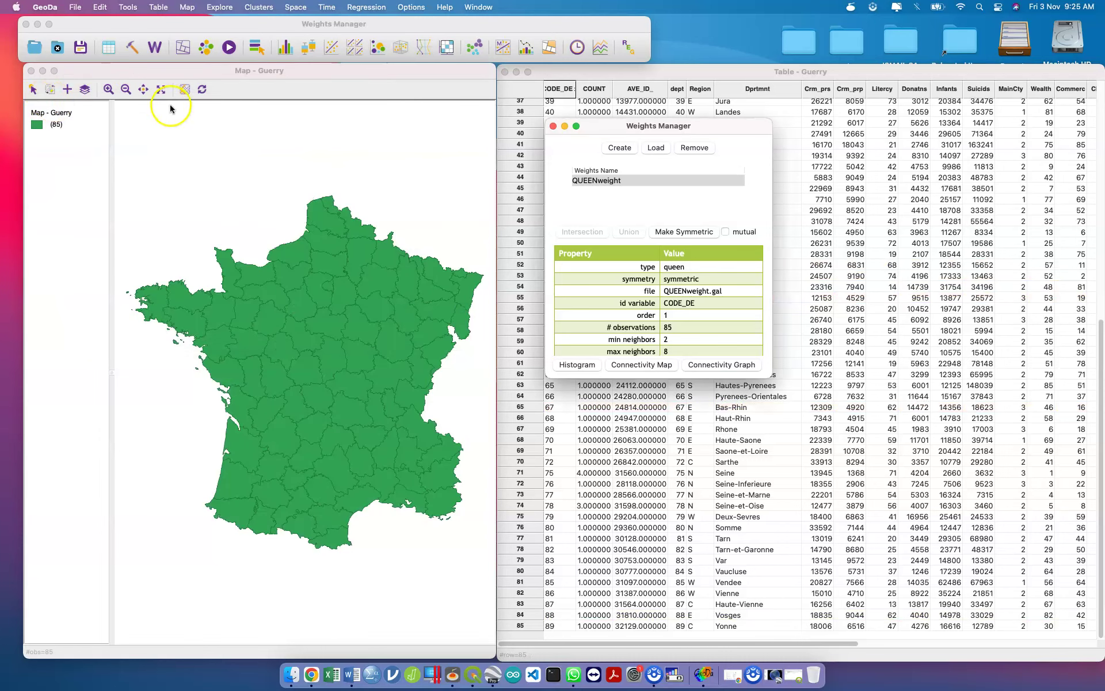
pyautogui.click(553, 126)
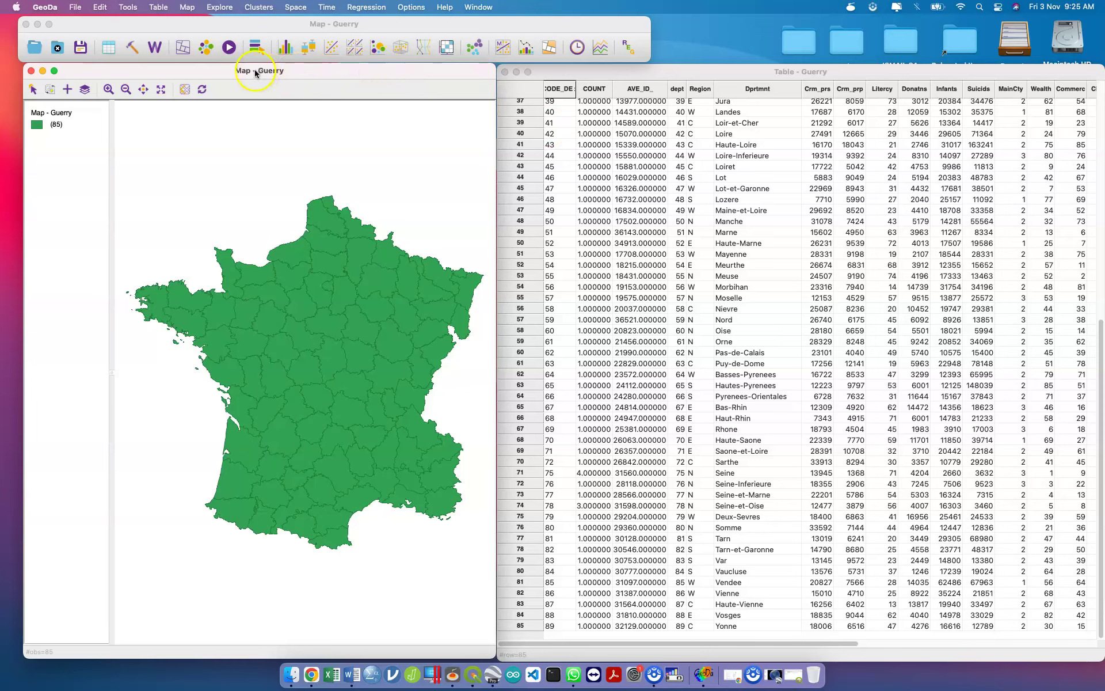
# Create a quantile map of the Infants variable with 3 categories.
pyautogui.click(180, 50)
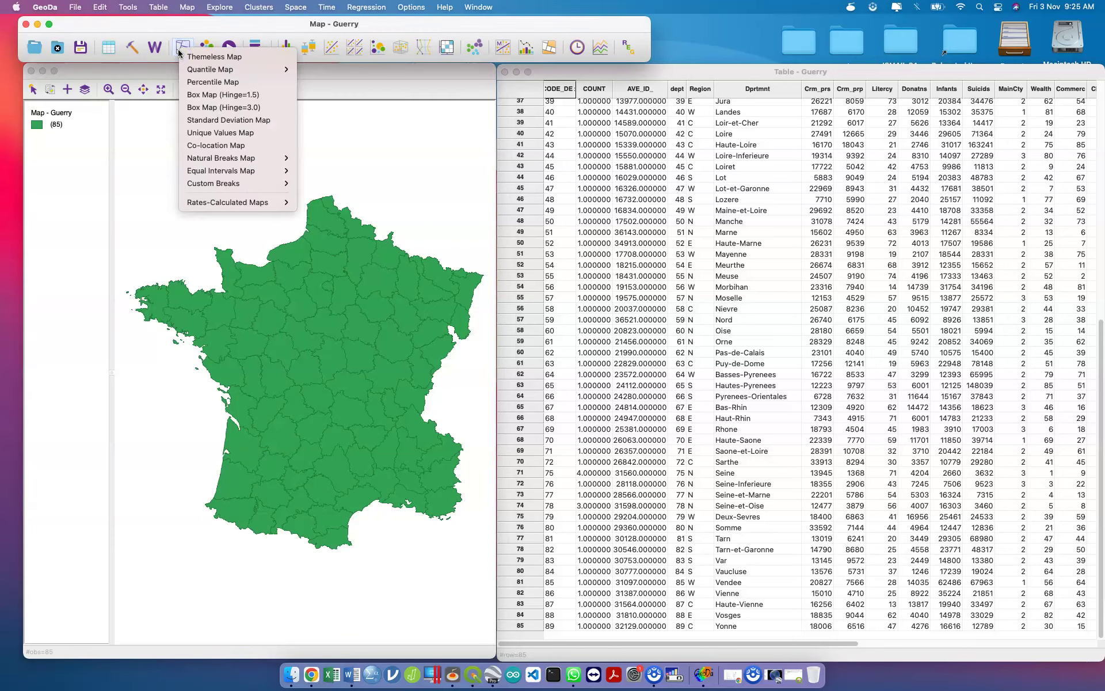
pyautogui.moveTo(233, 70)
pyautogui.click(181, 48)
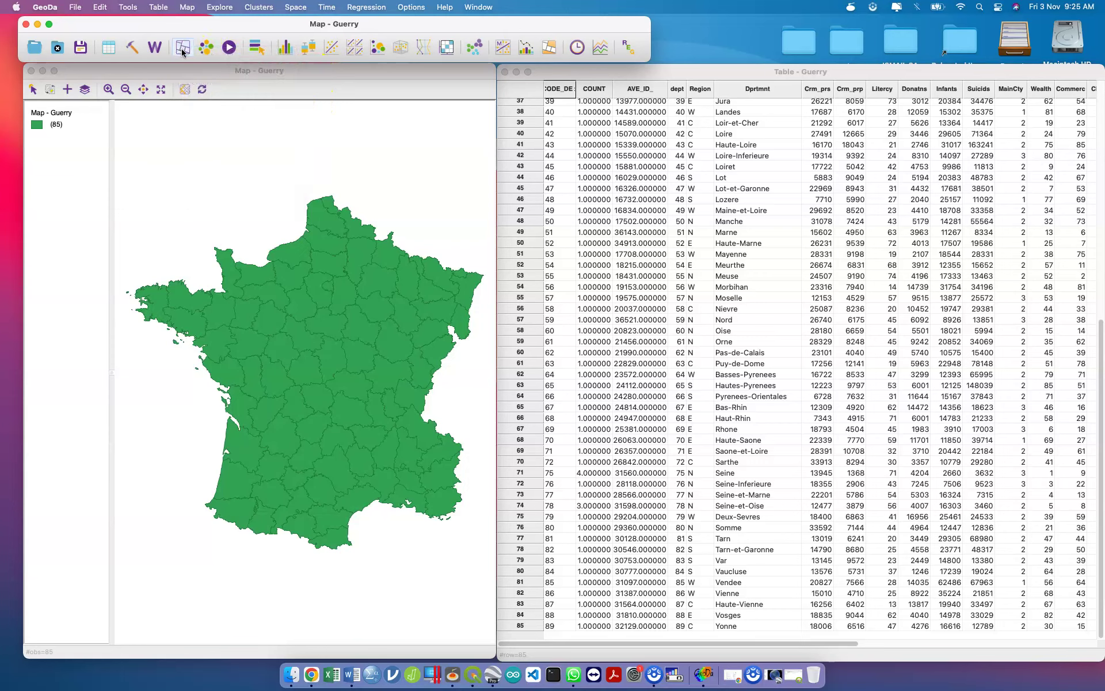
pyautogui.click(182, 51)
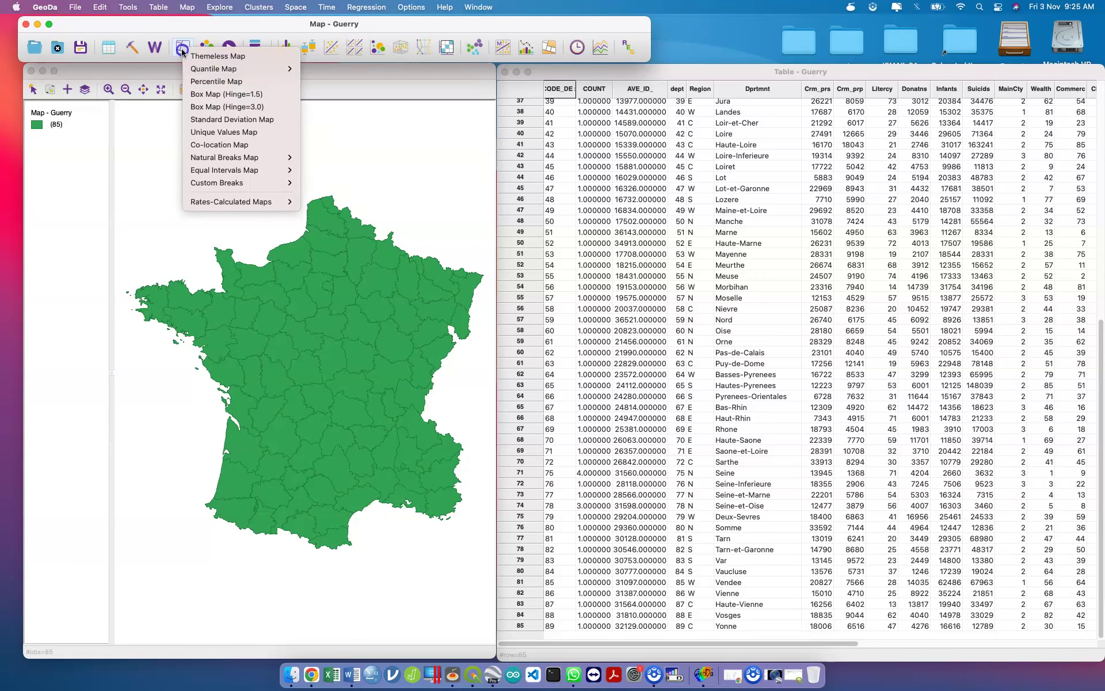
pyautogui.click(251, 68)
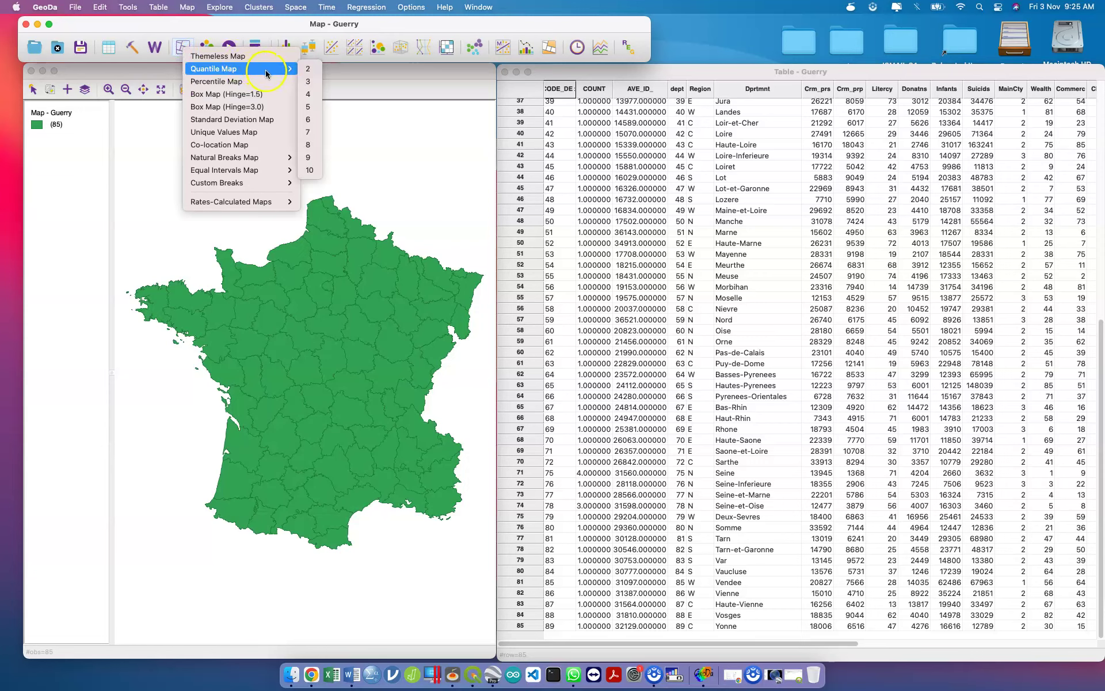
pyautogui.click(309, 83)
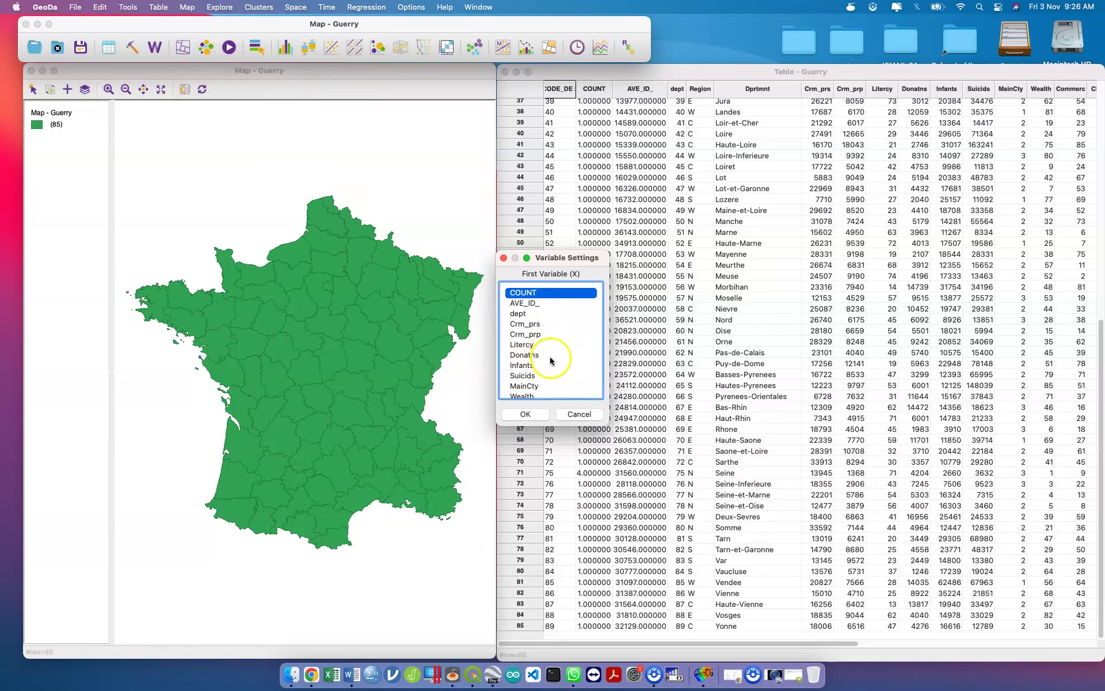
pyautogui.click(522, 365)
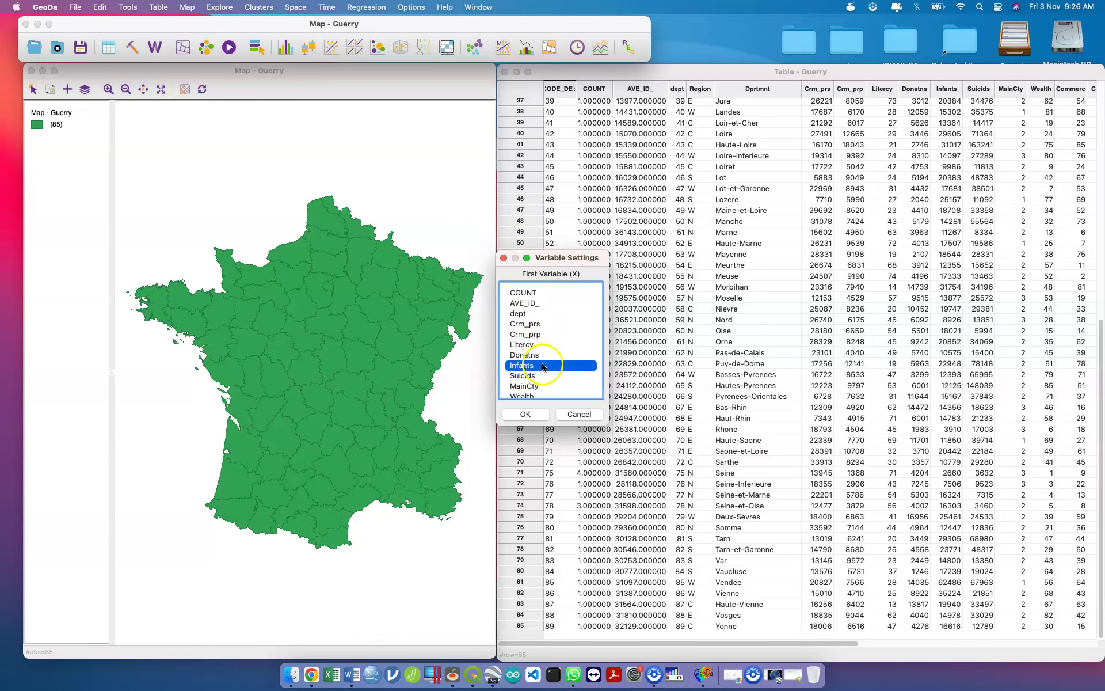
pyautogui.click(525, 414)
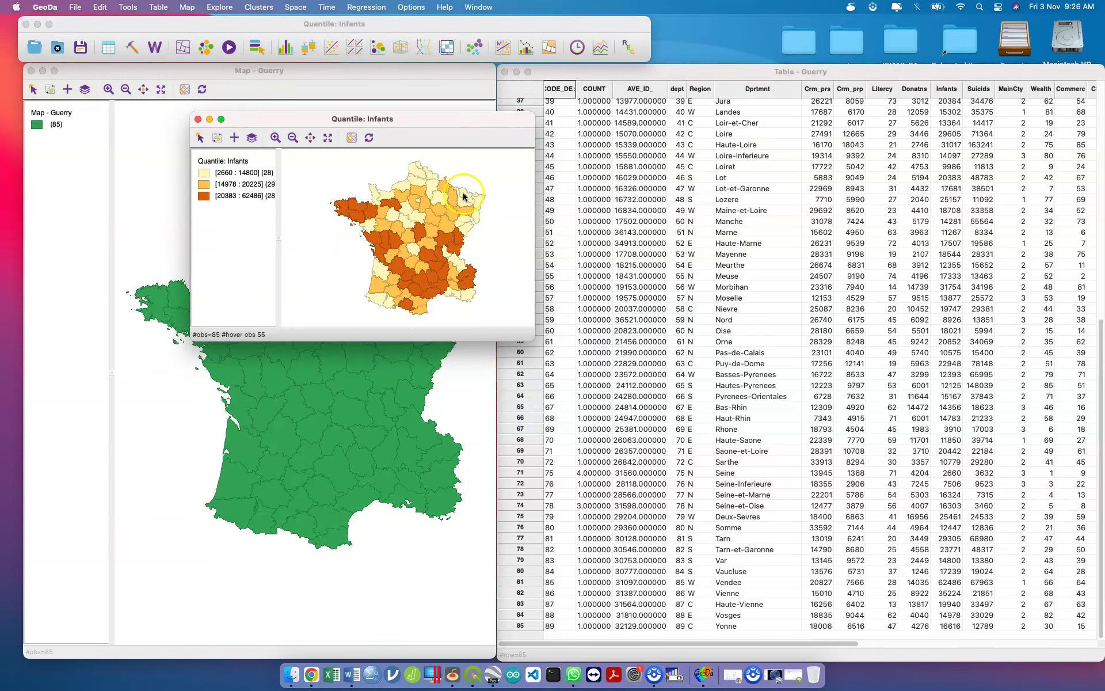
# Enlarge the Infants quantile map over the base map, widen its legend to show the full category labels, and close the map.
pyautogui.moveTo(451, 124); pyautogui.dragTo(284, 80)
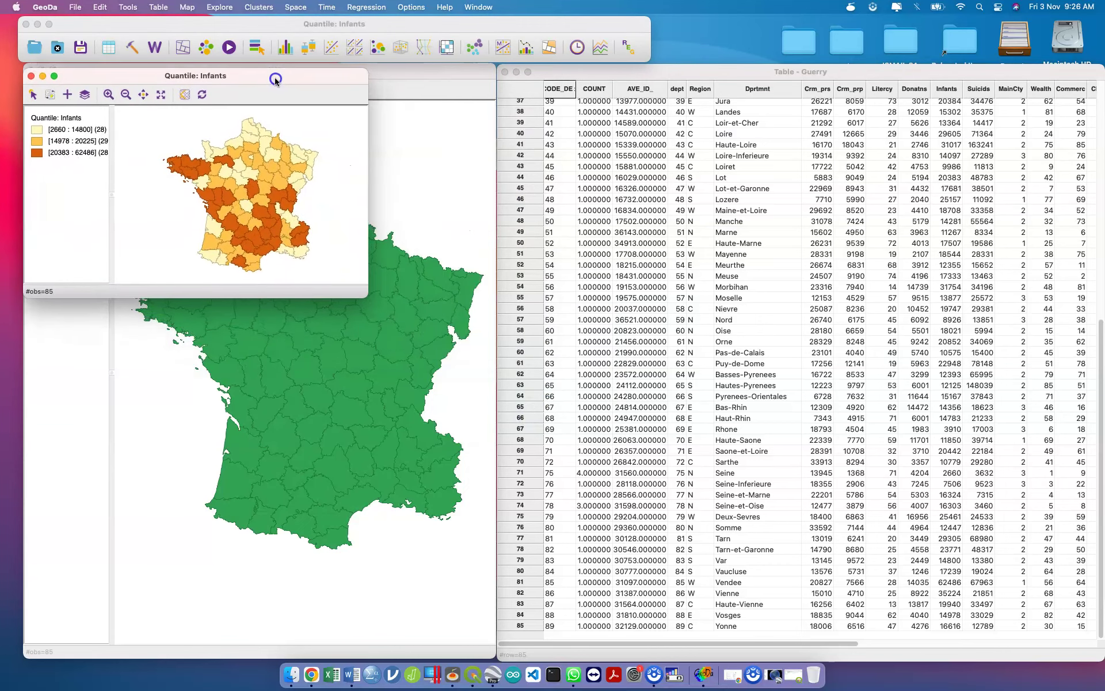
pyautogui.moveTo(368, 293); pyautogui.dragTo(525, 655)
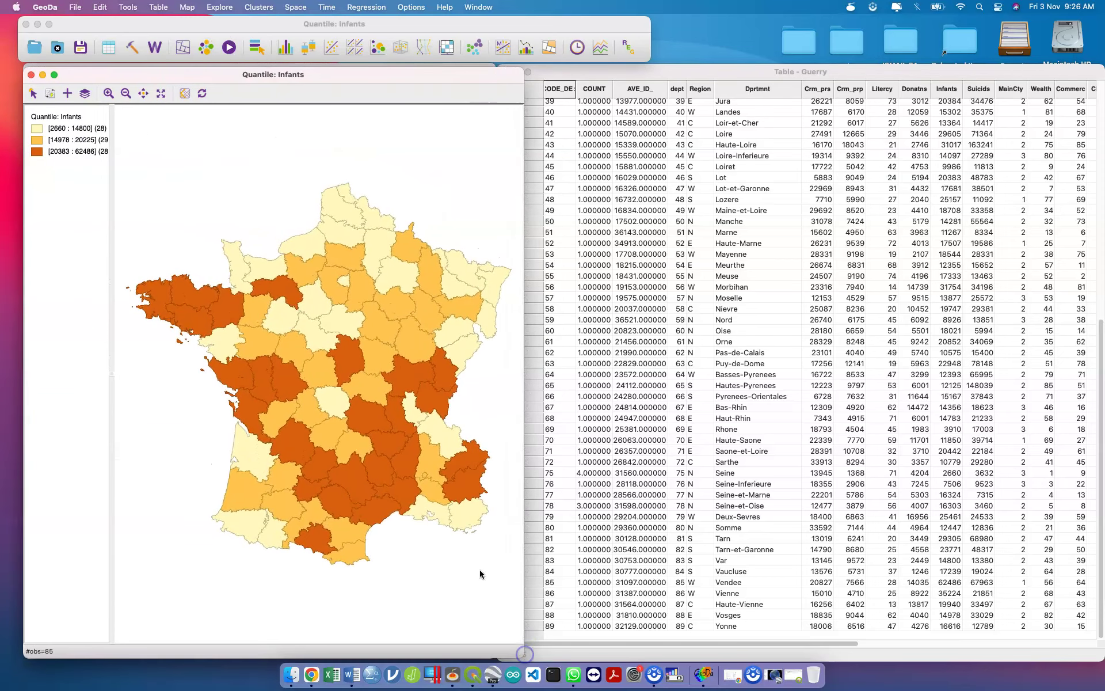
pyautogui.moveTo(112, 162); pyautogui.dragTo(154, 159)
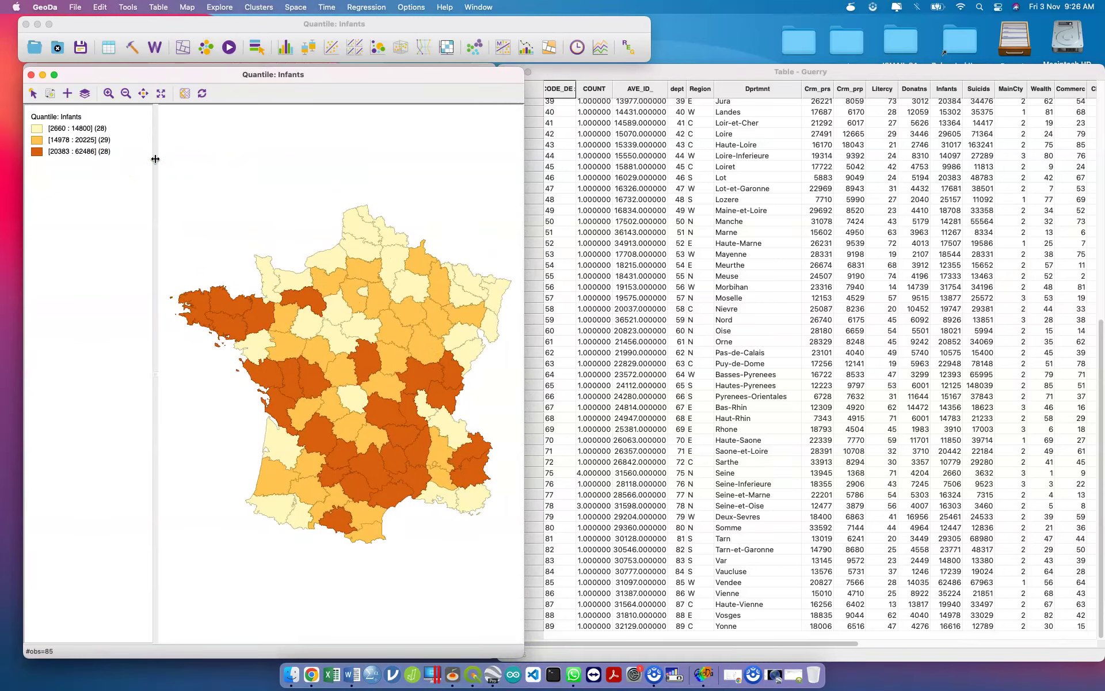
pyautogui.click(31, 74)
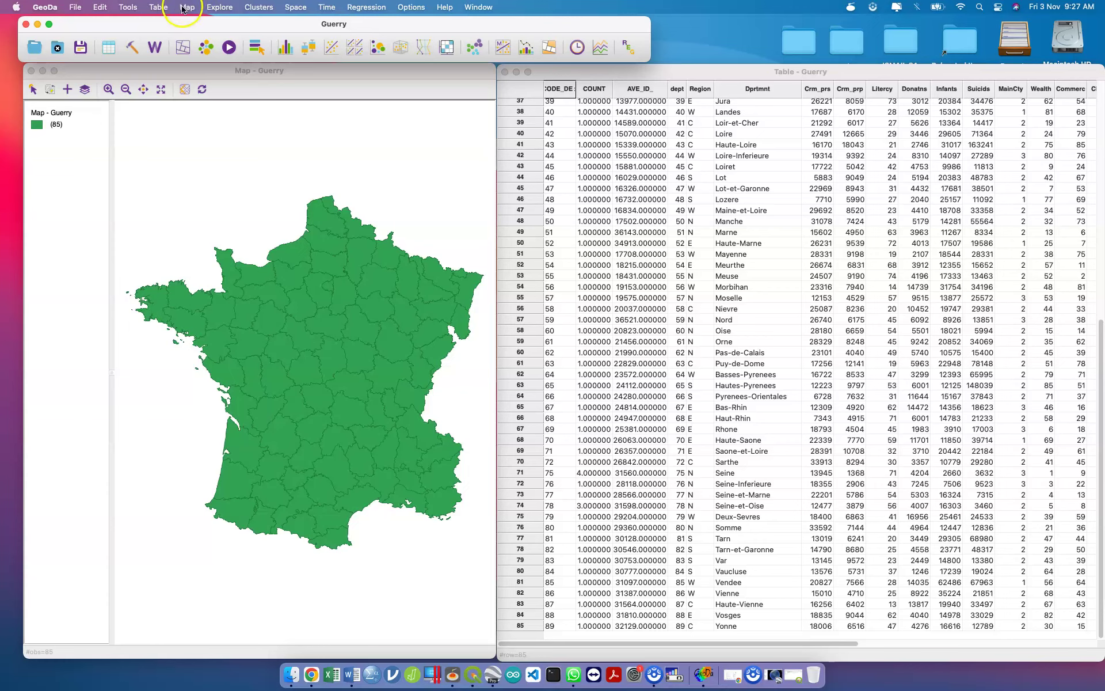
# Create a quantile map of the Suicids variable with 5 categories.
pyautogui.click(181, 47)
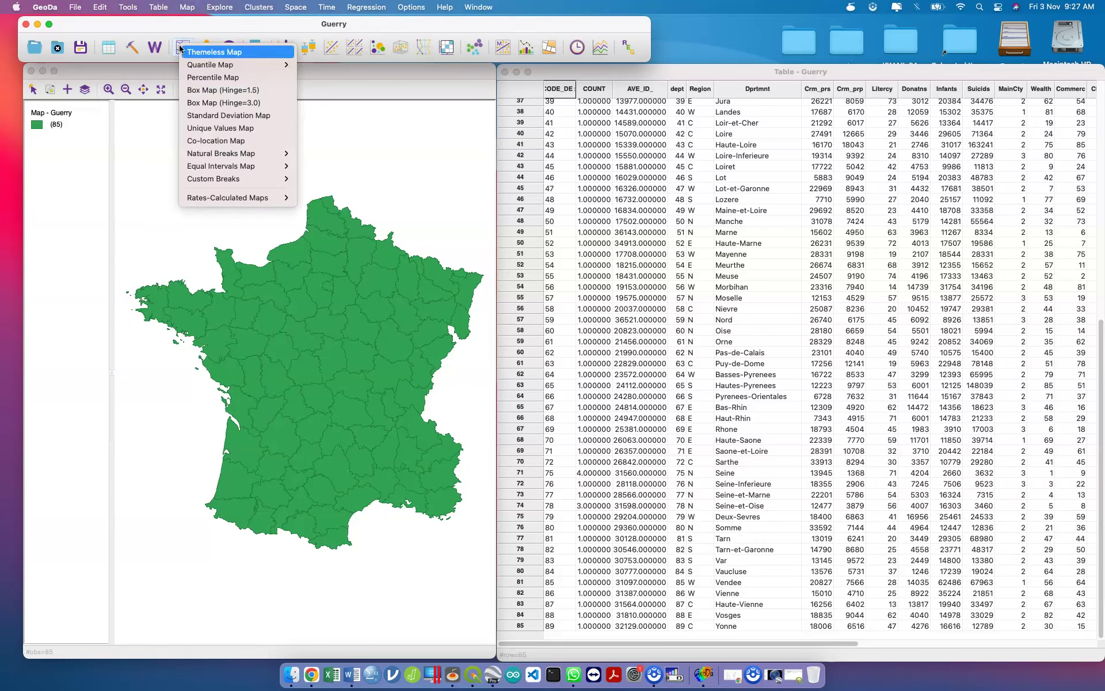
pyautogui.moveTo(277, 65)
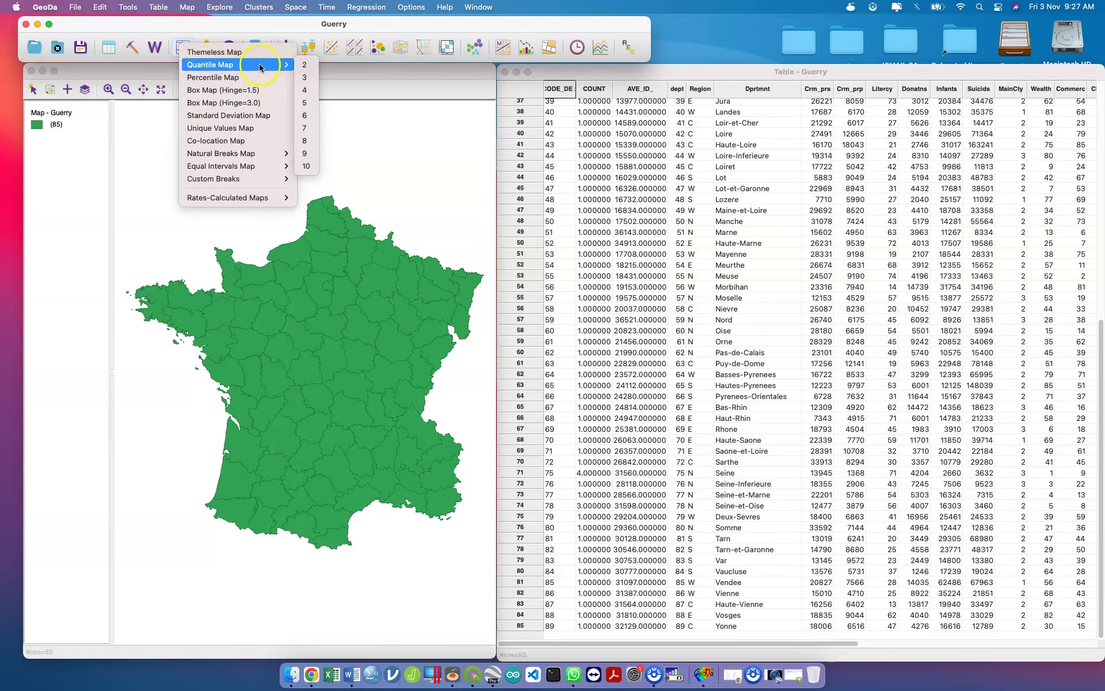
pyautogui.click(305, 102)
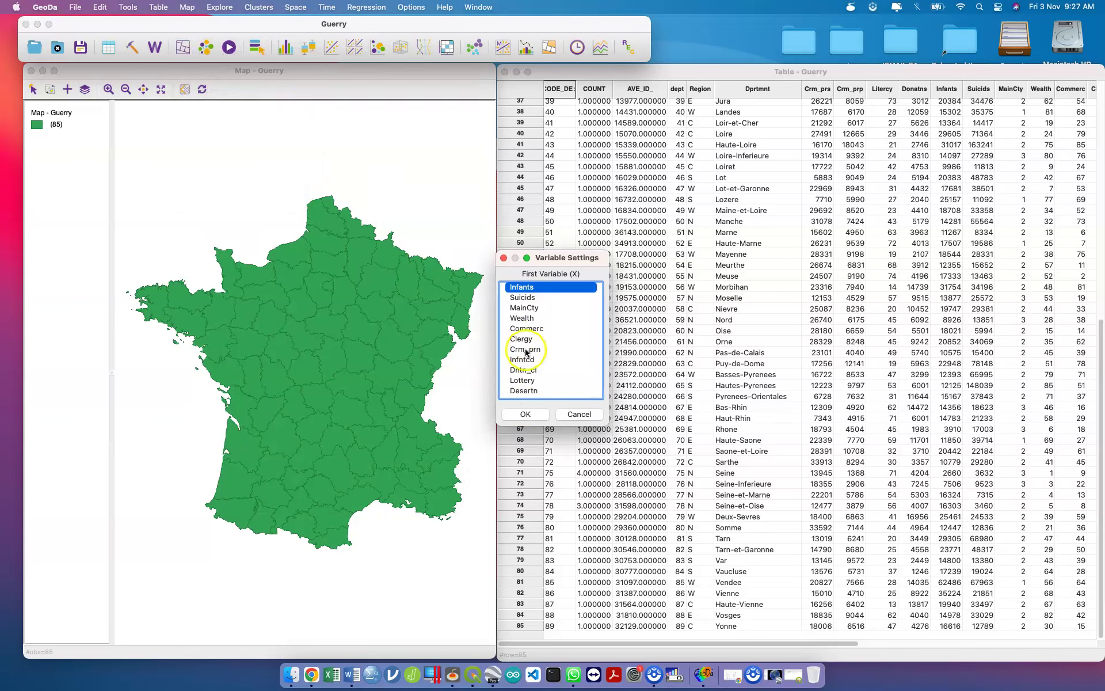
pyautogui.scroll(-3, 533, 357)
pyautogui.scroll(-2, 537, 362)
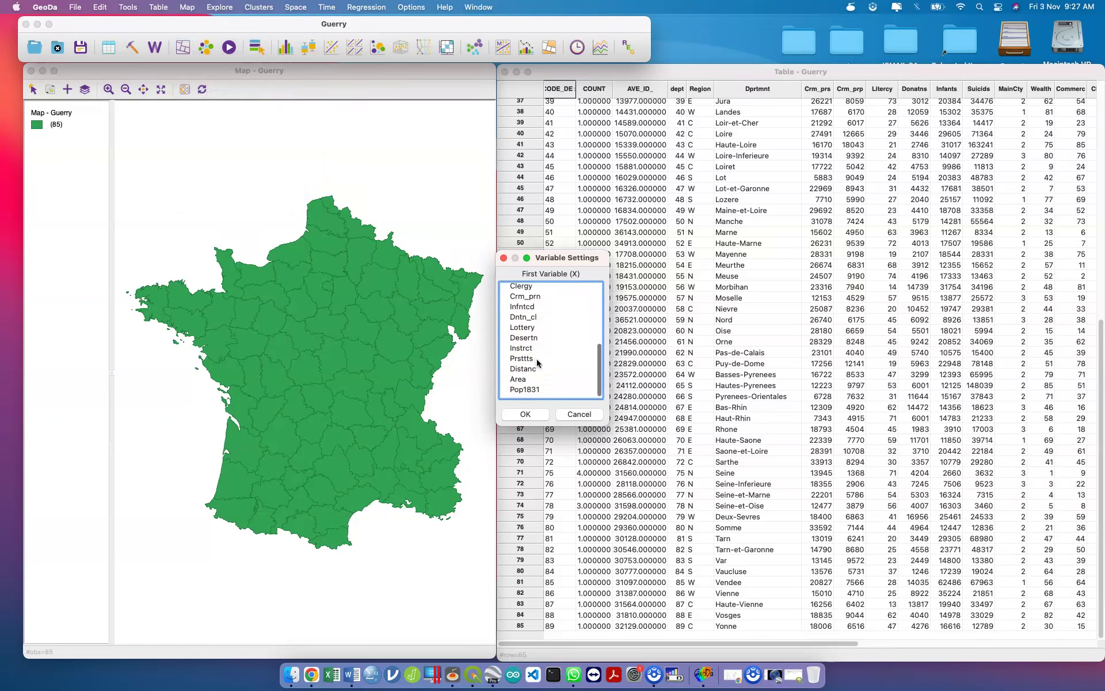
pyautogui.scroll(5, 537, 363)
pyautogui.scroll(2, 537, 362)
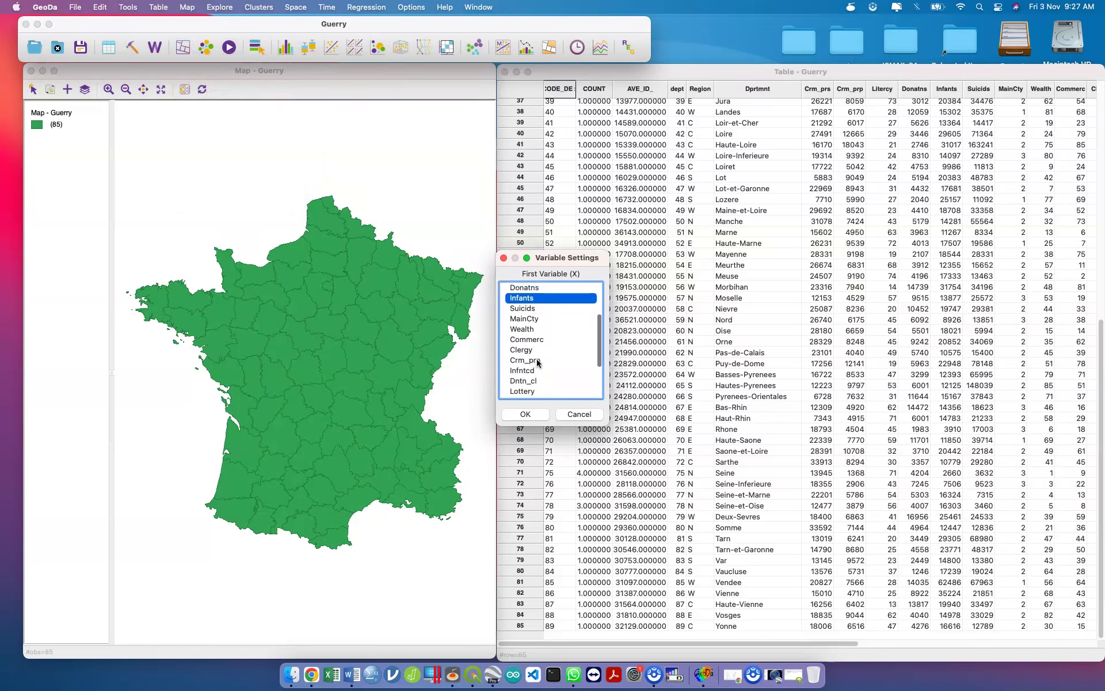
pyautogui.click(540, 311)
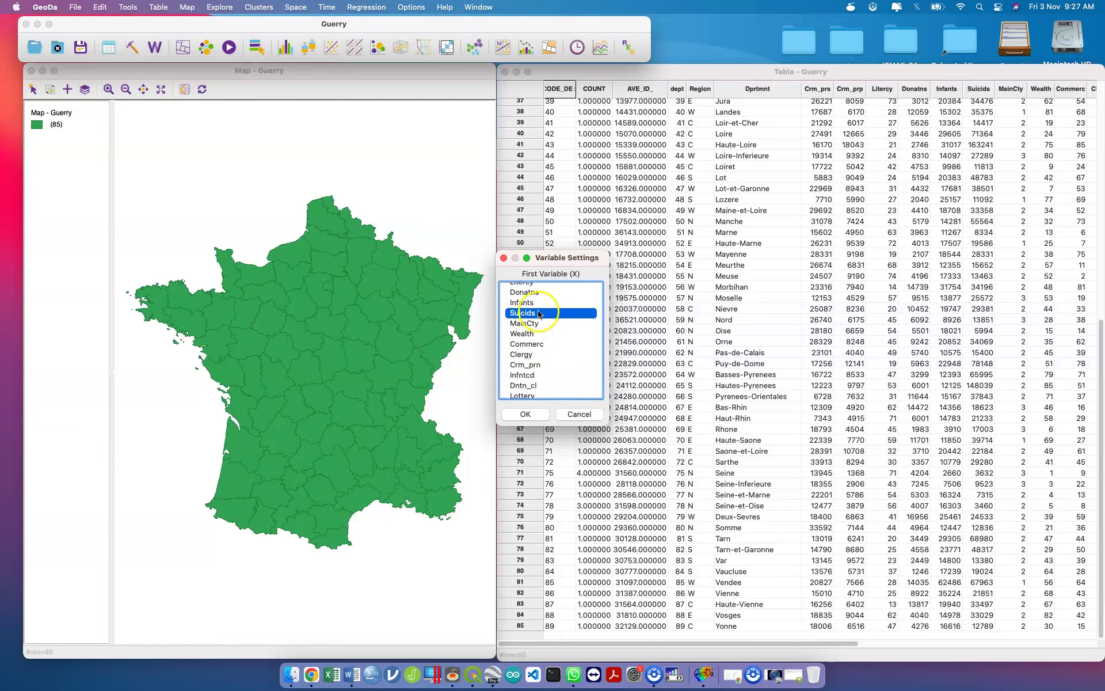
pyautogui.click(542, 415)
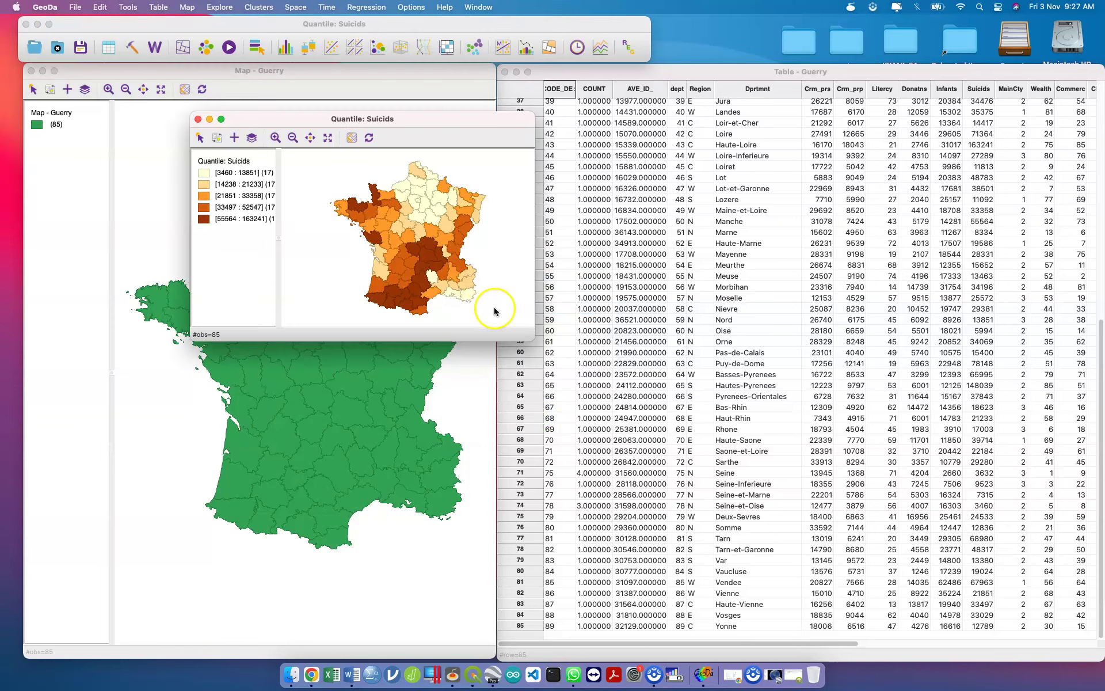
# Enlarge the Suicids quantile map, widen its legend to read all five class ranges, and close the map.
pyautogui.moveTo(535, 340); pyautogui.dragTo(846, 640)
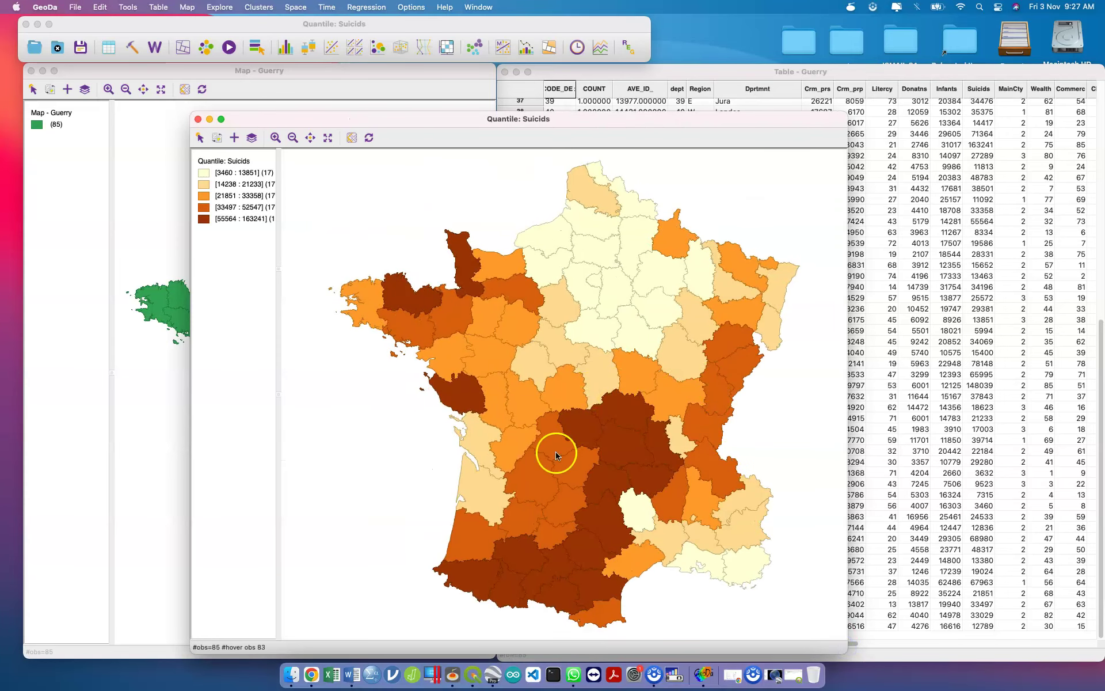
pyautogui.moveTo(277, 266); pyautogui.dragTo(334, 264)
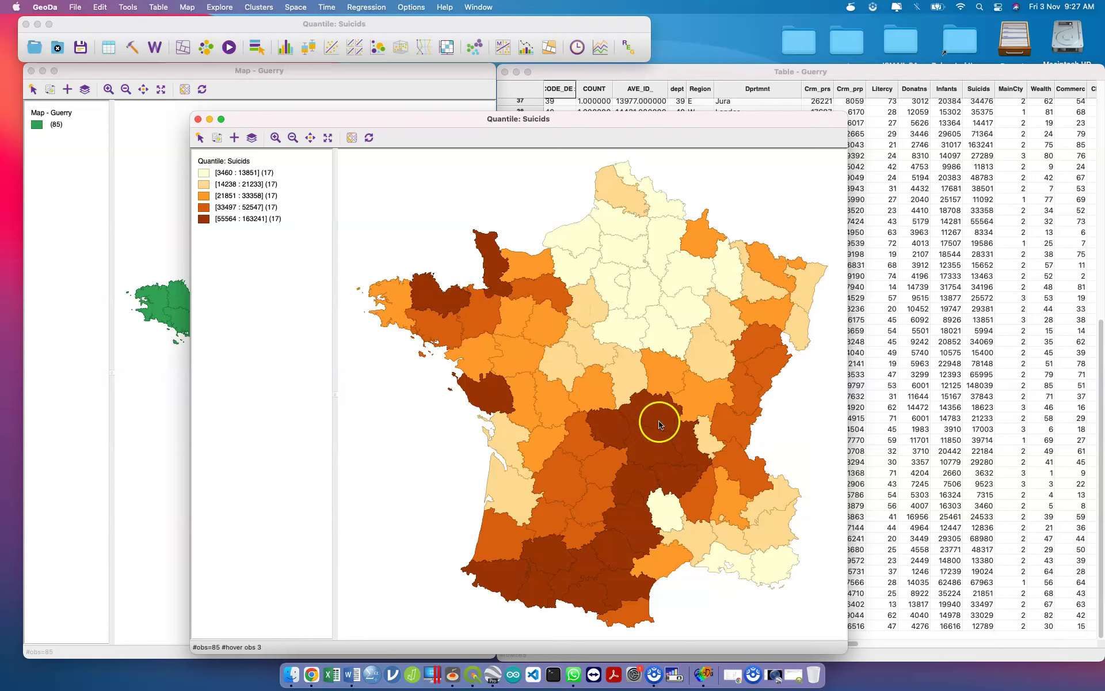
pyautogui.click(198, 121)
pyautogui.click(394, 206)
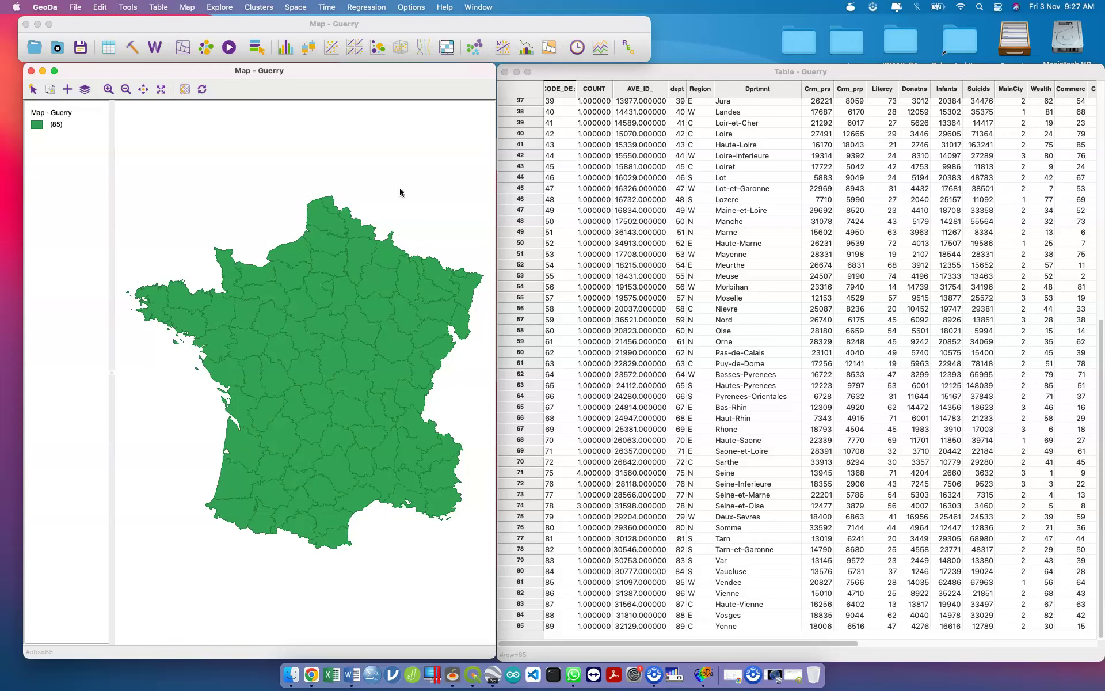
# Review the available thematic map types, including natural breaks, equal intervals, custom breaks and the rates-calculated maps.
pyautogui.click(367, 121)
pyautogui.click(184, 47)
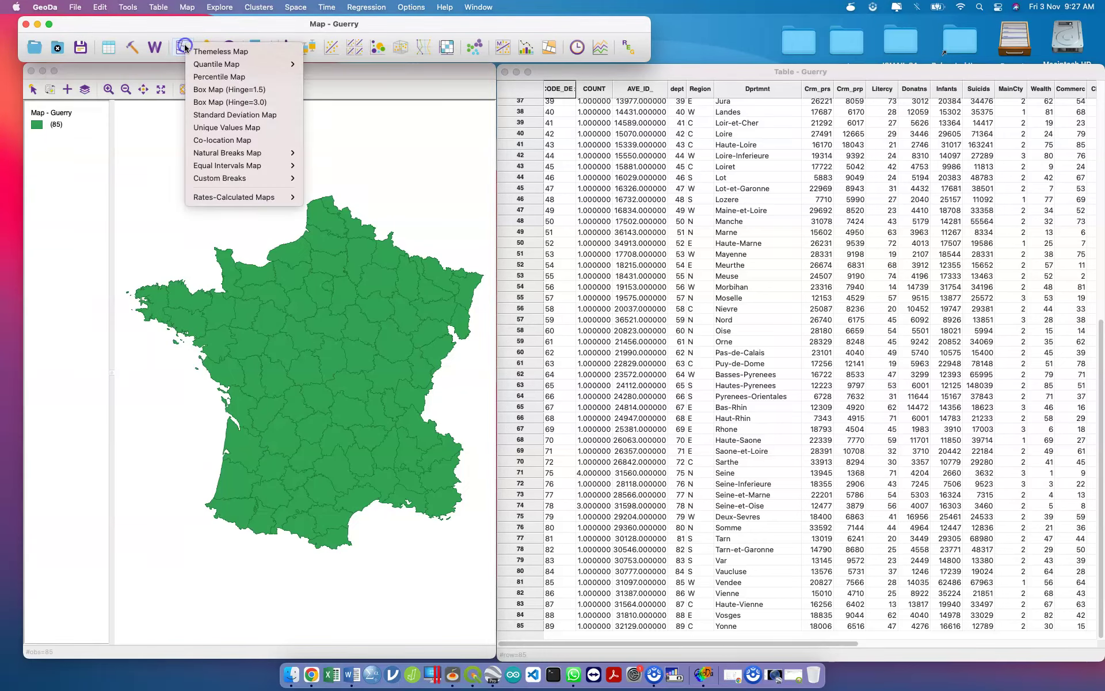
pyautogui.moveTo(260, 155)
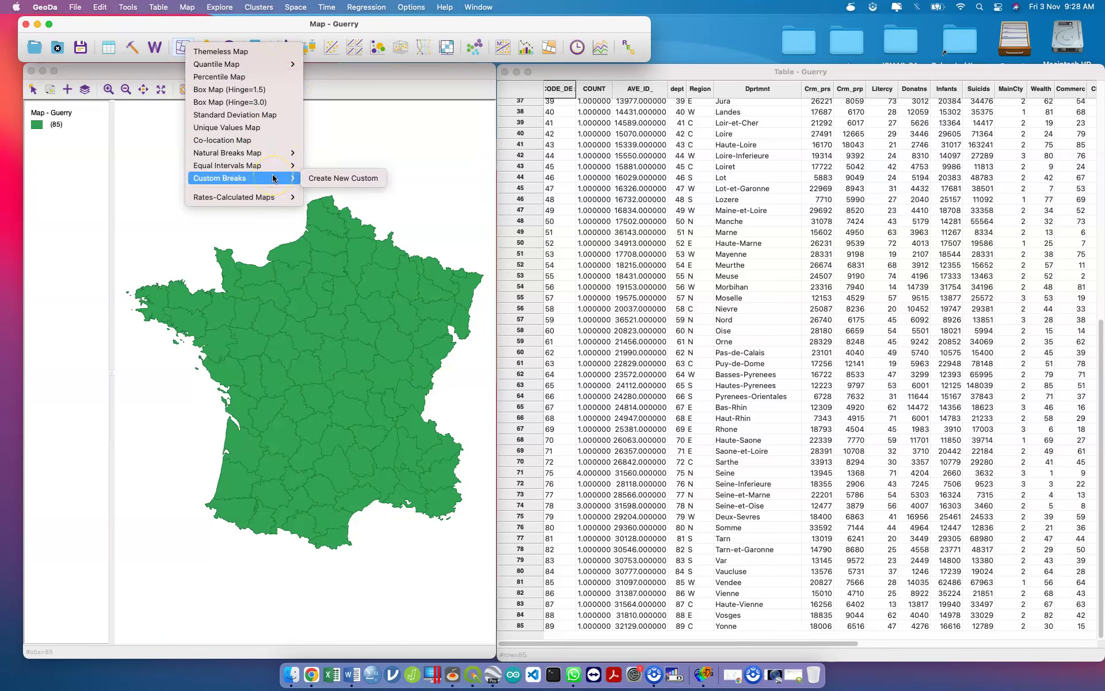
pyautogui.click(321, 179)
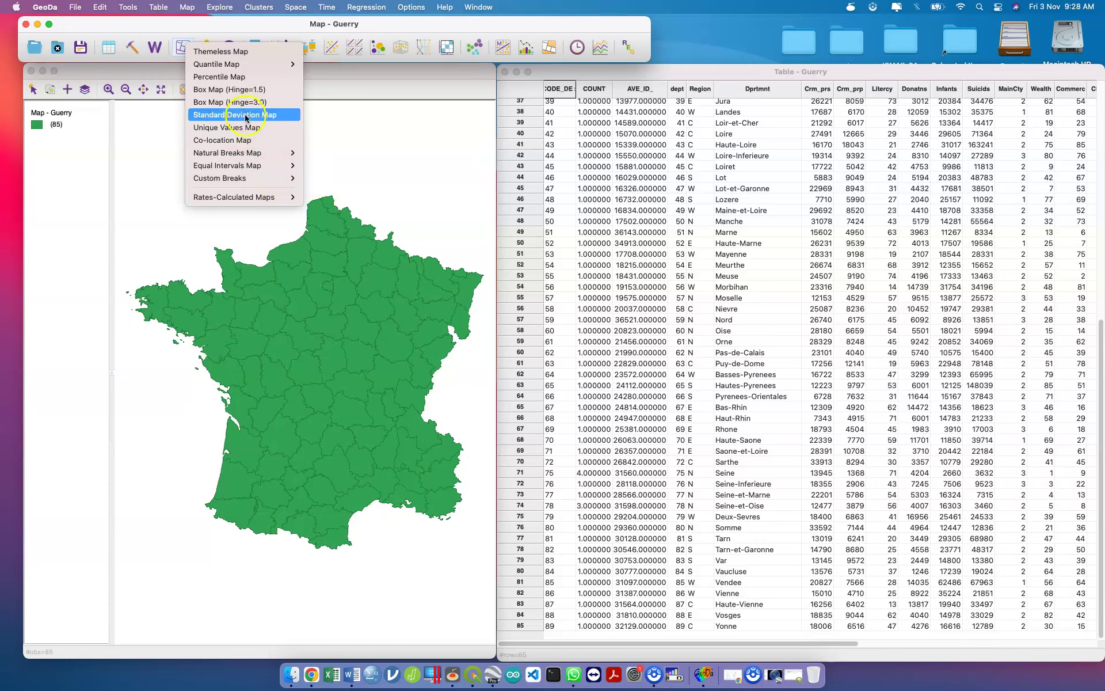
pyautogui.moveTo(272, 157)
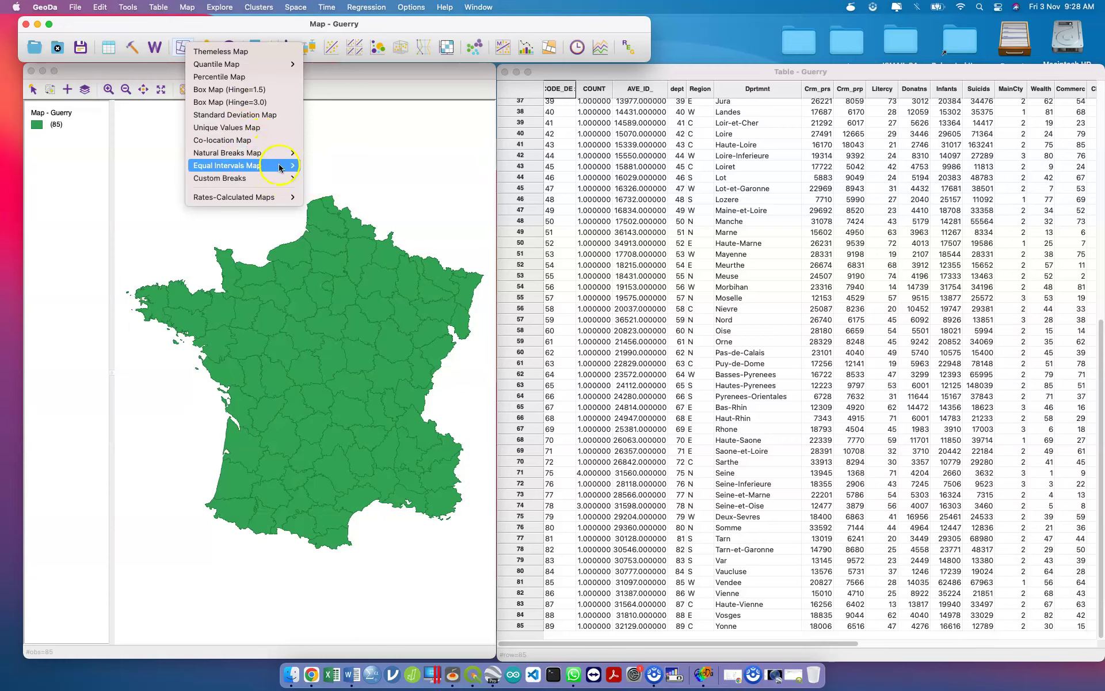
pyautogui.moveTo(274, 183)
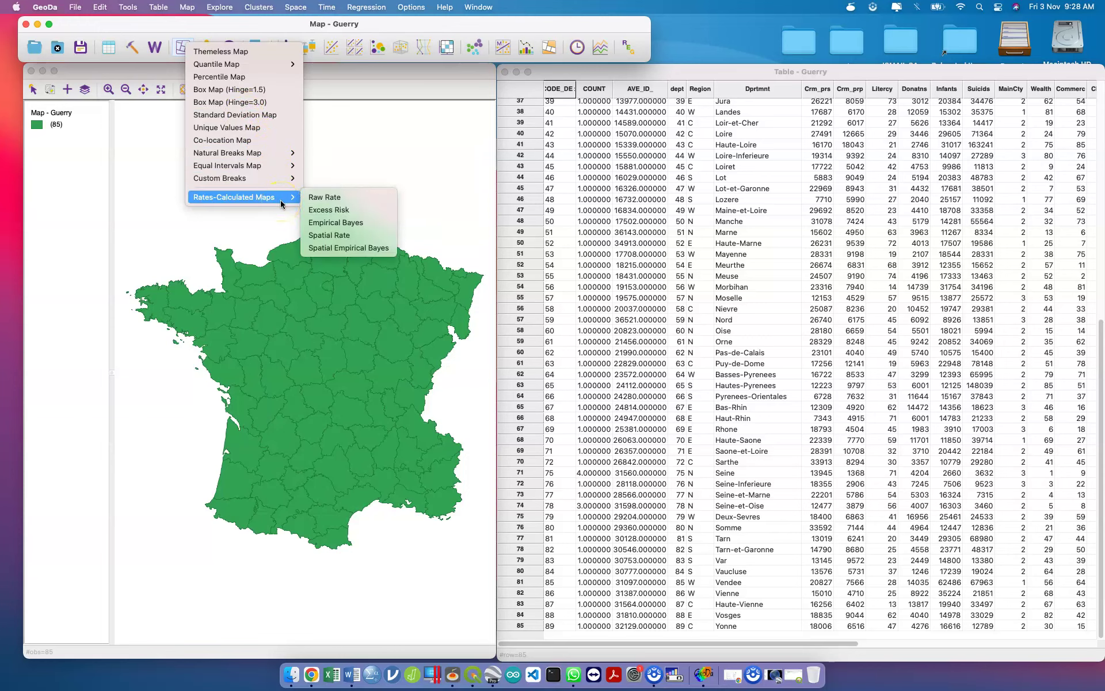
pyautogui.click(324, 201)
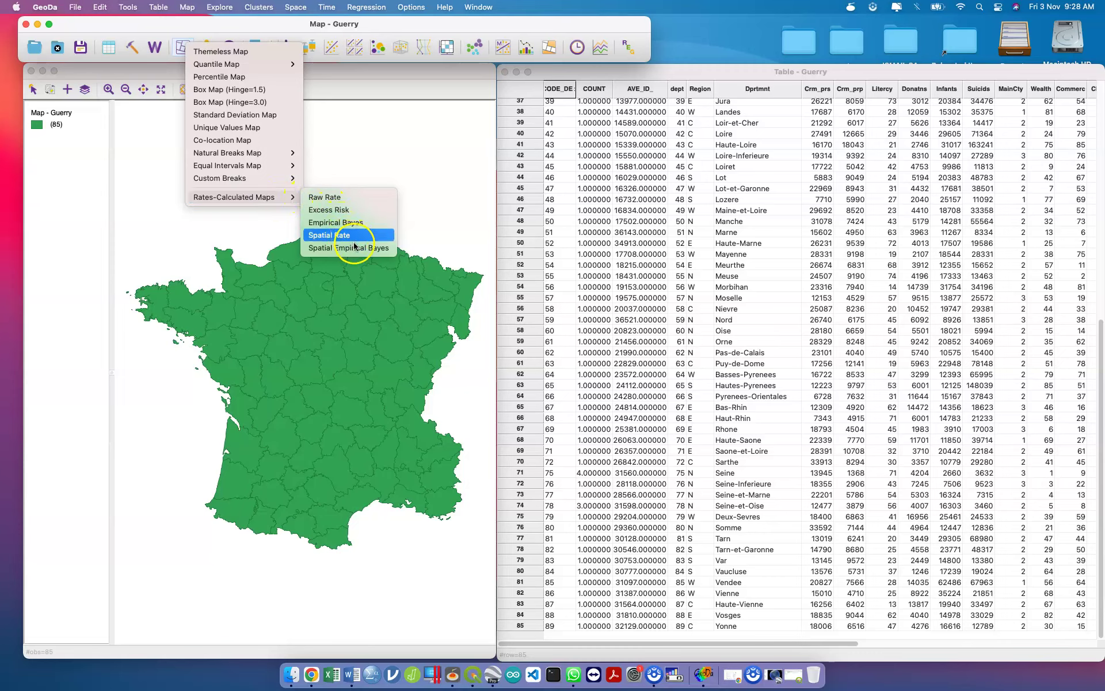
# Create an Excess Risk map with Infants as the event variable and Wealth as the base variable.
pyautogui.click(348, 211)
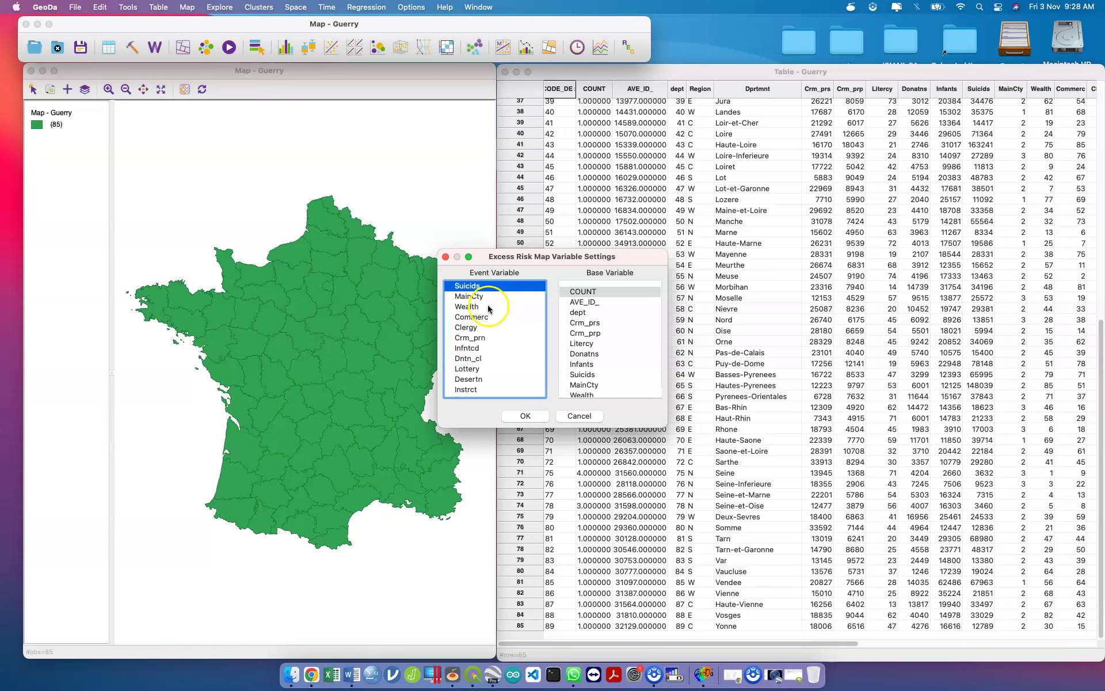
pyautogui.click(496, 348)
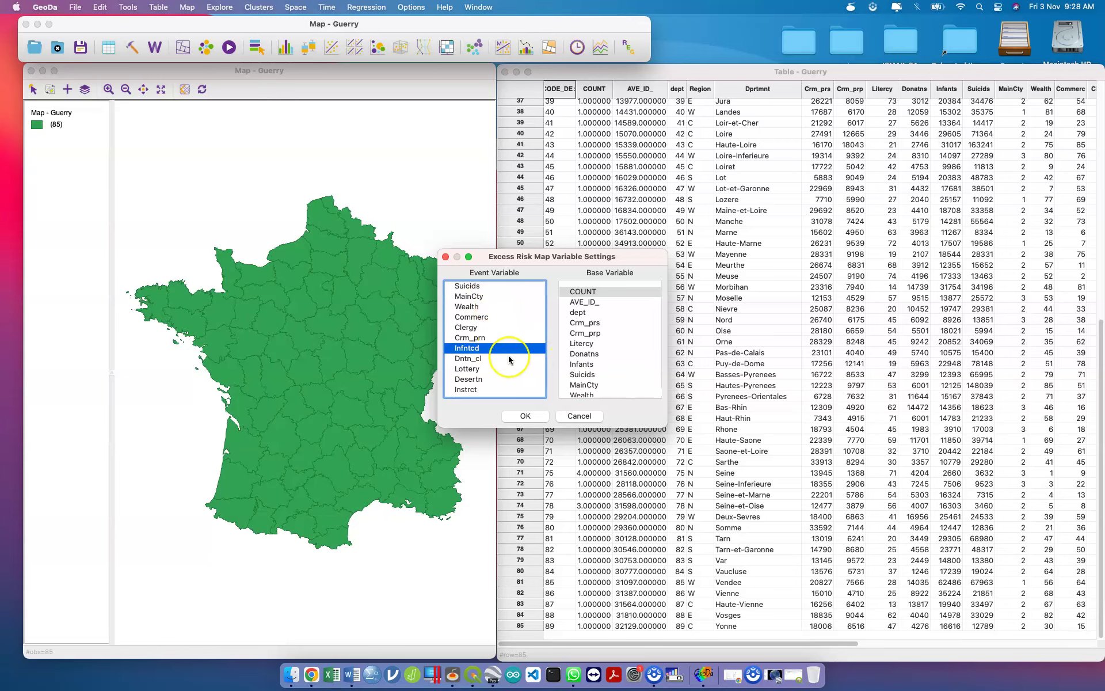
pyautogui.scroll(-1, 509, 357)
pyautogui.scroll(-2, 509, 357)
pyautogui.scroll(-1, 509, 357)
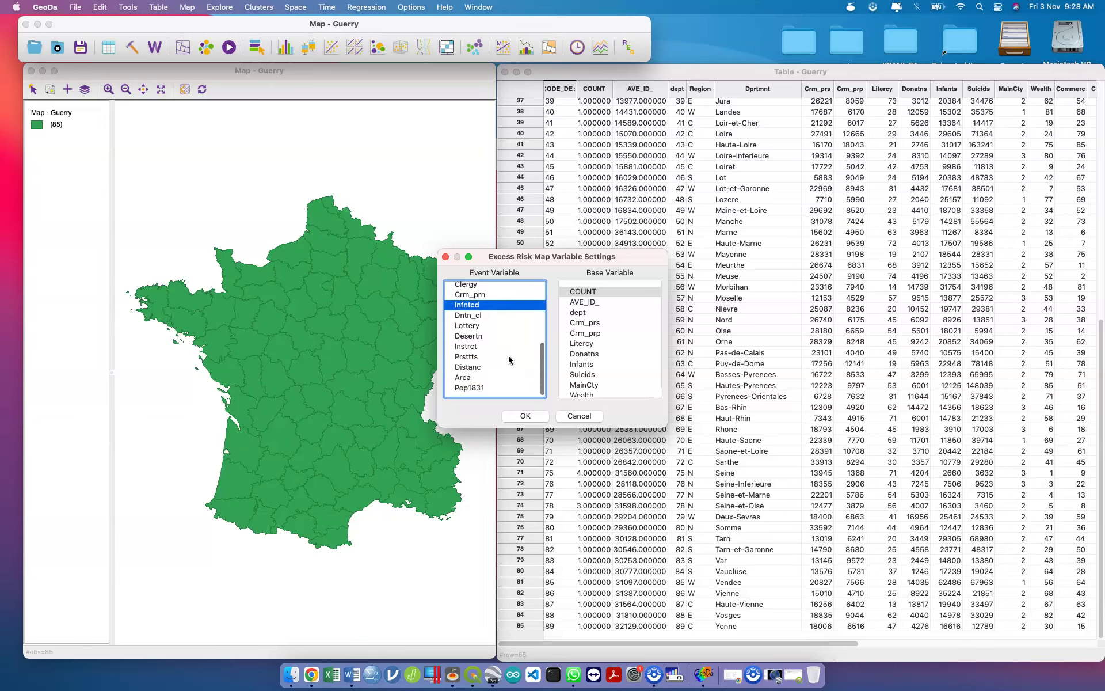
pyautogui.scroll(6, 509, 354)
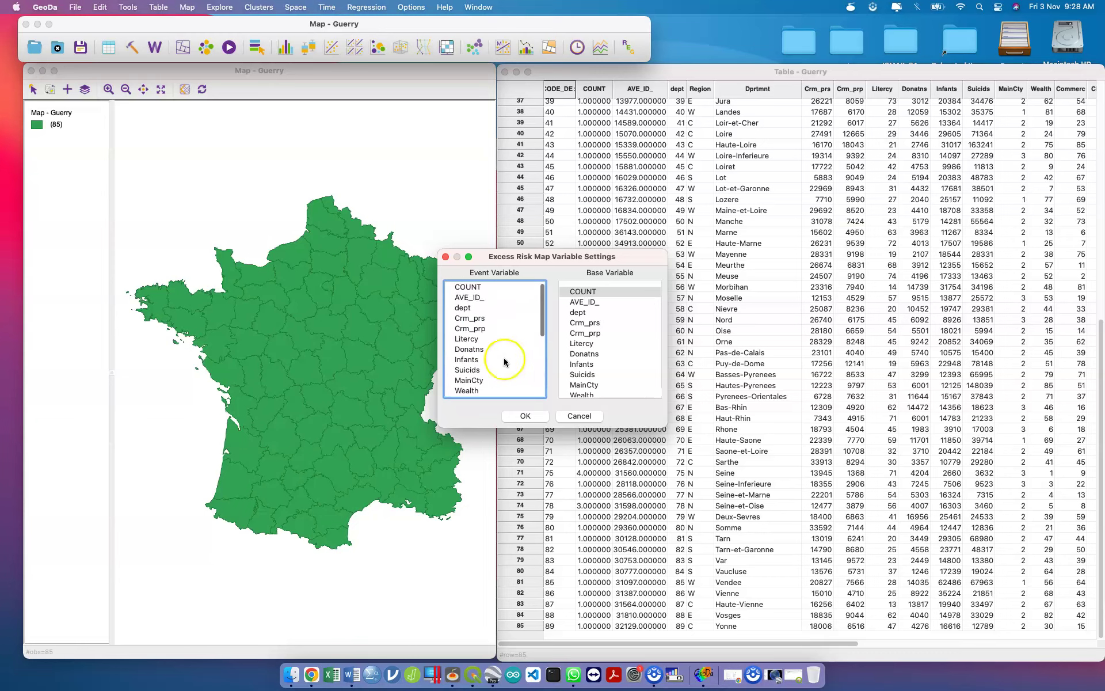
pyautogui.click(490, 361)
pyautogui.scroll(-6, 622, 348)
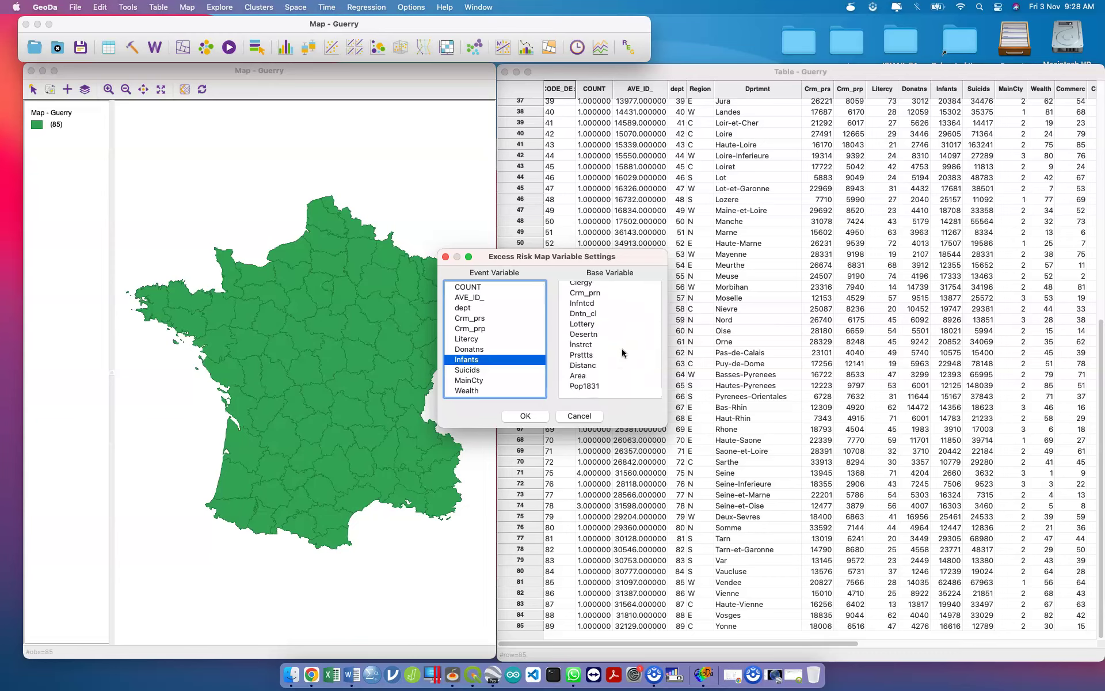
pyautogui.scroll(3, 621, 347)
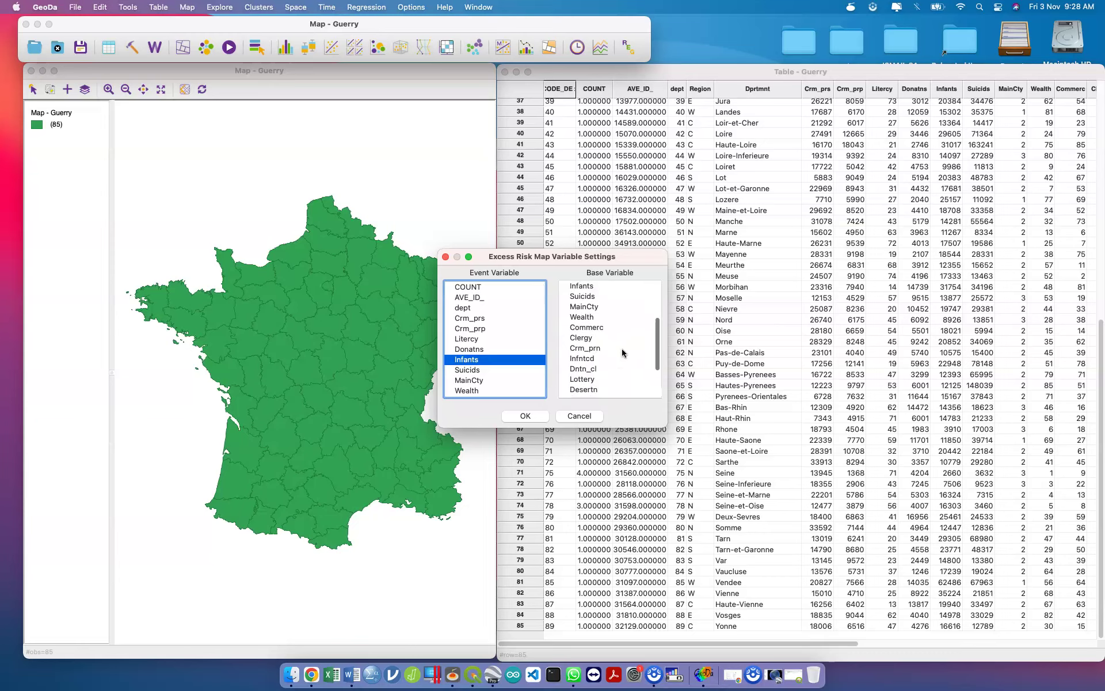
pyautogui.scroll(2, 621, 347)
pyautogui.click(610, 361)
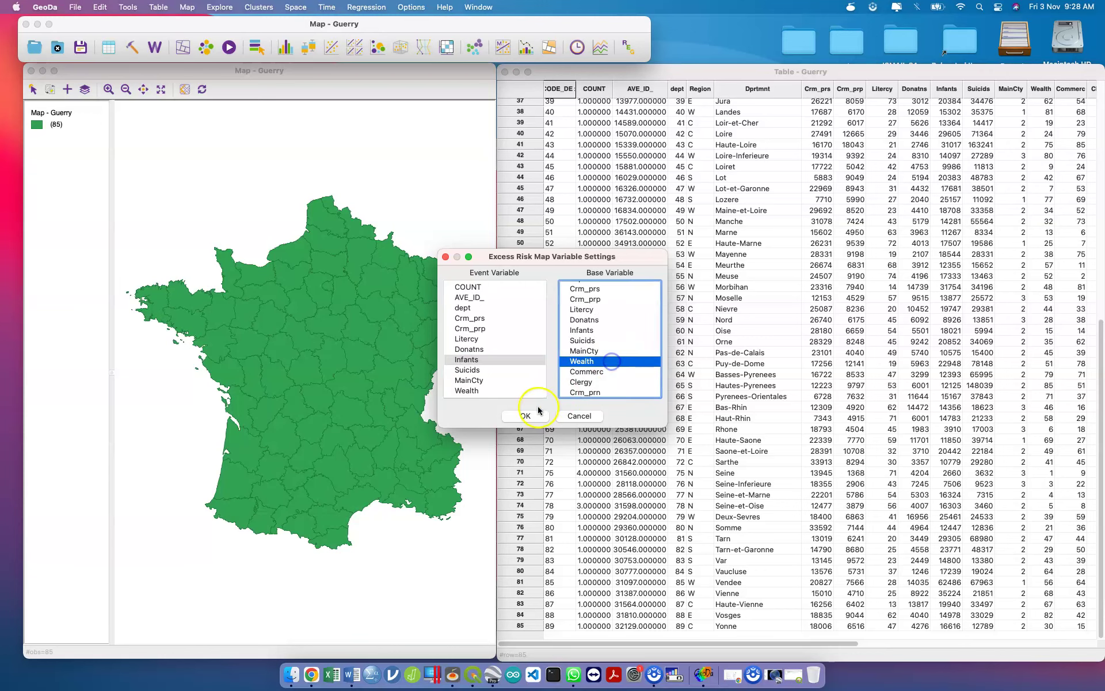
pyautogui.click(525, 415)
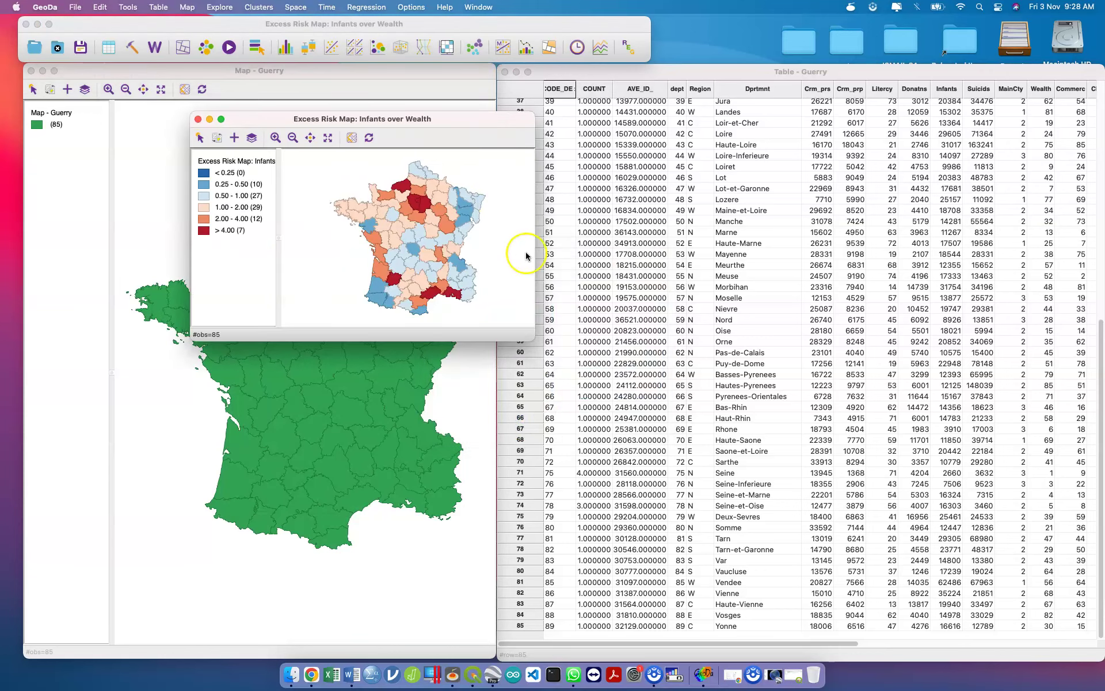
# Enlarge the excess risk map, widen its legend, and highlight the departments of each risk category in turn.
pyautogui.moveTo(534, 339); pyautogui.dragTo(886, 644)
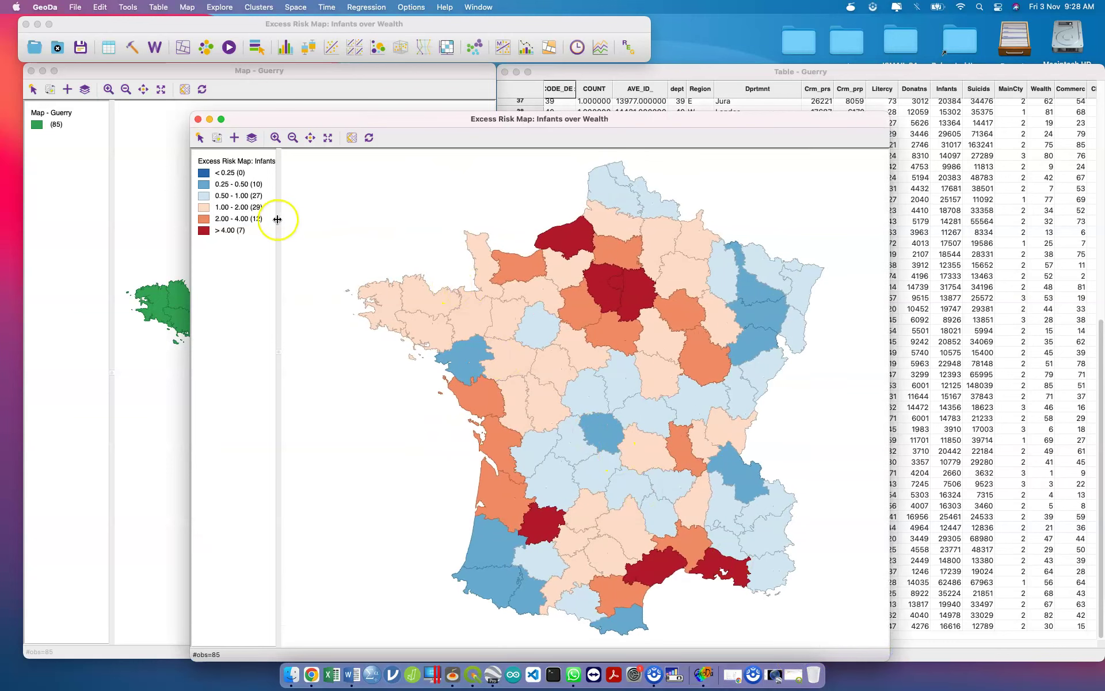
pyautogui.moveTo(304, 222); pyautogui.dragTo(315, 217)
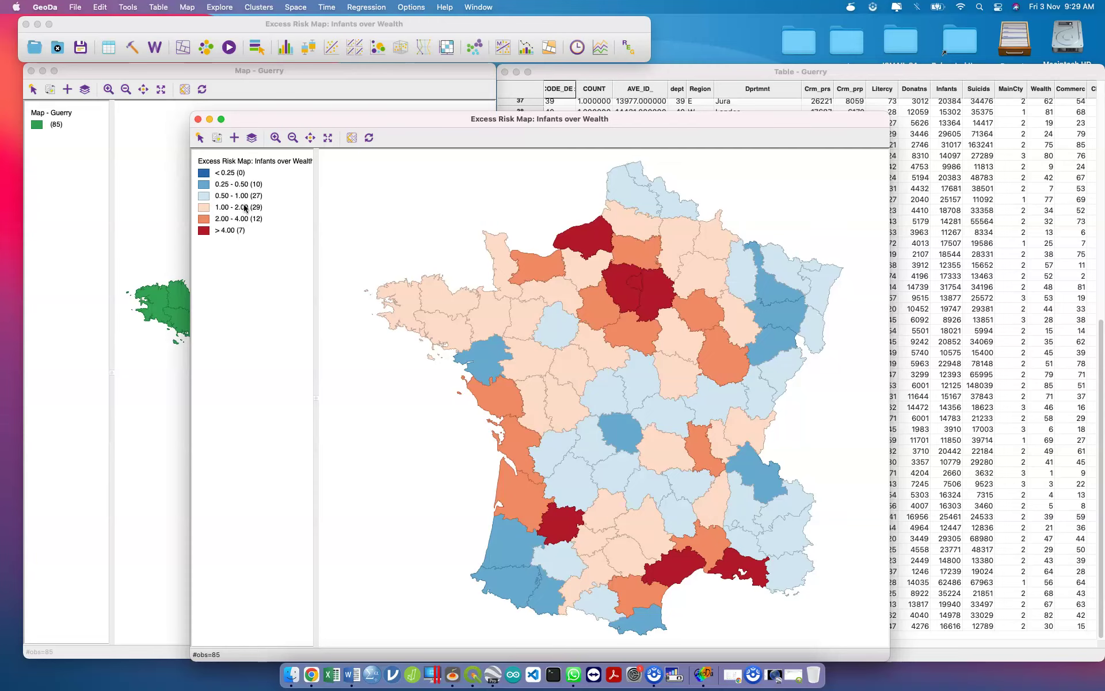
pyautogui.click(203, 232)
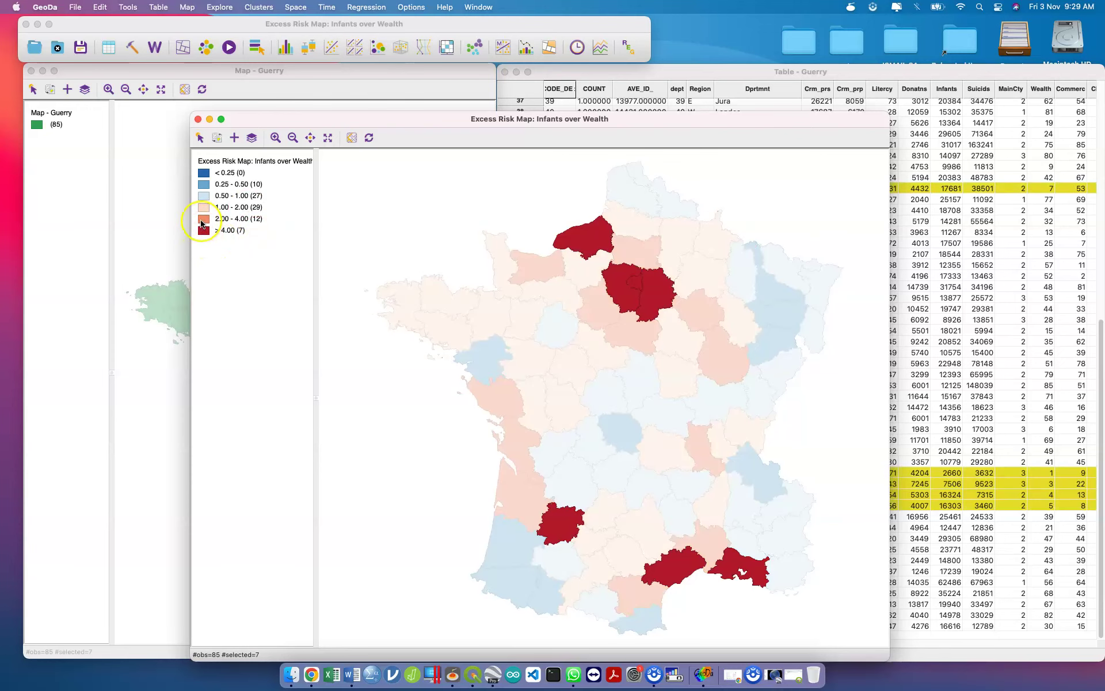
pyautogui.click(202, 222)
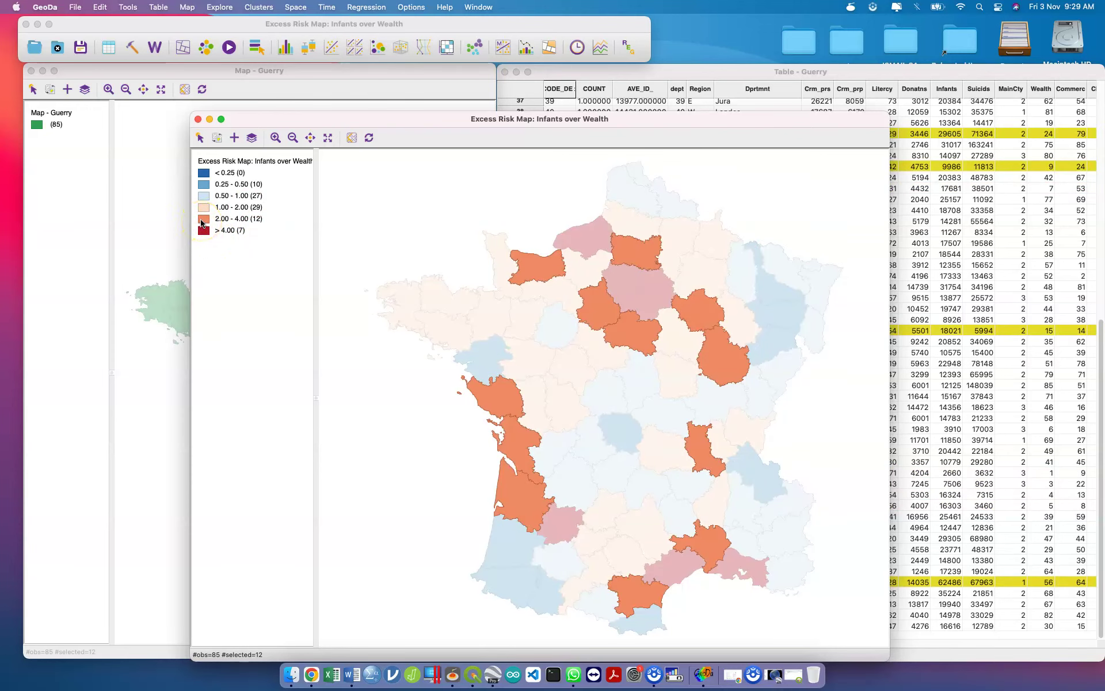
pyautogui.click(203, 173)
pyautogui.click(203, 207)
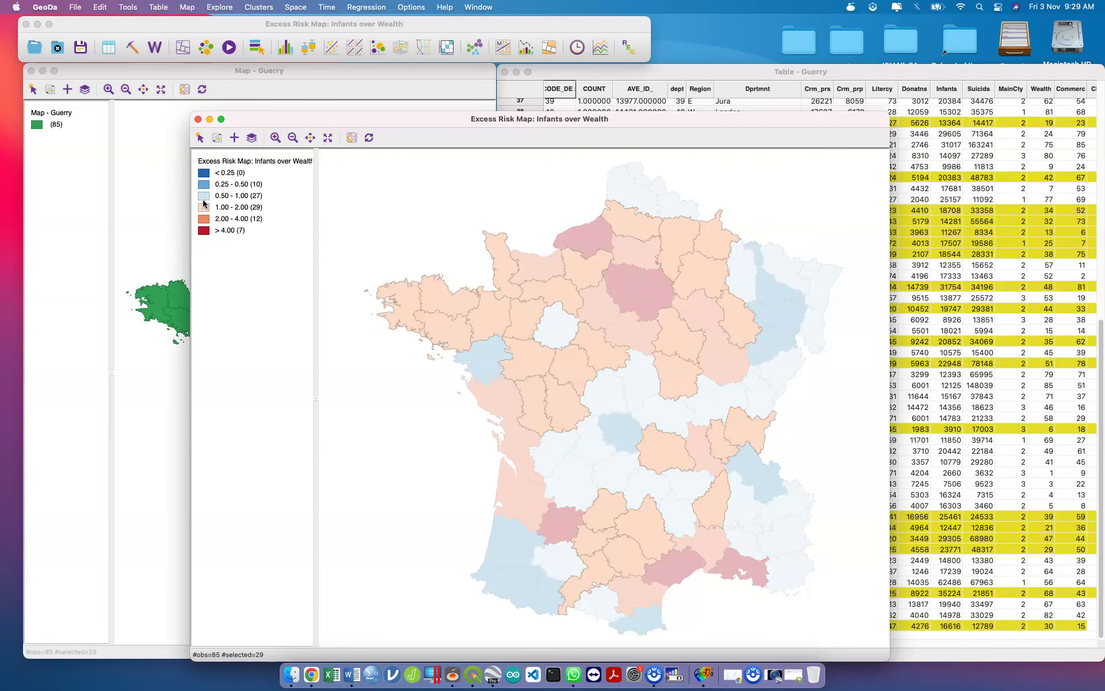
pyautogui.click(203, 196)
pyautogui.click(203, 185)
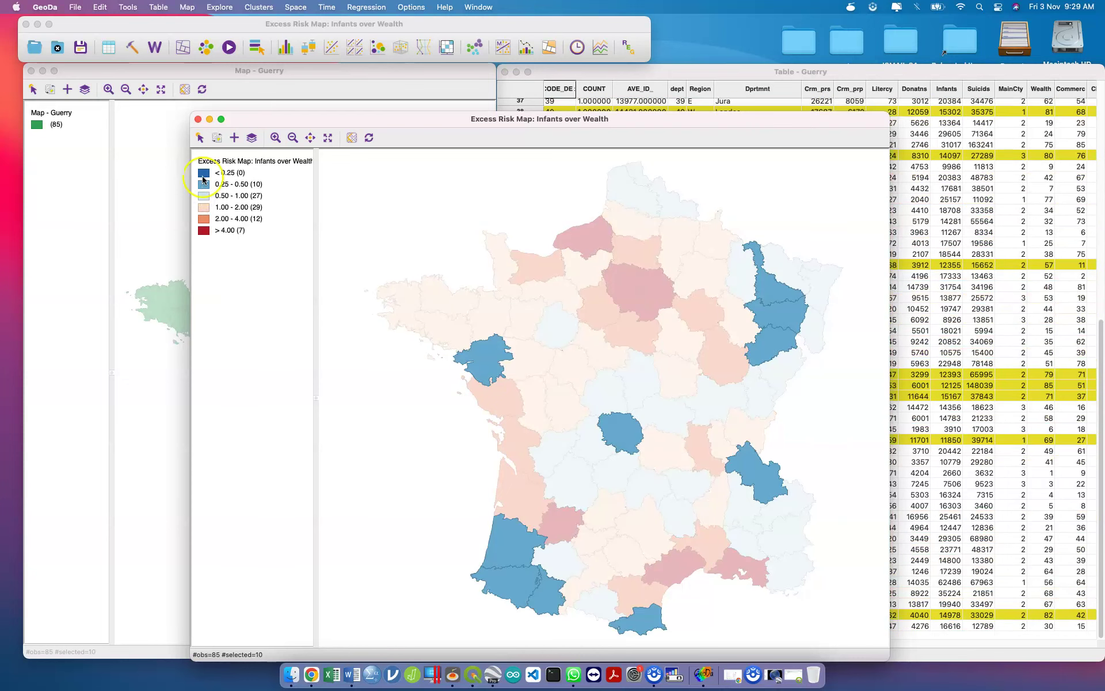
pyautogui.click(204, 173)
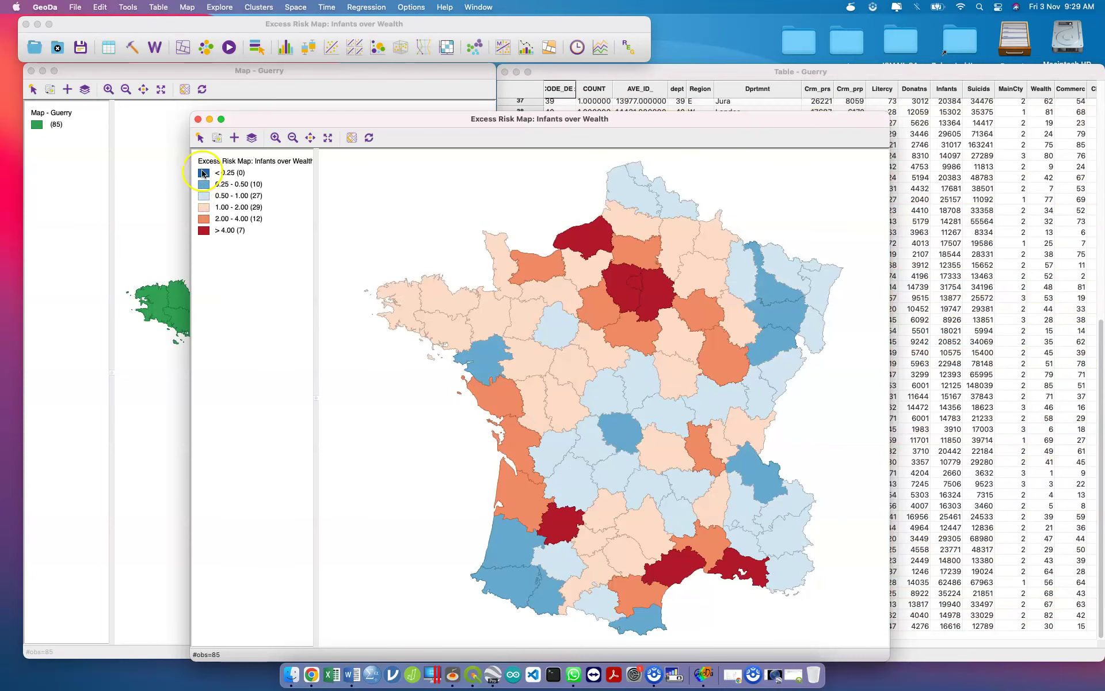
# Highlight the > 4.00 and 2.00 - 4.00 risk categories again, close the map, and clear the selection on the base map.
pyautogui.click(203, 231)
pyautogui.click(203, 218)
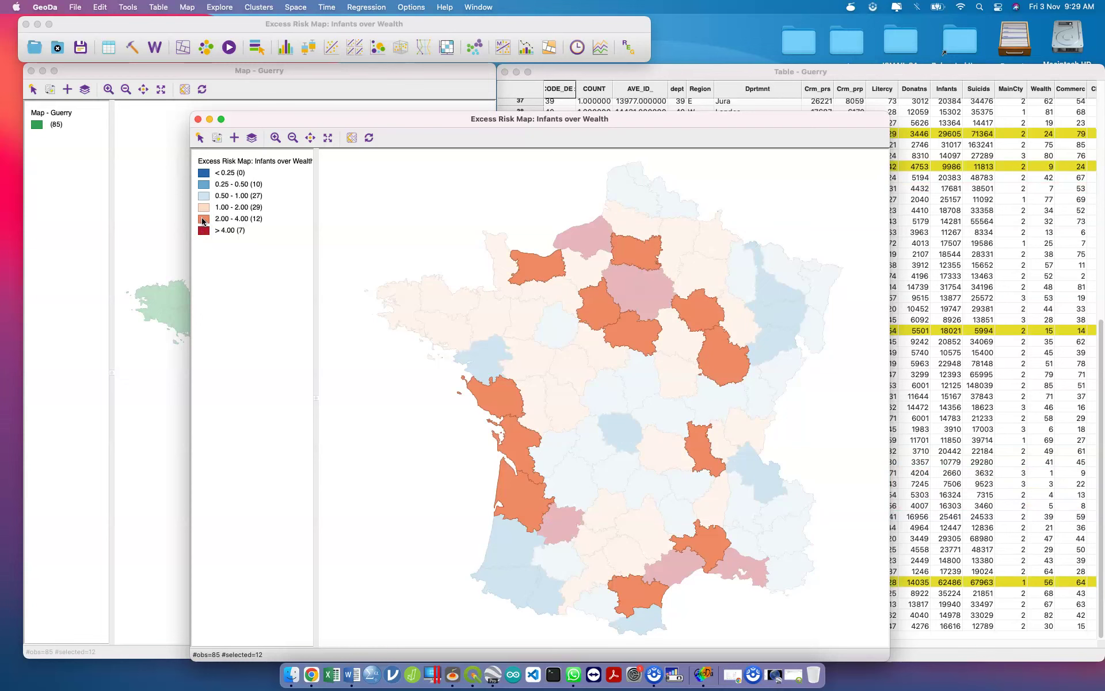
pyautogui.click(198, 120)
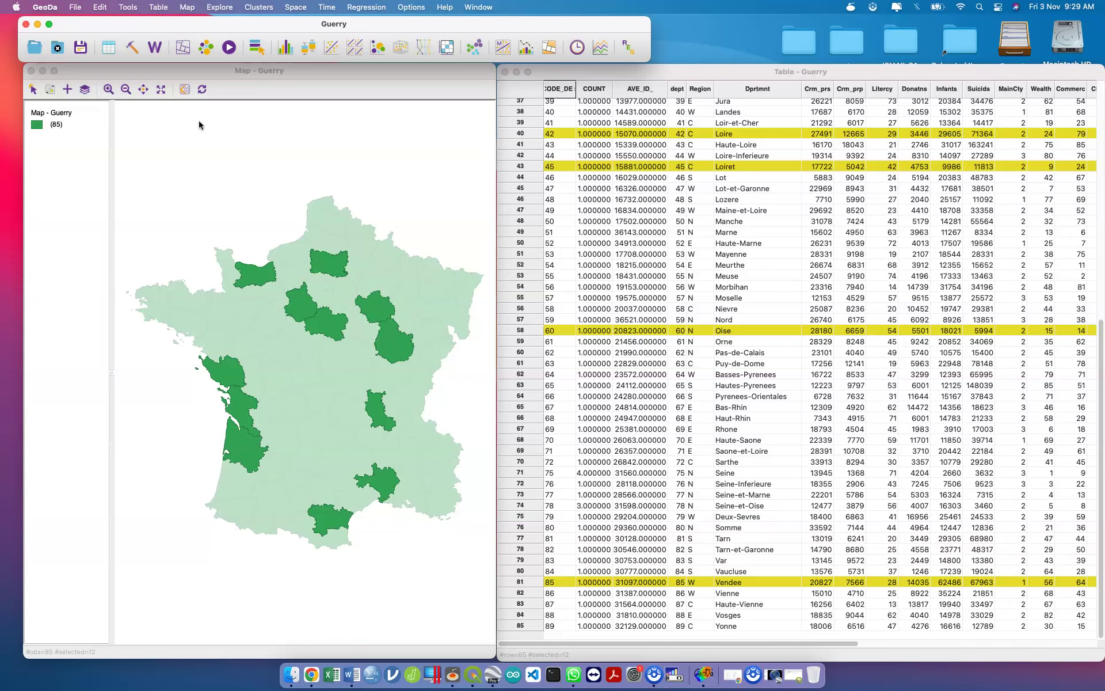
pyautogui.click(208, 147)
# Create a cartogram with Infants as the circle size and Wealth as the circle color.
pyautogui.click(157, 49)
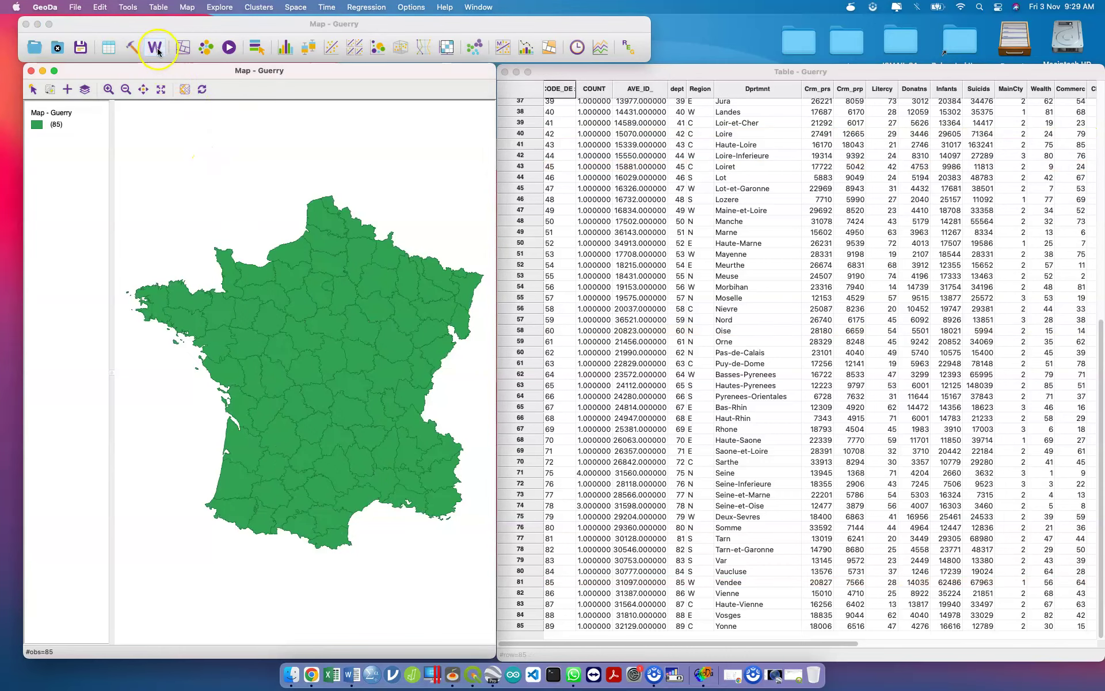
pyautogui.click(209, 50)
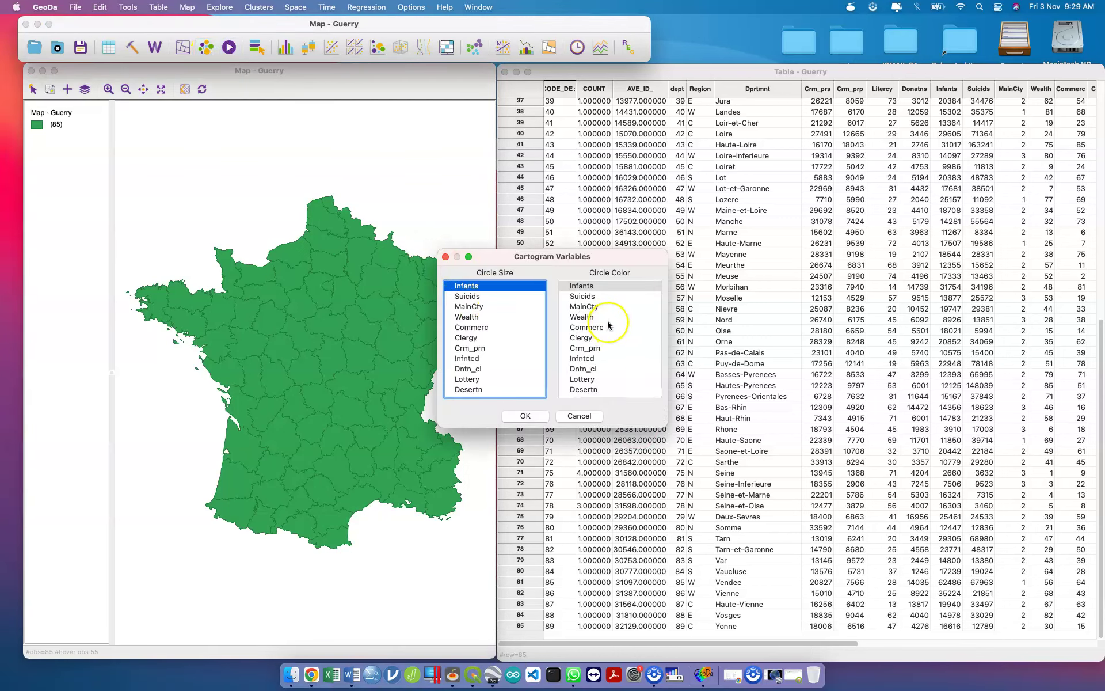
pyautogui.click(583, 316)
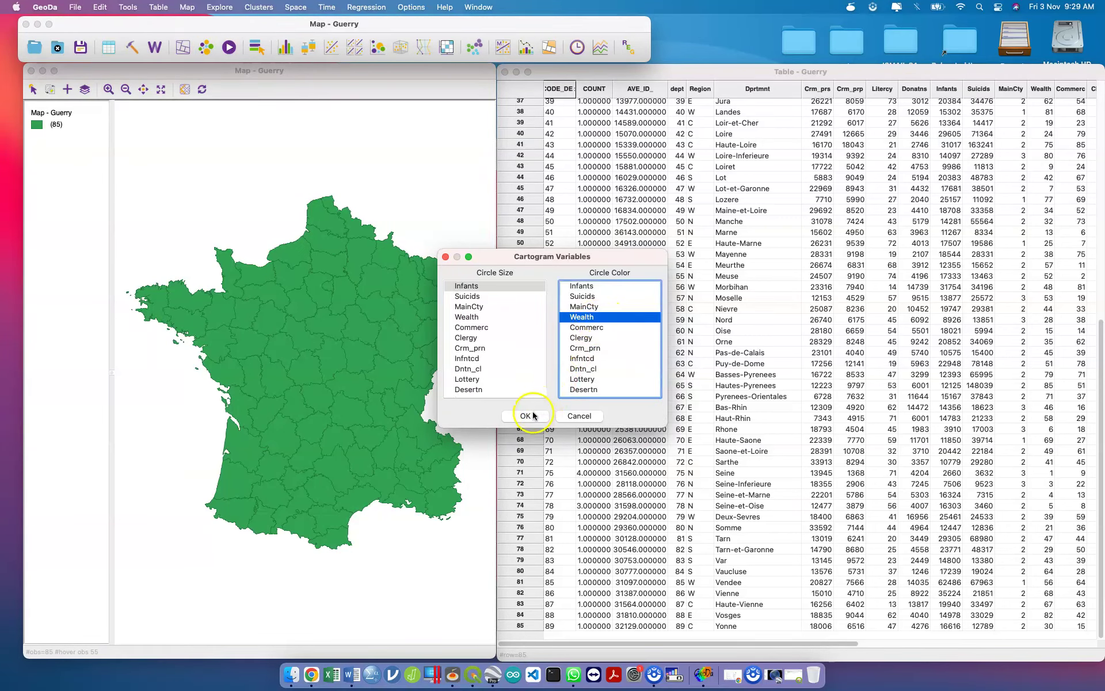
pyautogui.click(533, 415)
# Enlarge the cartogram, widen its legend to read the full Wealth class ranges, and close it.
pyautogui.moveTo(533, 338); pyautogui.dragTo(925, 560)
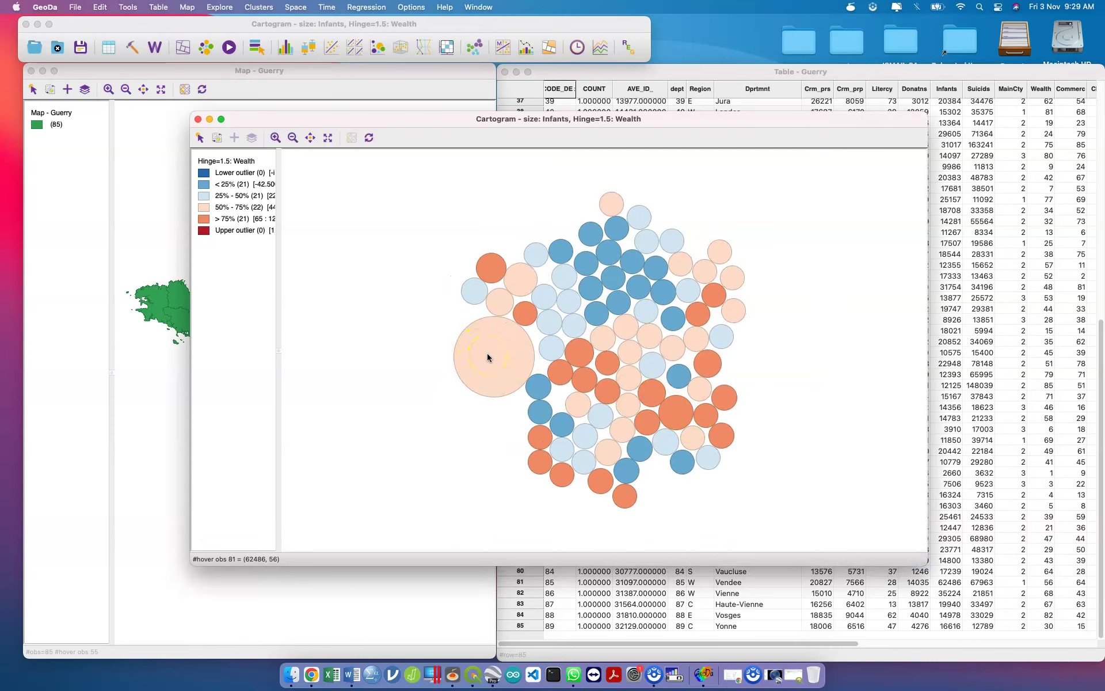
pyautogui.click(303, 284)
pyautogui.moveTo(277, 283); pyautogui.dragTo(346, 292)
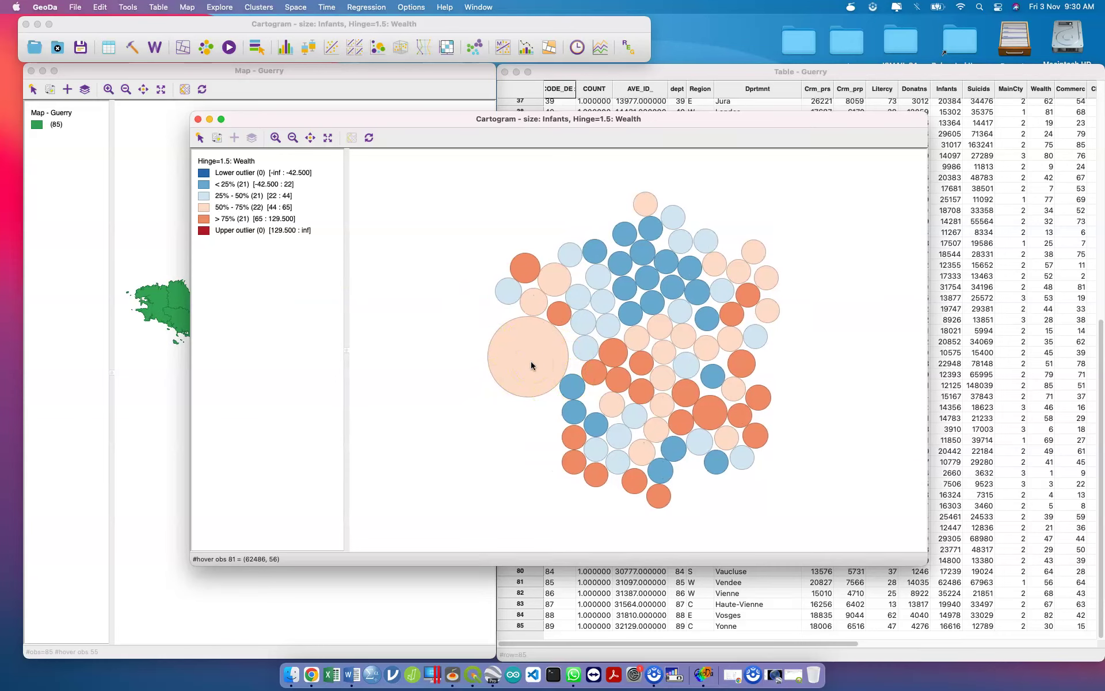
pyautogui.click(198, 119)
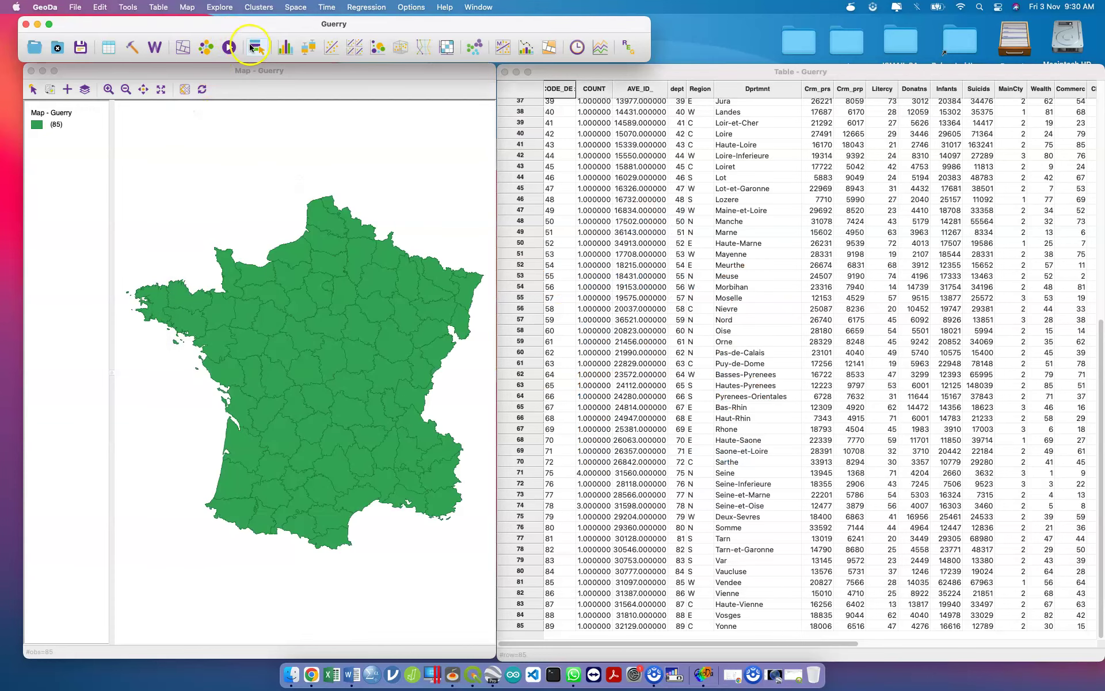
# View the Category Editor for custom breaks and close it without creating new categories.
pyautogui.click(310, 47)
pyautogui.click(257, 47)
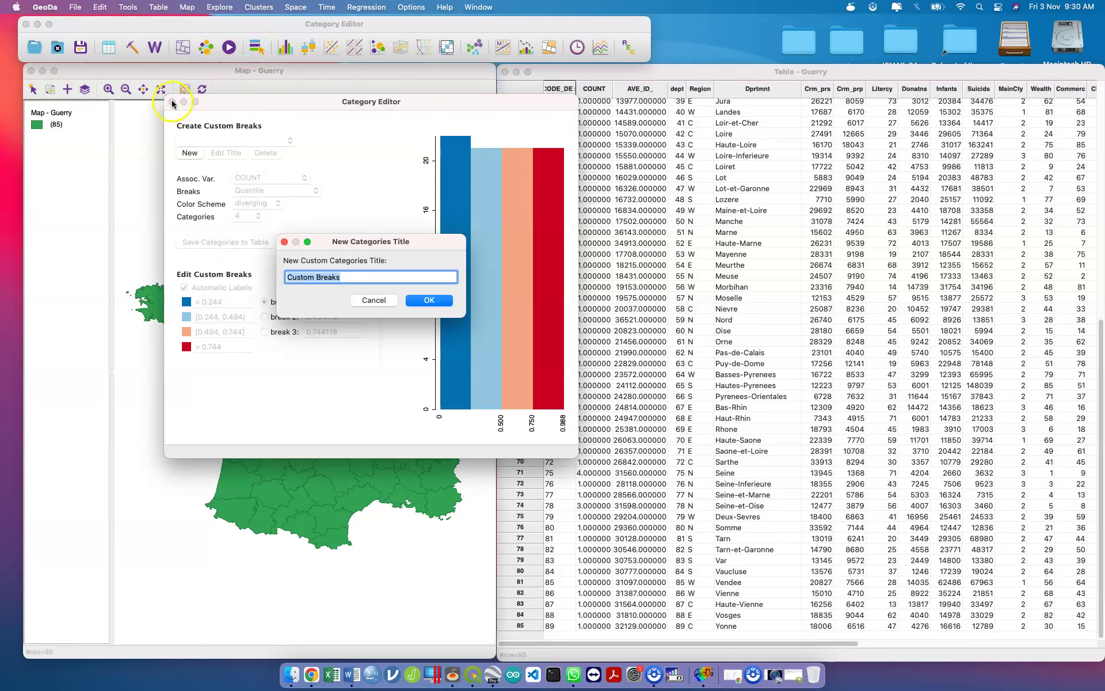
pyautogui.click(285, 244)
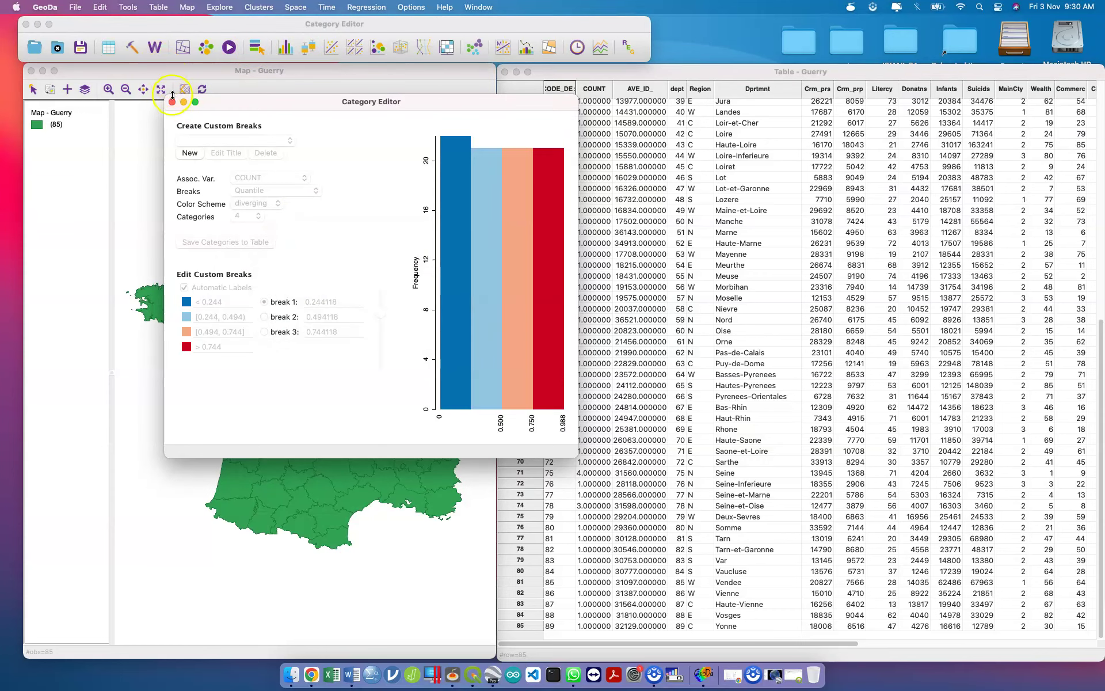
pyautogui.click(172, 102)
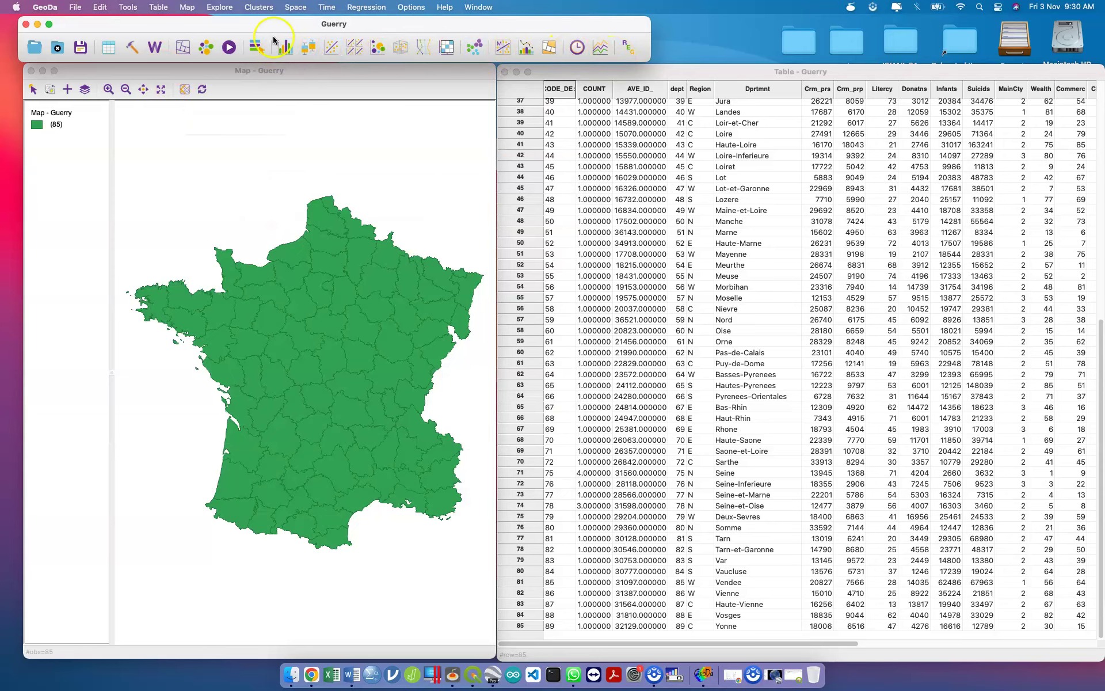
pyautogui.click(355, 158)
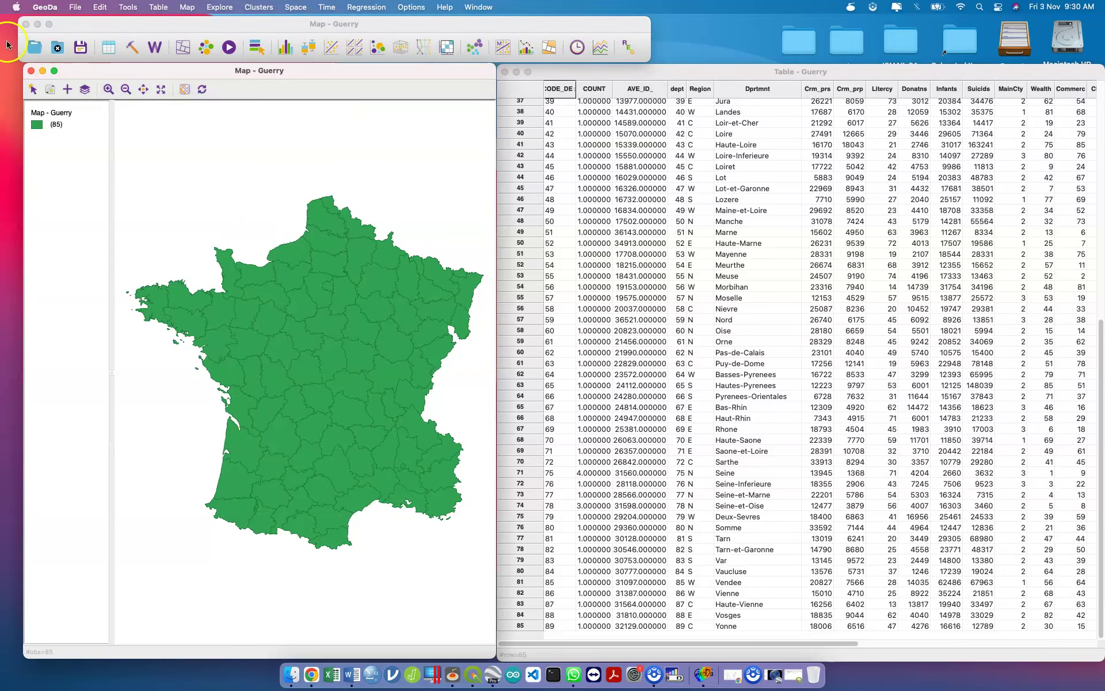
# Close the current project, reopen Guerry from the recent data sources, and enlarge its map window.
pyautogui.click(60, 50)
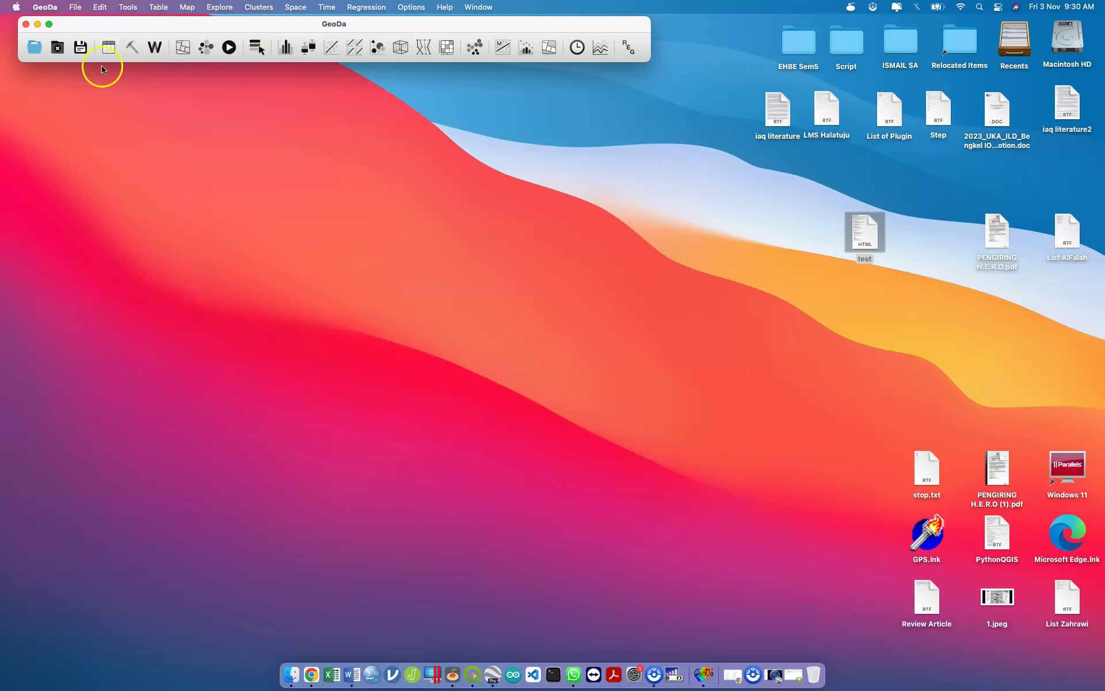
pyautogui.click(35, 47)
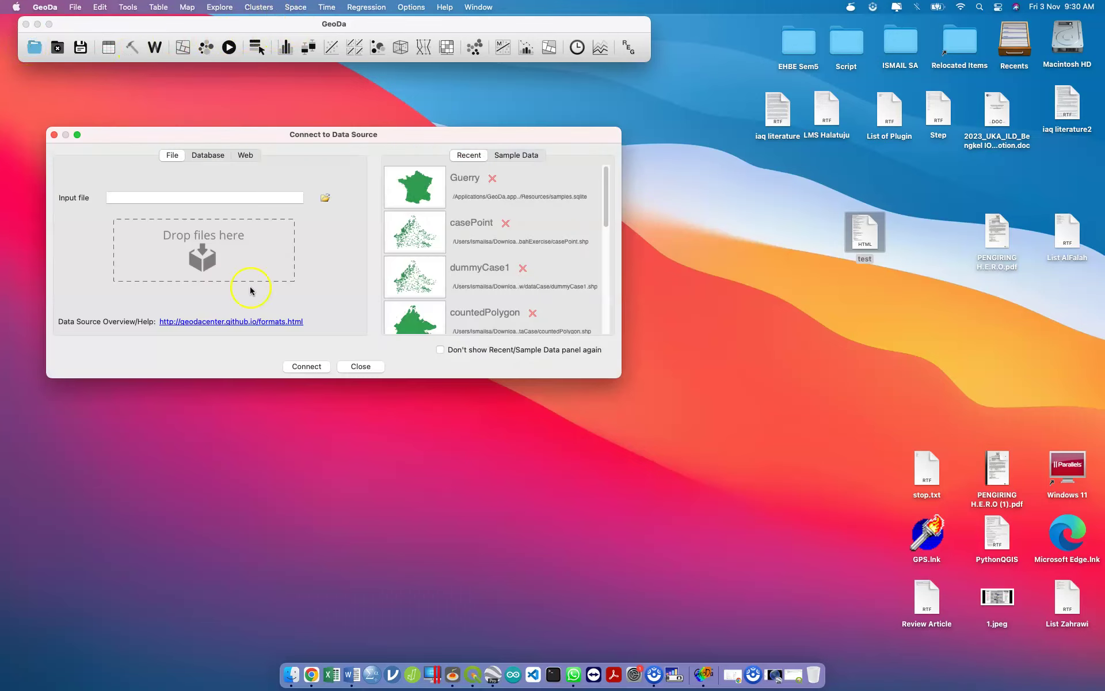
pyautogui.click(424, 194)
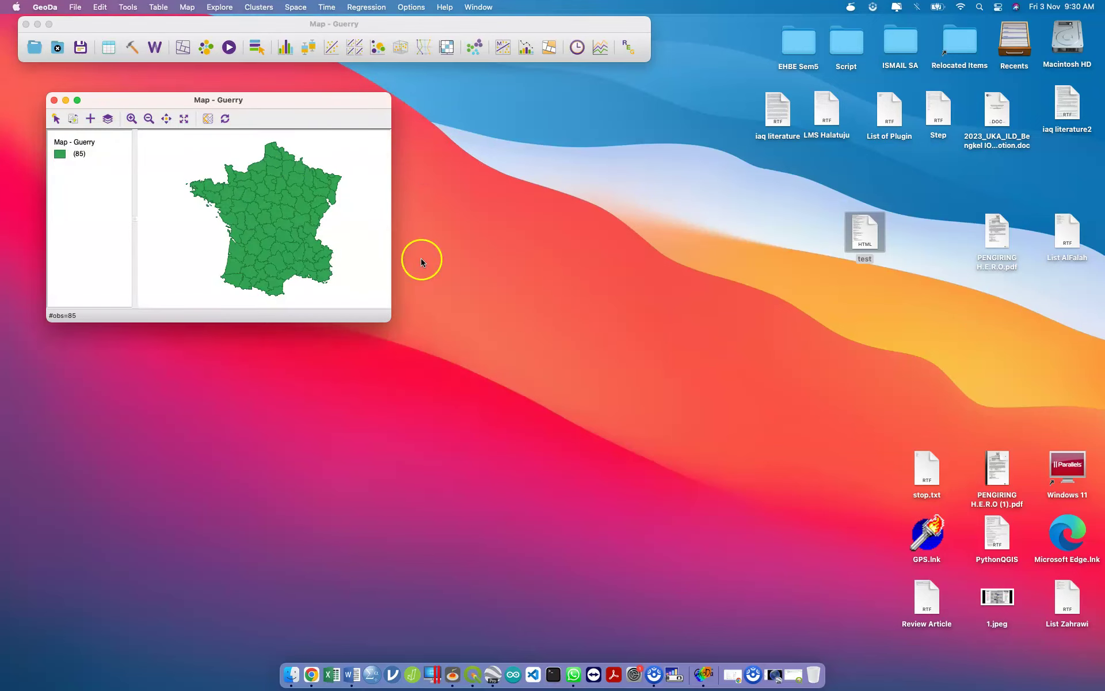
pyautogui.moveTo(261, 99); pyautogui.dragTo(225, 73)
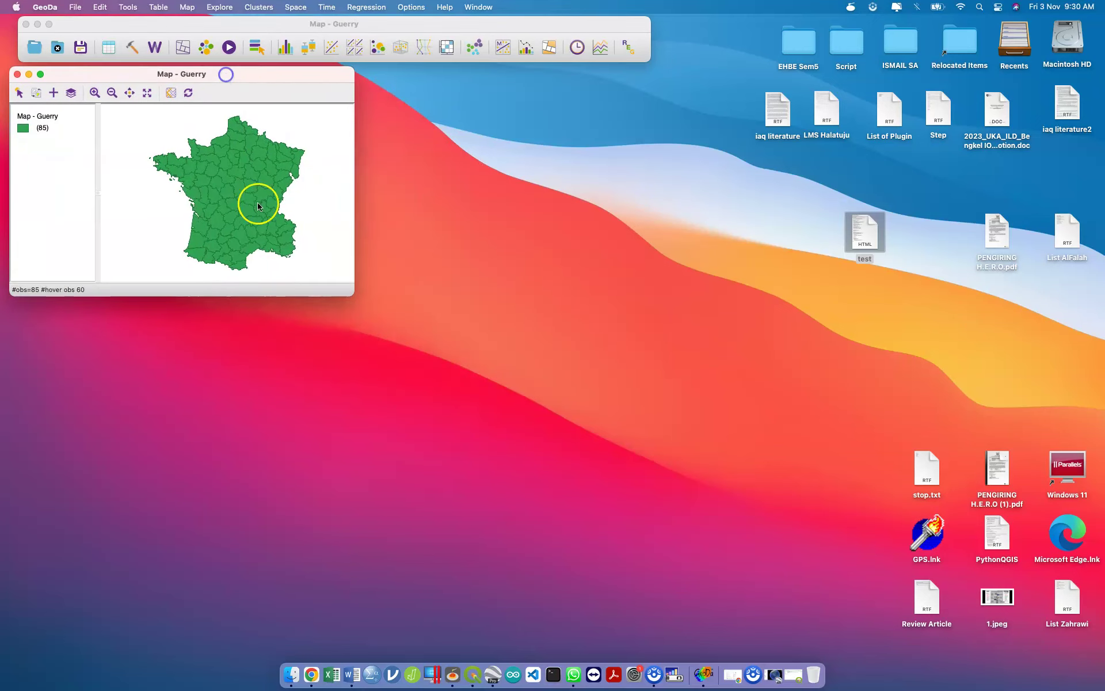
pyautogui.moveTo(347, 295); pyautogui.dragTo(674, 660)
# Load the QUEENweight.gal weights file into the Weights Manager and close the manager.
pyautogui.click(154, 46)
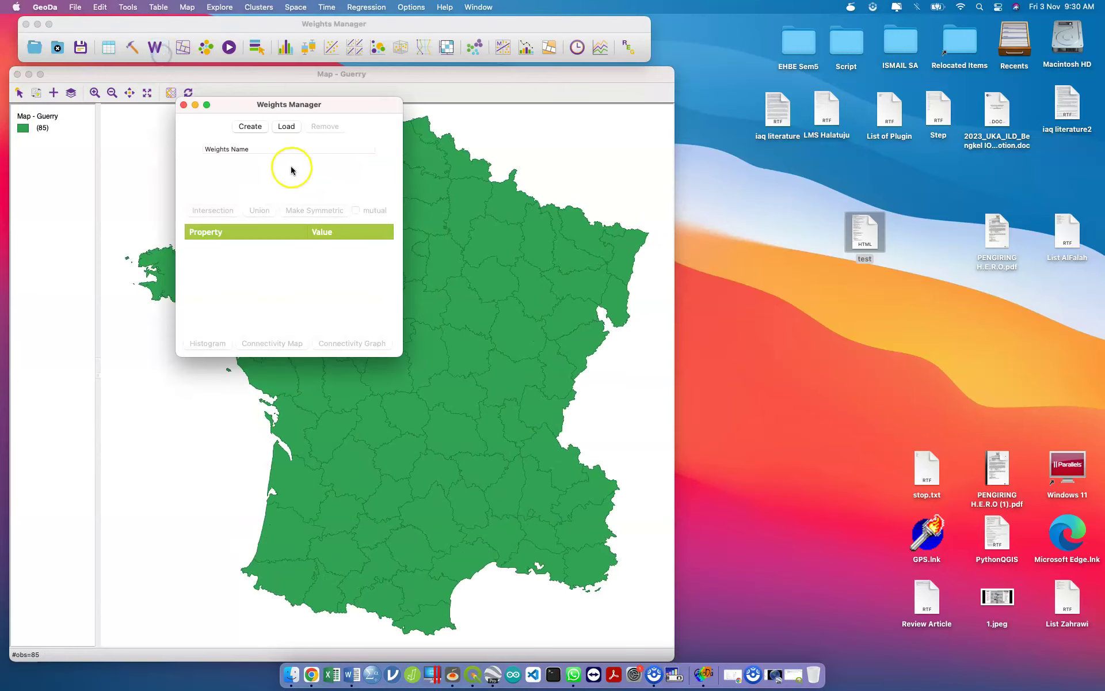
pyautogui.click(288, 128)
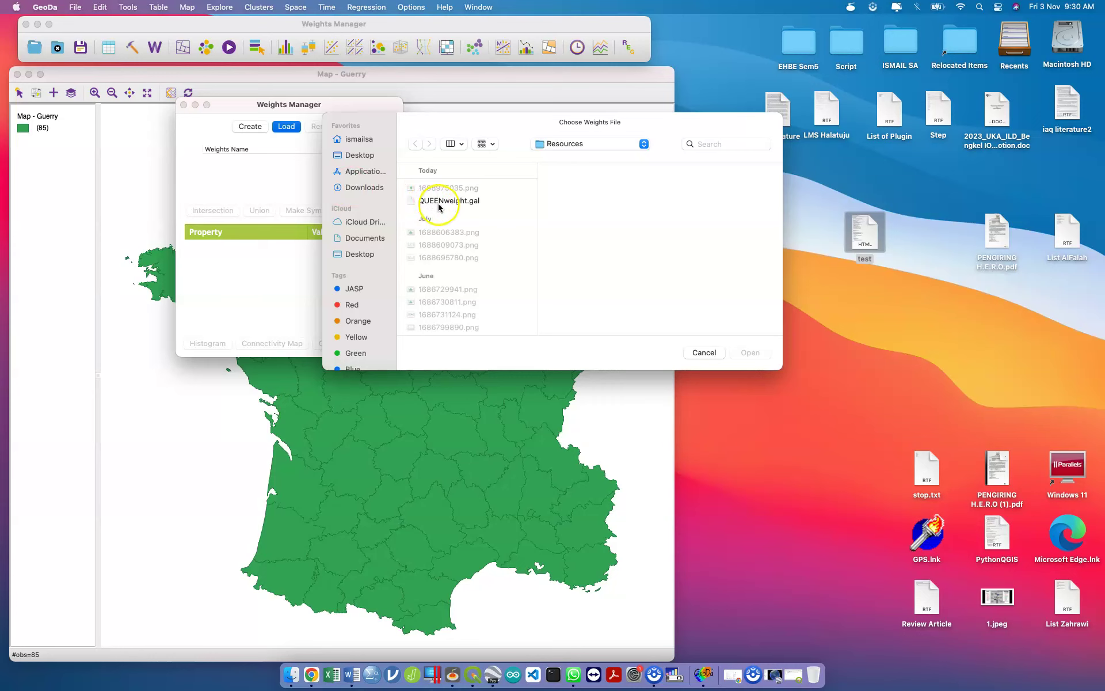
pyautogui.doubleClick(438, 206)
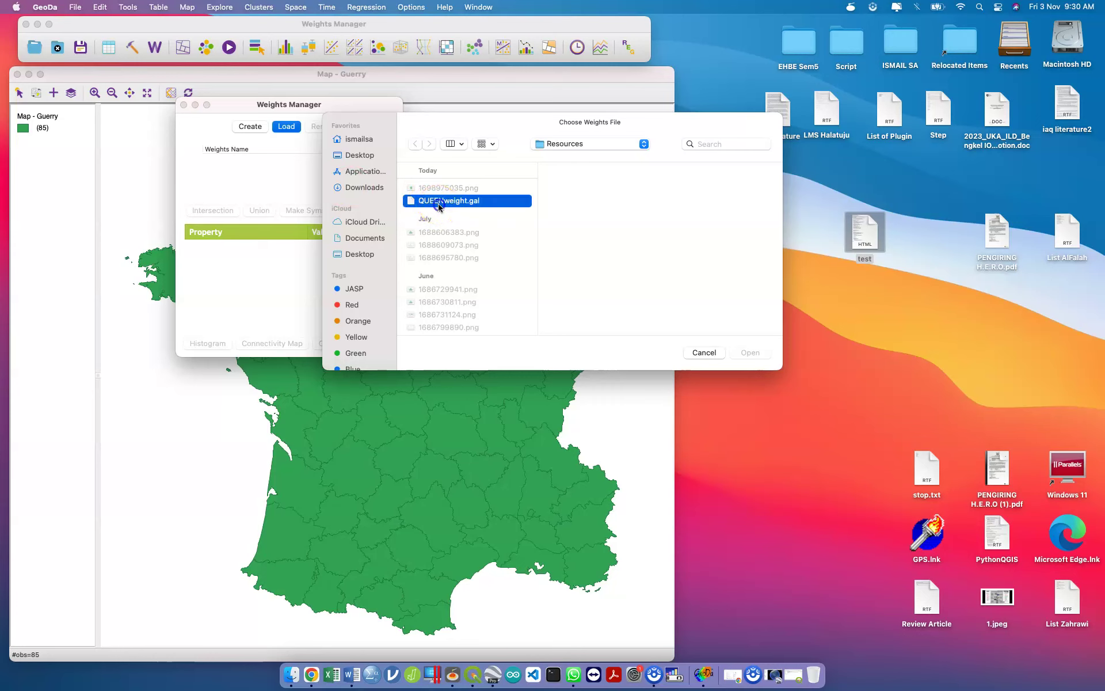
pyautogui.click(184, 104)
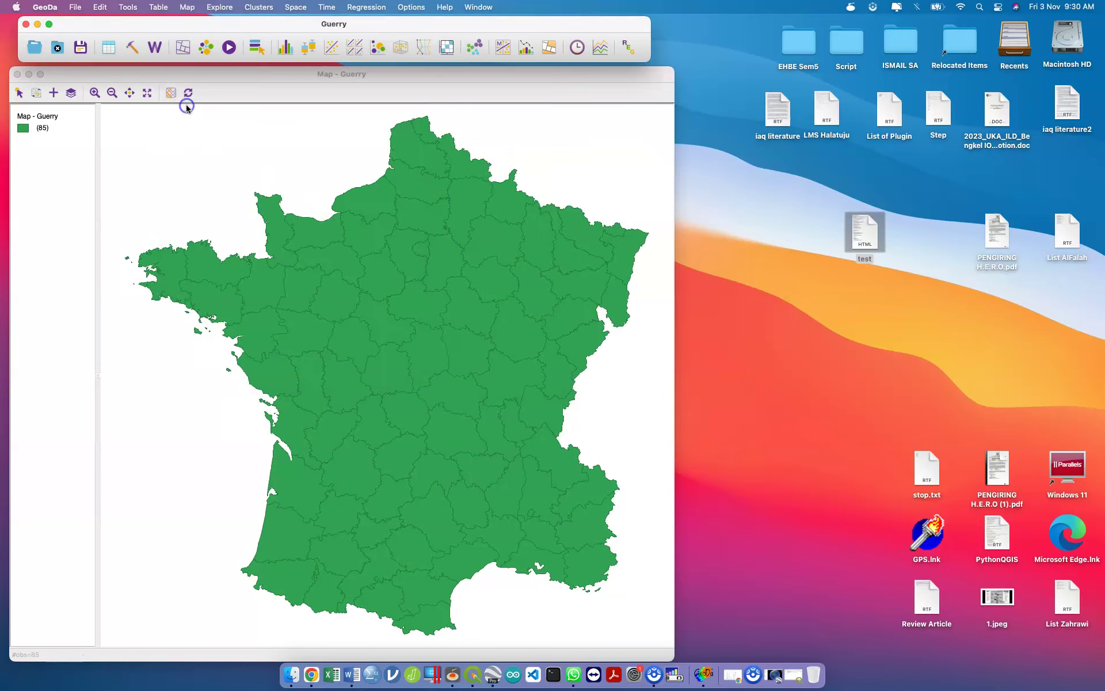
pyautogui.click(259, 7)
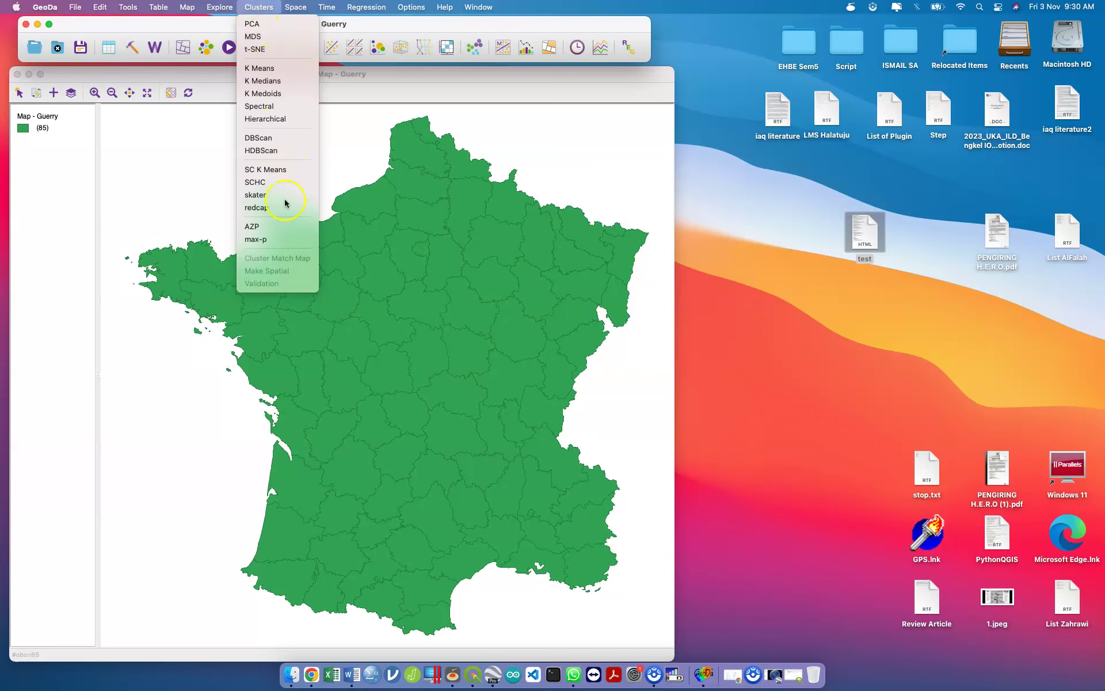
pyautogui.moveTo(293, 8)
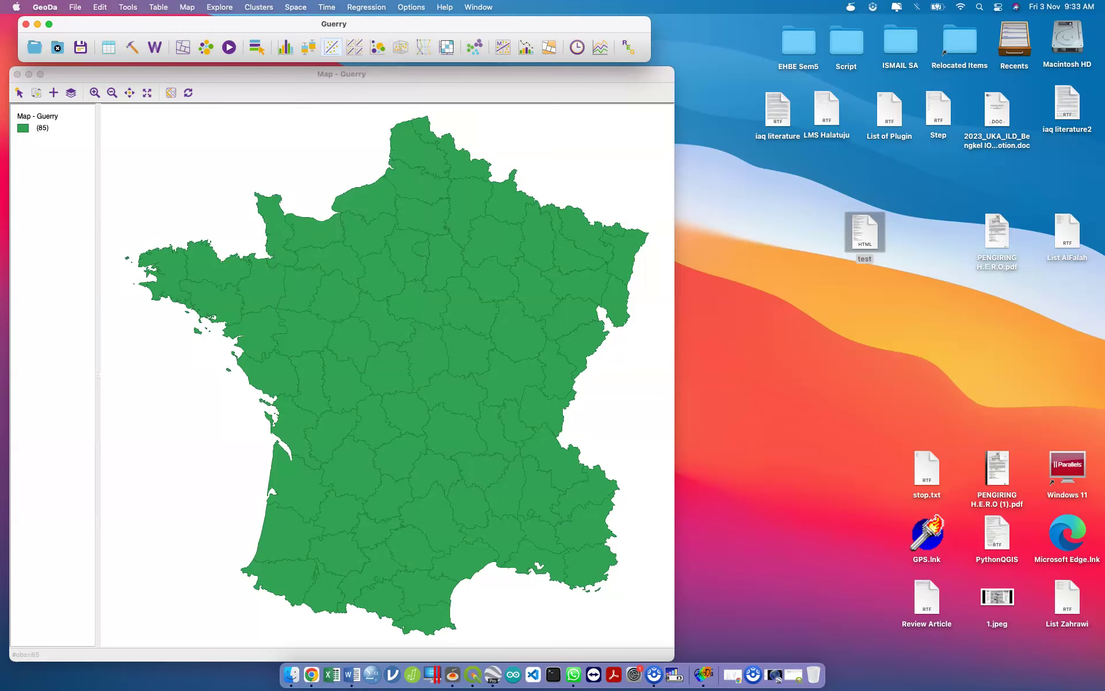
pyautogui.click(422, 85)
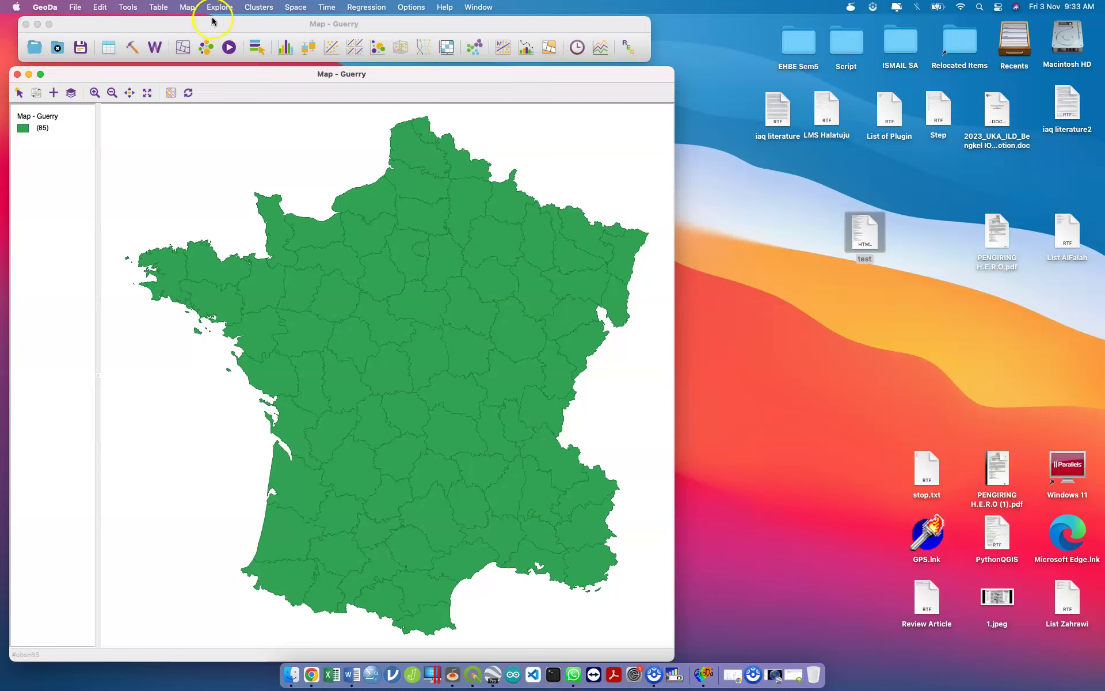
pyautogui.moveTo(240, 26); pyautogui.dragTo(239, 30)
pyautogui.moveTo(256, 73); pyautogui.dragTo(257, 77)
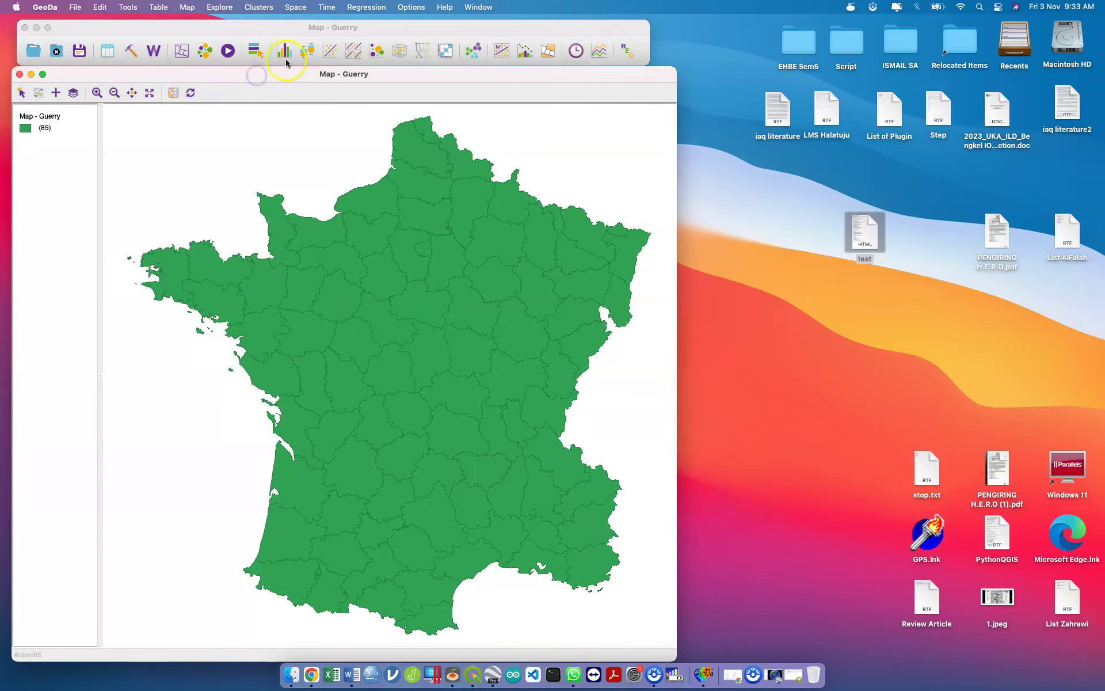
# Run Univariate Local Moran's I on Infants with QUEENweight, opening the significance map, cluster map and Moran scatter plot.
pyautogui.click(294, 7)
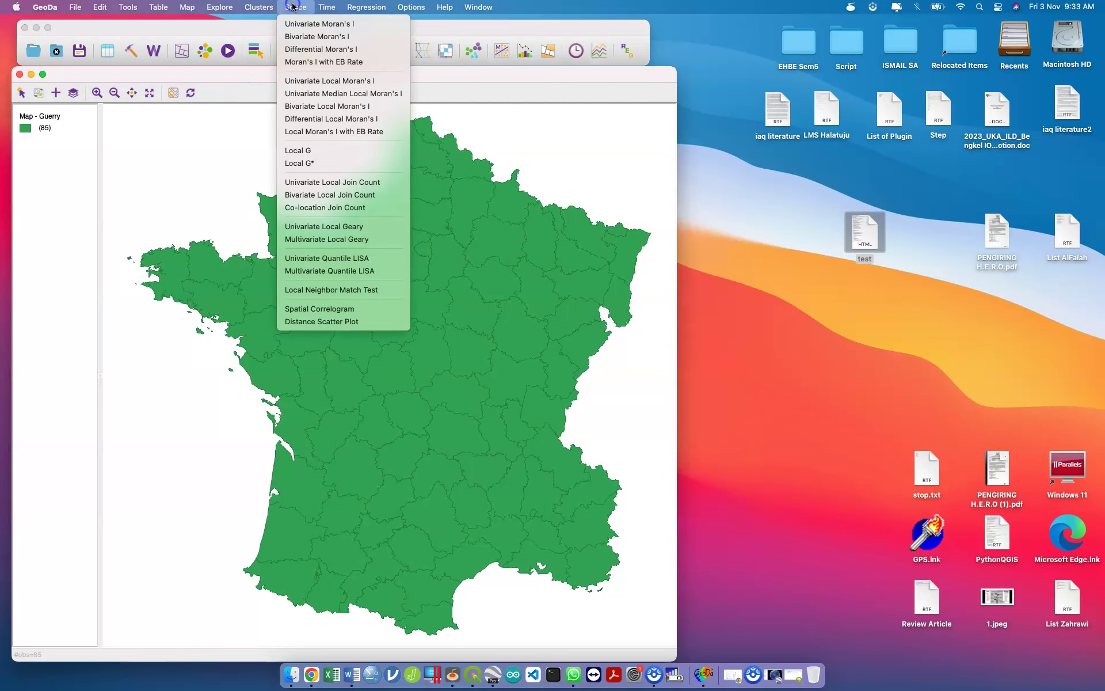
pyautogui.click(318, 86)
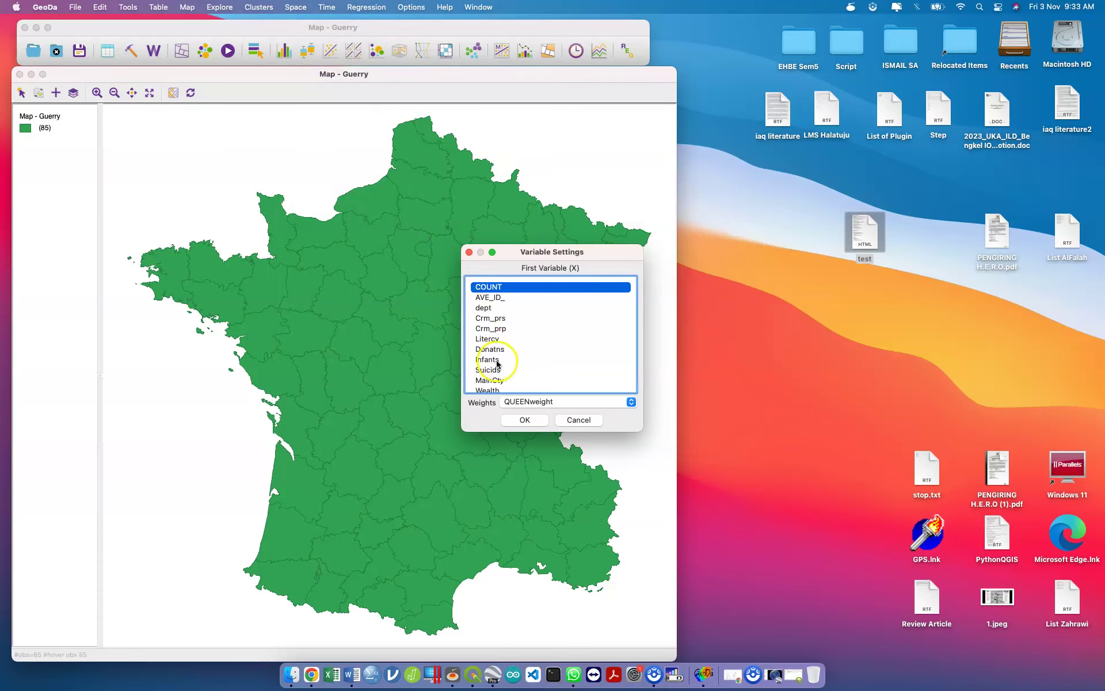
pyautogui.click(498, 359)
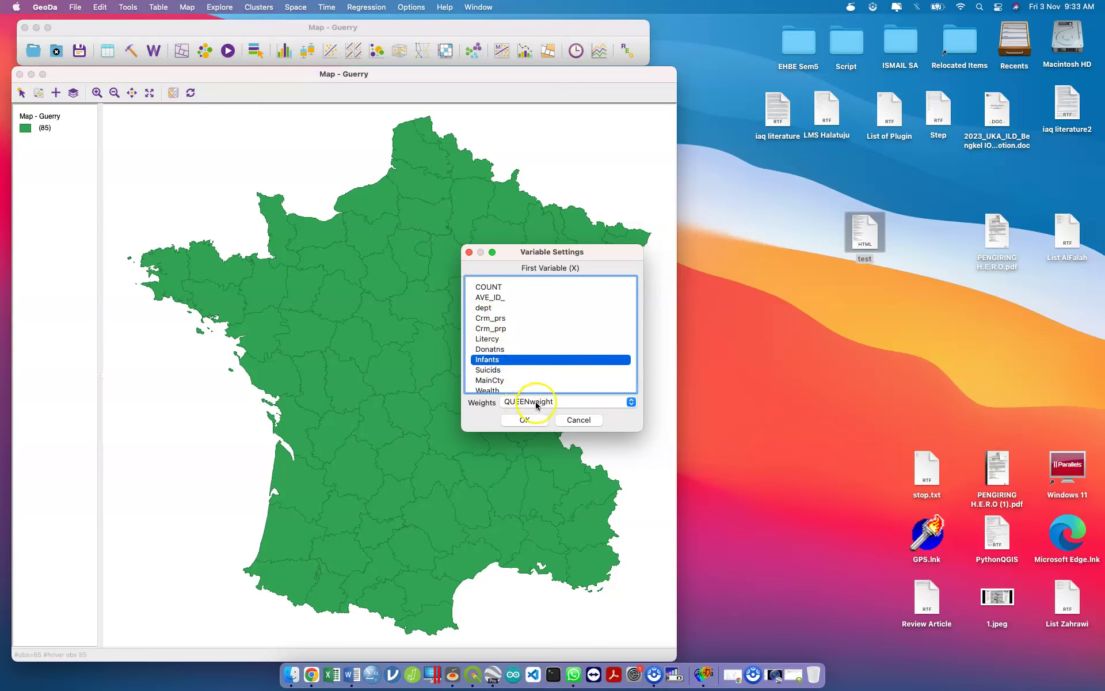
pyautogui.click(522, 420)
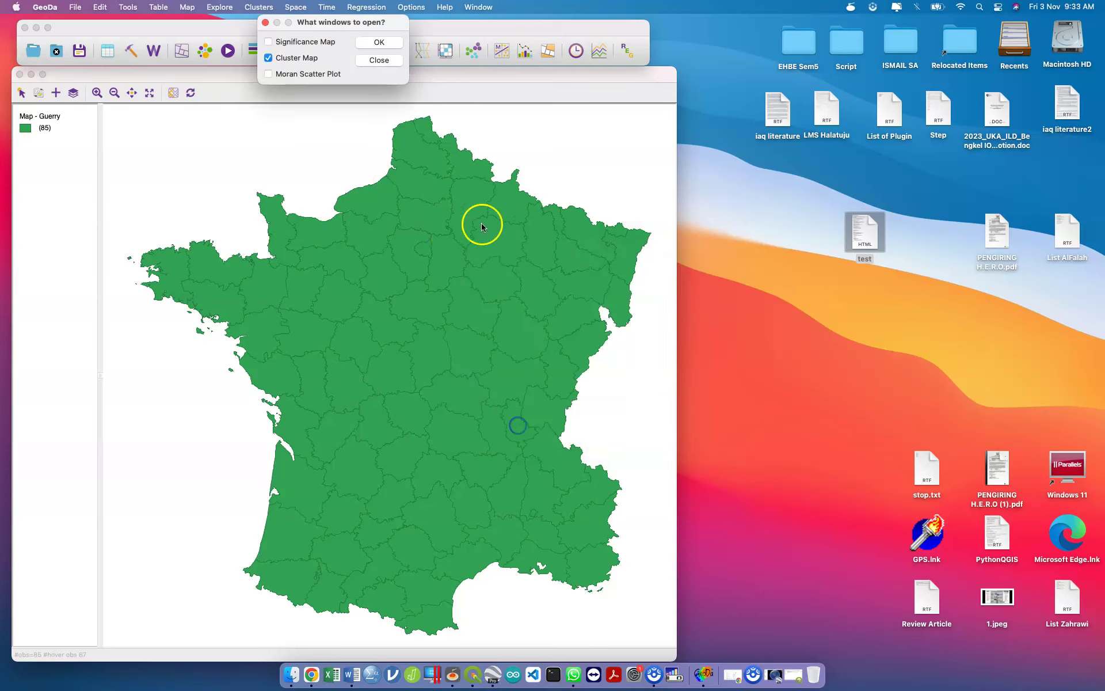
pyautogui.click(316, 41)
pyautogui.click(322, 74)
pyautogui.click(376, 43)
# Arrange the LISA significance and cluster maps beside the Guerry map, enlarge both, and move the Moran scatter plot next to them.
pyautogui.moveTo(323, 118); pyautogui.dragTo(811, 37)
pyautogui.moveTo(464, 118); pyautogui.dragTo(943, 287)
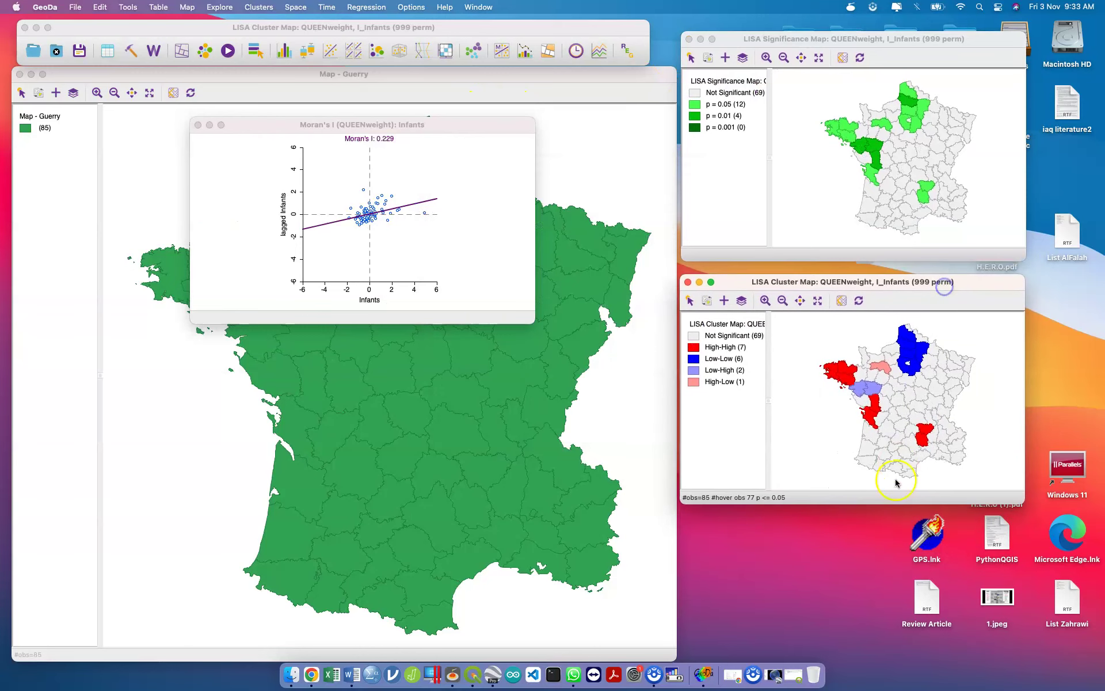
pyautogui.moveTo(1018, 497); pyautogui.dragTo(1093, 648)
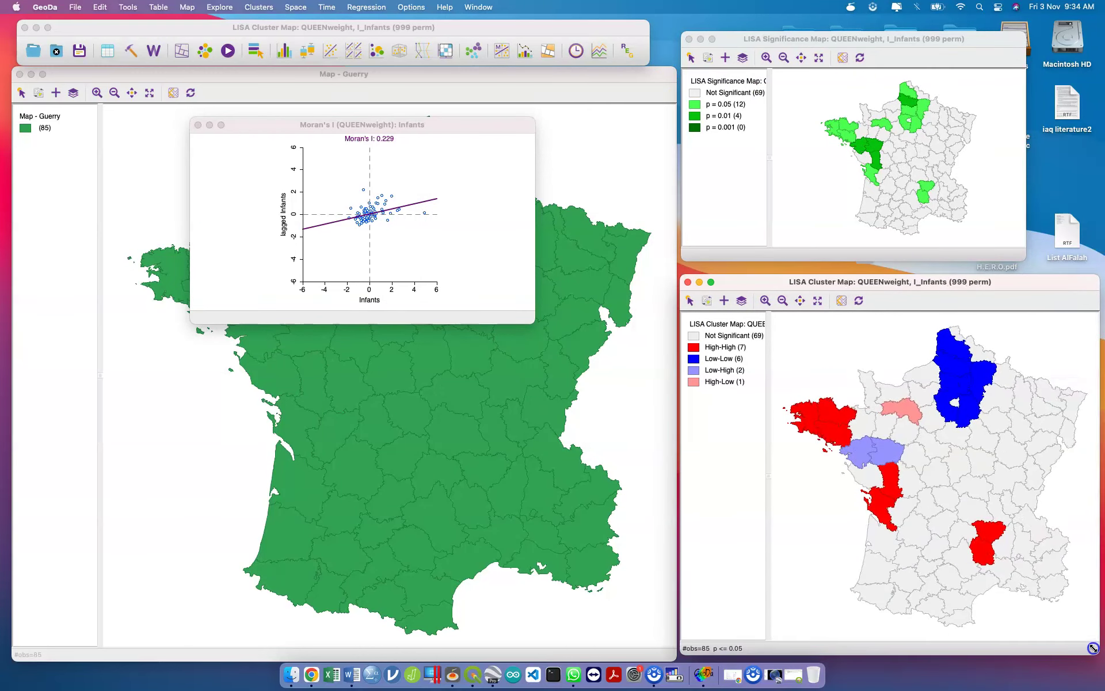
pyautogui.click(1020, 260)
pyautogui.moveTo(1020, 260); pyautogui.dragTo(1090, 272)
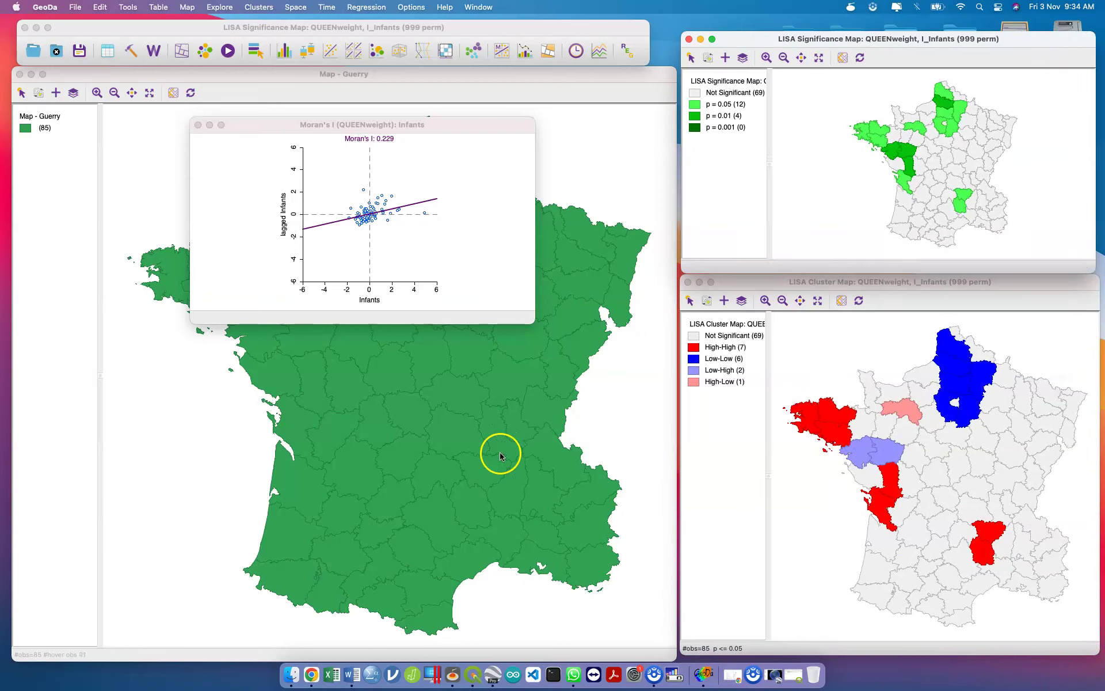
pyautogui.moveTo(345, 127); pyautogui.dragTo(489, 166)
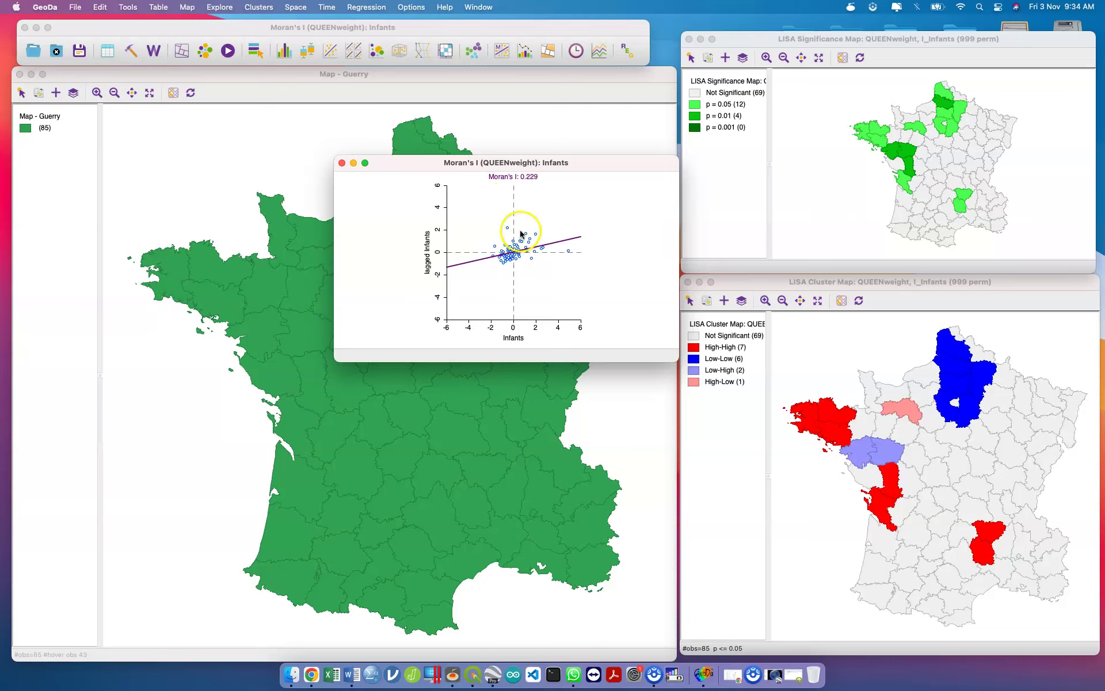
# Select the points in the high-high, low-low, low-high and high-low quadrants of the Moran scatter plot in turn.
pyautogui.moveTo(518, 200); pyautogui.dragTo(565, 247)
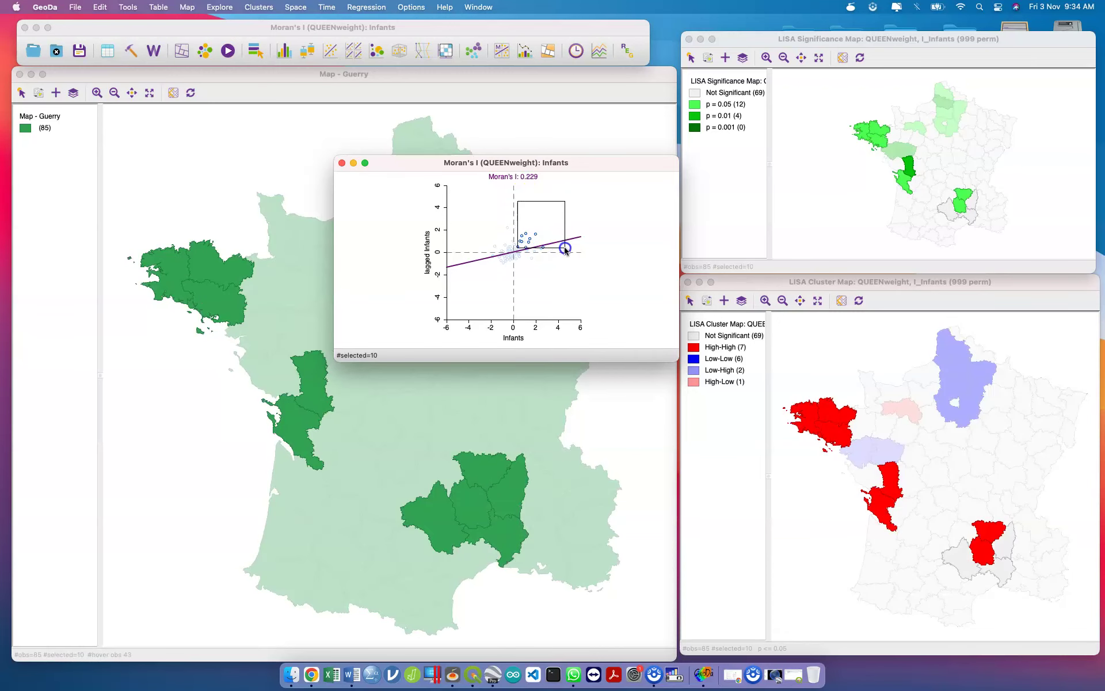
pyautogui.moveTo(470, 254); pyautogui.dragTo(509, 268)
pyautogui.moveTo(456, 191); pyautogui.dragTo(511, 249)
pyautogui.moveTo(568, 302); pyautogui.dragTo(512, 255)
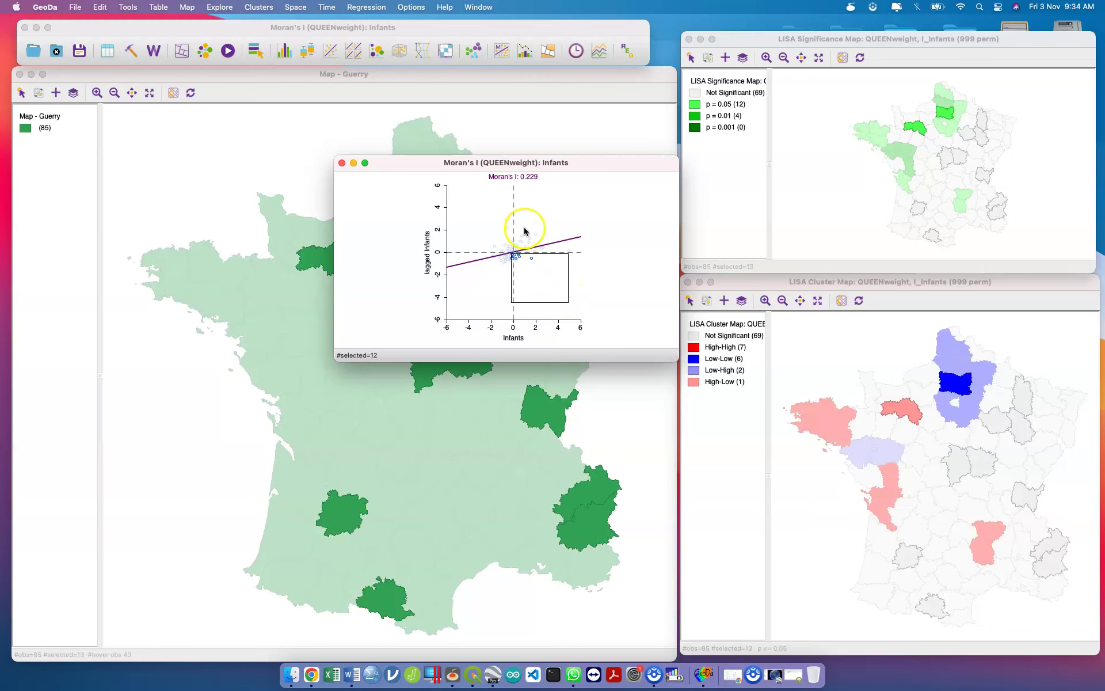
# Highlight the High-High, Low-Low, Low-High and High-Low categories of the LISA cluster map in turn, recheck Low-Low, and clear the selection.
pyautogui.click(693, 347)
pyautogui.click(693, 347)
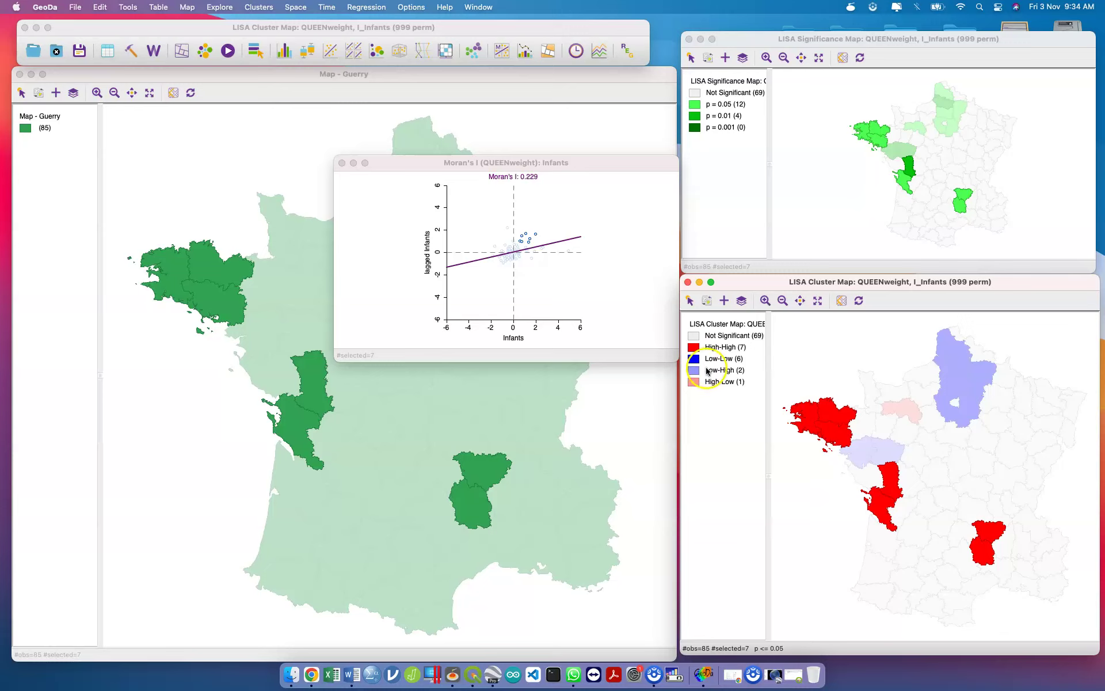
pyautogui.click(694, 361)
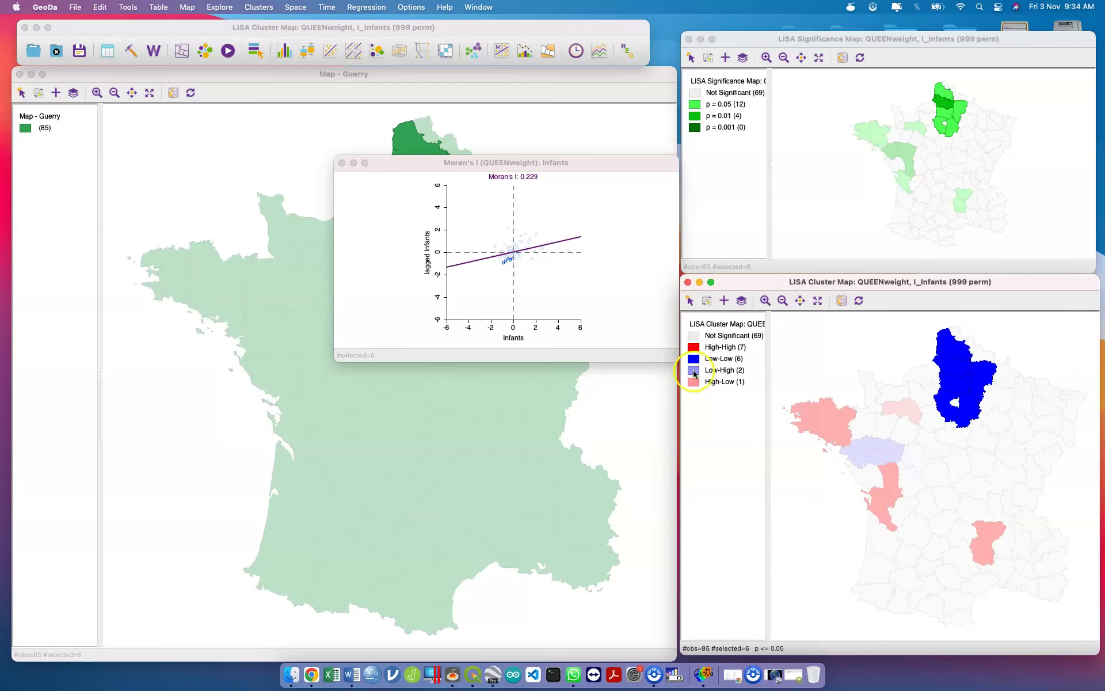
pyautogui.click(693, 371)
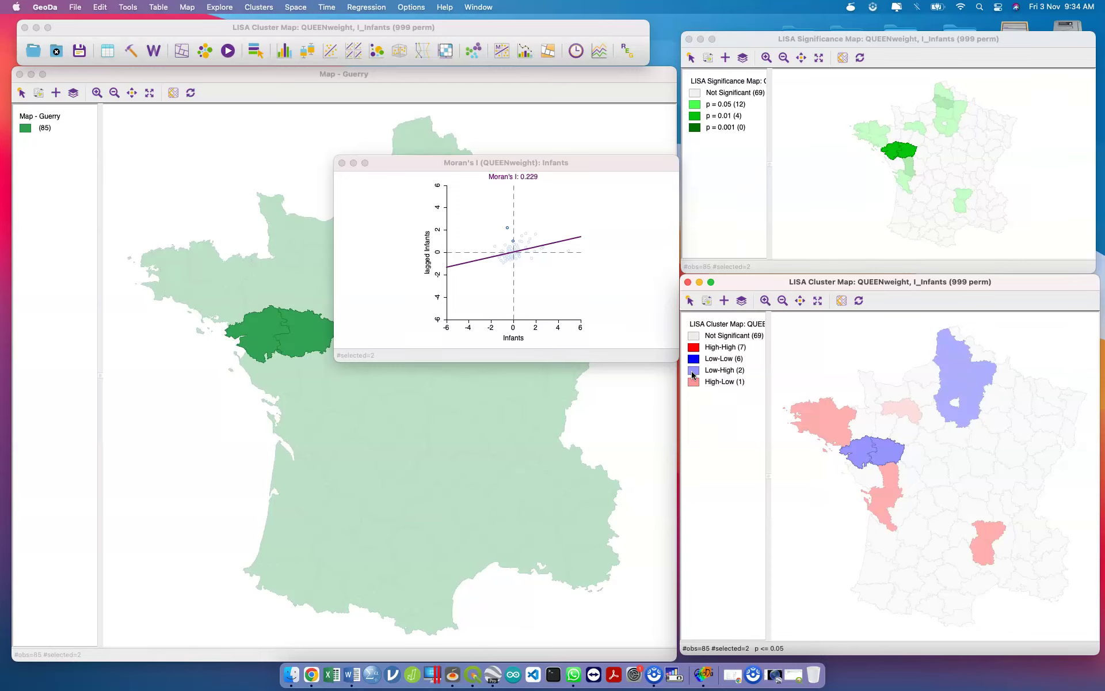
pyautogui.click(695, 383)
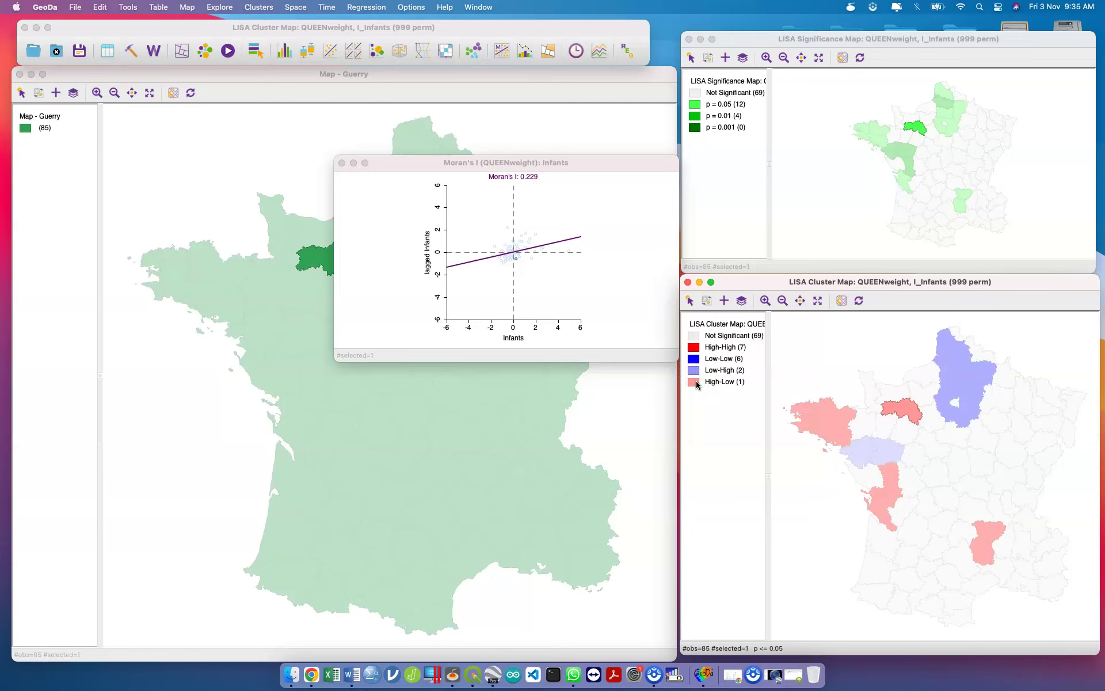
pyautogui.click(694, 360)
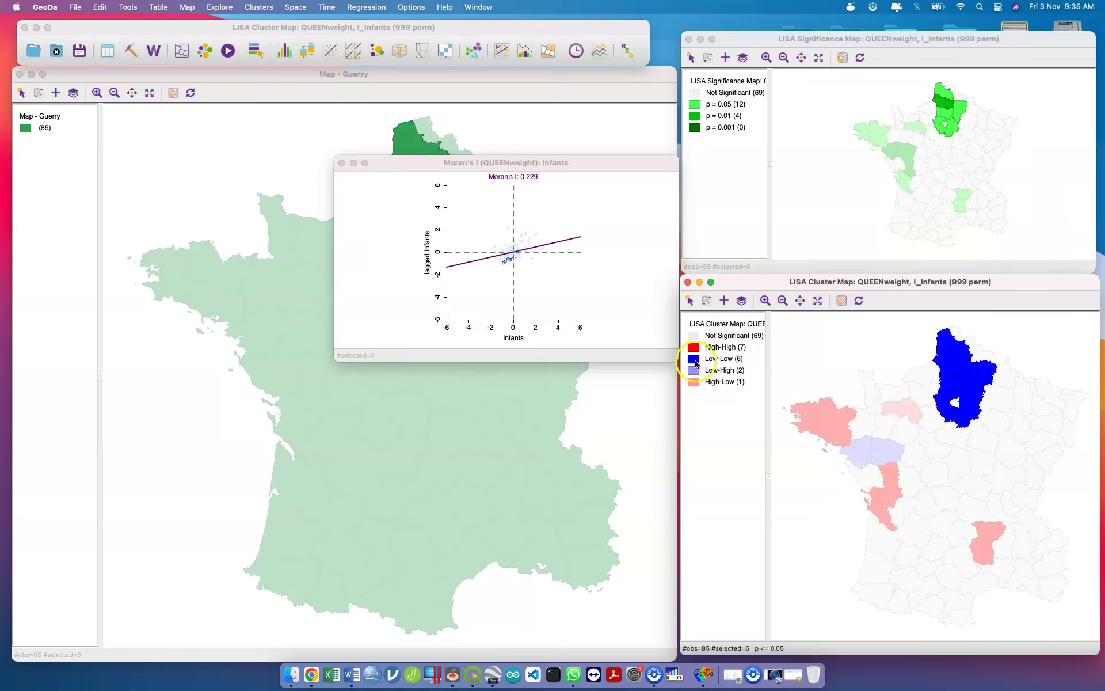
pyautogui.click(827, 352)
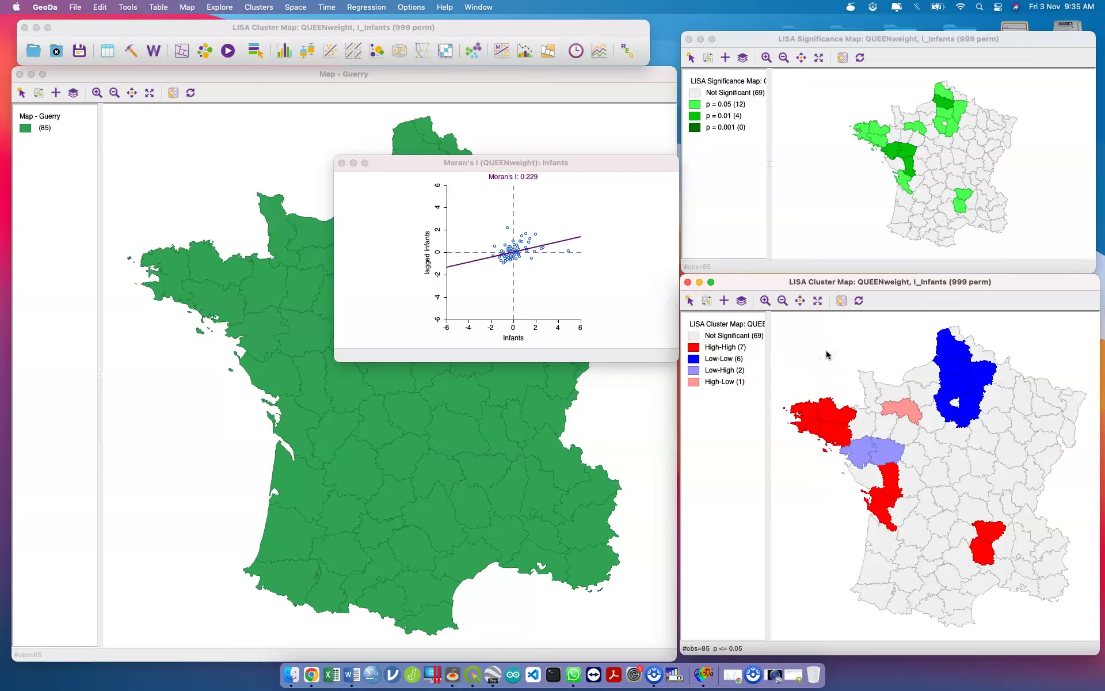
# Select all points in the Moran scatter plot, then clear the selection.
pyautogui.click(796, 303)
pyautogui.click(585, 164)
pyautogui.moveTo(470, 194); pyautogui.dragTo(573, 286)
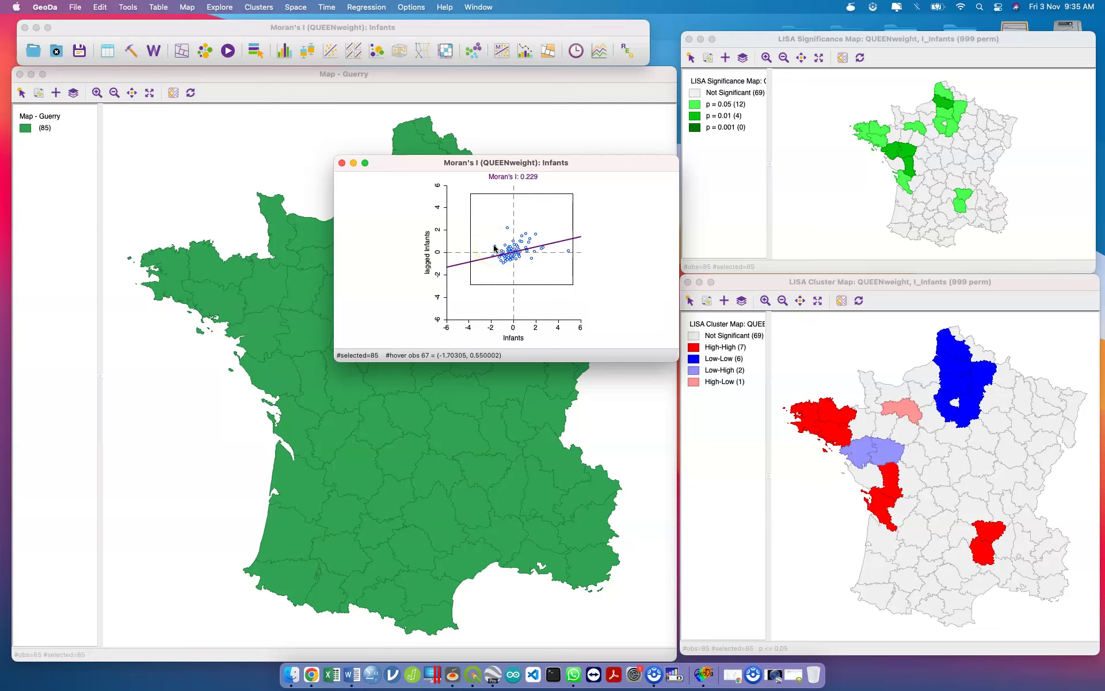
pyautogui.click(602, 229)
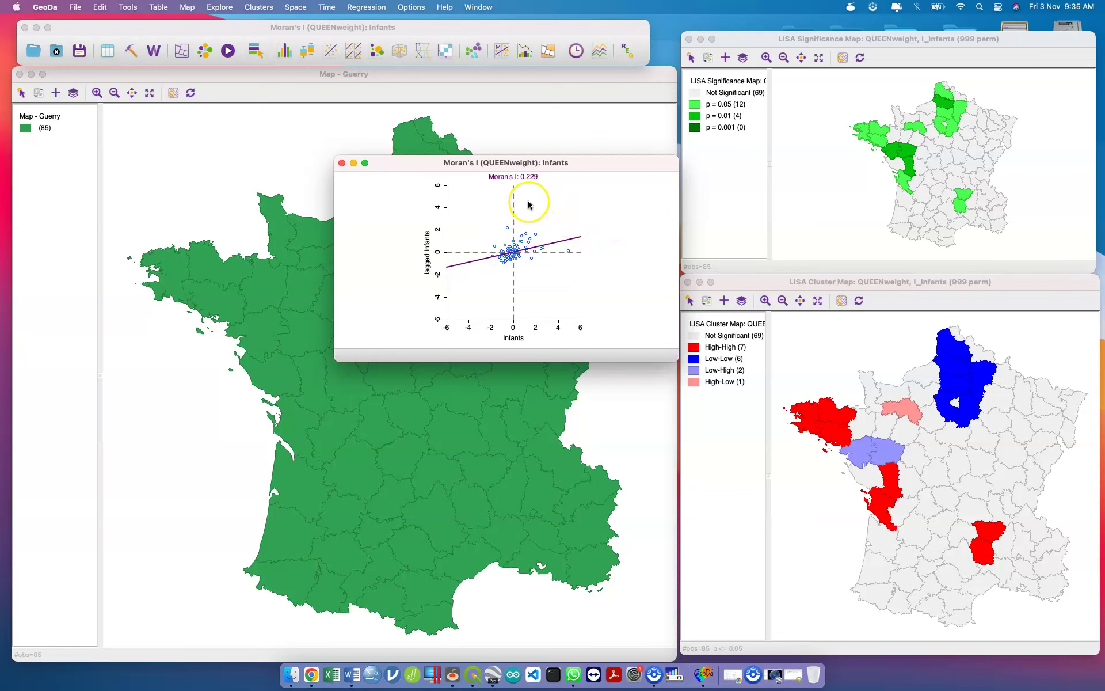
# Select the high-high, low-low, high-low and low-high points of the Moran scatter plot in turn again, then close the plot.
pyautogui.moveTo(515, 197); pyautogui.dragTo(562, 252)
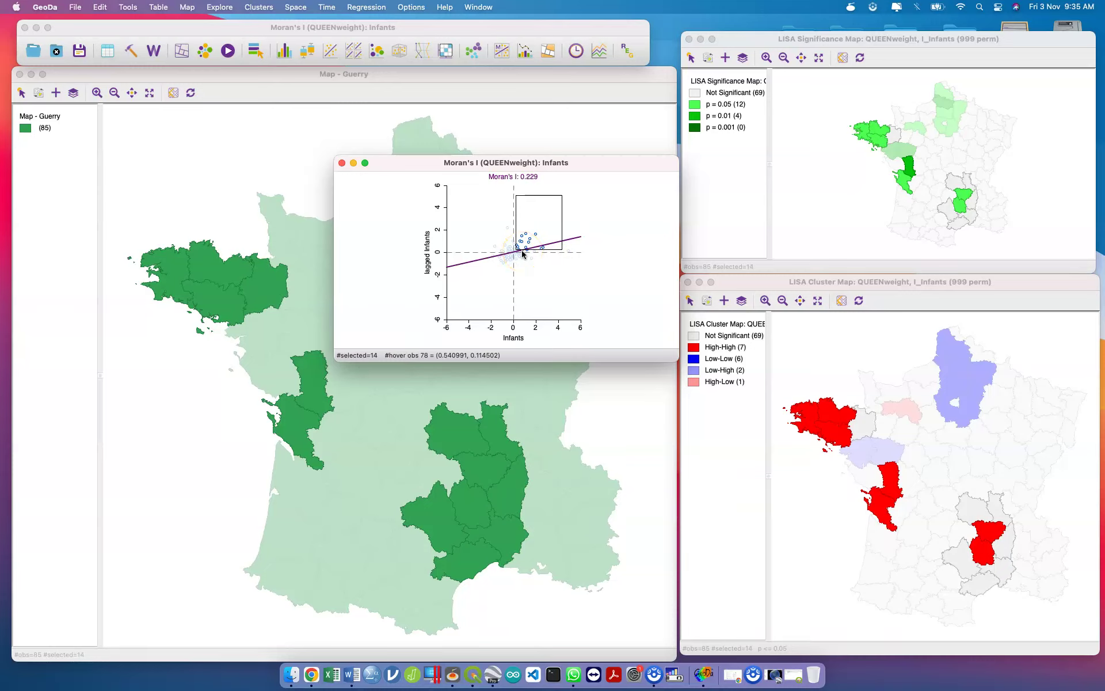
pyautogui.moveTo(495, 253)
pyautogui.mouseDown()
pyautogui.moveTo(478, 258)
pyautogui.moveTo(511, 270)
pyautogui.mouseUp()
pyautogui.moveTo(572, 289); pyautogui.dragTo(514, 256)
pyautogui.moveTo(457, 195); pyautogui.dragTo(513, 255)
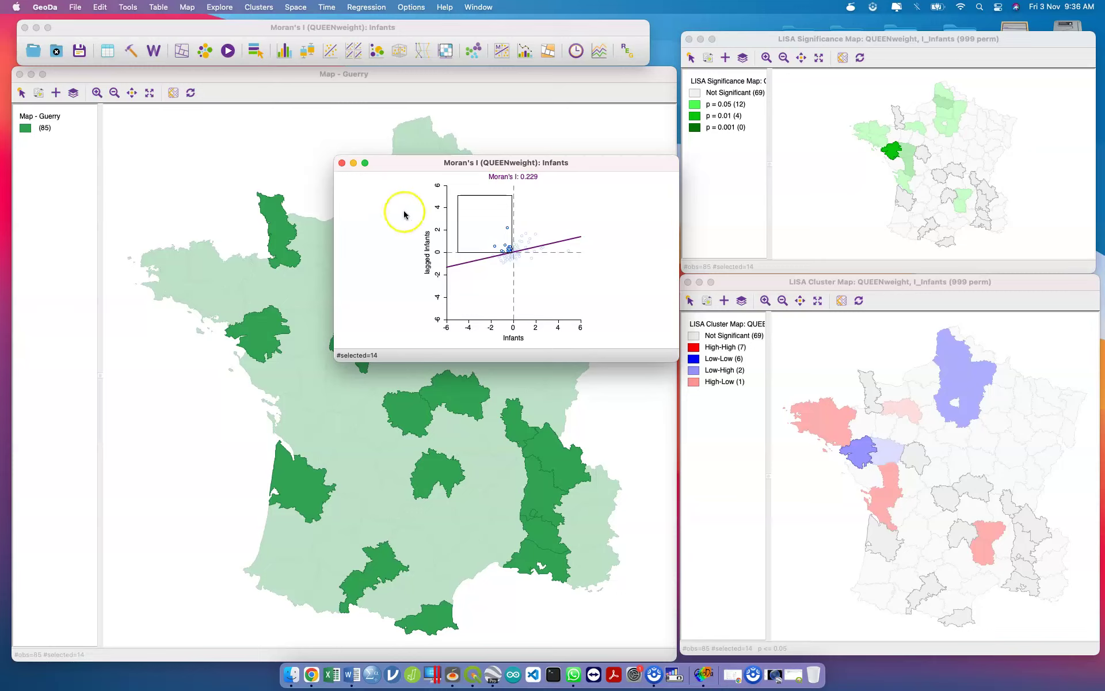
pyautogui.click(342, 164)
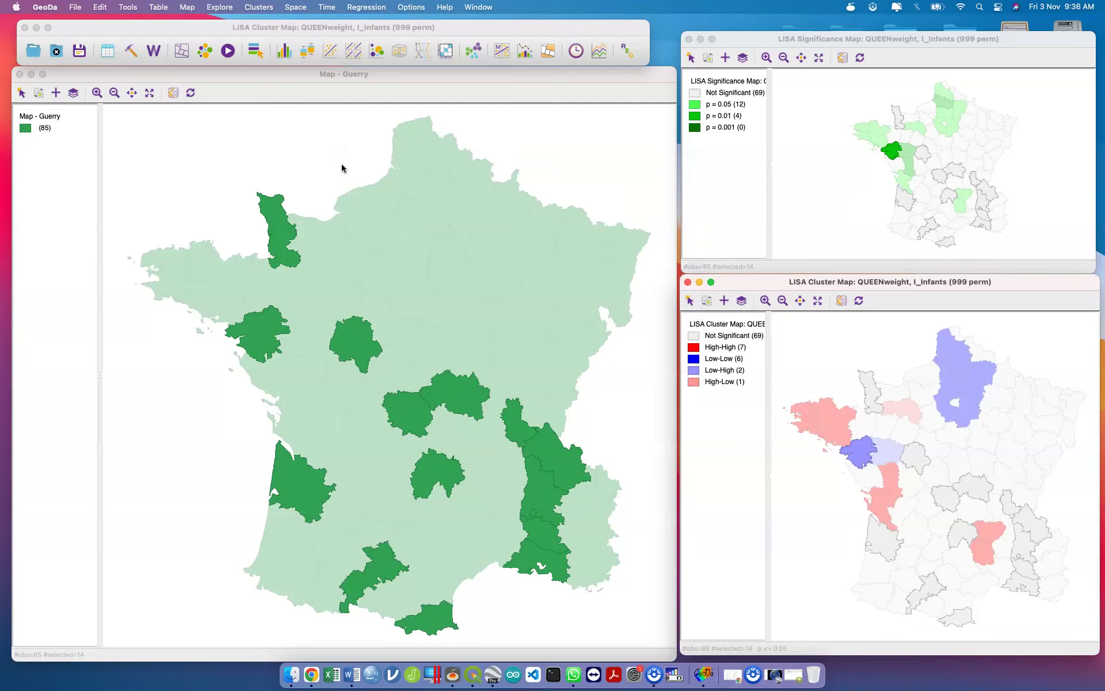
# Start another Univariate Local Moran's I on Infants with QUEENweight after browsing the available variables.
pyautogui.click(265, 12)
pyautogui.moveTo(296, 7)
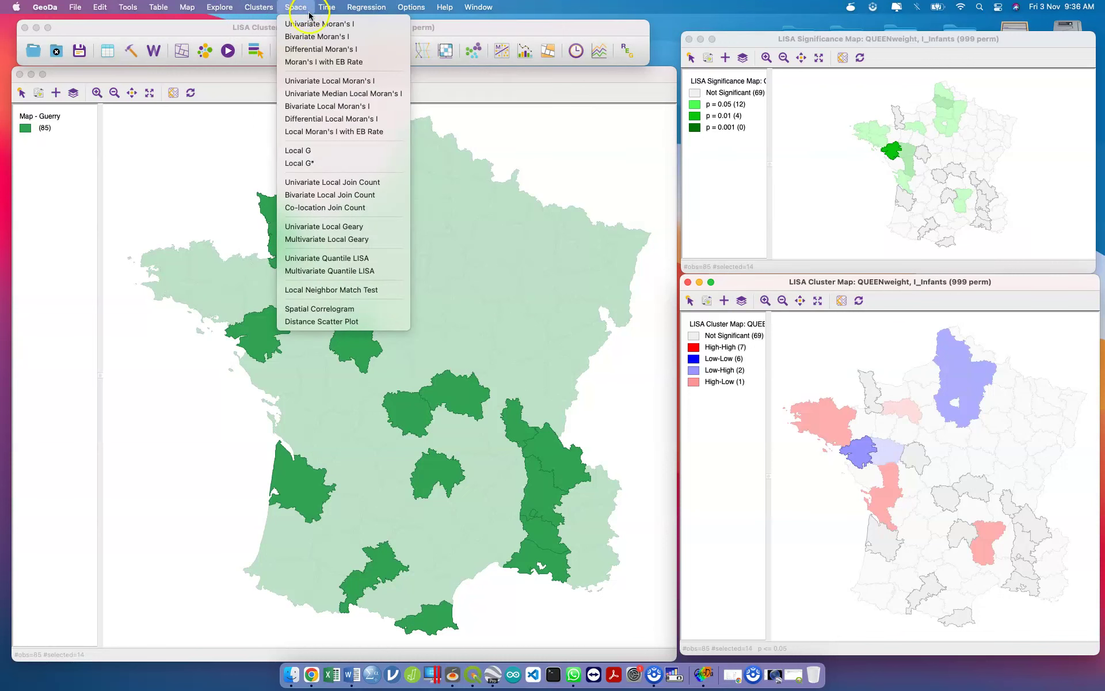
pyautogui.click(331, 81)
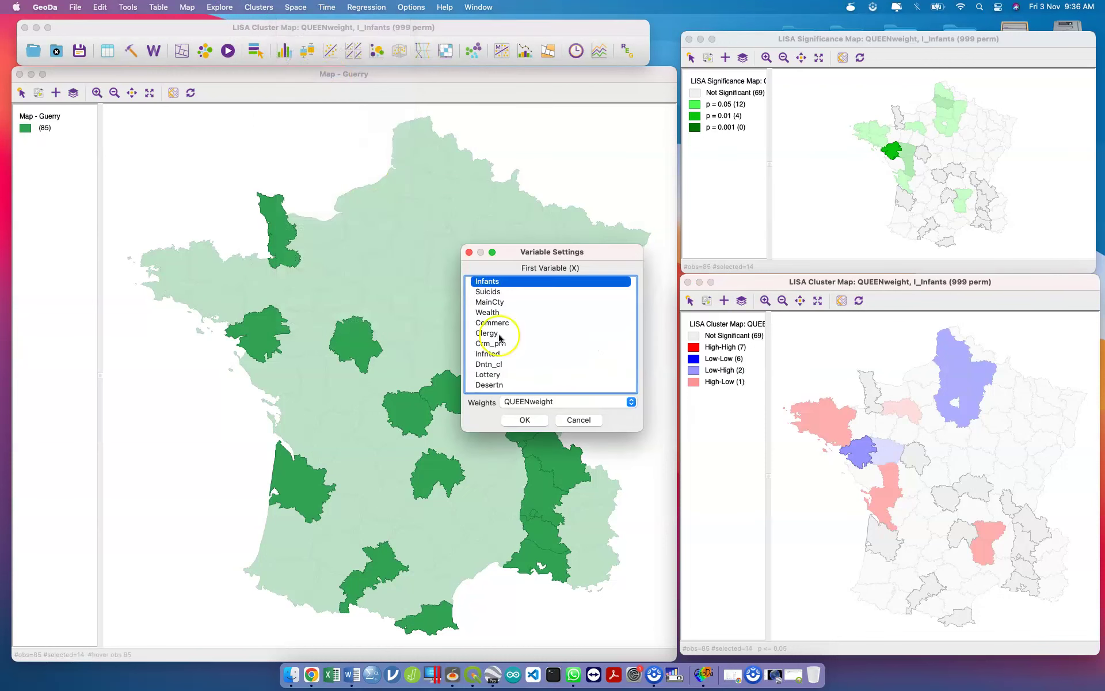
pyautogui.scroll(3, 509, 328)
pyautogui.scroll(2, 512, 314)
pyautogui.scroll(-5, 511, 314)
pyautogui.scroll(-2, 511, 313)
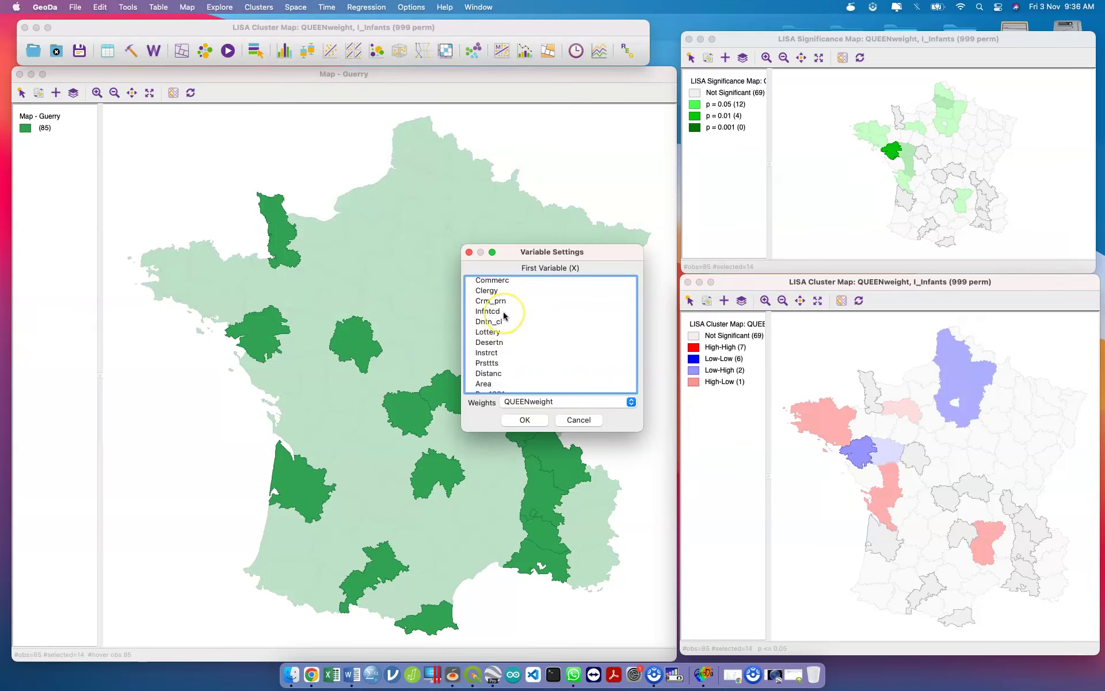
pyautogui.scroll(-1, 504, 315)
pyautogui.scroll(10, 505, 315)
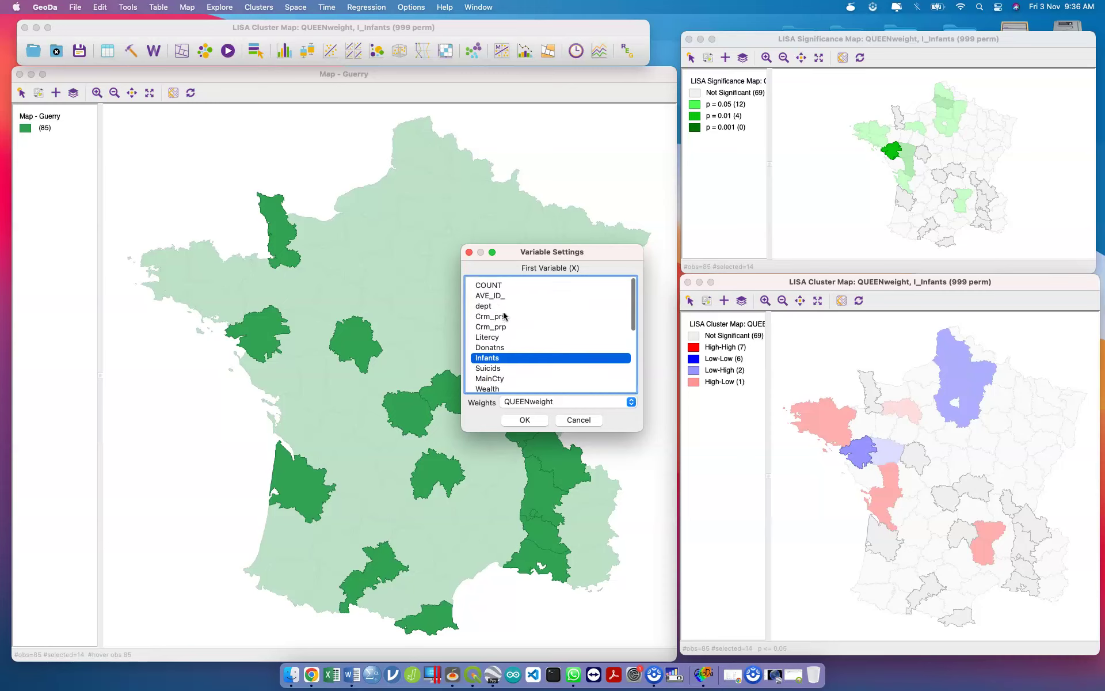
pyautogui.scroll(-3, 500, 326)
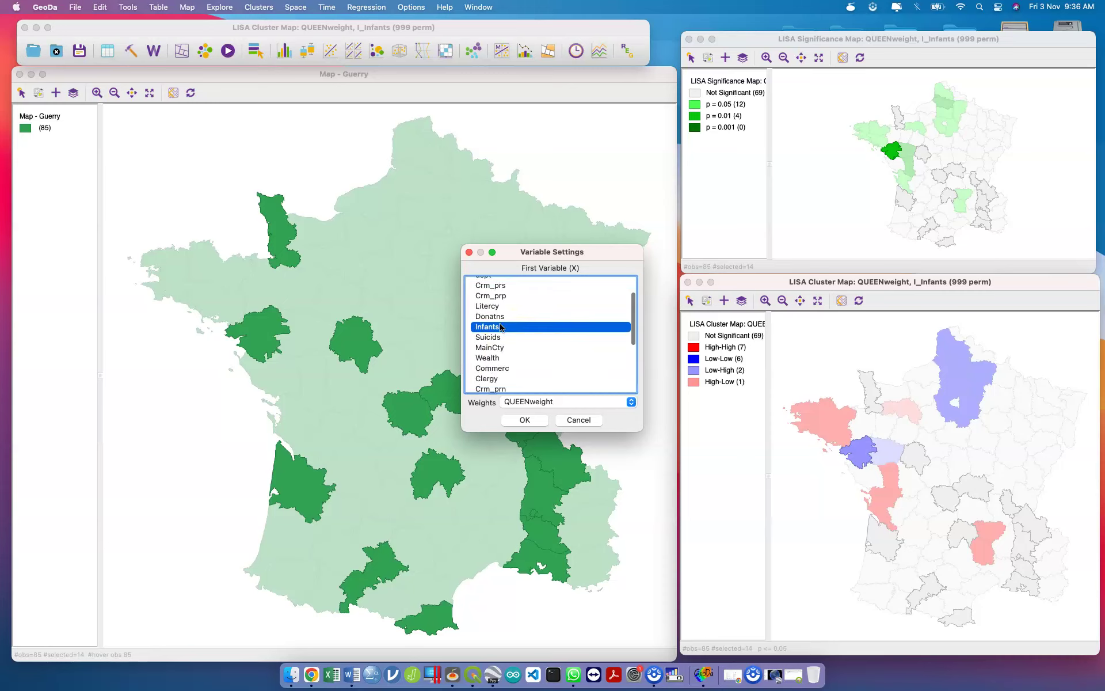
pyautogui.click(533, 418)
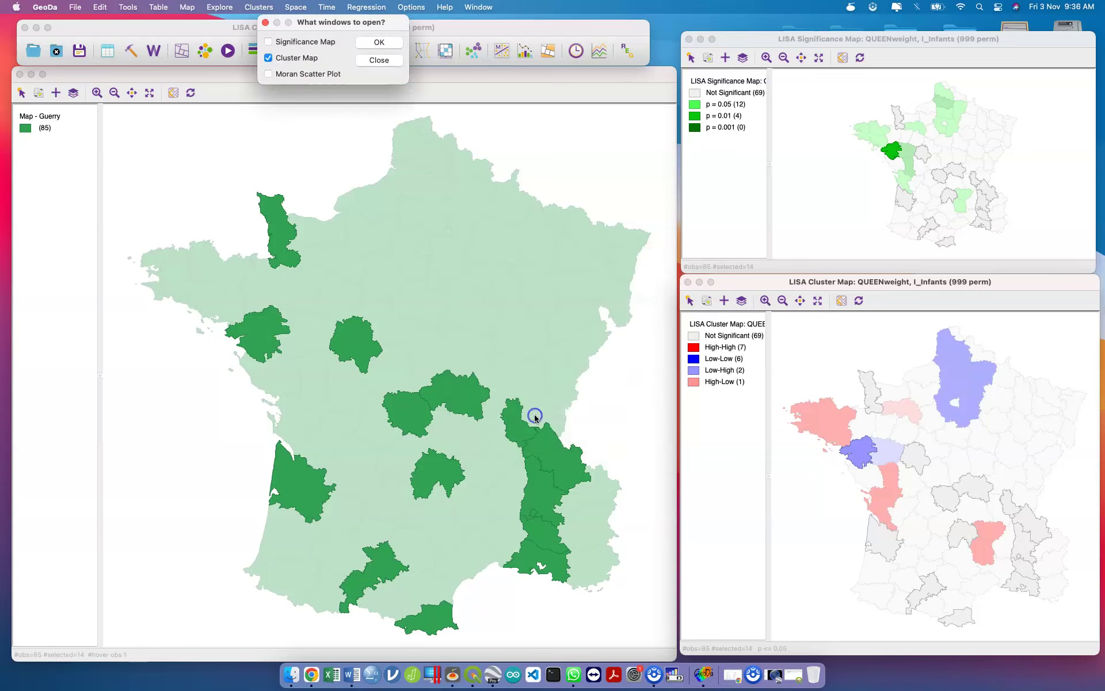
# Open only the Significance Map for the repeated Infants analysis, enlarge its window, and close it.
pyautogui.click(301, 42)
pyautogui.click(296, 57)
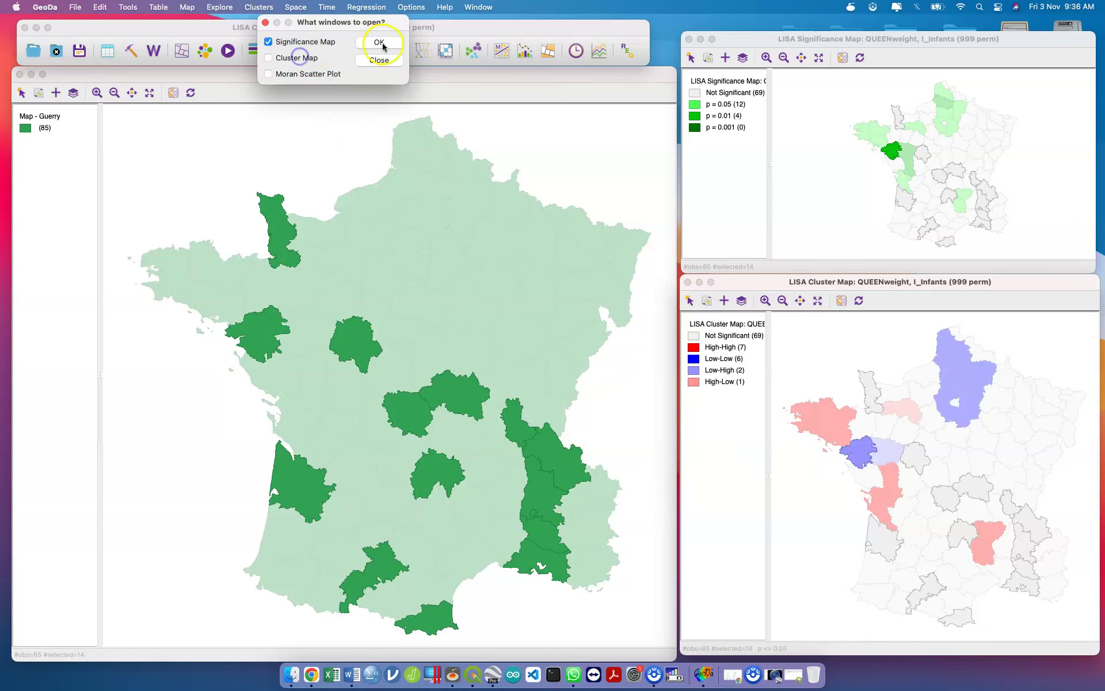
pyautogui.click(379, 42)
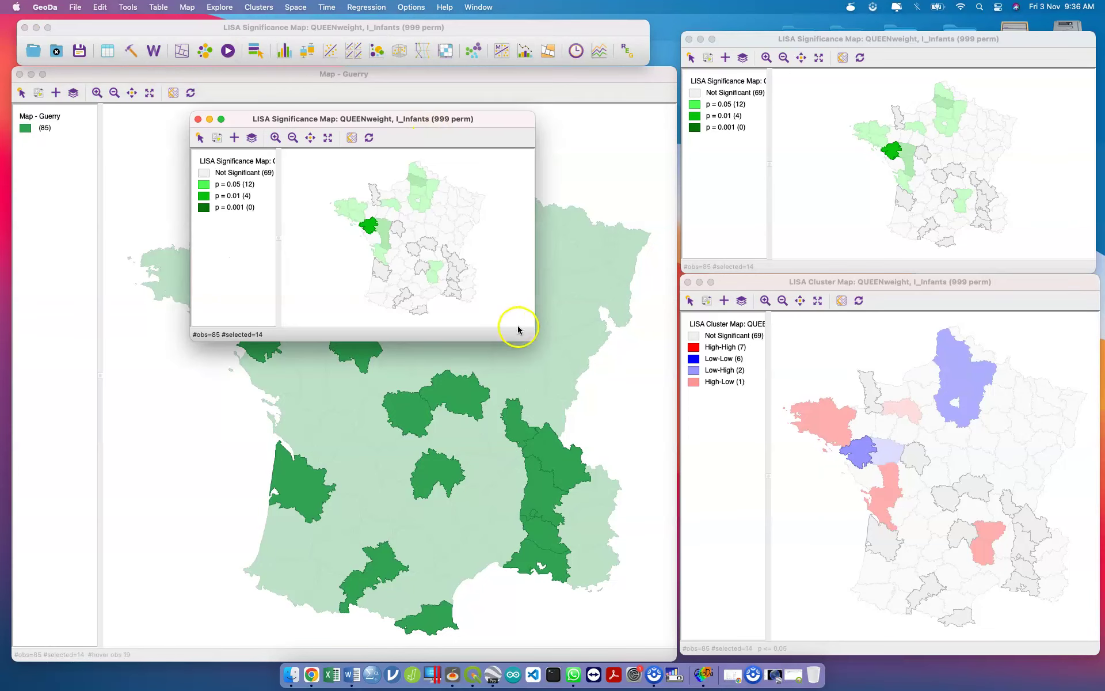
pyautogui.moveTo(529, 334); pyautogui.dragTo(656, 461)
pyautogui.click(198, 119)
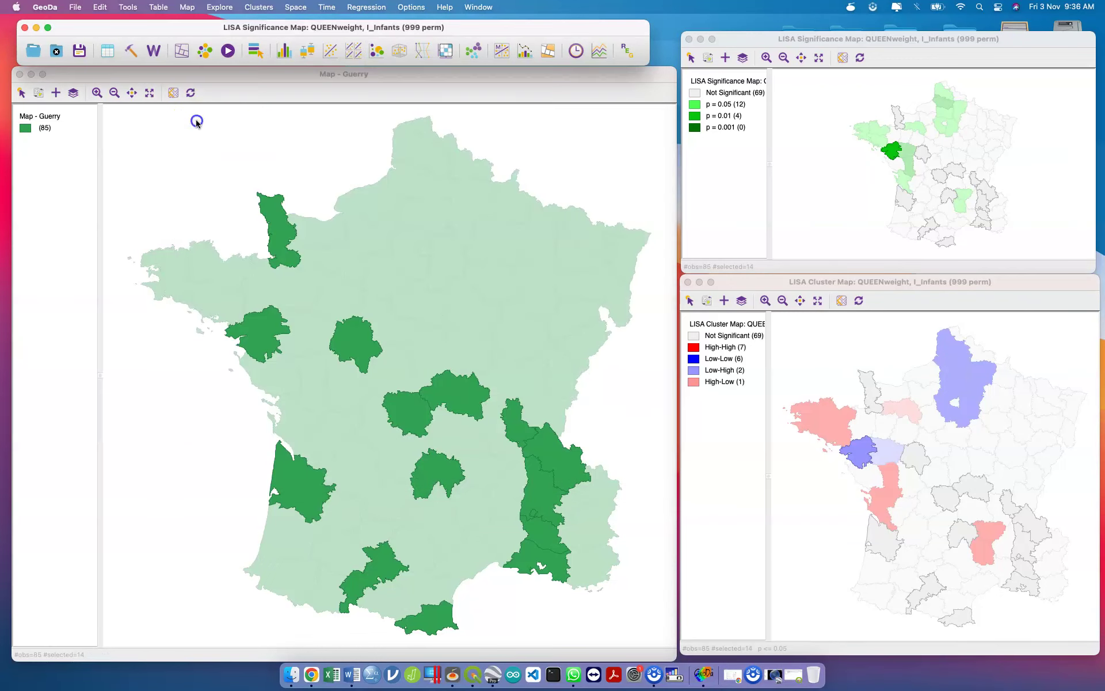
# Set up another Univariate Local Moran's I analysis on Infants using the QUEENweight spatial weights.
pyautogui.click(251, 9)
pyautogui.moveTo(295, 6)
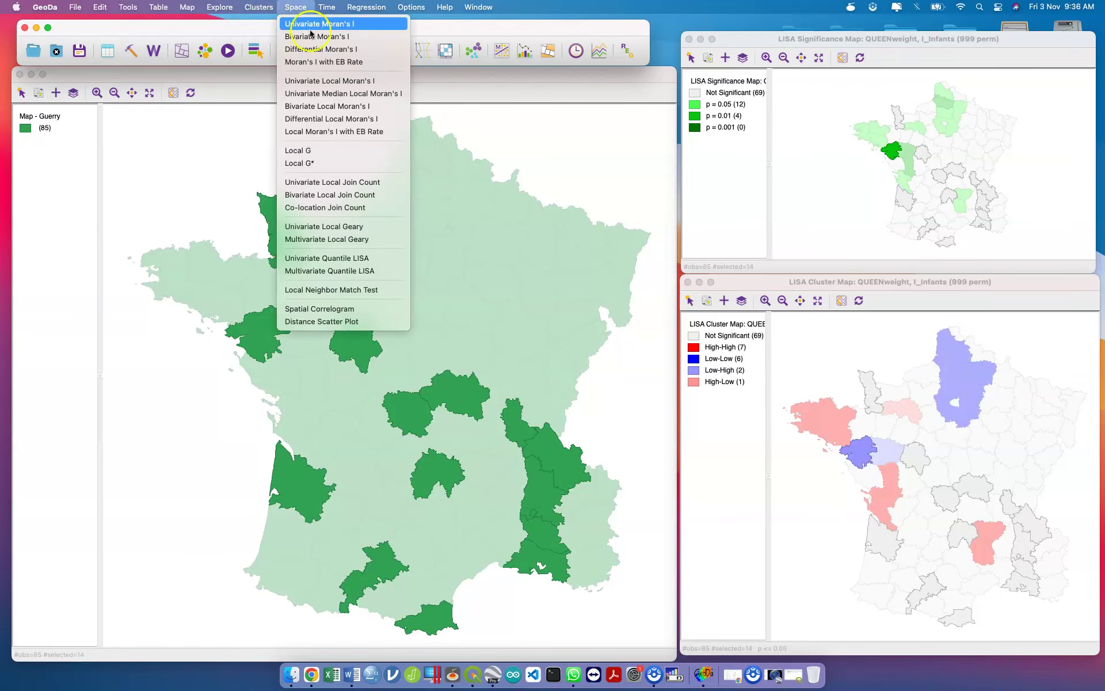
pyautogui.click(339, 84)
pyautogui.scroll(-3, 510, 347)
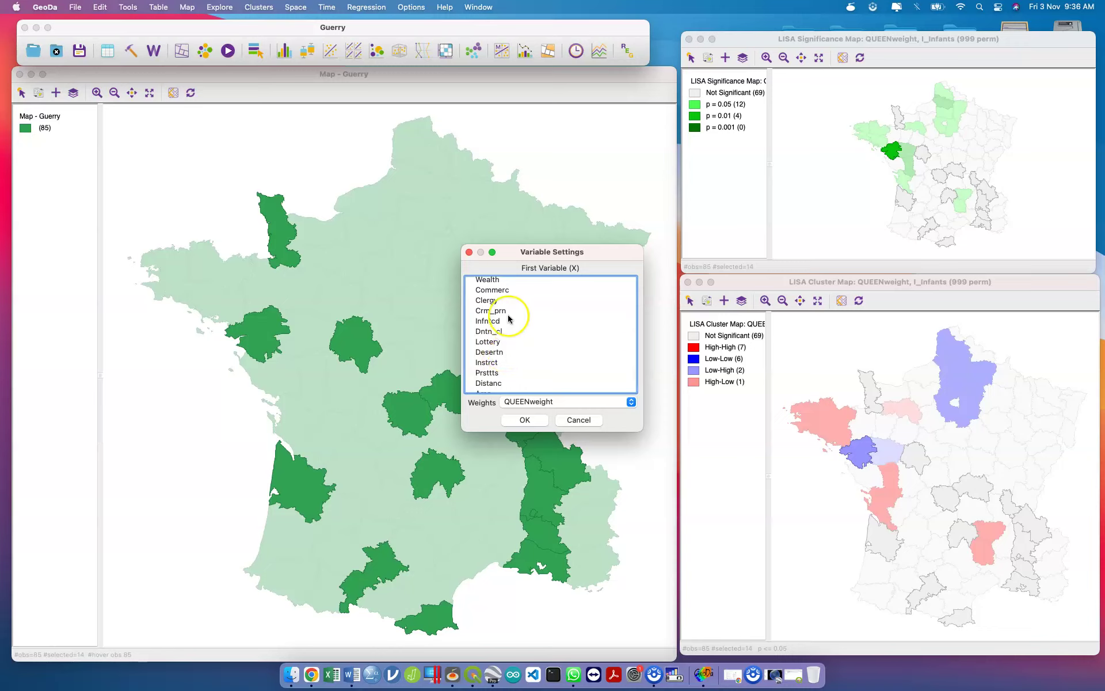
pyautogui.click(508, 313)
pyautogui.scroll(3, 507, 322)
pyautogui.scroll(-5, 509, 326)
pyautogui.scroll(10, 509, 326)
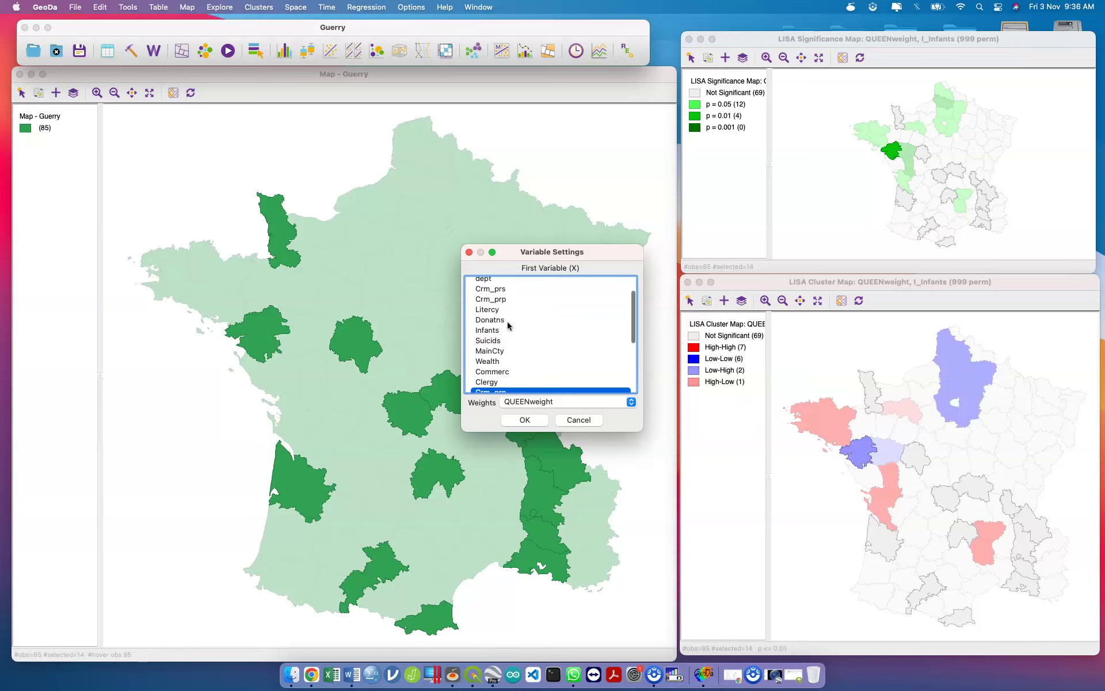
pyautogui.click(507, 328)
pyautogui.click(525, 420)
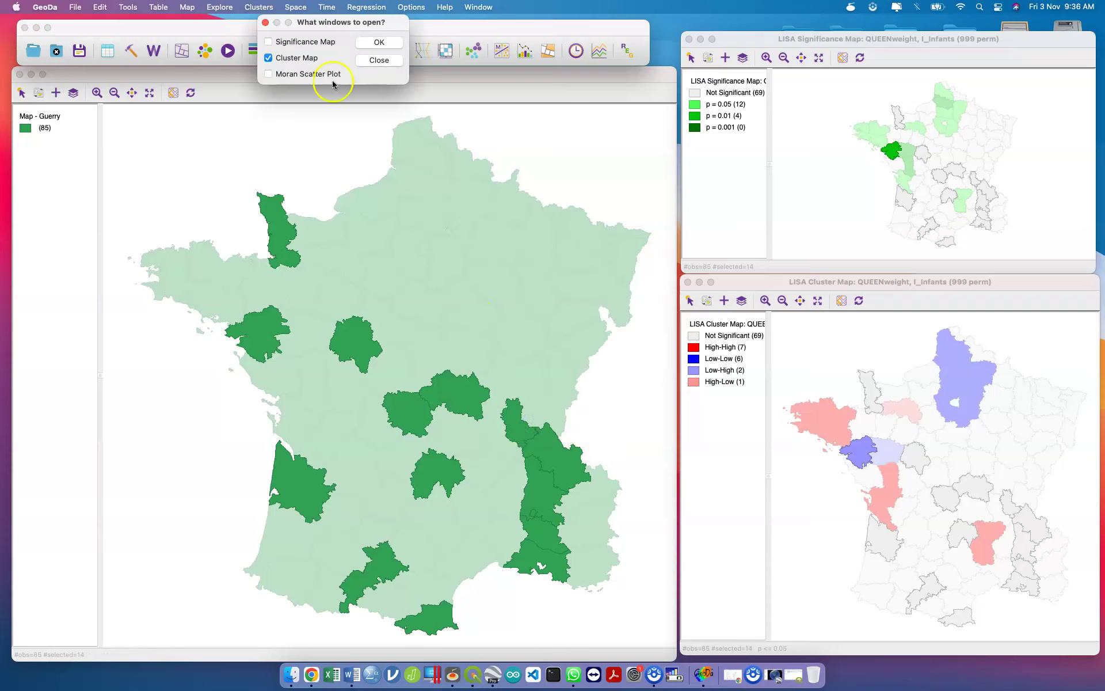
# Open the Significance Map, Cluster Map and Moran Scatter Plot for Infants, and spread their windows apart.
pyautogui.click(307, 43)
pyautogui.click(321, 75)
pyautogui.click(382, 42)
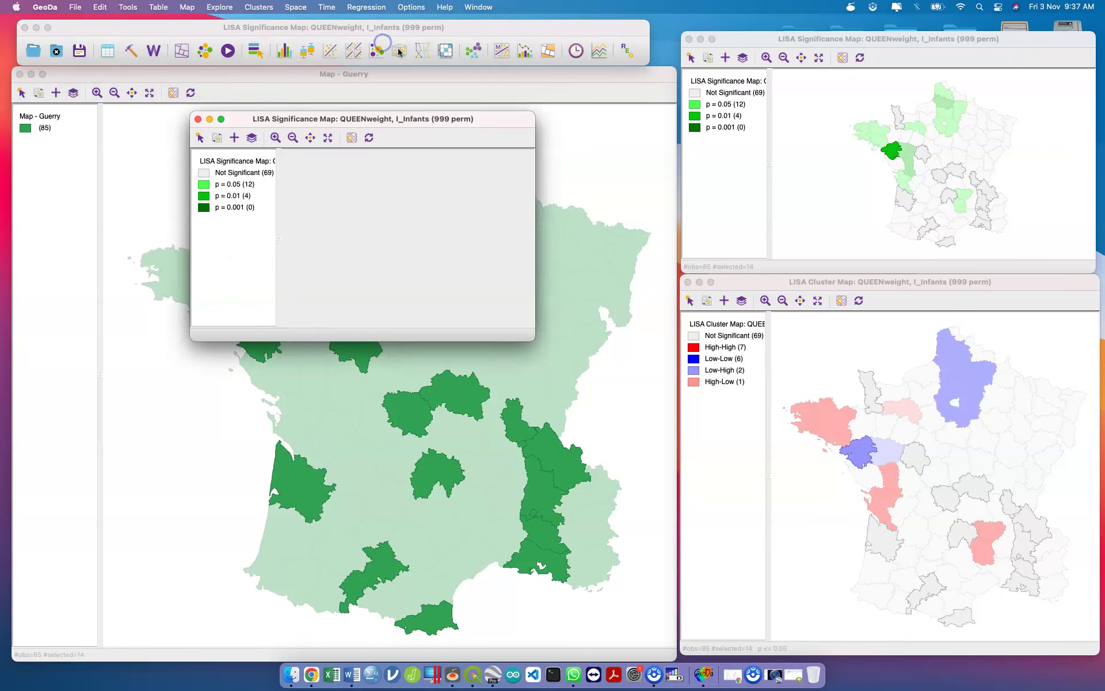
pyautogui.moveTo(476, 120); pyautogui.dragTo(894, 262)
pyautogui.moveTo(477, 129); pyautogui.dragTo(495, 197)
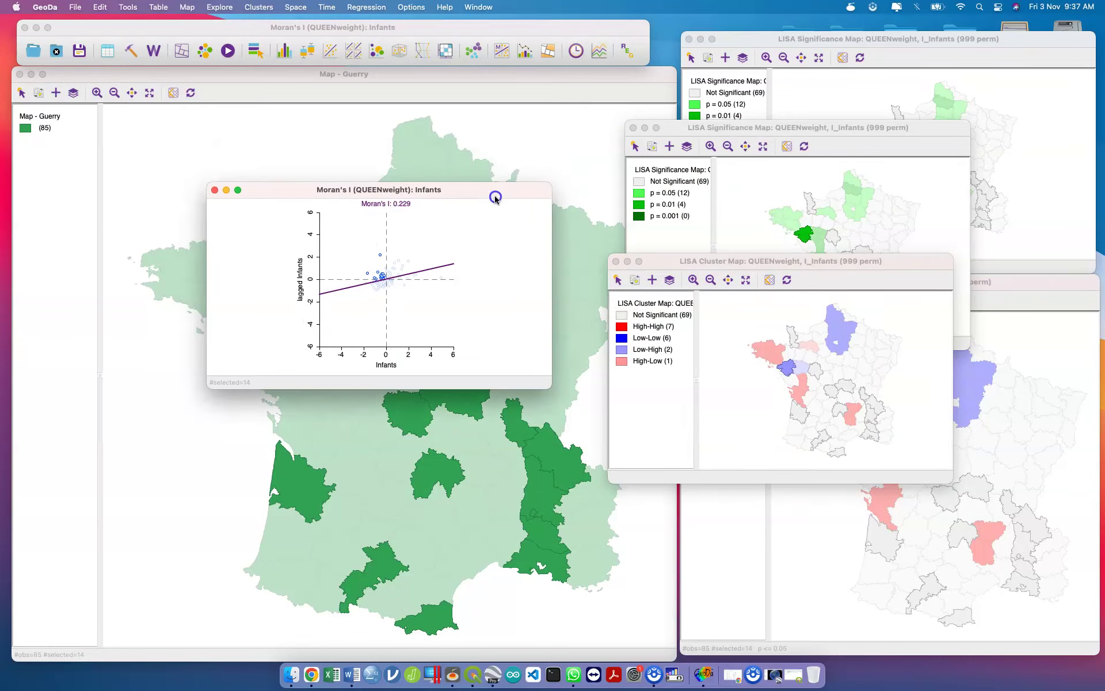
# Enlarge the Moran scatter plot window, clear the current point selection in it, and reposition the window.
pyautogui.moveTo(545, 388); pyautogui.dragTo(889, 660)
pyautogui.moveTo(311, 378); pyautogui.dragTo(343, 450)
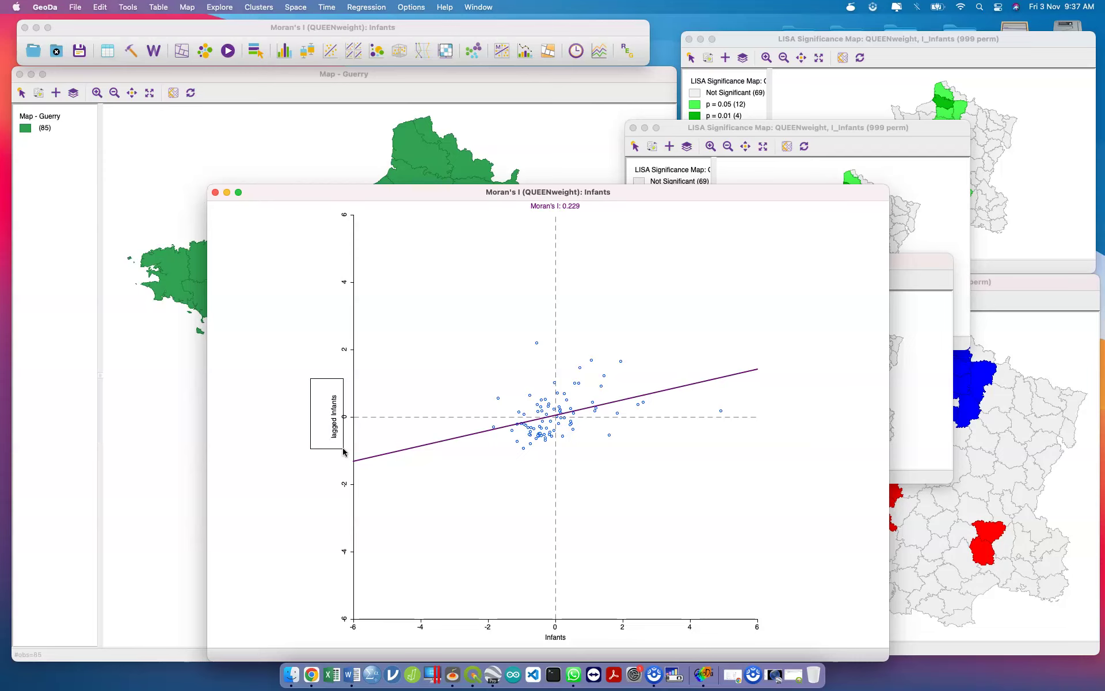
pyautogui.moveTo(447, 194); pyautogui.dragTo(432, 101)
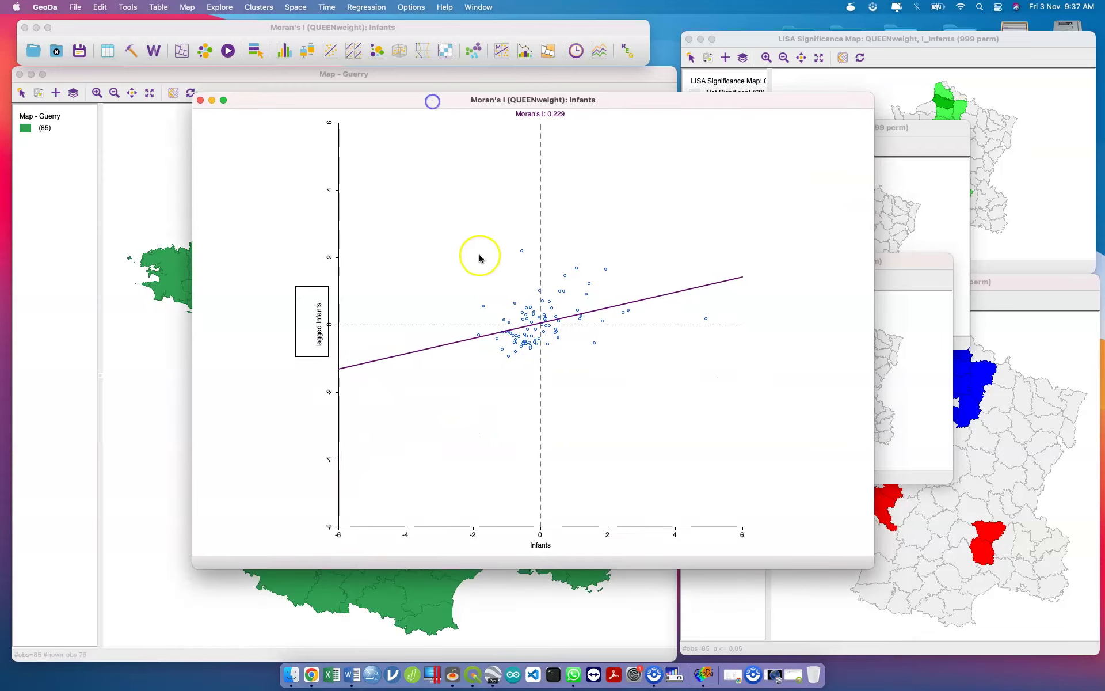
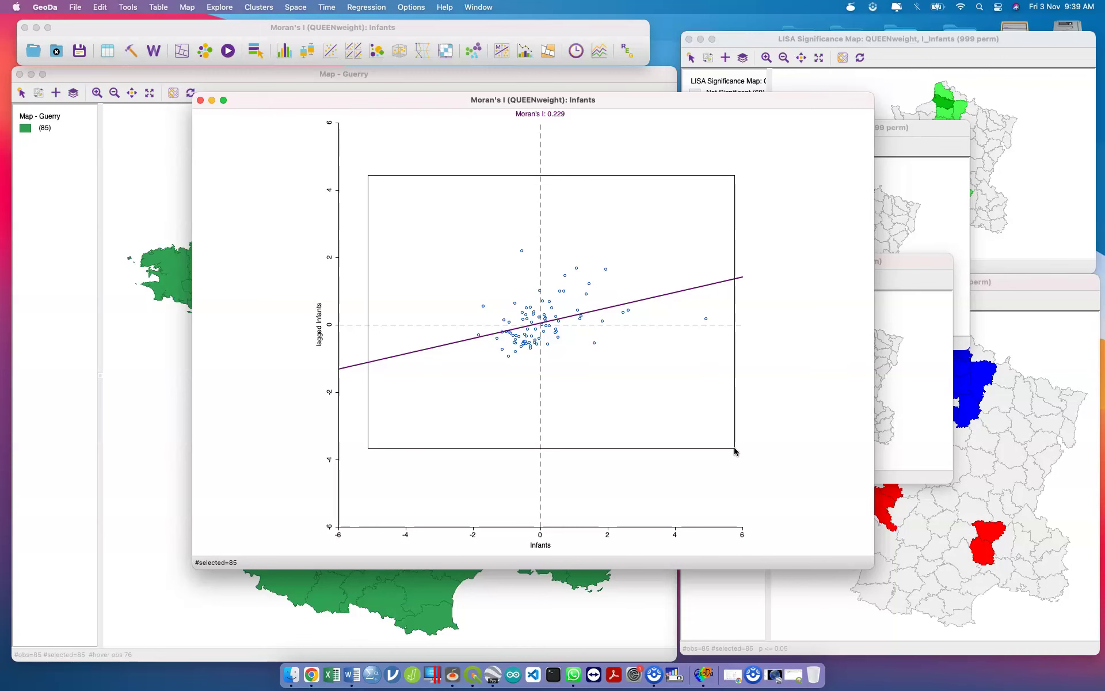
# Close the Moran scatter plot and all open LISA significance and cluster maps, leaving only the Guerry map.
pyautogui.click(201, 101)
pyautogui.click(614, 254)
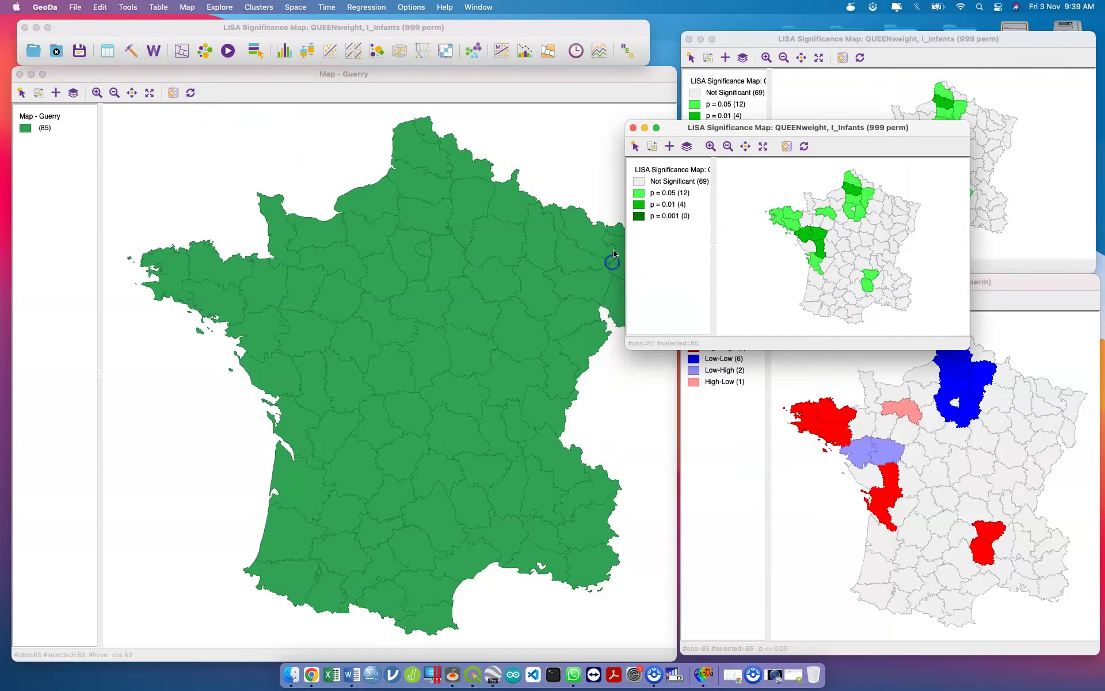
pyautogui.click(633, 128)
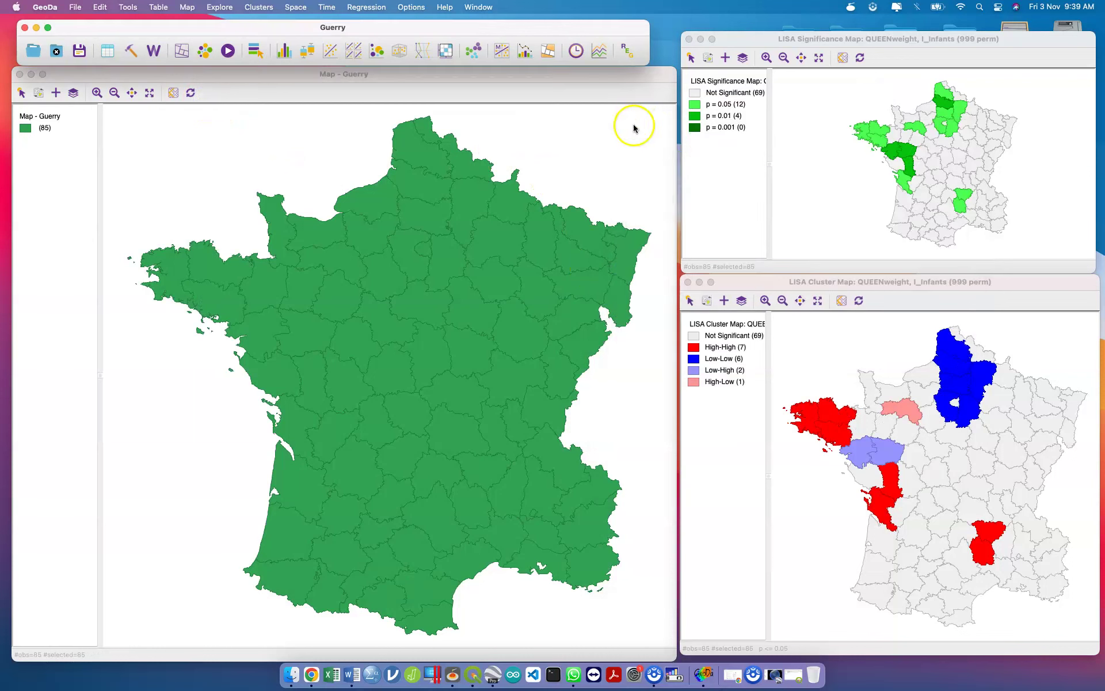
pyautogui.click(688, 39)
pyautogui.click(688, 282)
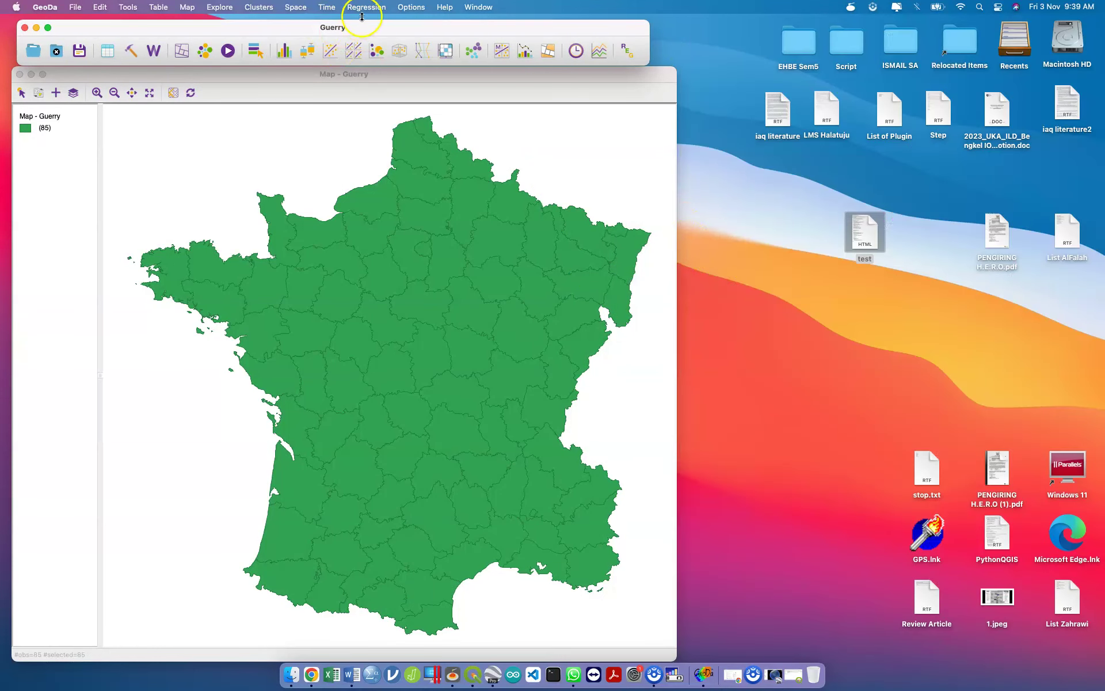
# Start a regression with Wealth as the dependent variable and Suicids and Infants as covariates.
pyautogui.click(296, 7)
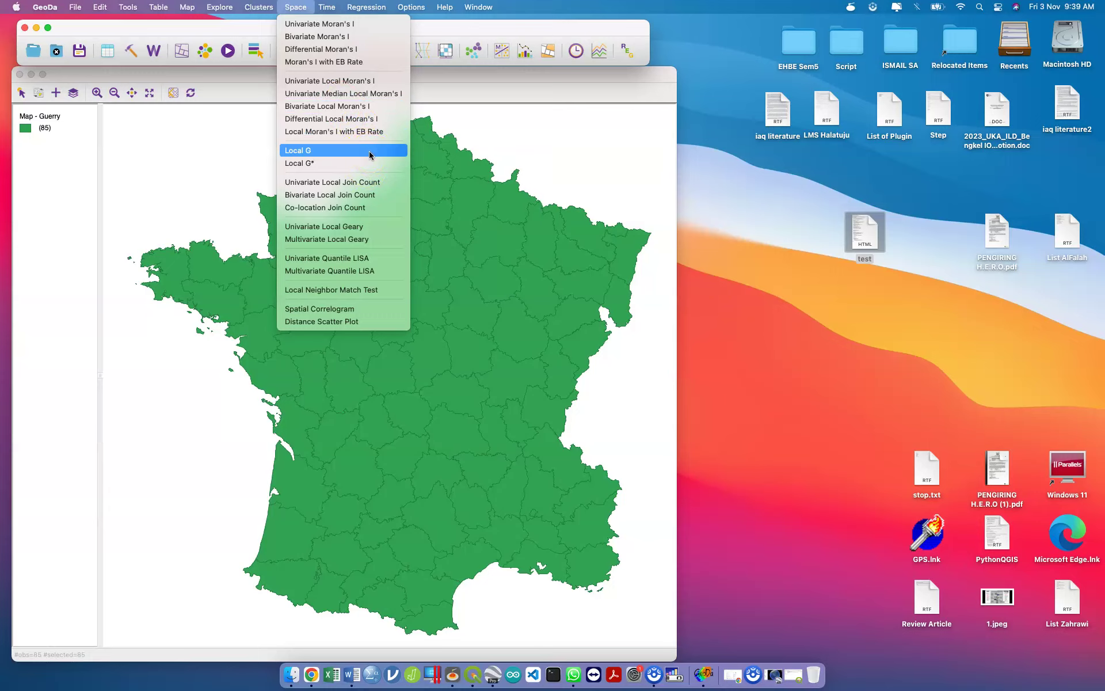
pyautogui.click(334, 9)
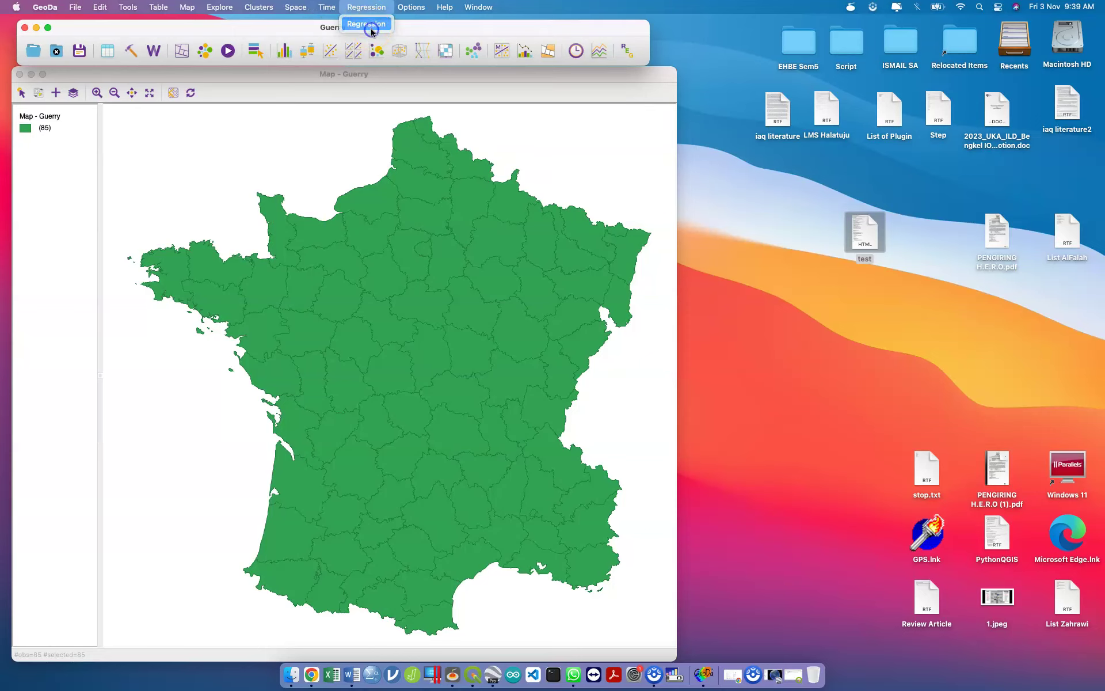
pyautogui.click(365, 23)
pyautogui.moveTo(469, 309); pyautogui.dragTo(815, 506)
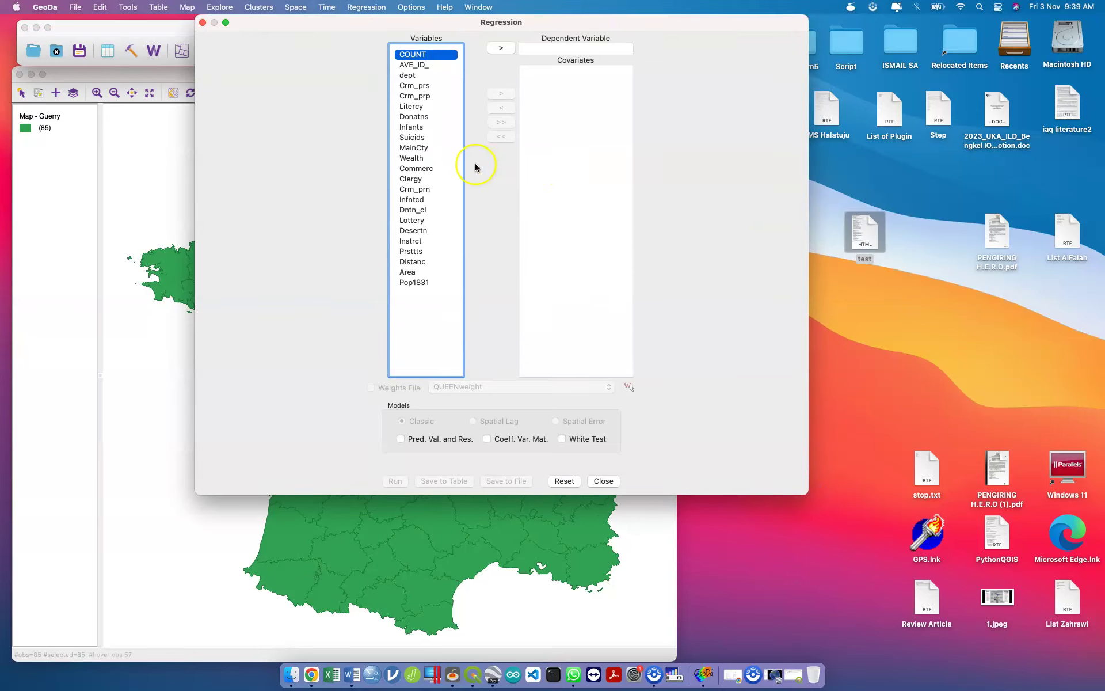
pyautogui.click(418, 157)
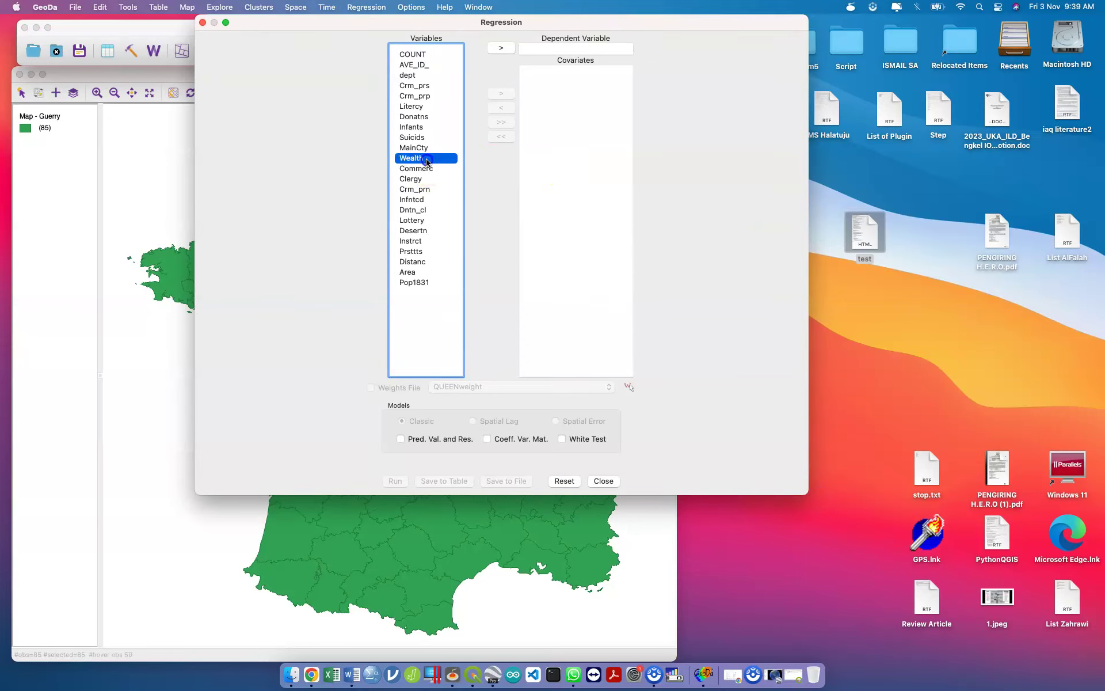
pyautogui.click(494, 49)
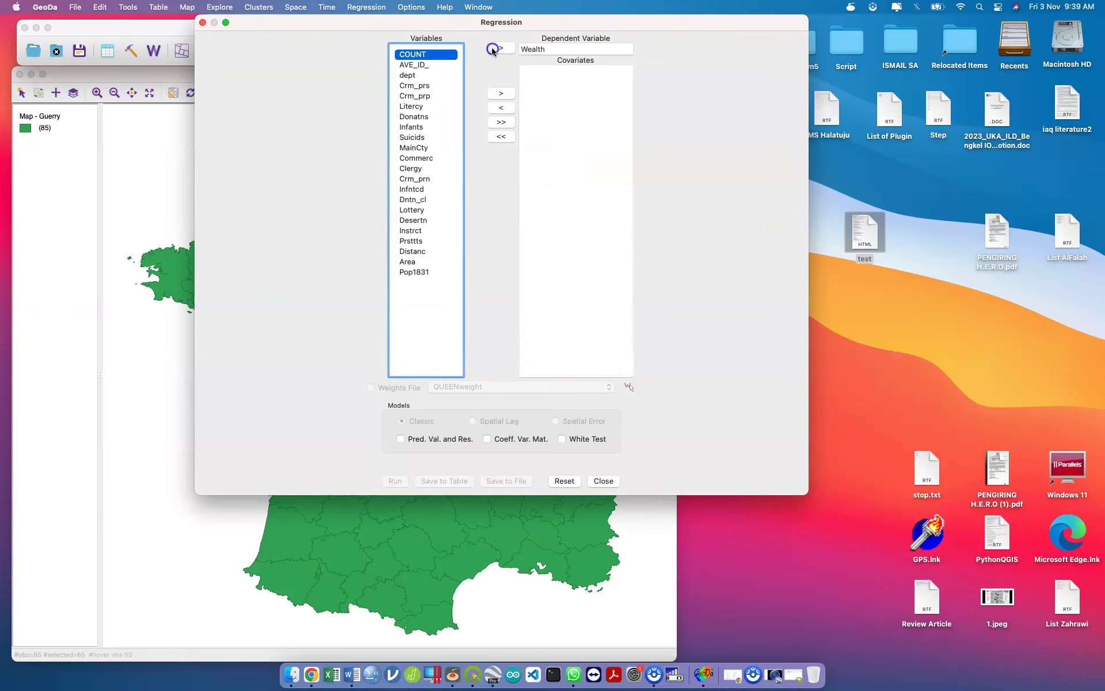
pyautogui.click(417, 138)
pyautogui.click(496, 94)
pyautogui.click(427, 127)
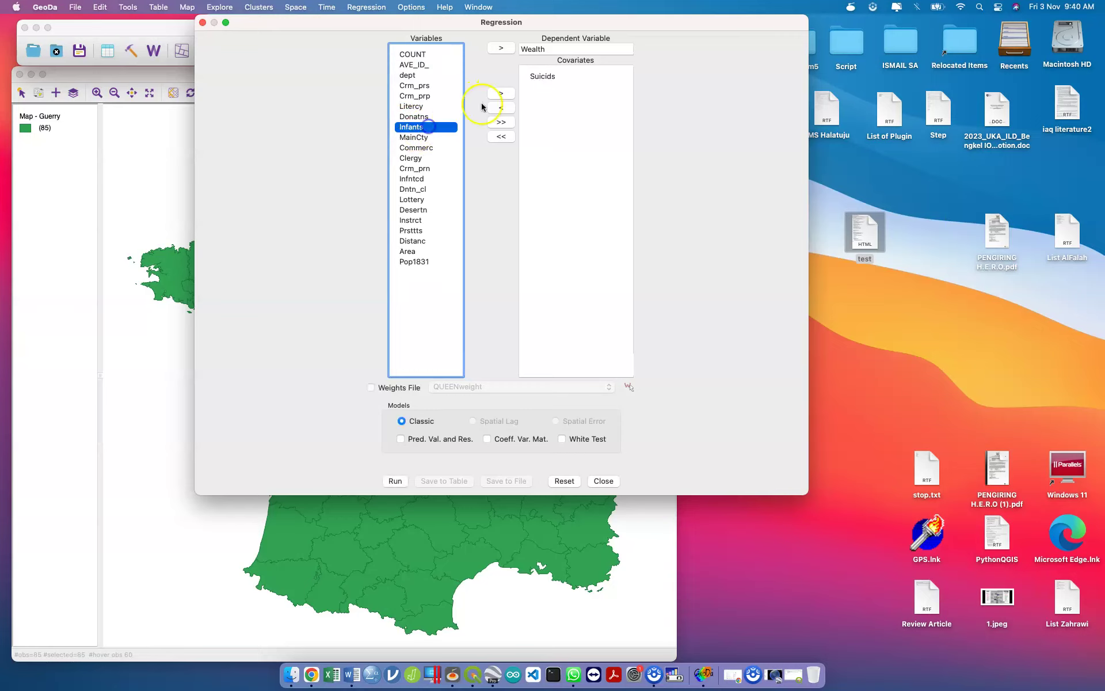
pyautogui.click(507, 93)
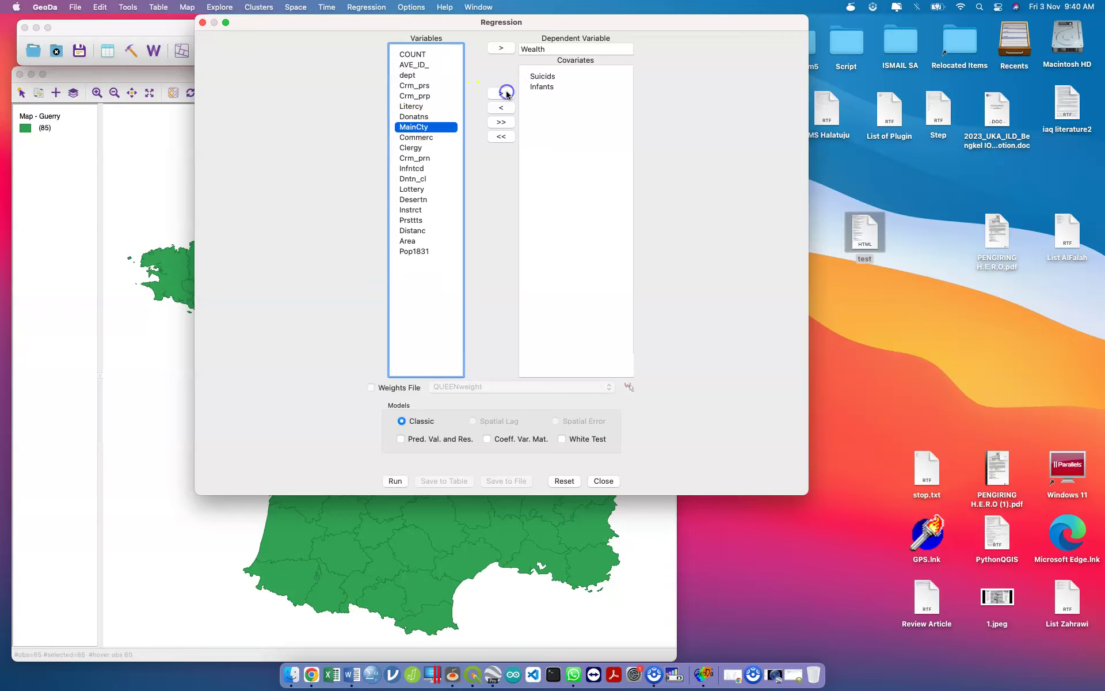
# Run the classic regression with predicted values and residuals, coefficient variance matrix and White test included.
pyautogui.click(401, 440)
pyautogui.click(487, 439)
pyautogui.click(562, 441)
pyautogui.click(401, 483)
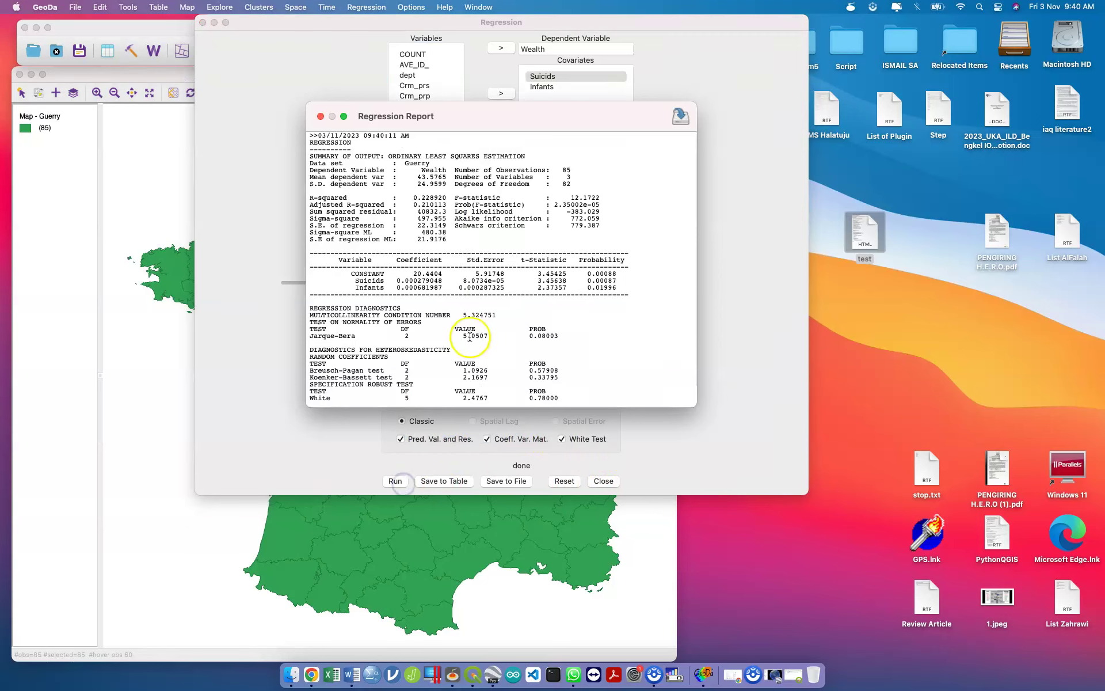
# Enlarge the regression report, review its coefficients and diagnostics, and close both the report and the Regression window.
pyautogui.moveTo(697, 406); pyautogui.dragTo(891, 587)
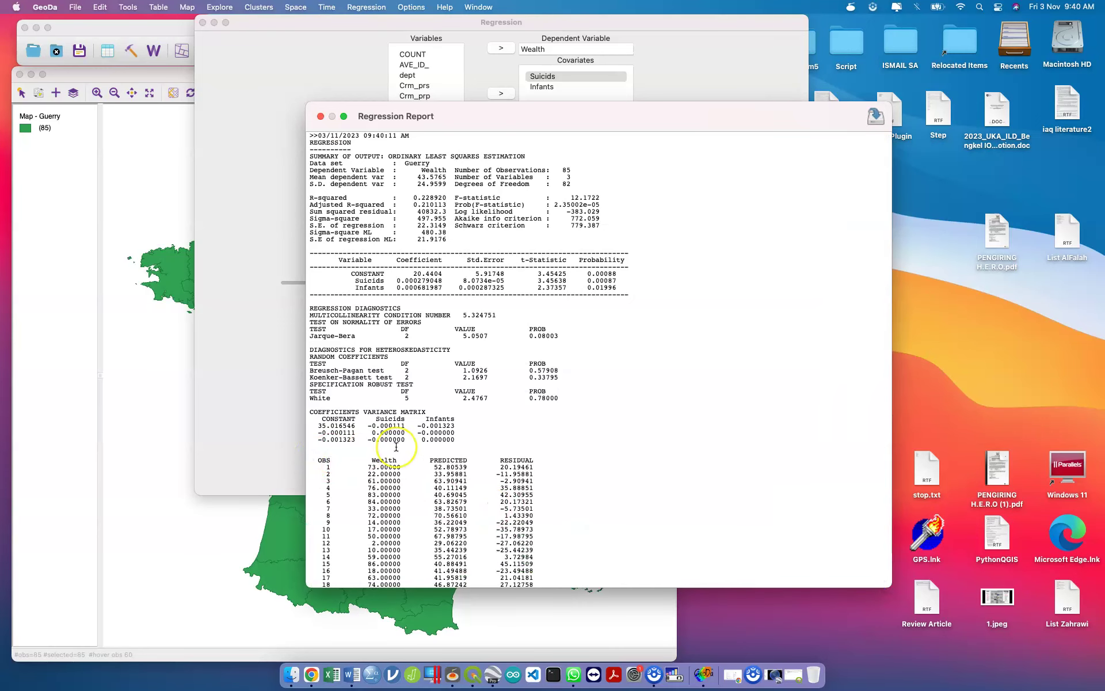
pyautogui.scroll(-3, 357, 437)
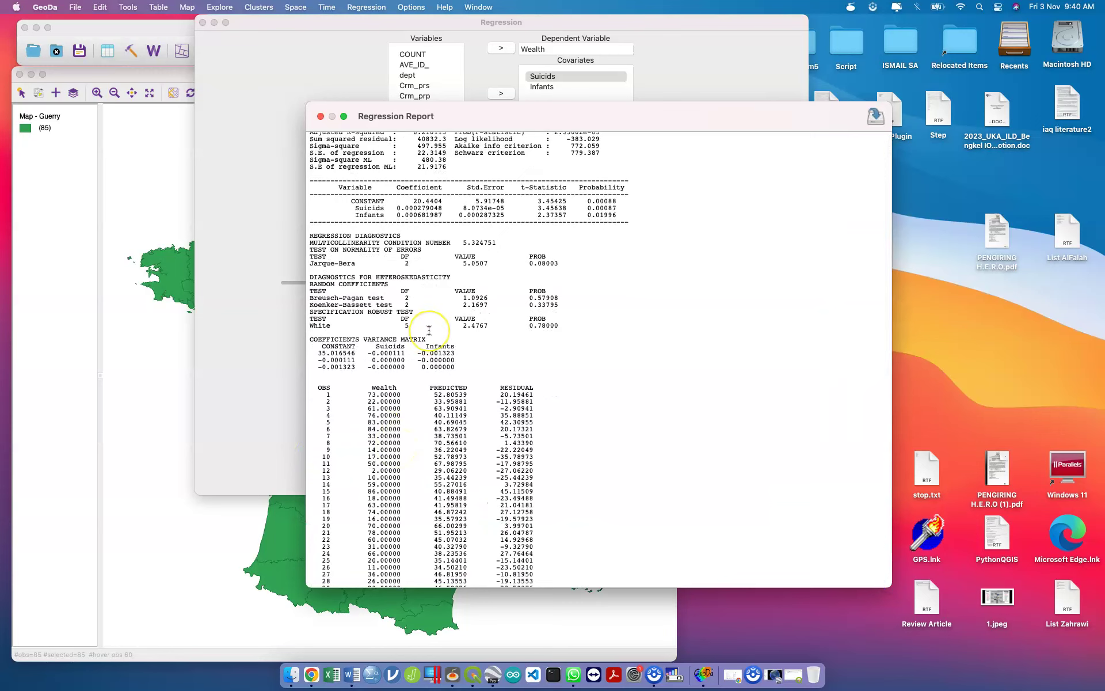
pyautogui.scroll(3, 429, 328)
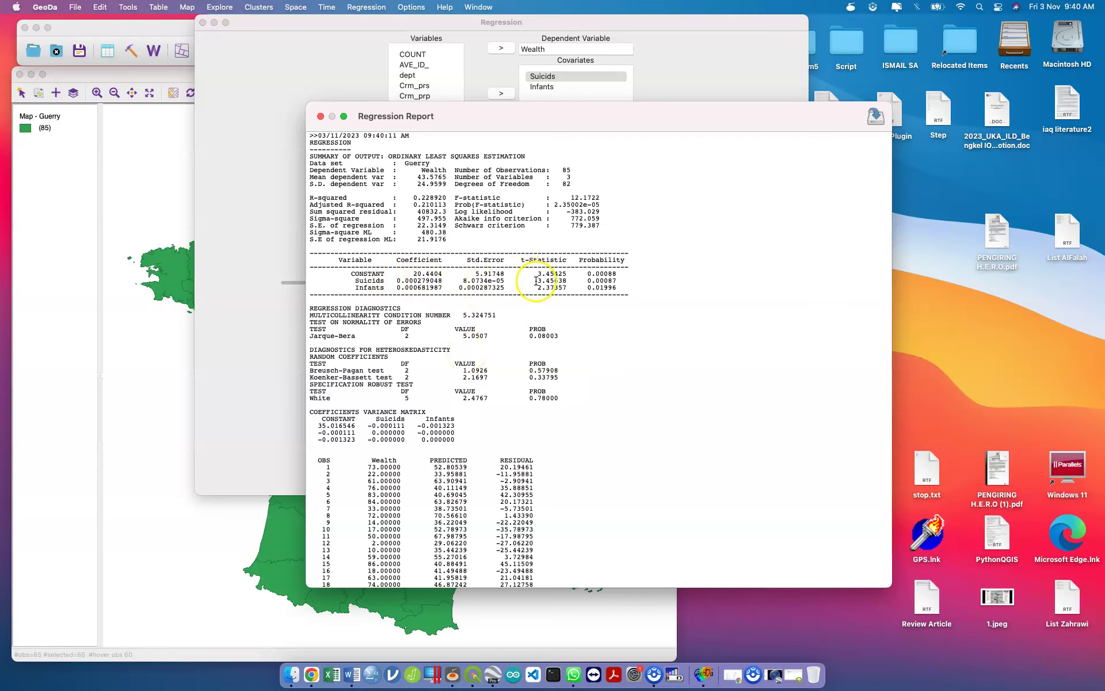
pyautogui.click(320, 116)
pyautogui.click(203, 22)
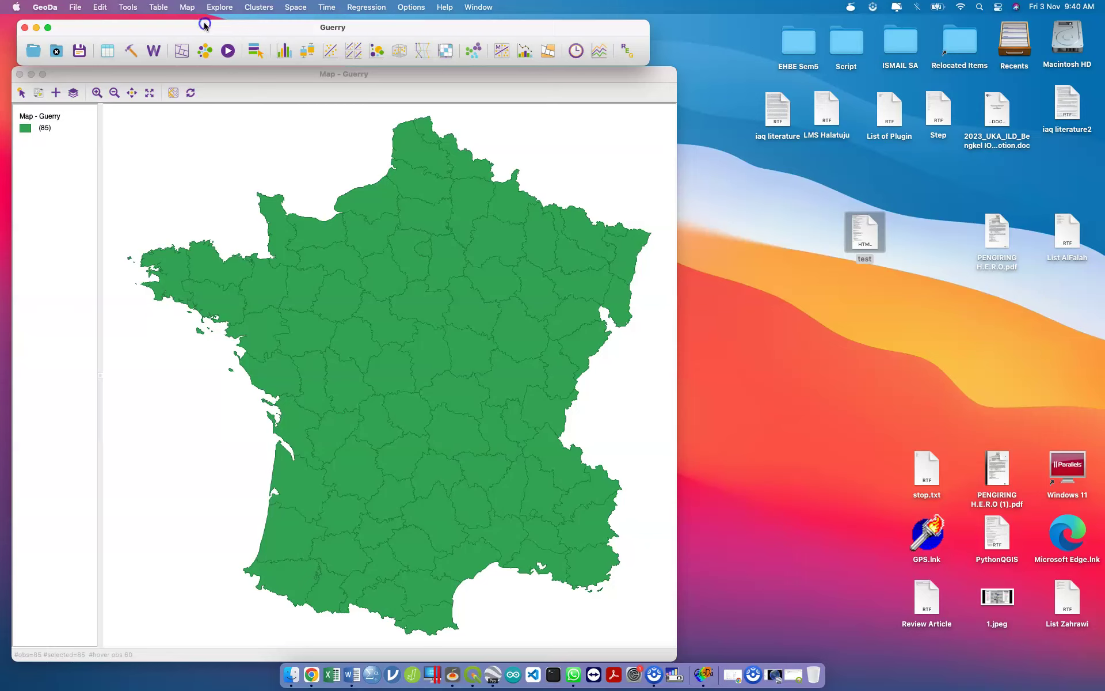
pyautogui.moveTo(202, 26); pyautogui.dragTo(197, 25)
pyautogui.click(272, 79)
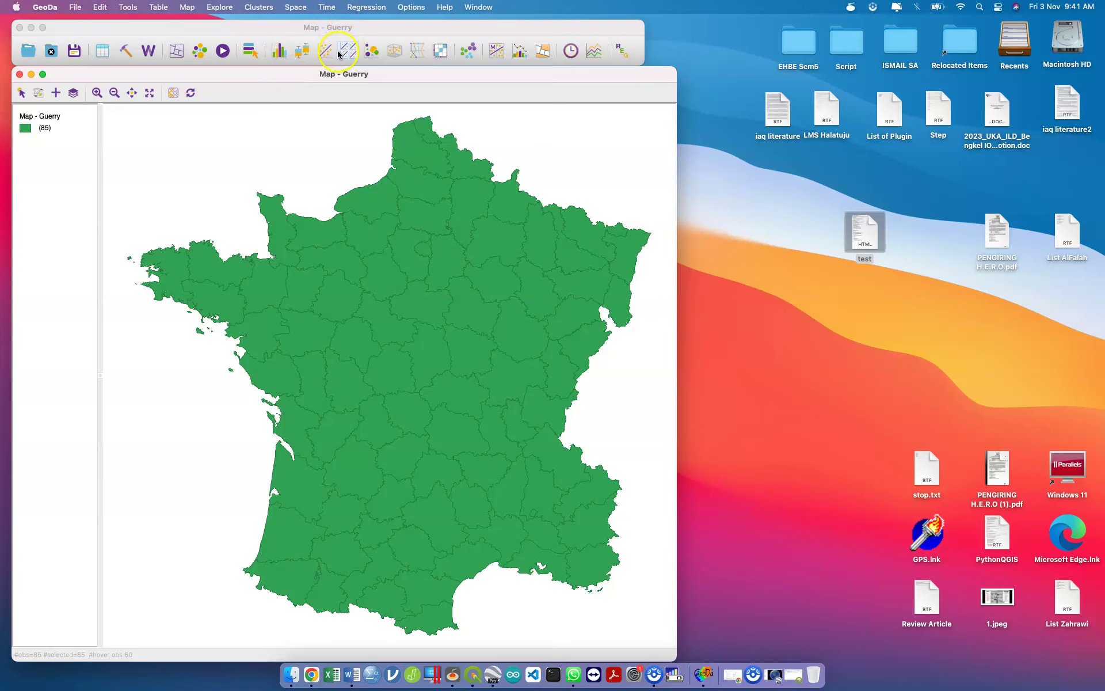
pyautogui.click(382, 8)
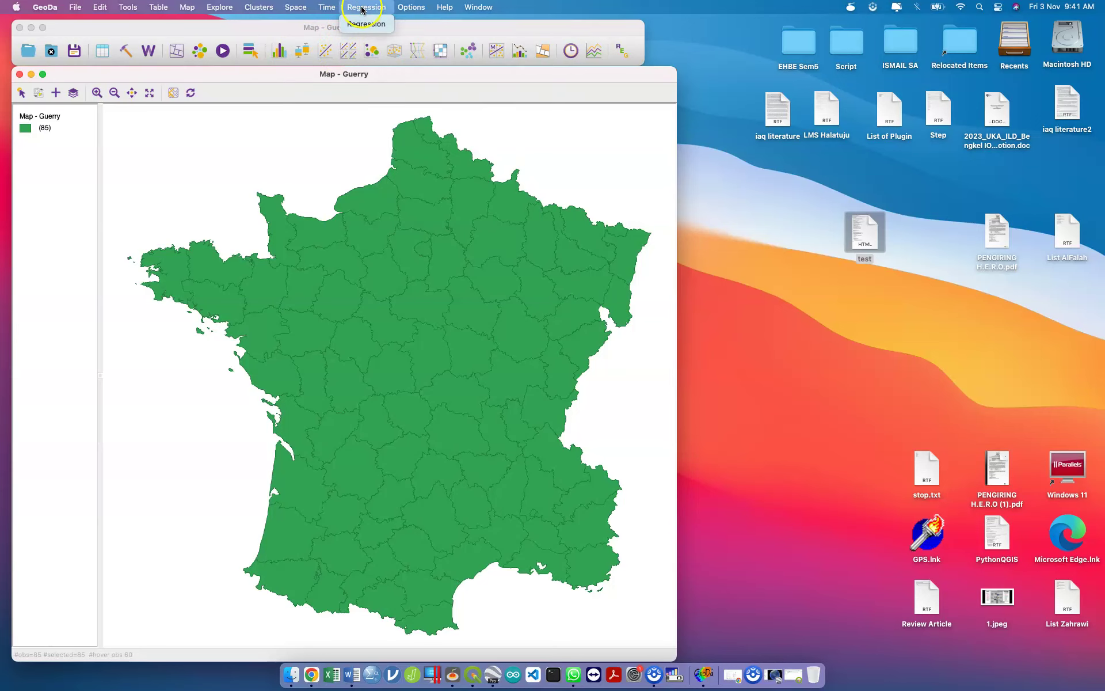
pyautogui.moveTo(308, 15)
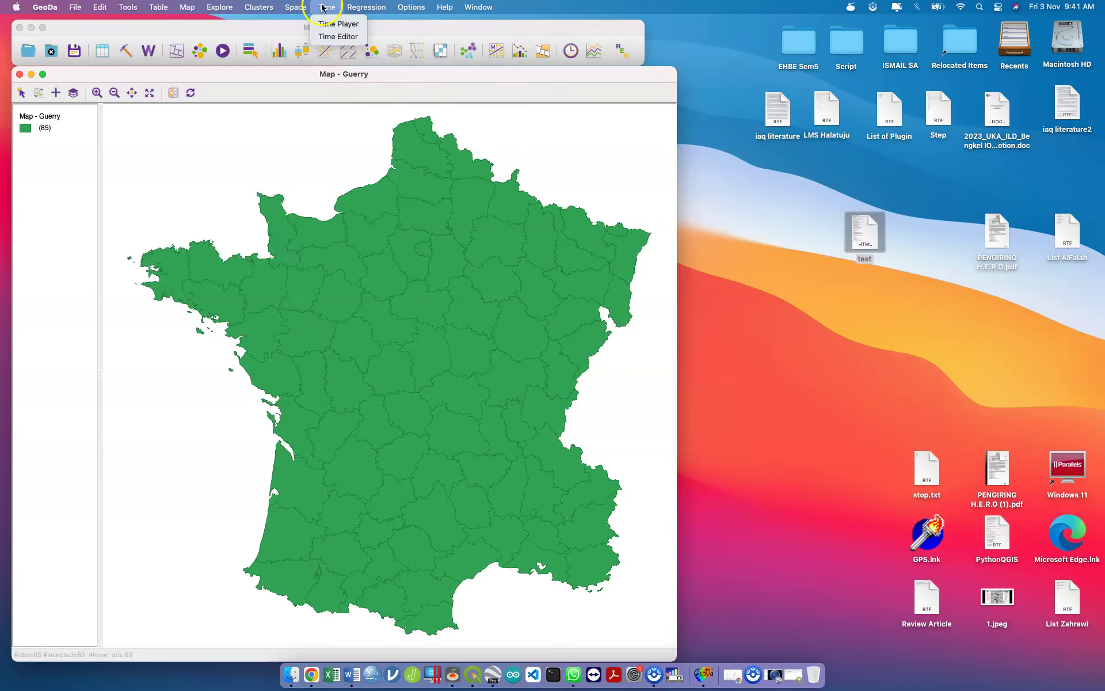
pyautogui.moveTo(259, 7)
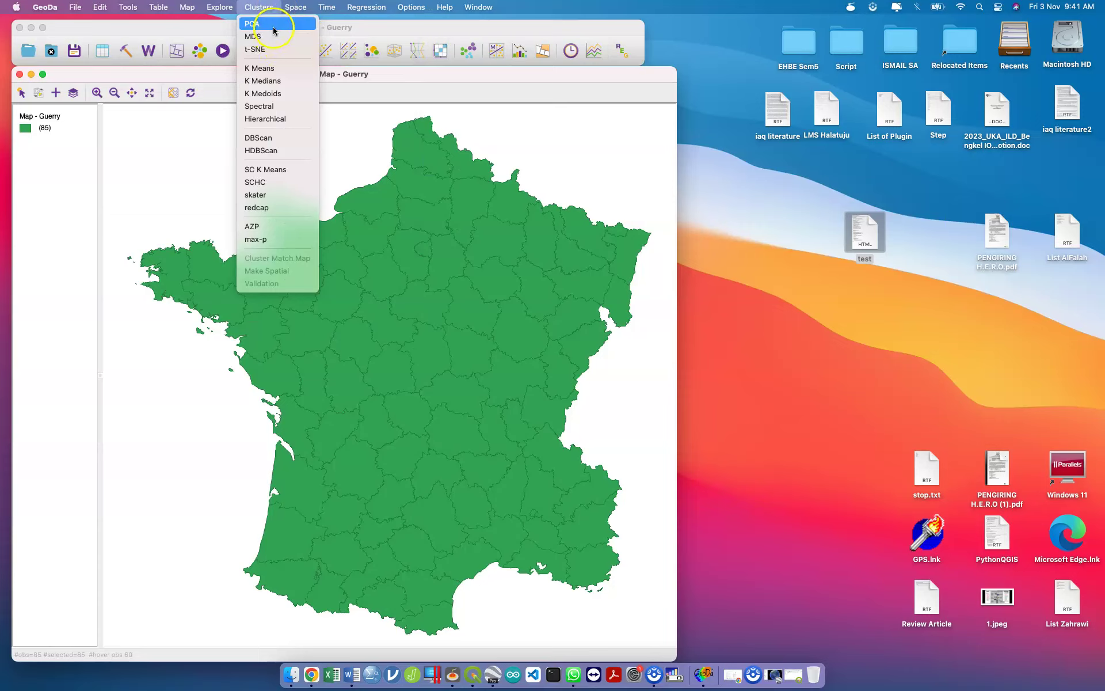
pyautogui.click(293, 121)
pyautogui.click(256, 42)
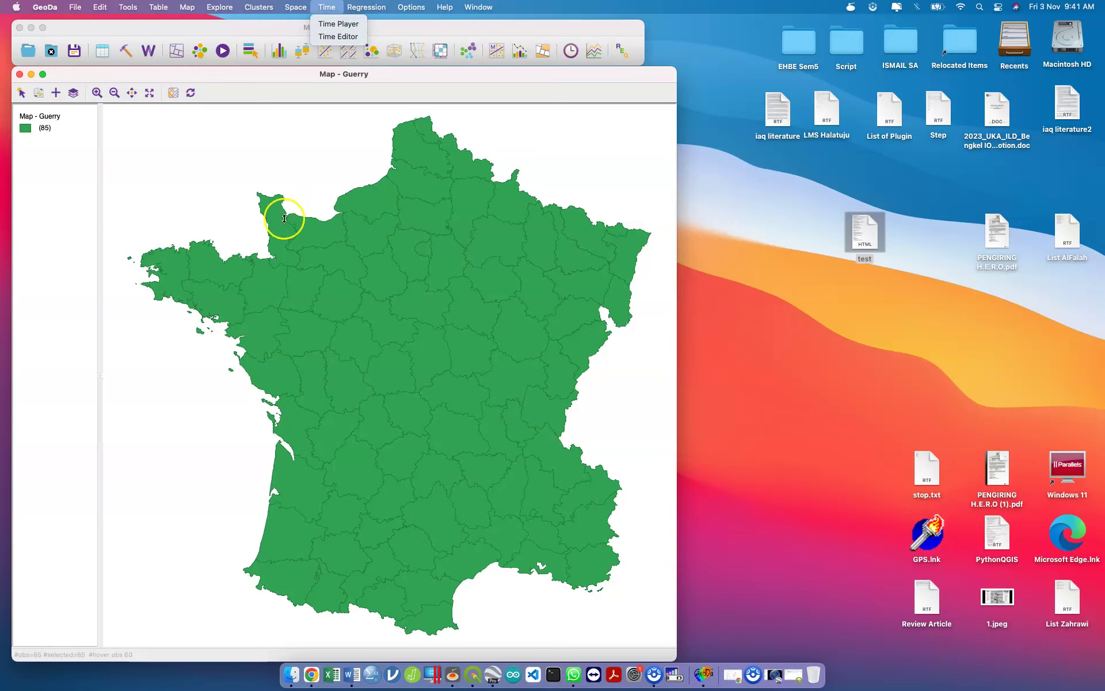
# Select single departments on the Guerry map in turn, from the northwest to the far north and southeast, finishing with the westernmost one.
pyautogui.click(258, 271)
pyautogui.click(183, 274)
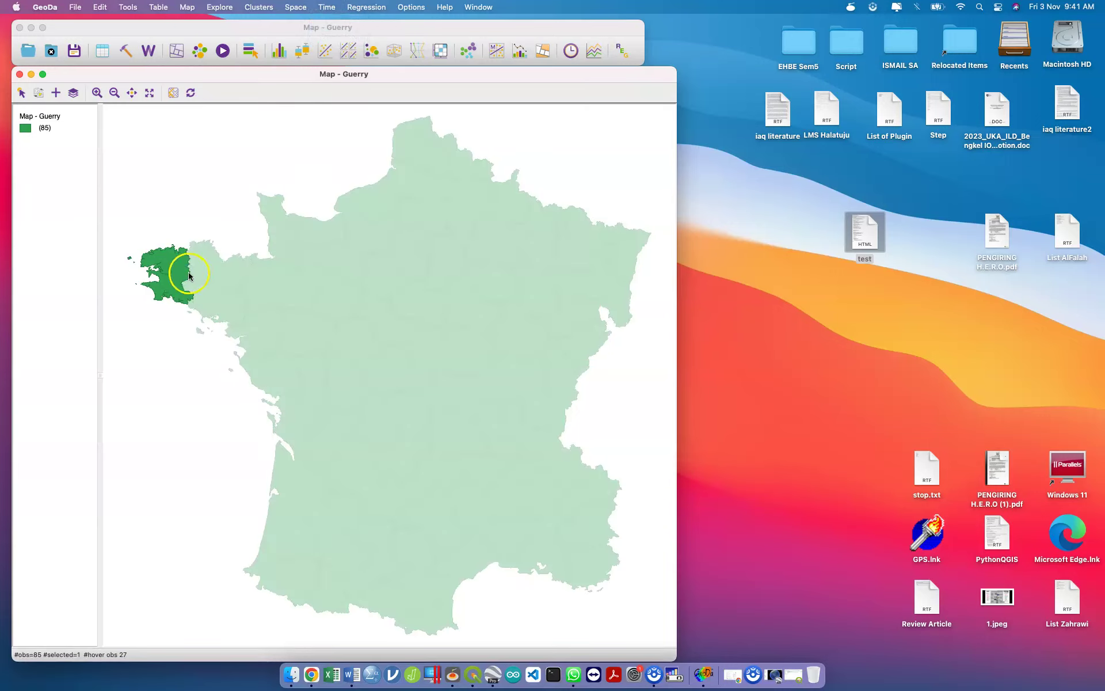
pyautogui.click(207, 271)
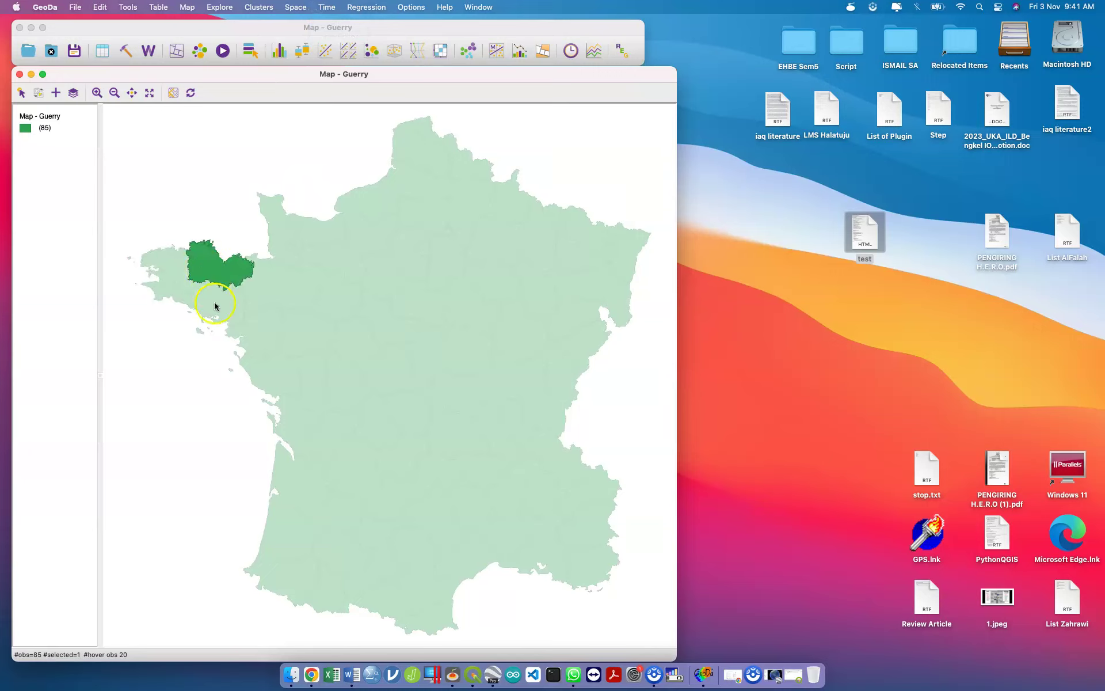
pyautogui.click(211, 323)
pyautogui.click(258, 297)
pyautogui.click(287, 252)
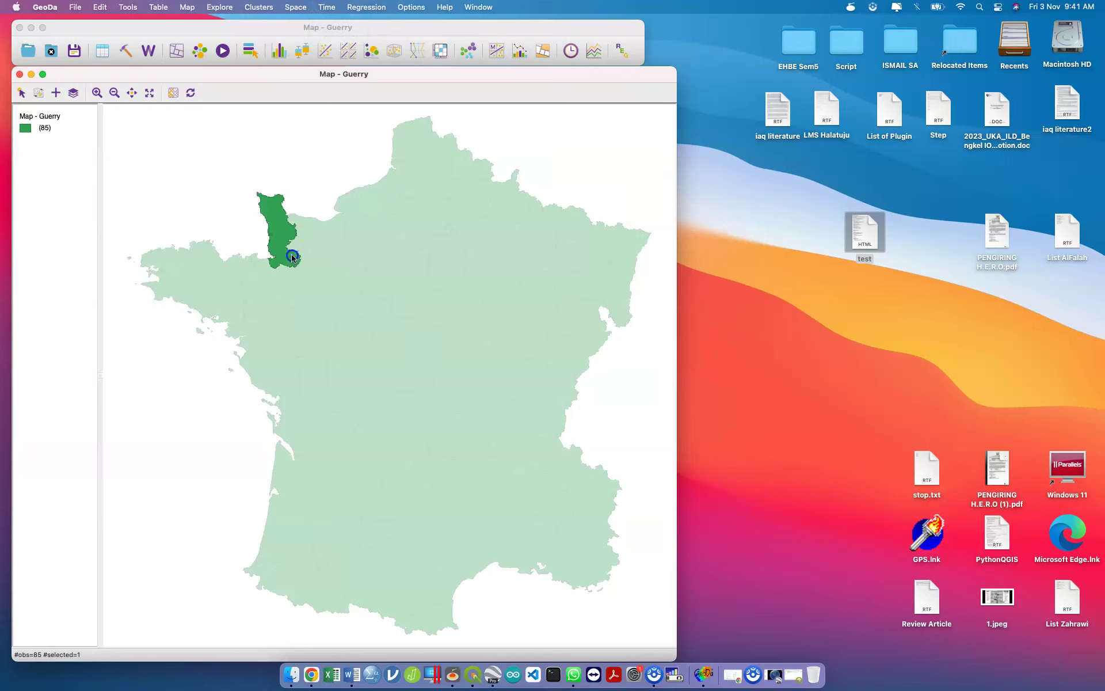
pyautogui.click(333, 232)
pyautogui.click(411, 159)
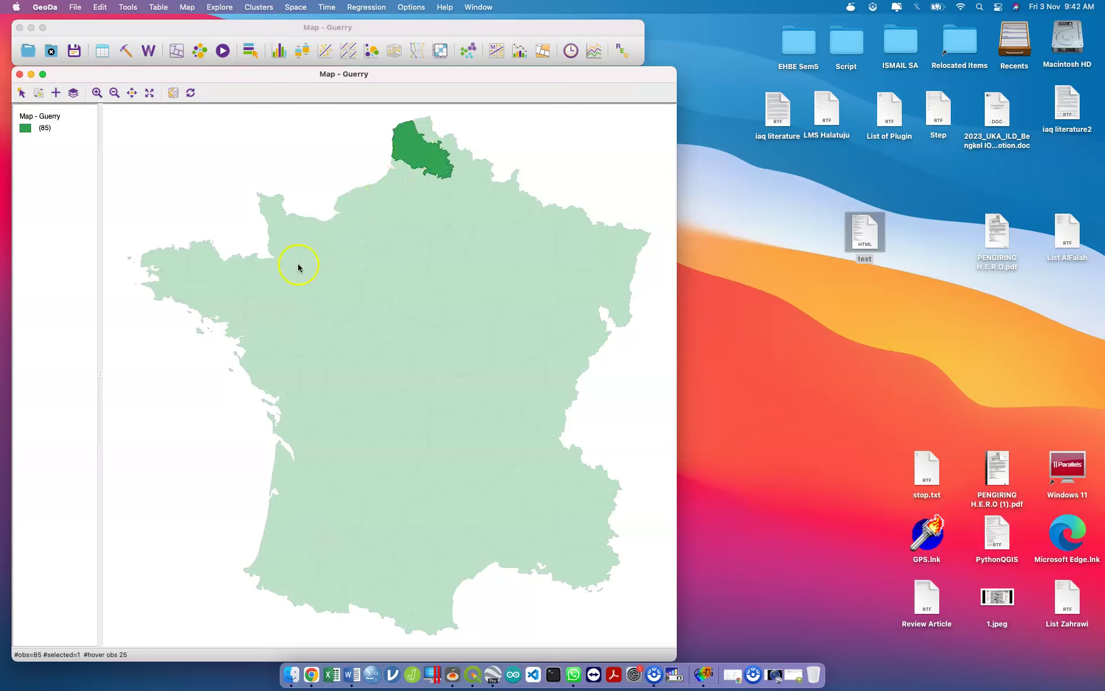
pyautogui.click(587, 553)
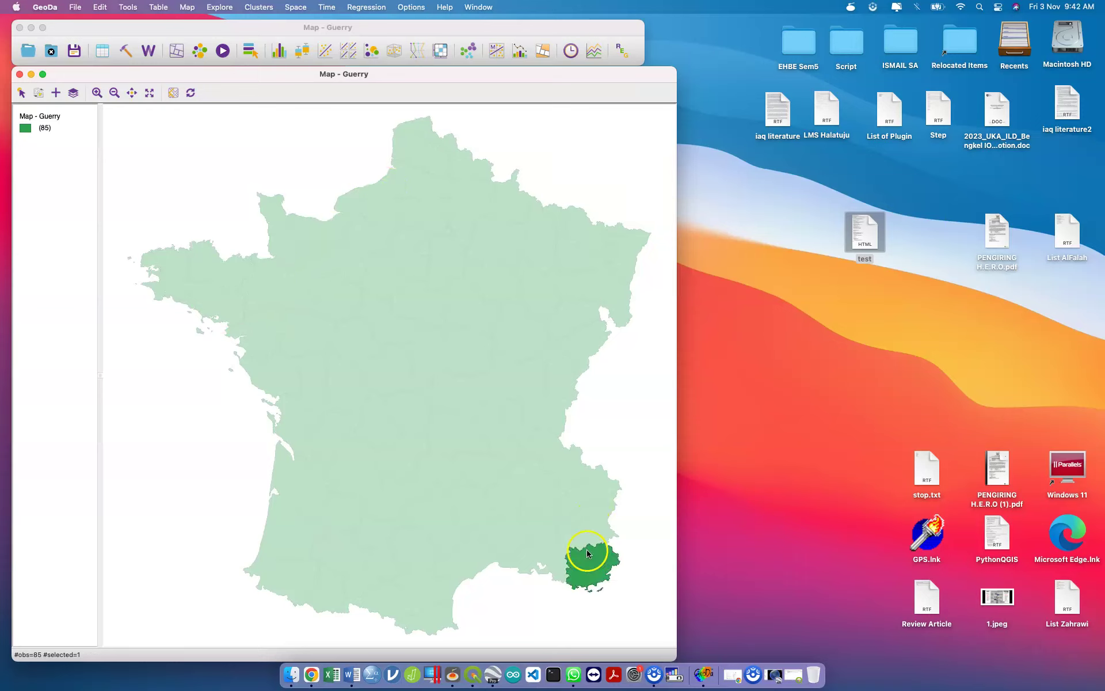
pyautogui.click(168, 282)
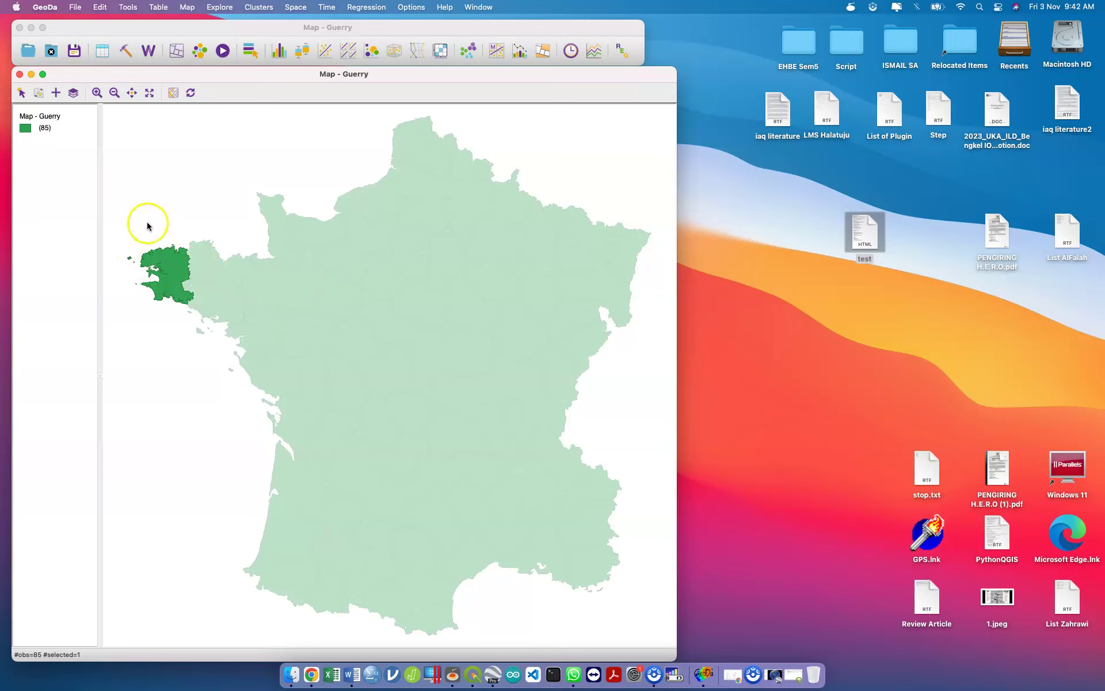
# Select a department in central France, close the Guerry project, and quit and relaunch GeoDa.
pyautogui.click(409, 397)
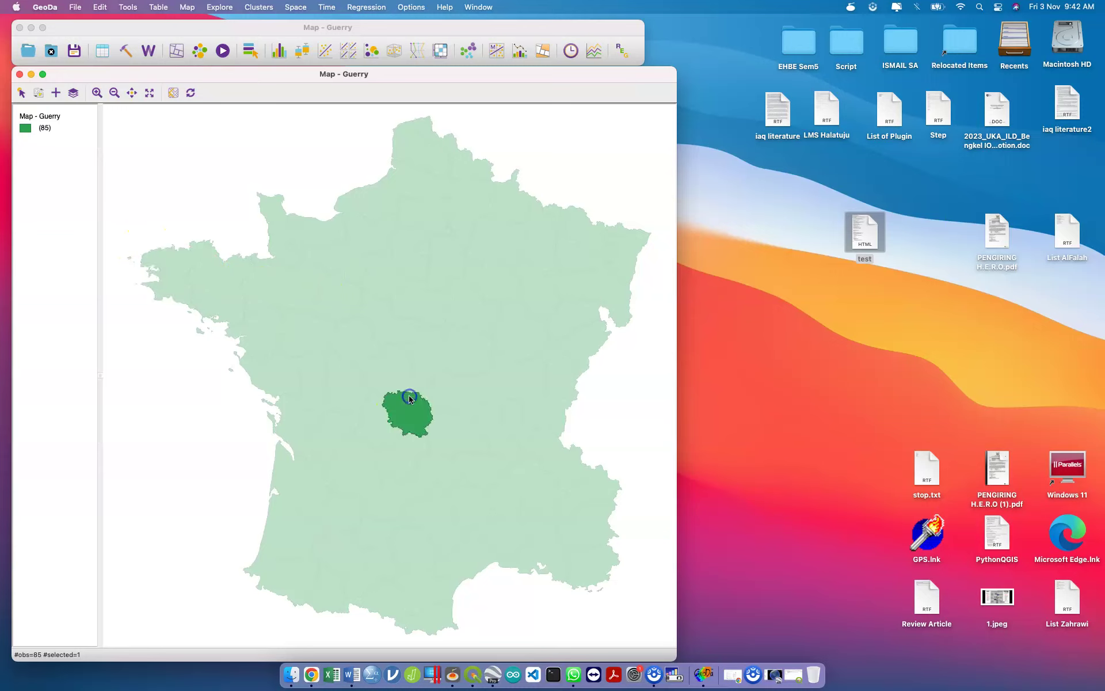
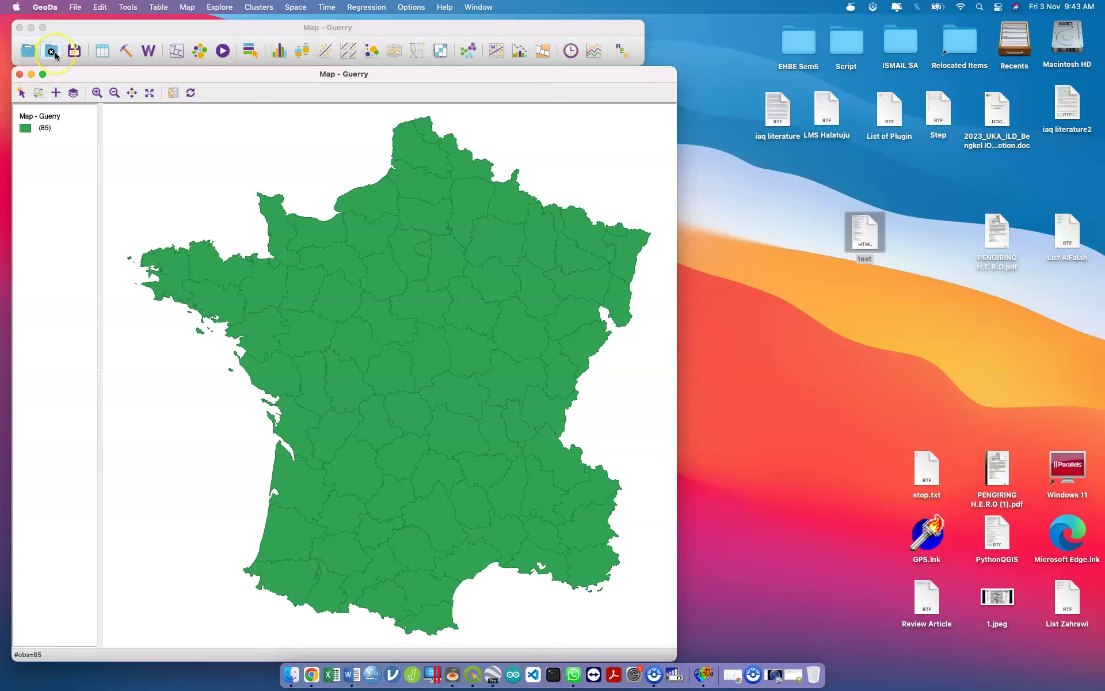
pyautogui.click(51, 52)
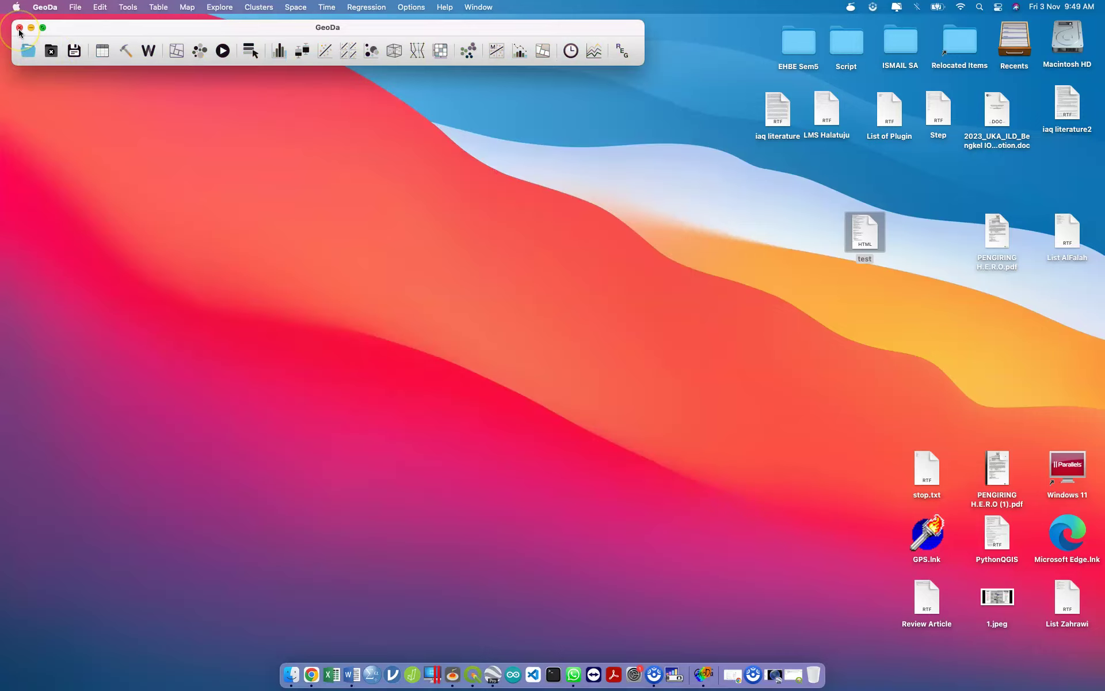
pyautogui.click(19, 29)
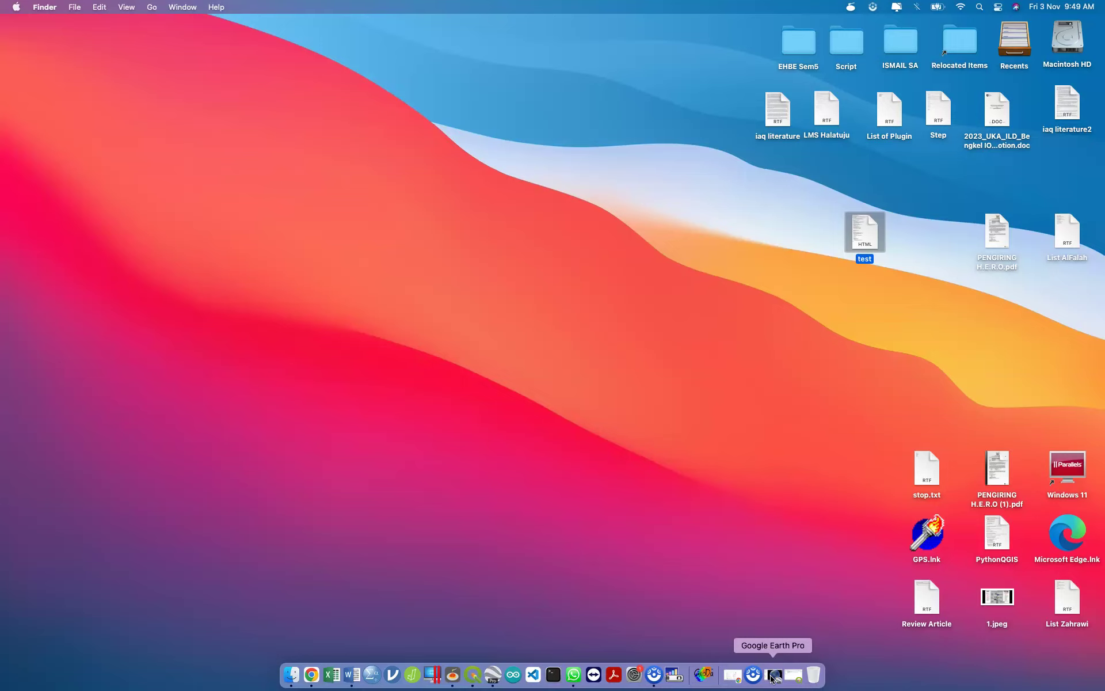
pyautogui.click(698, 679)
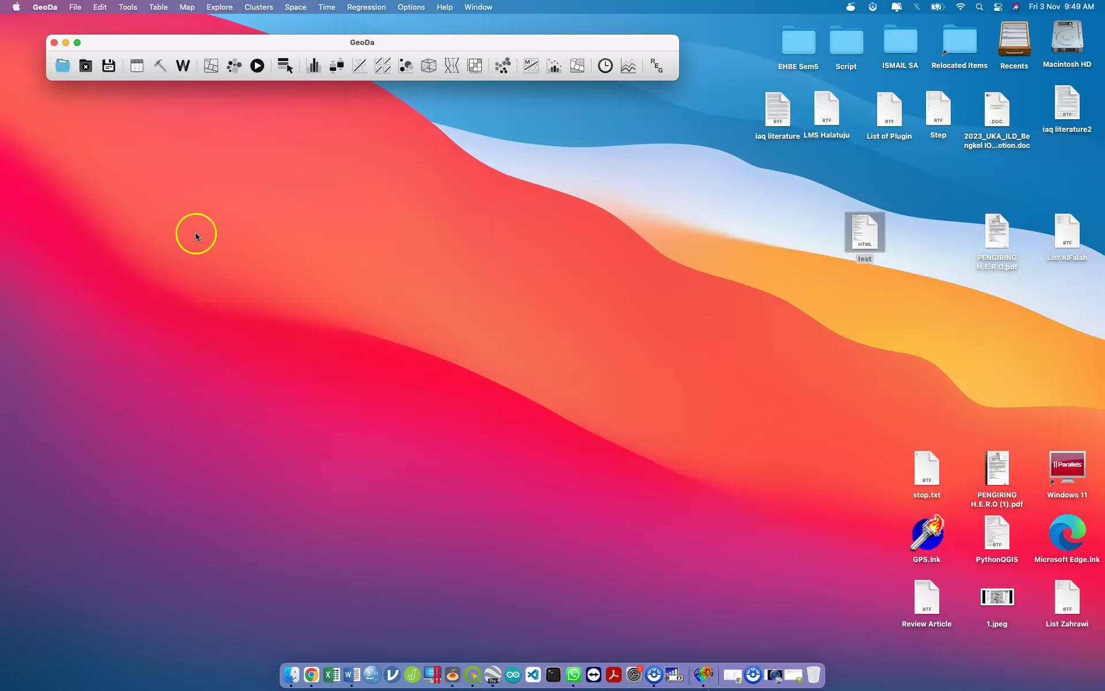
# Try to open the recent casePoint shapefile as the data source.
pyautogui.click(62, 66)
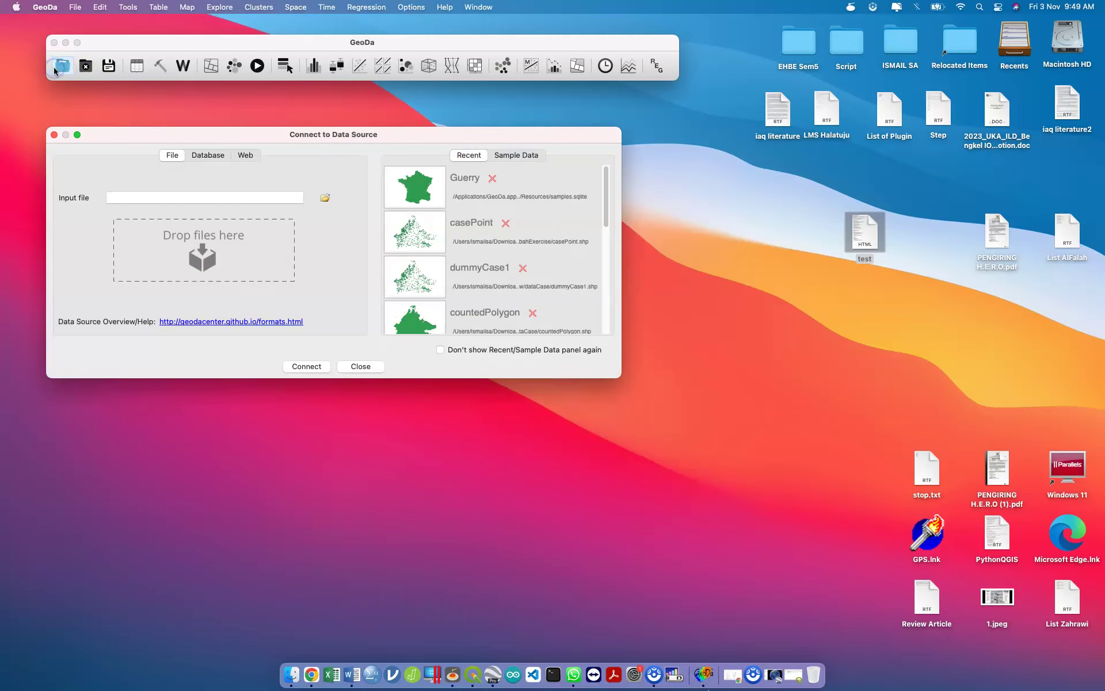
pyautogui.click(425, 233)
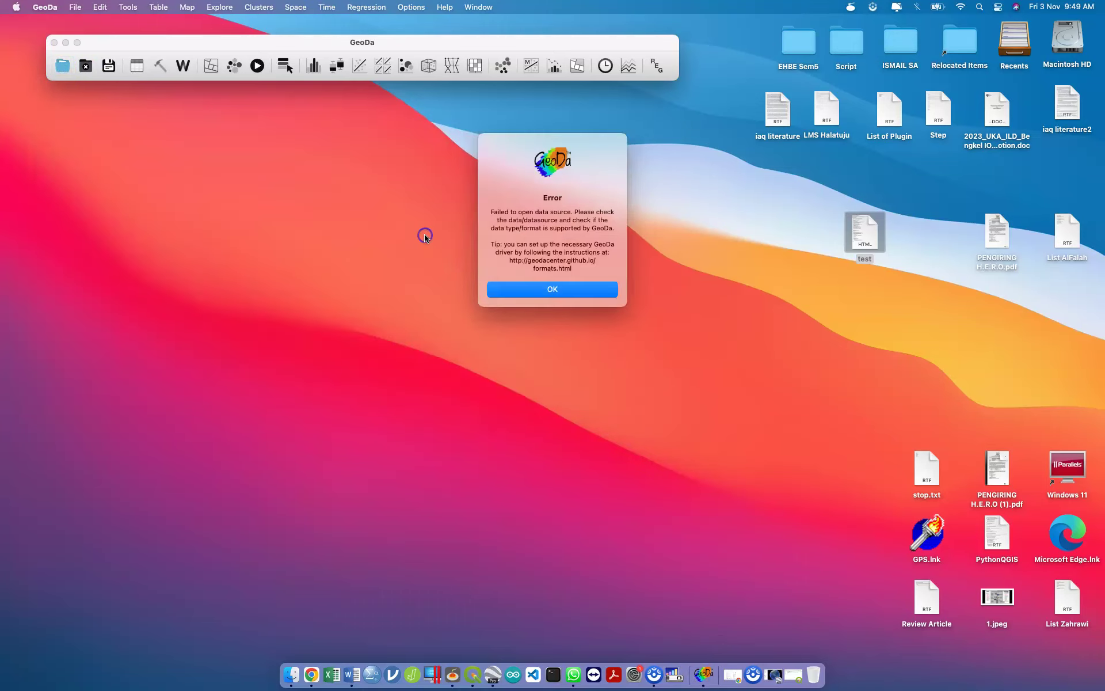
pyautogui.click(495, 296)
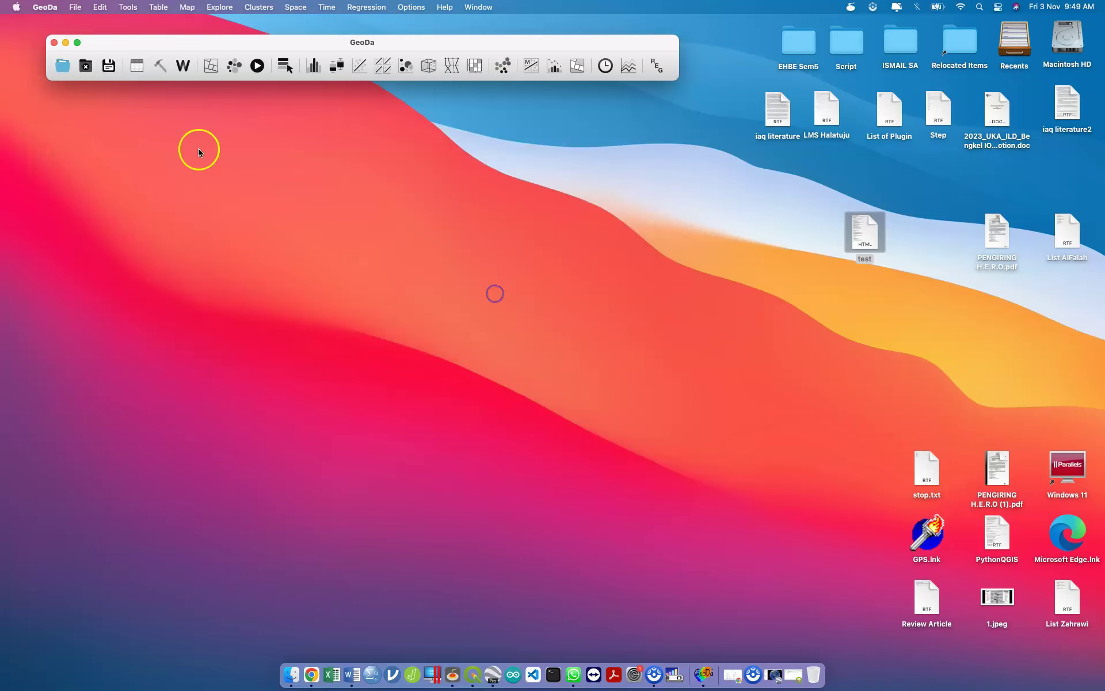
# Open the recent caseDummy dataset of Sabah and enlarge its map window.
pyautogui.click(60, 65)
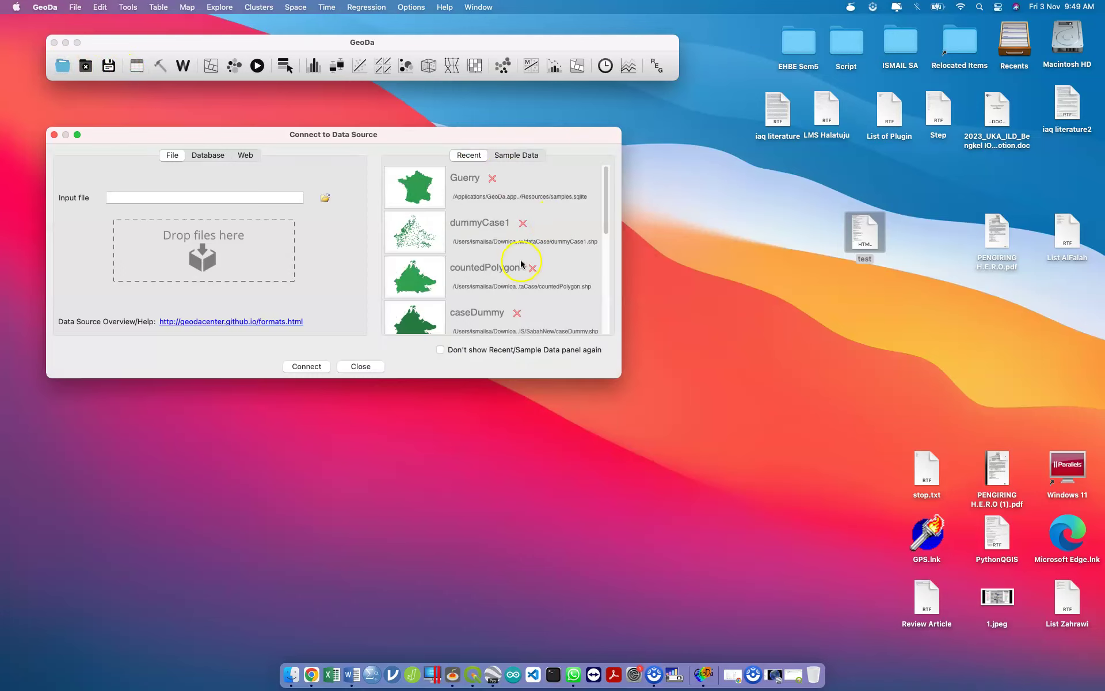
pyautogui.scroll(-2, 522, 264)
pyautogui.click(413, 294)
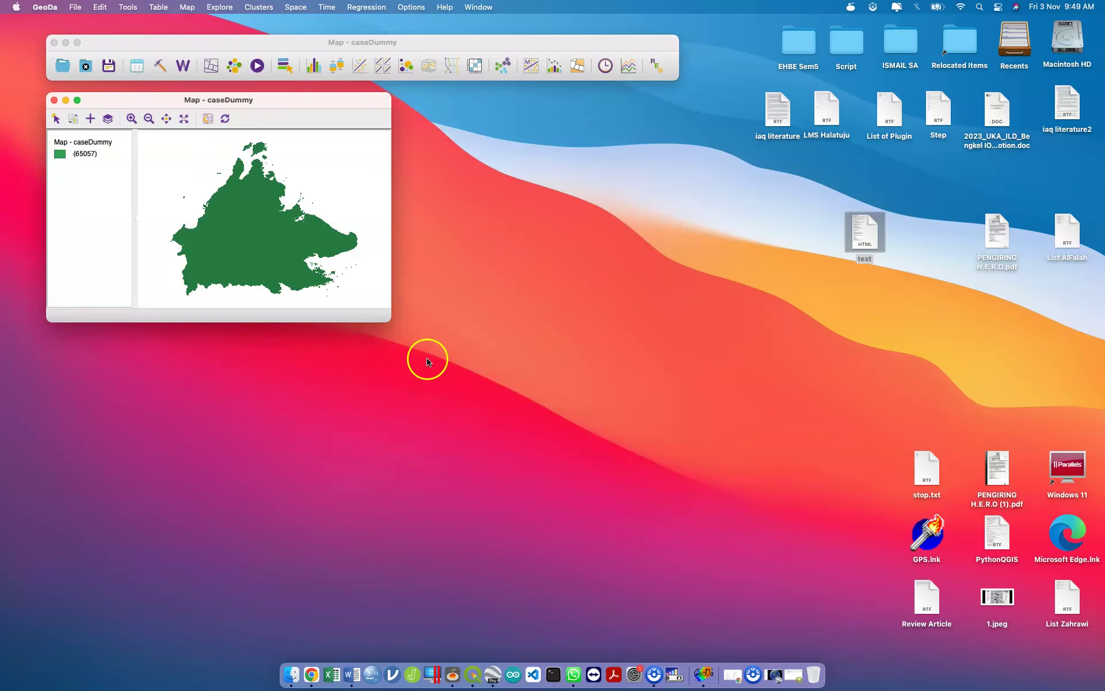
pyautogui.moveTo(388, 322); pyautogui.dragTo(848, 645)
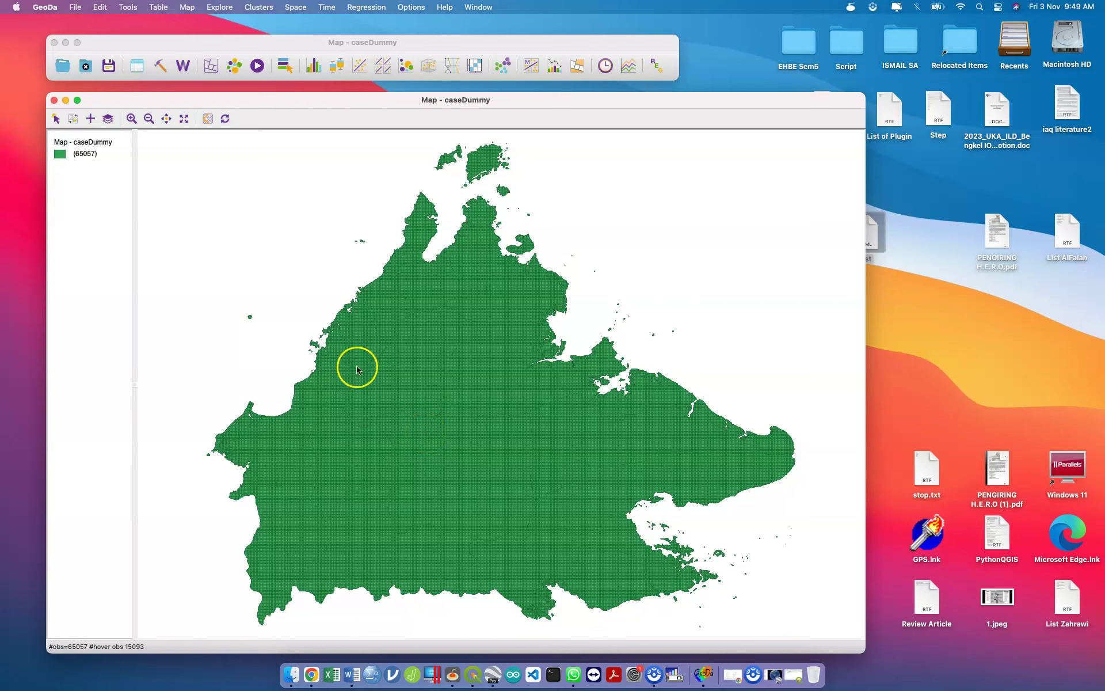
# Show the caseDummy attribute table at a larger size and sort it by the case field in descending order.
pyautogui.click(137, 65)
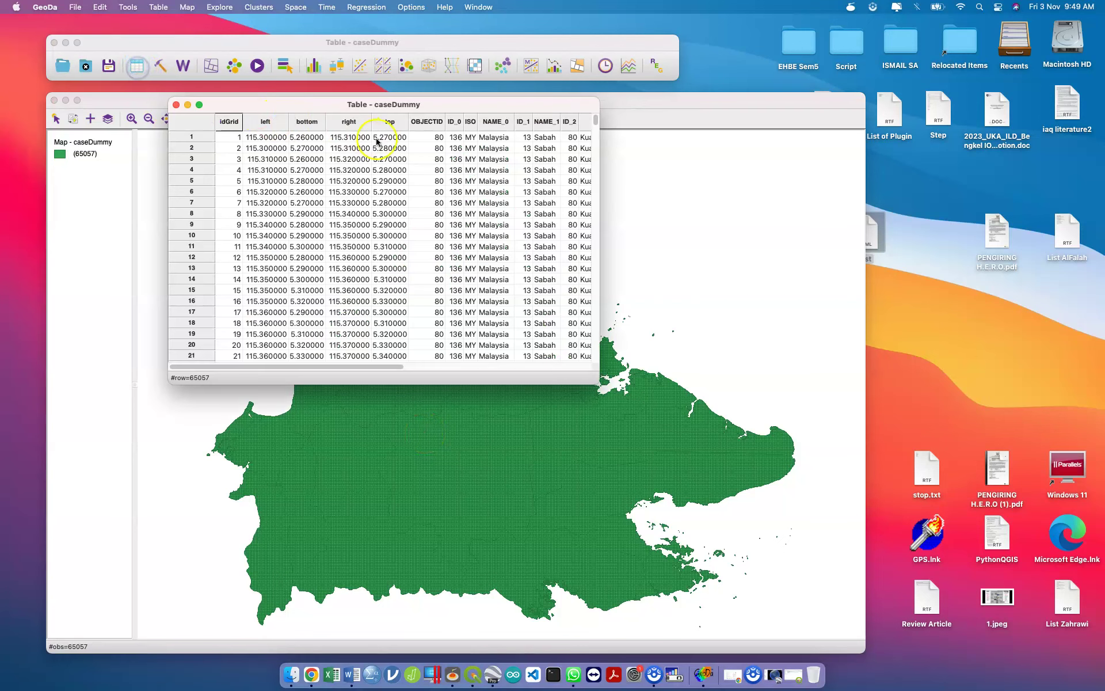
pyautogui.moveTo(599, 379); pyautogui.dragTo(958, 517)
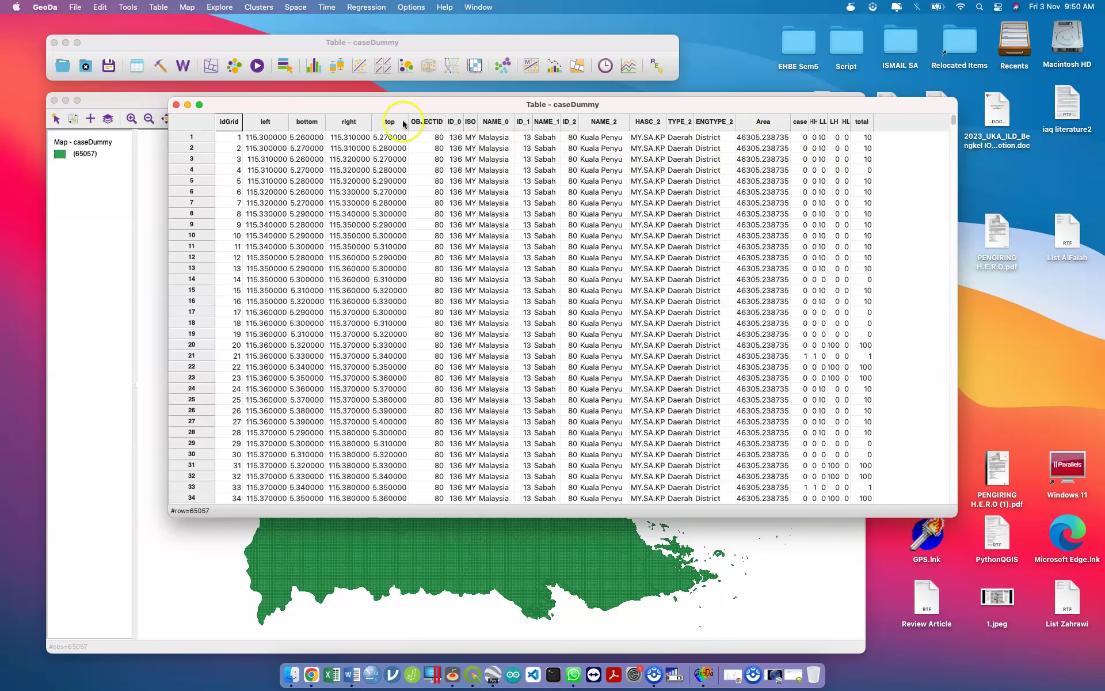
pyautogui.click(800, 124)
pyautogui.click(800, 124)
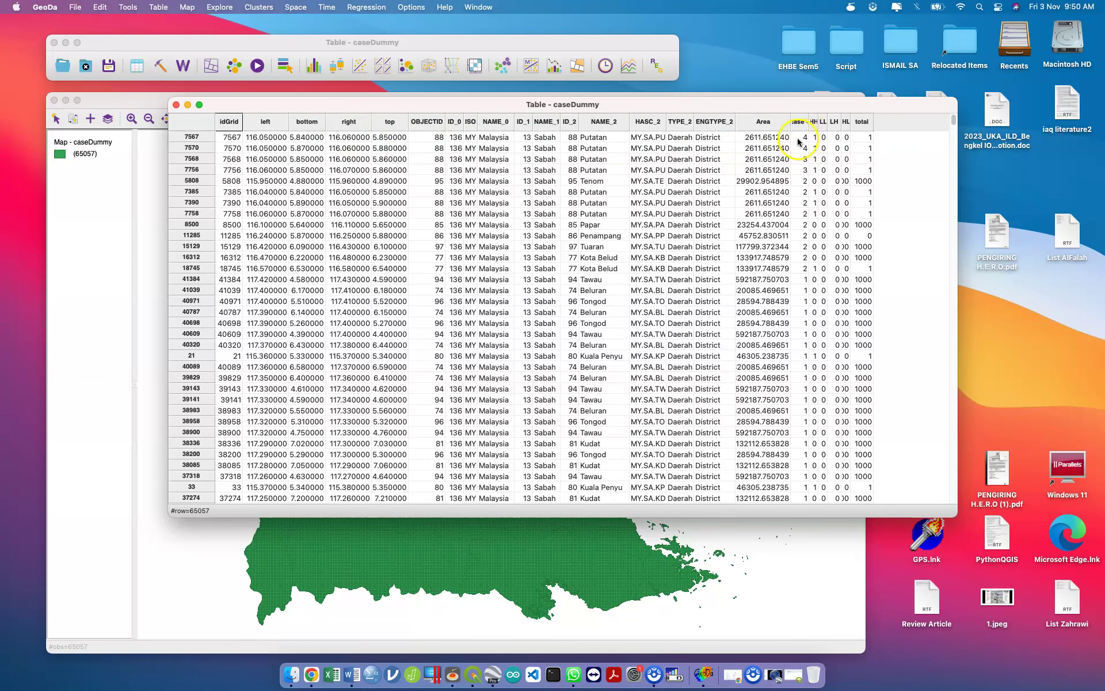
# Select the grid rows with the highest case values one at a time, ending with 7568, checking them against the map, and close the table.
pyautogui.click(198, 137)
pyautogui.click(200, 150)
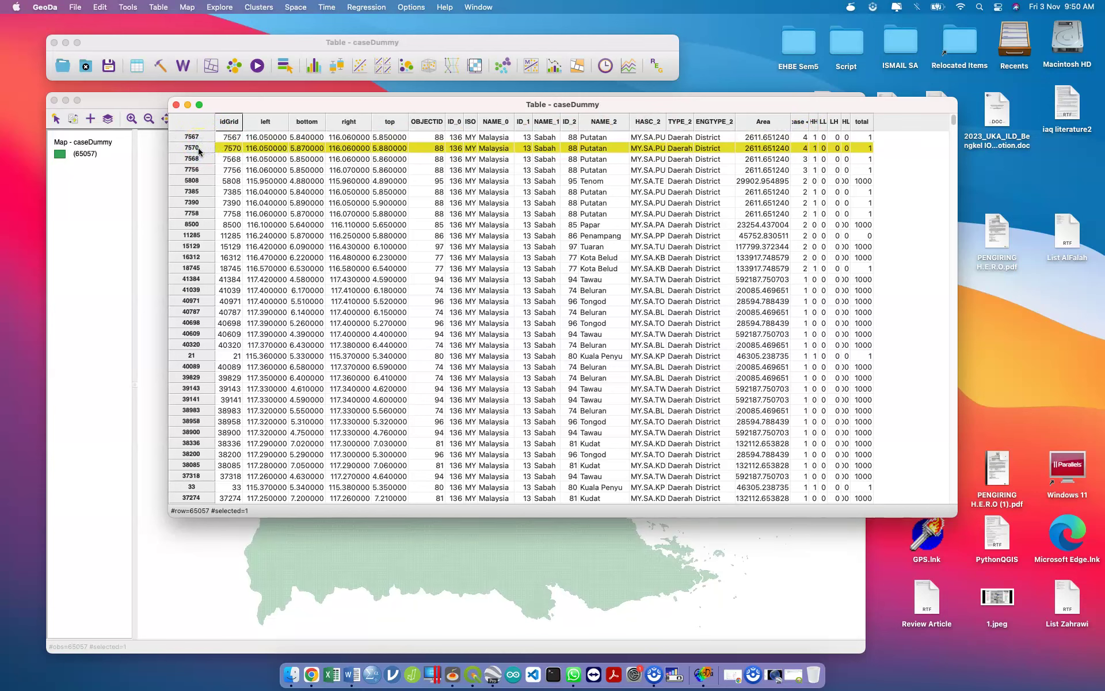
pyautogui.moveTo(230, 108); pyautogui.dragTo(377, 165)
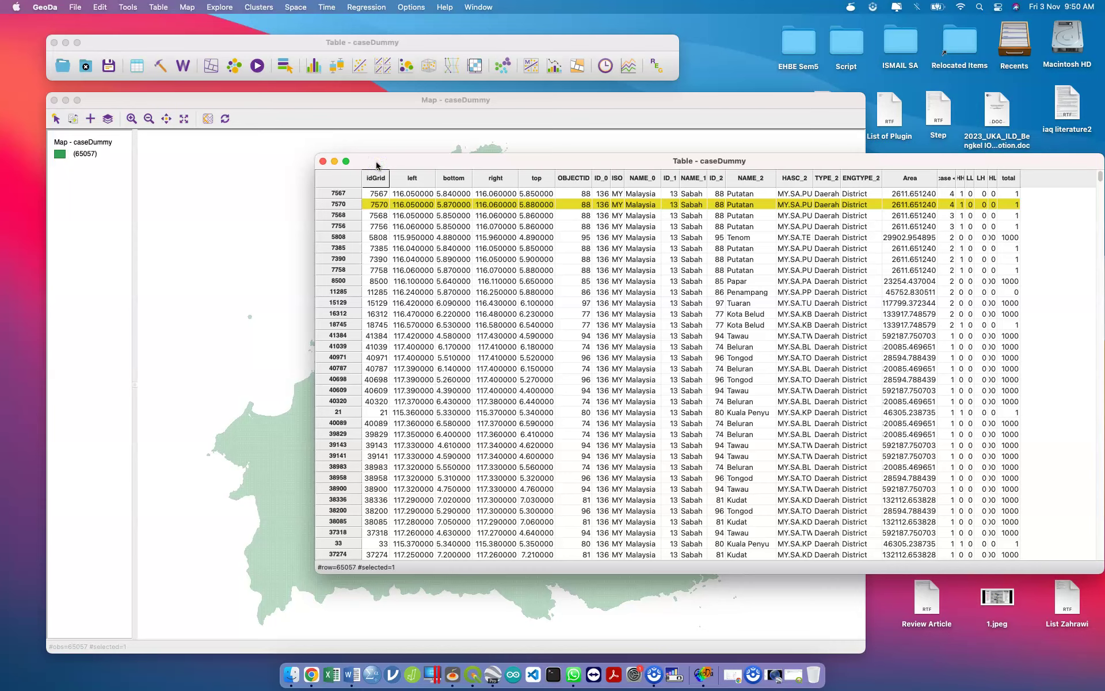
pyautogui.click(421, 218)
pyautogui.click(352, 217)
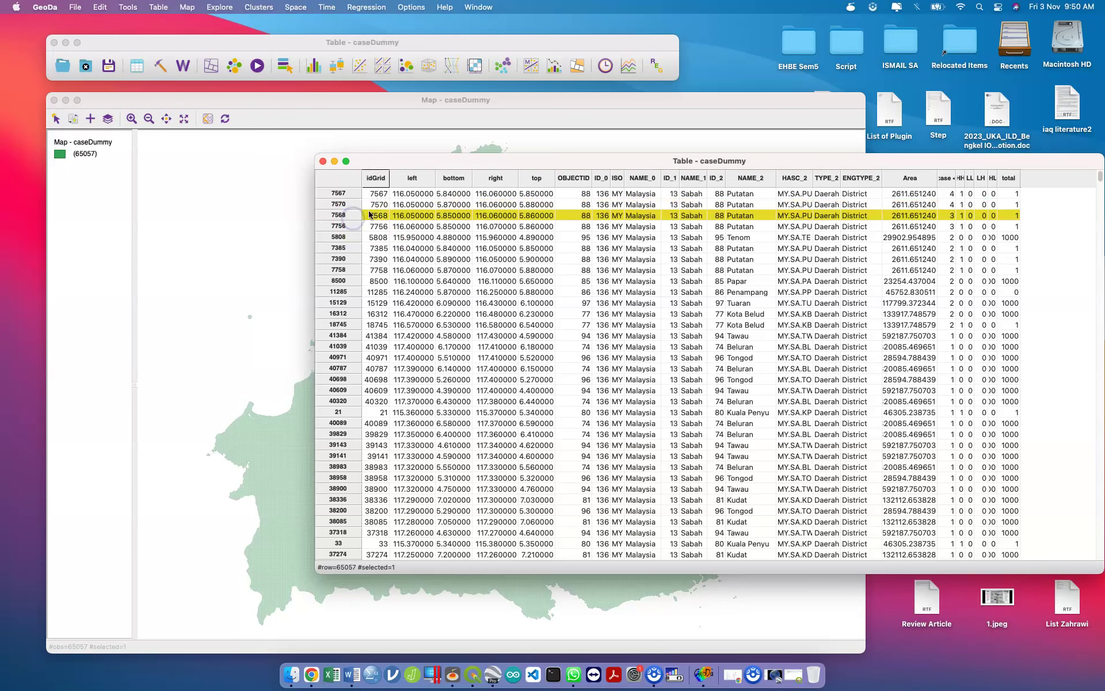
pyautogui.click(322, 163)
# Load the QUEEN.gal spatial weights file from the SabahNew folder in Downloads and close the Weights Manager.
pyautogui.click(183, 66)
pyautogui.click(290, 127)
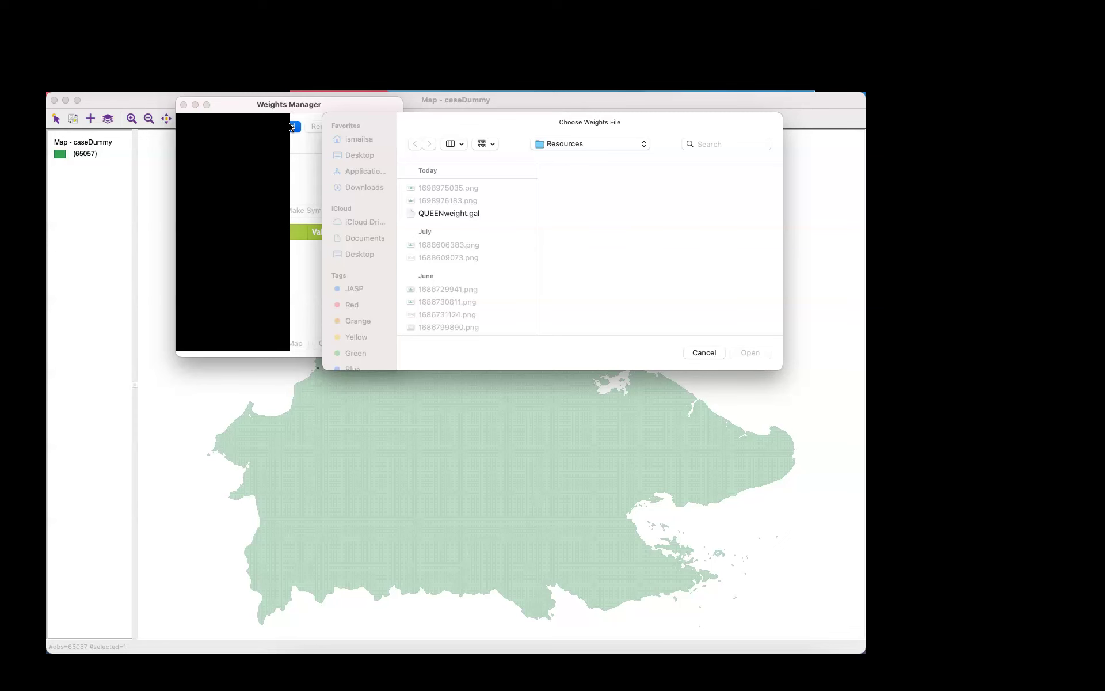
pyautogui.click(364, 187)
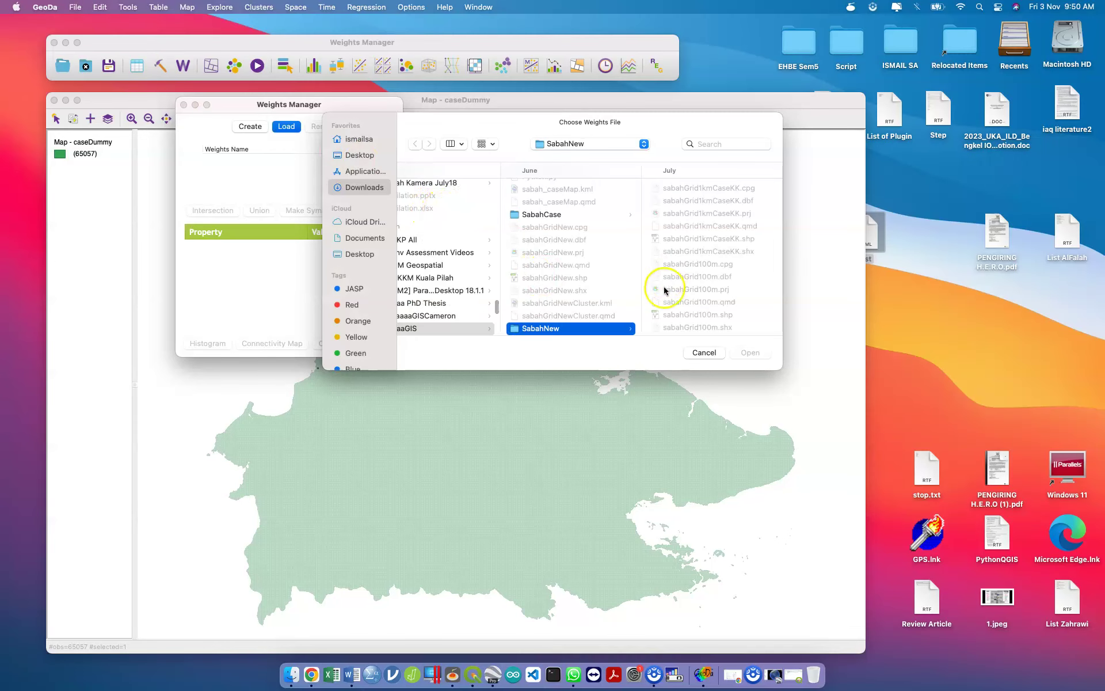
pyautogui.scroll(5, 671, 293)
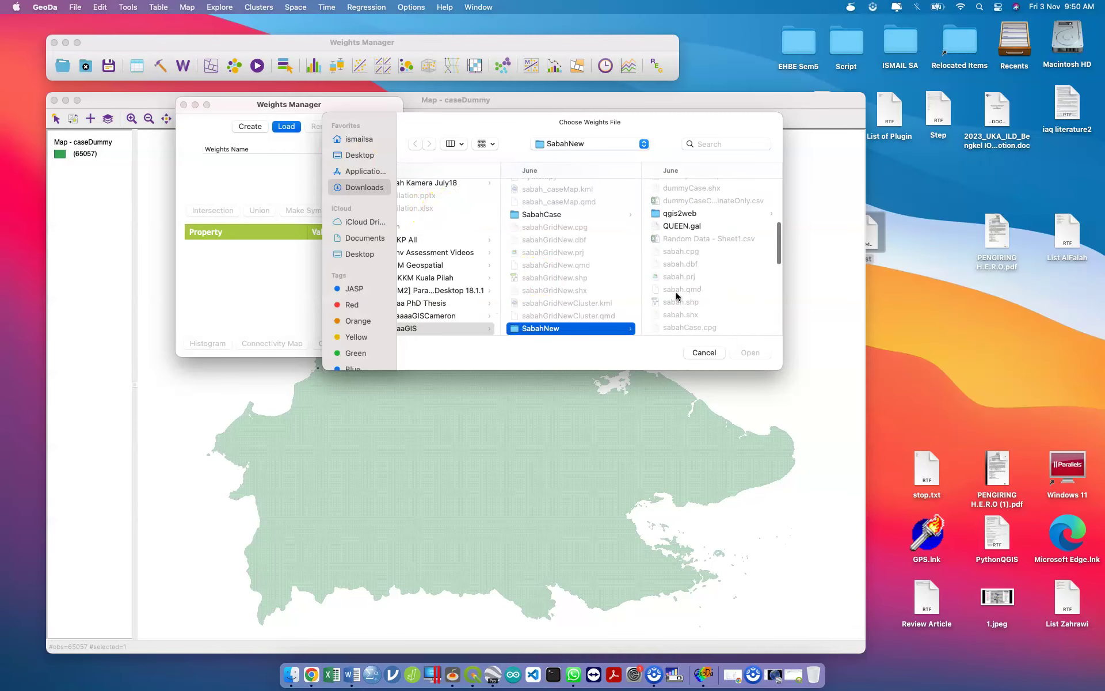
pyautogui.doubleClick(693, 224)
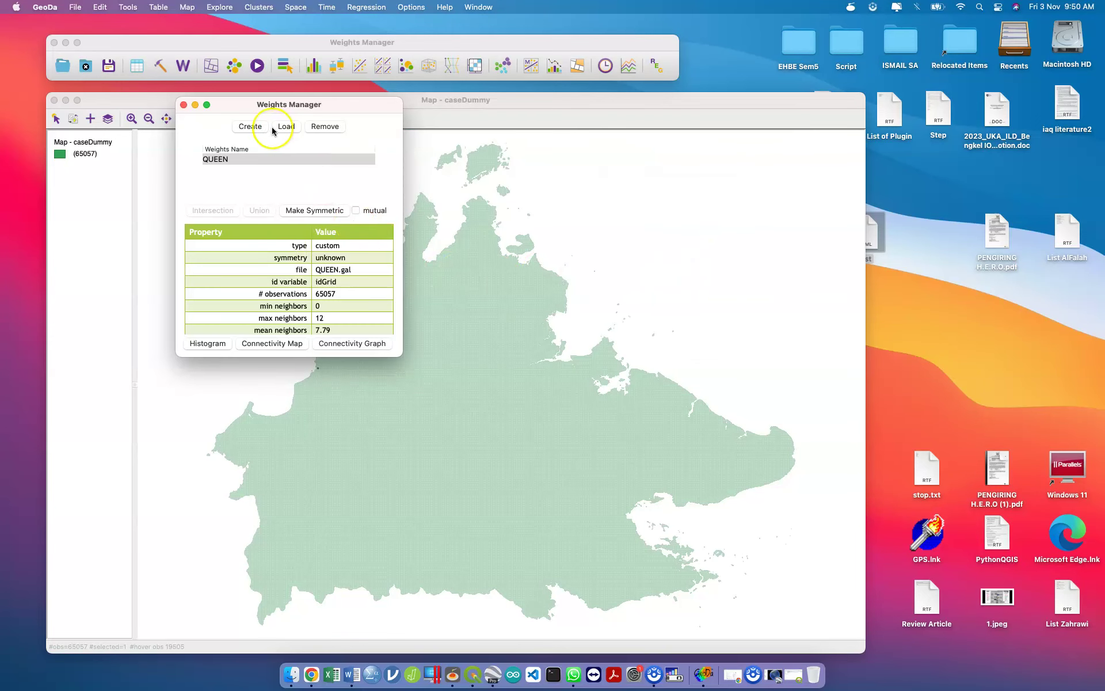
pyautogui.click(183, 104)
# Start a Univariate Local Moran's I analysis on the case variable using the QUEEN weights.
pyautogui.click(277, 7)
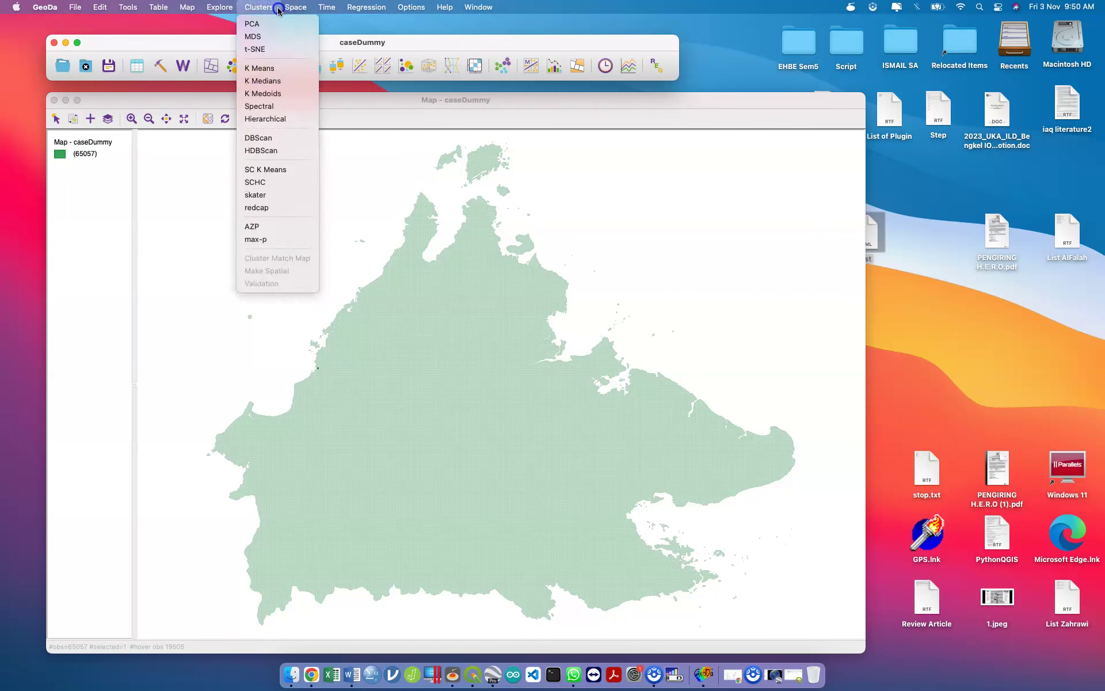
pyautogui.moveTo(295, 7)
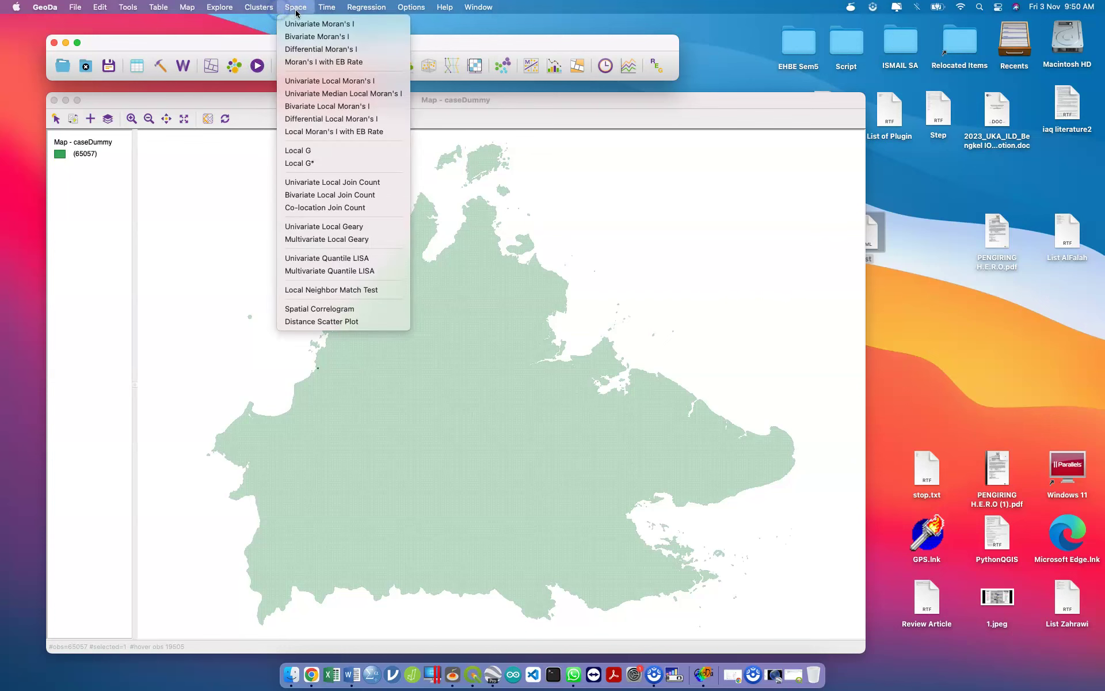
pyautogui.click(345, 82)
pyautogui.scroll(-2, 514, 362)
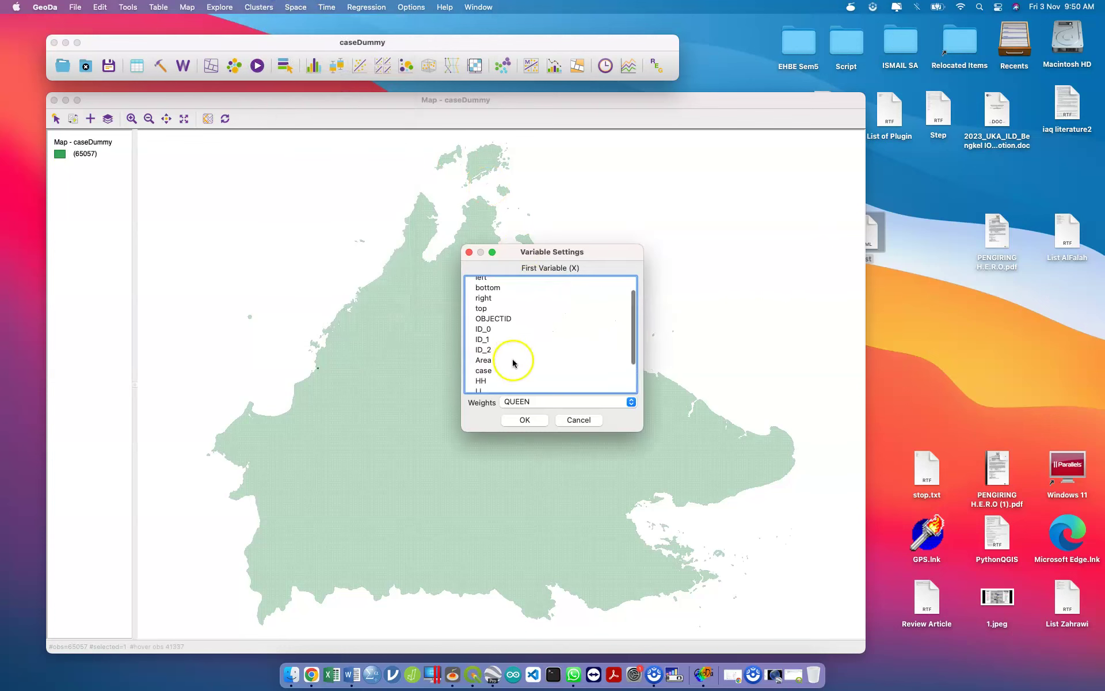
pyautogui.click(493, 361)
pyautogui.click(529, 421)
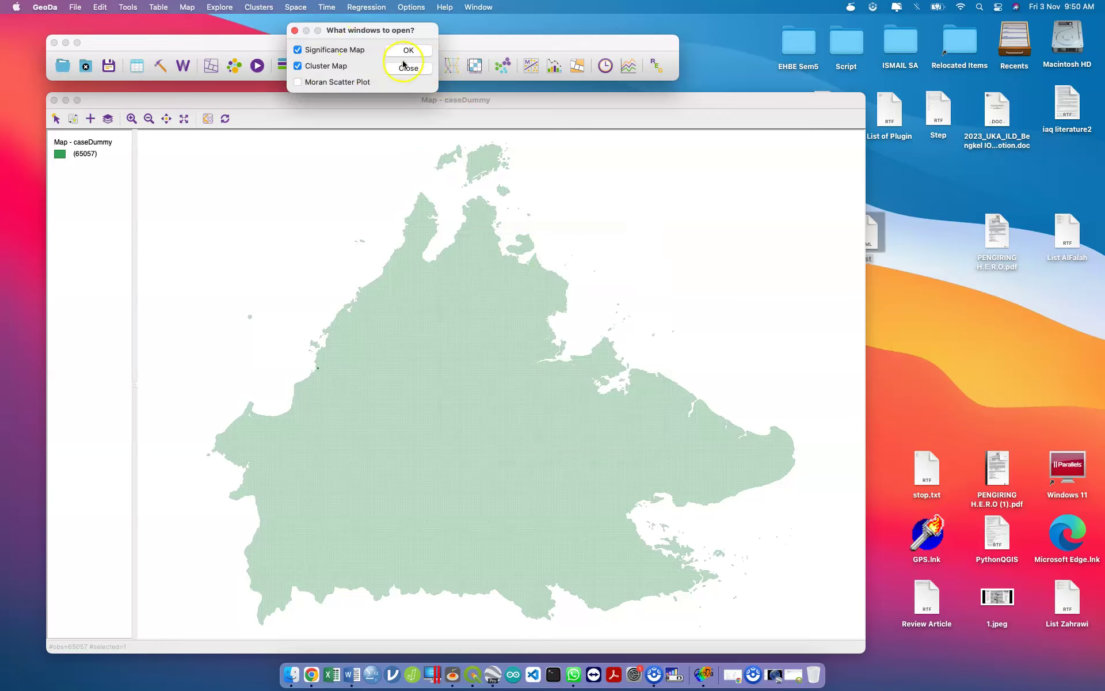
# Generate the significance map, cluster map and Moran scatter plot, ignoring the non-responsive application alert.
pyautogui.click(351, 82)
pyautogui.click(408, 51)
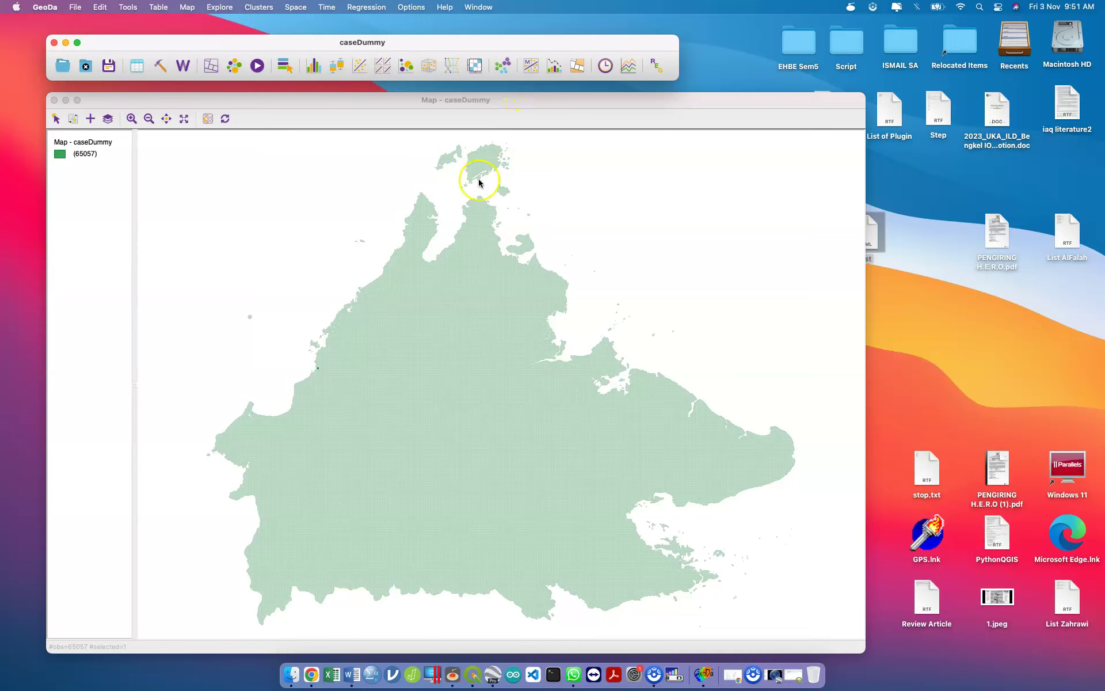
pyautogui.click(455, 191)
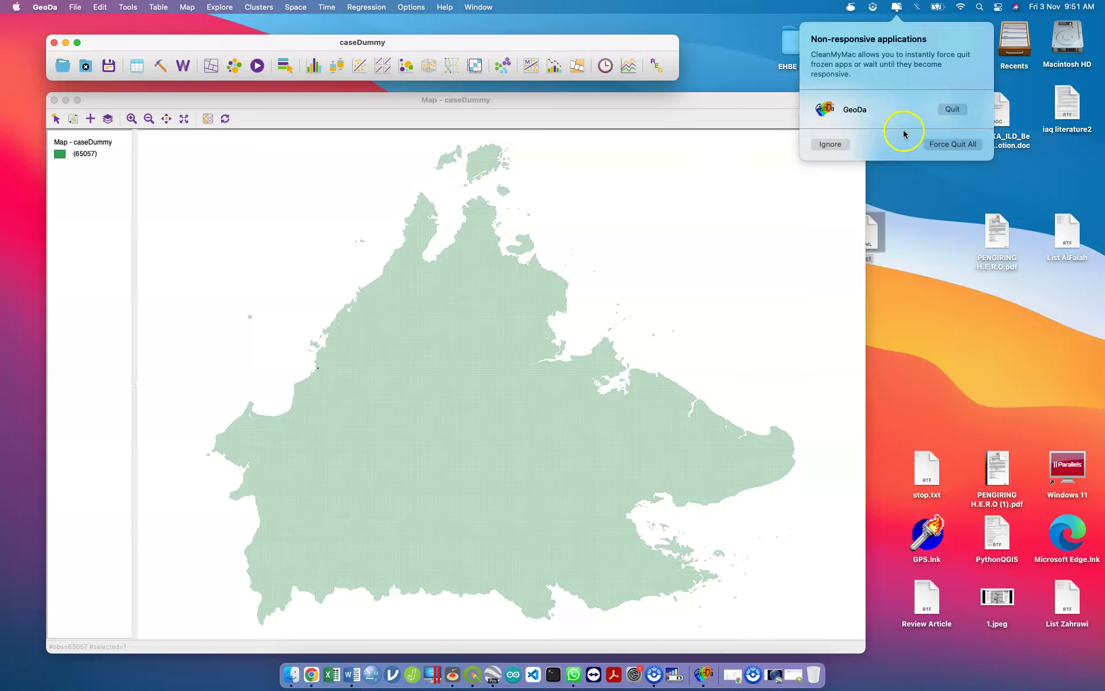
pyautogui.click(829, 145)
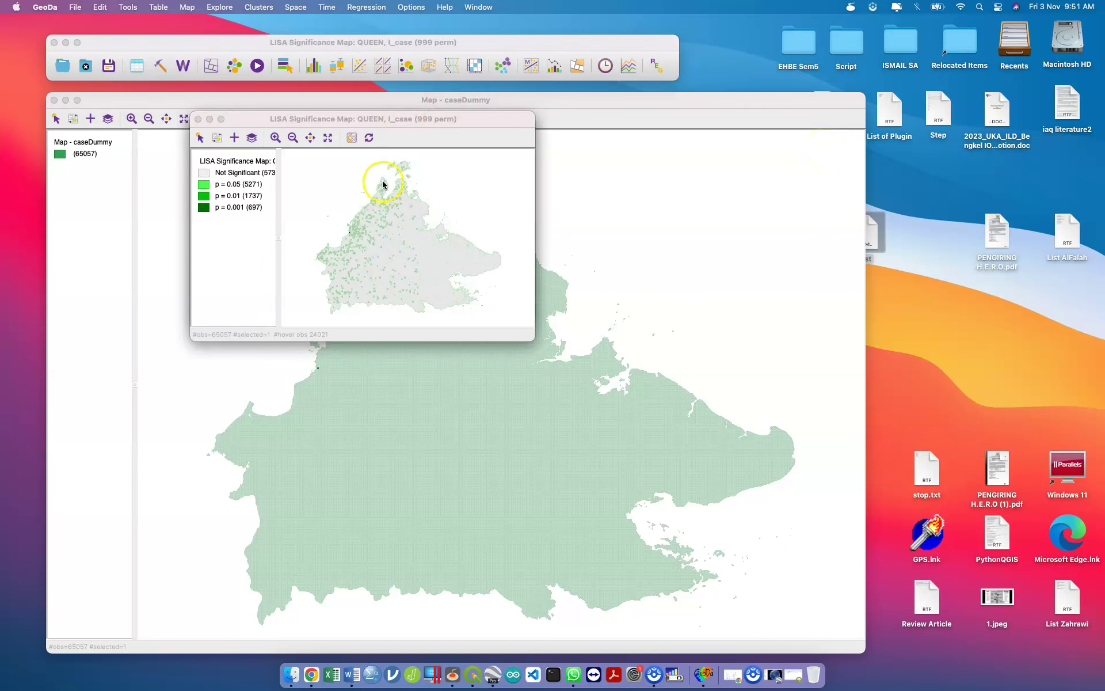
# Spread out the LISA result windows and enlarge the cluster map with its High-High cells selected.
pyautogui.moveTo(357, 120); pyautogui.dragTo(724, 103)
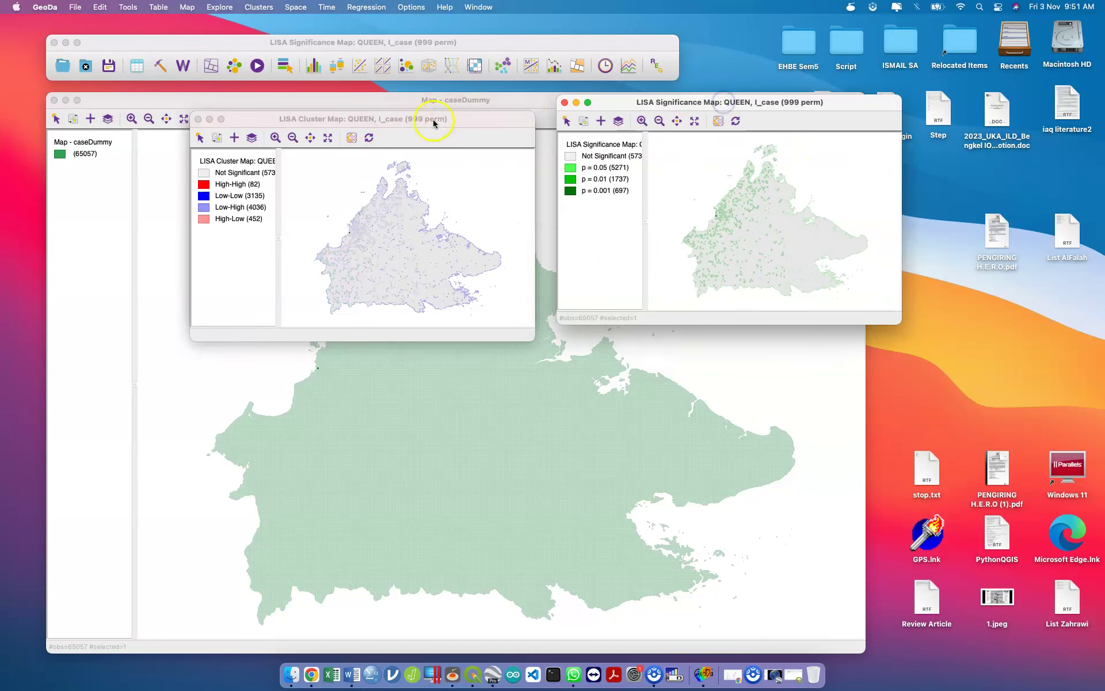
pyautogui.moveTo(432, 127); pyautogui.dragTo(853, 234)
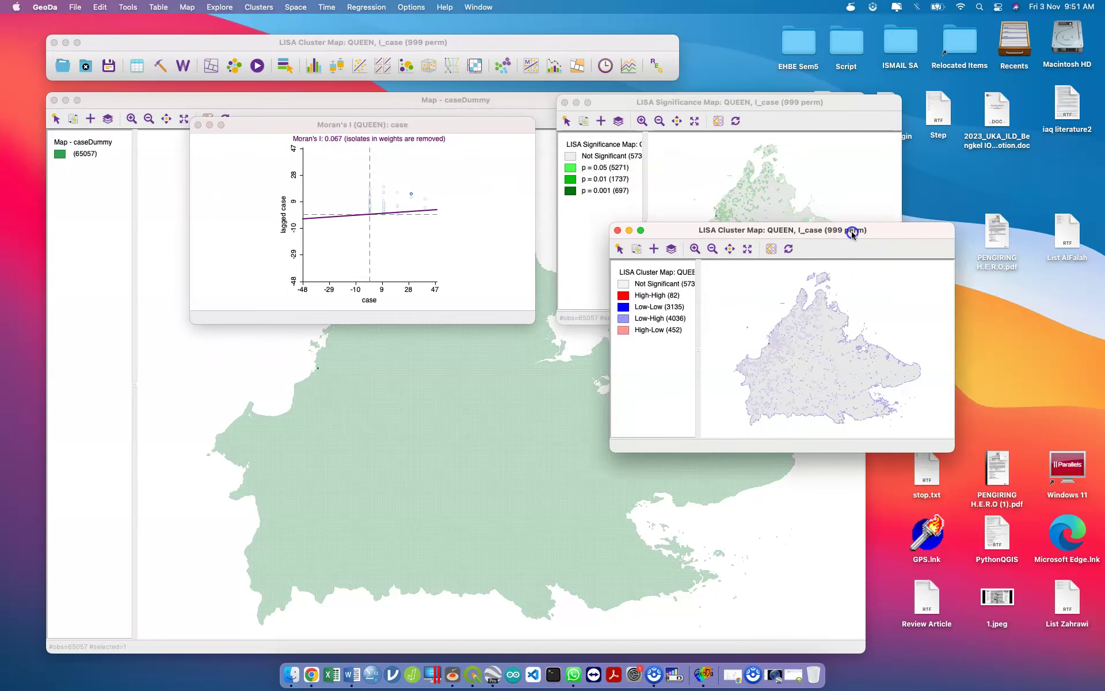
pyautogui.click(626, 297)
pyautogui.moveTo(611, 450); pyautogui.dragTo(350, 532)
pyautogui.moveTo(613, 232); pyautogui.dragTo(276, 49)
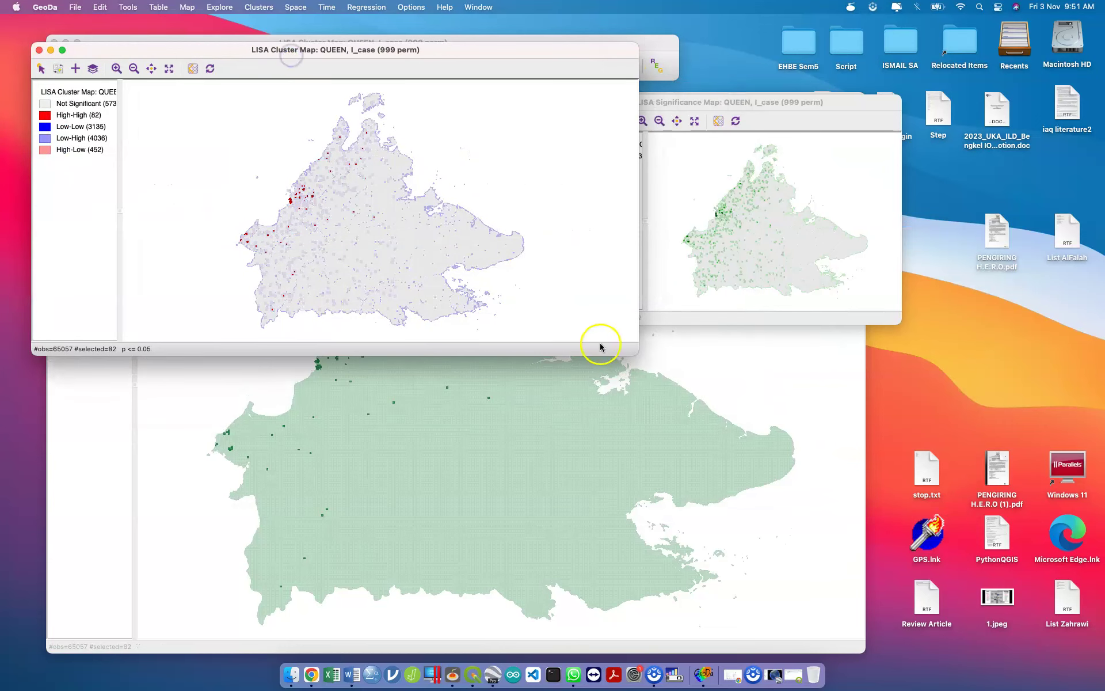
pyautogui.moveTo(639, 349); pyautogui.dragTo(1003, 654)
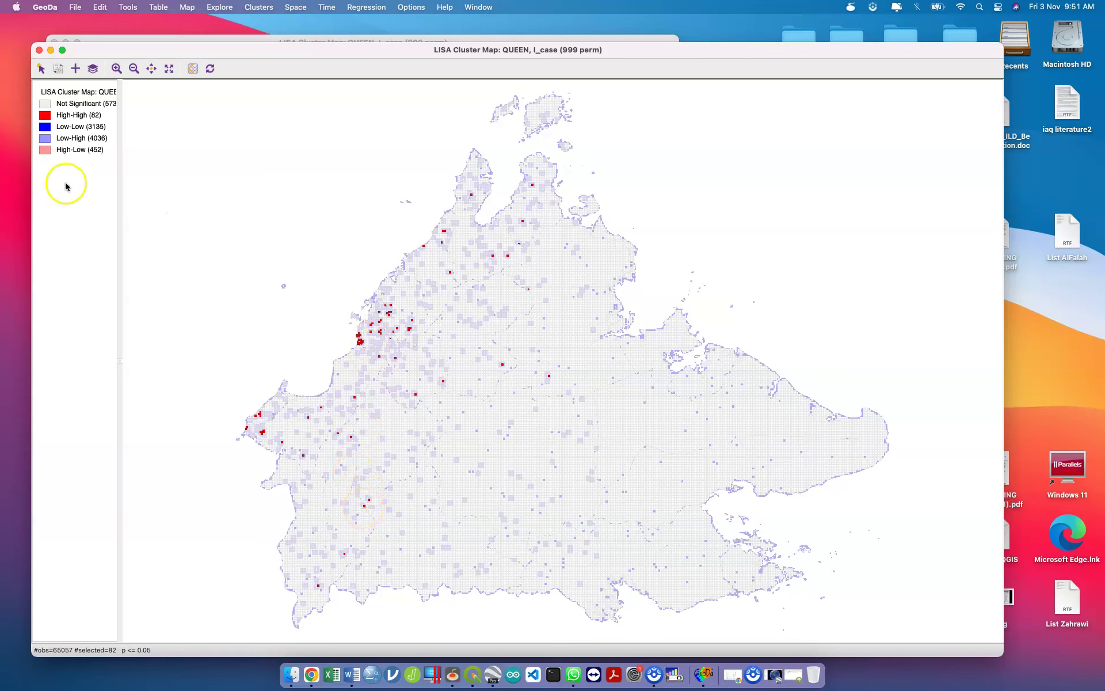
# Highlight the High-Low, Low-Low and Low-High categories in turn on the LISA cluster map, finishing with High-Low.
pyautogui.click(45, 151)
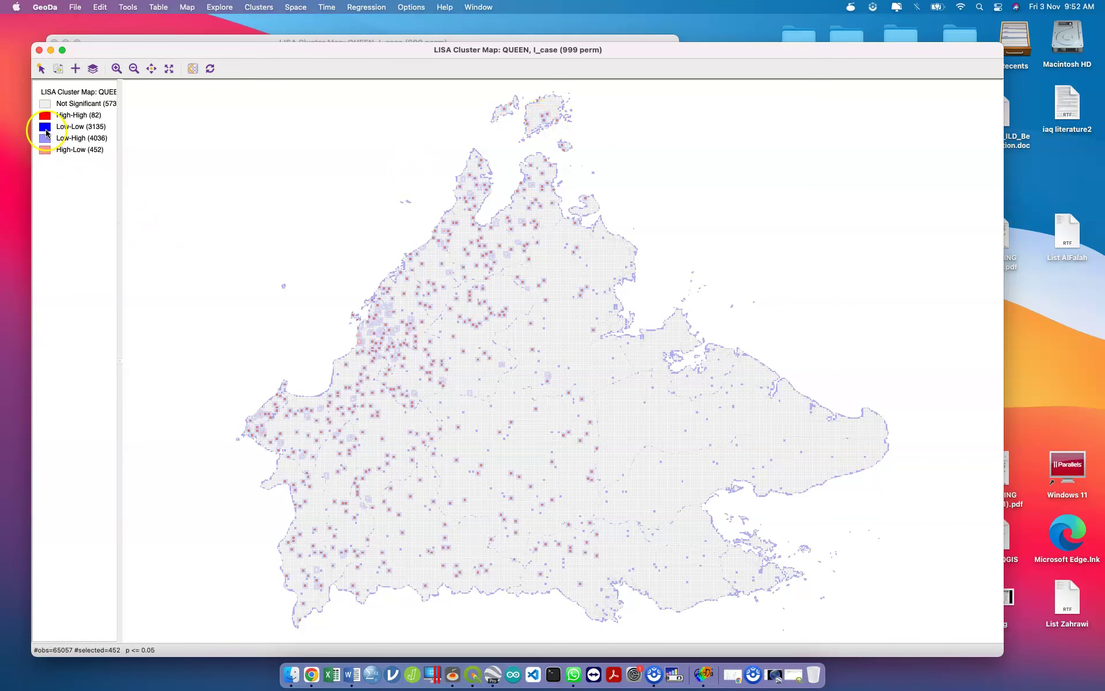
pyautogui.click(47, 132)
pyautogui.click(48, 137)
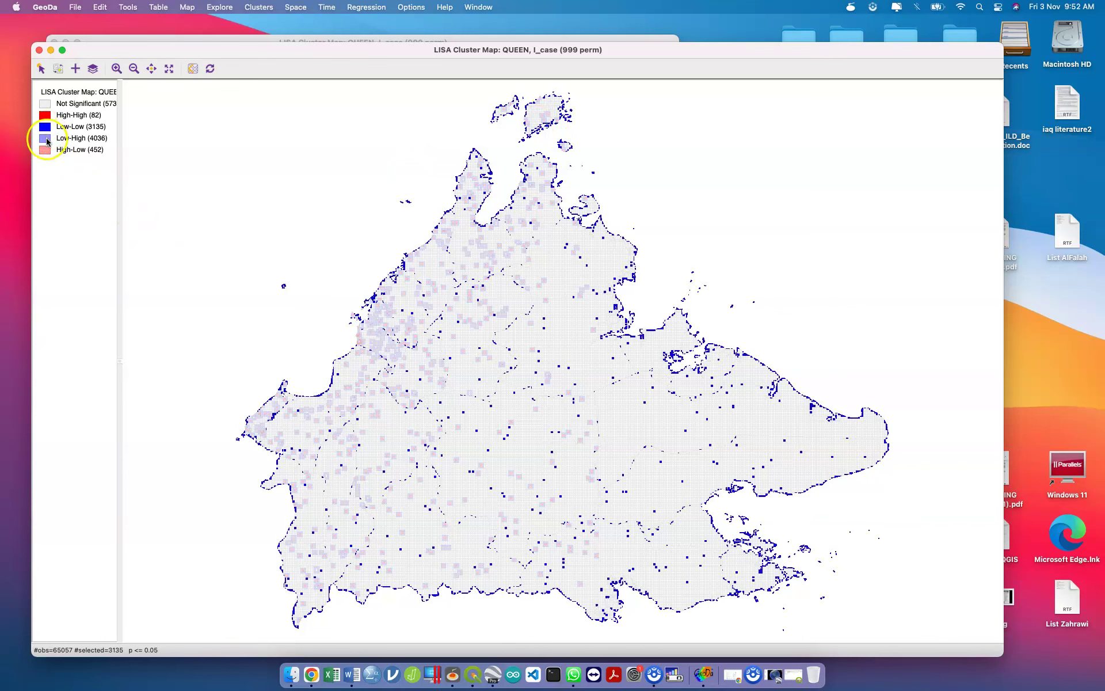
pyautogui.click(47, 148)
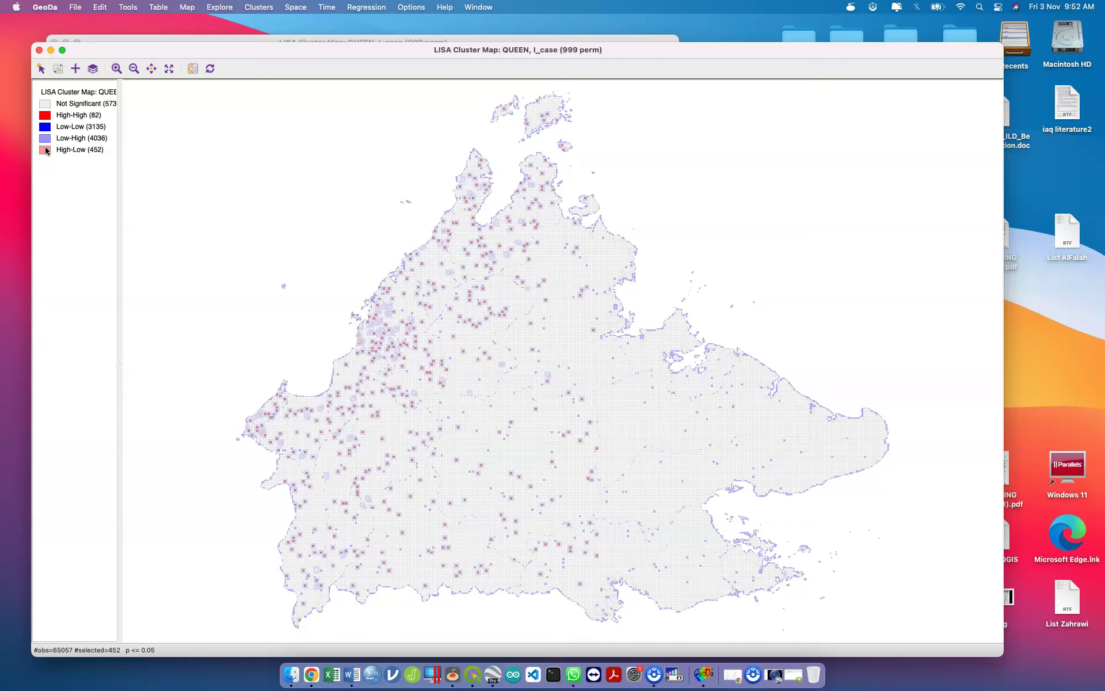
# Close the LISA cluster map, significance map and Moran scatter plot, and clear the selection on the caseDummy map.
pyautogui.click(38, 51)
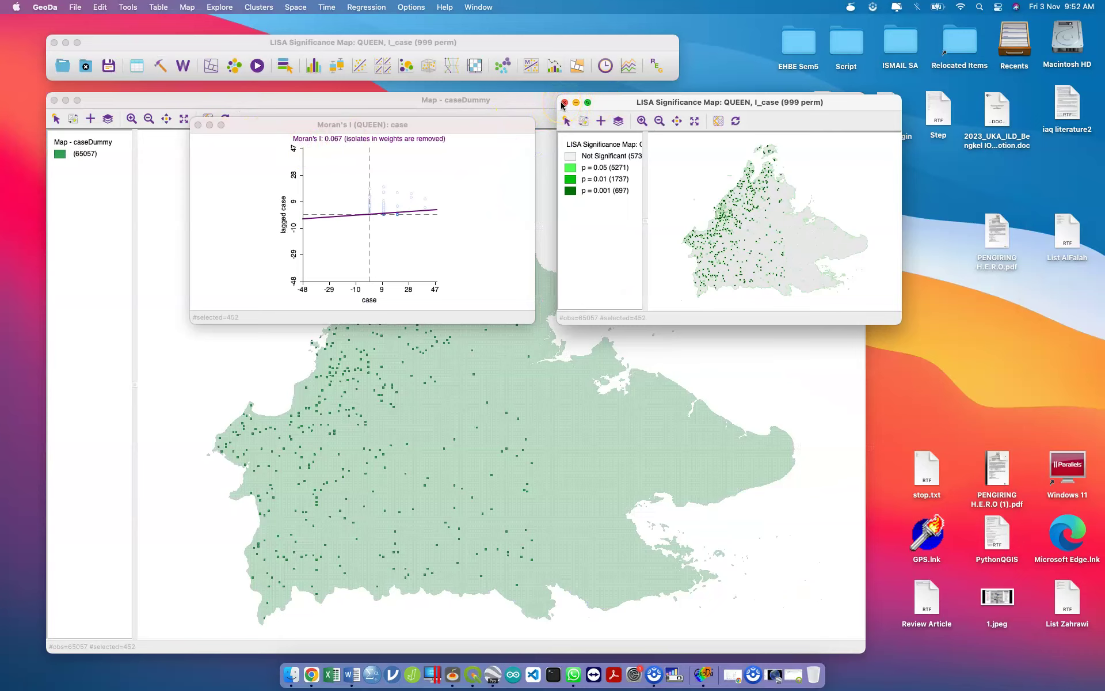
pyautogui.click(564, 103)
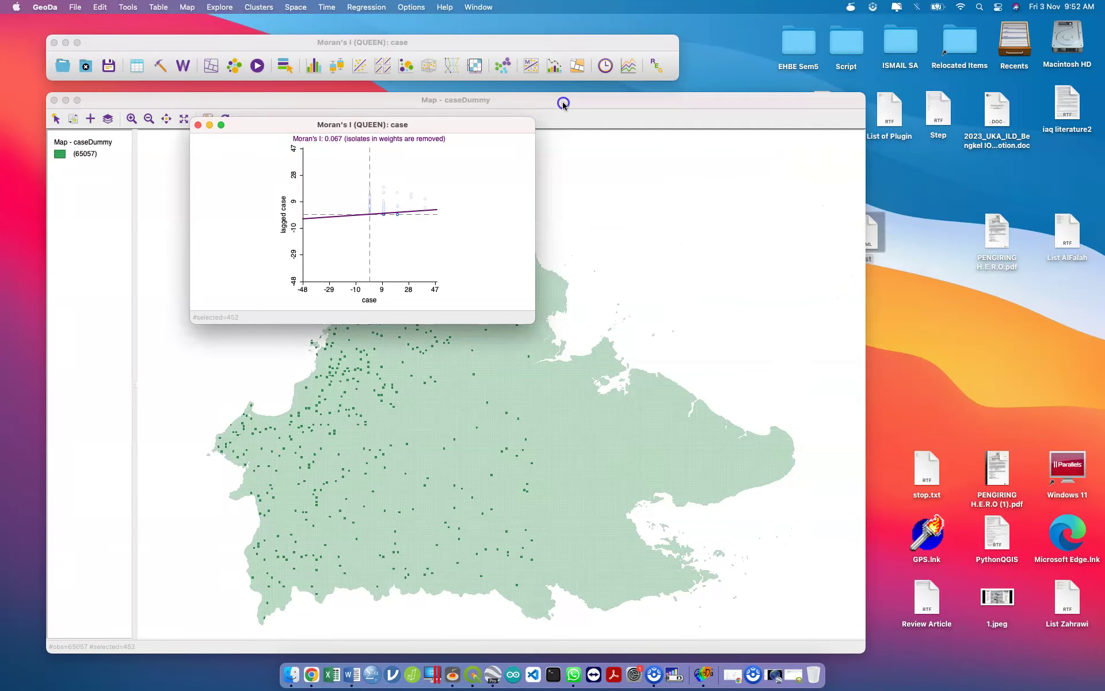
pyautogui.click(197, 126)
pyautogui.click(321, 210)
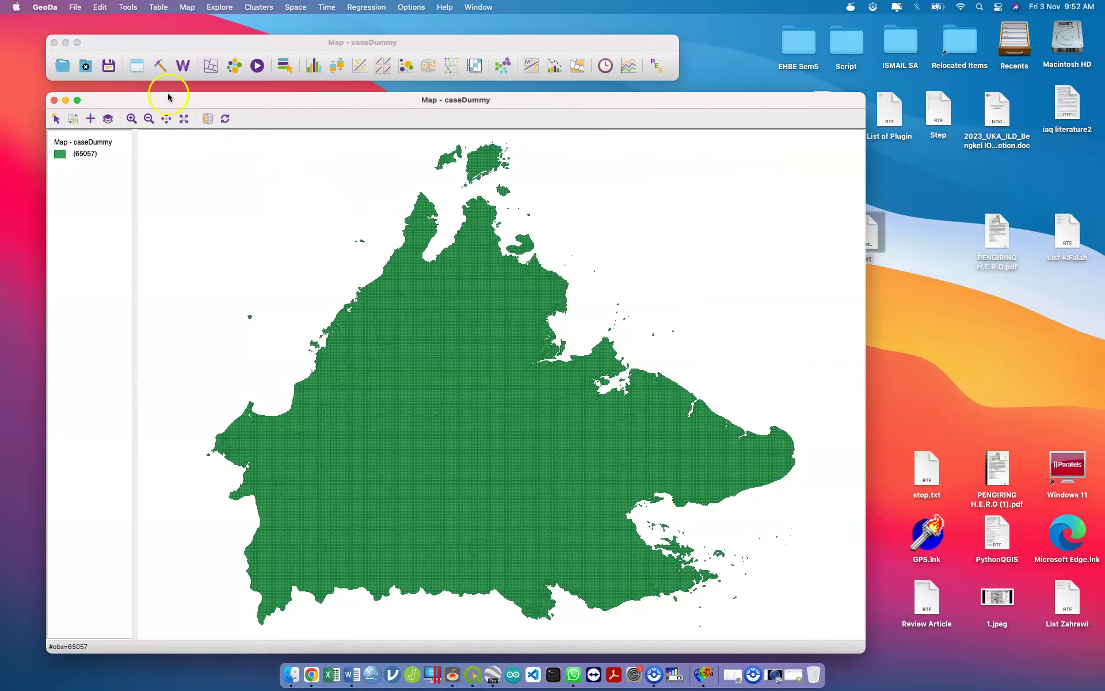
# Close the caseDummy map and quit the application, leaving the desktop with nothing selected.
pyautogui.click(54, 101)
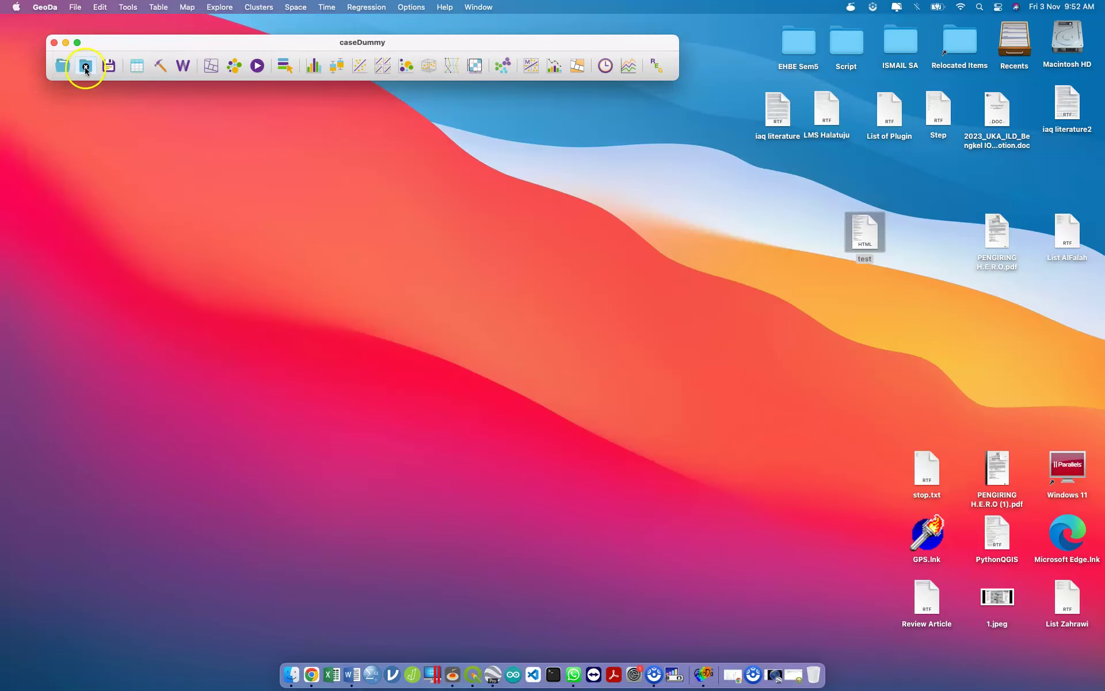
pyautogui.click(54, 43)
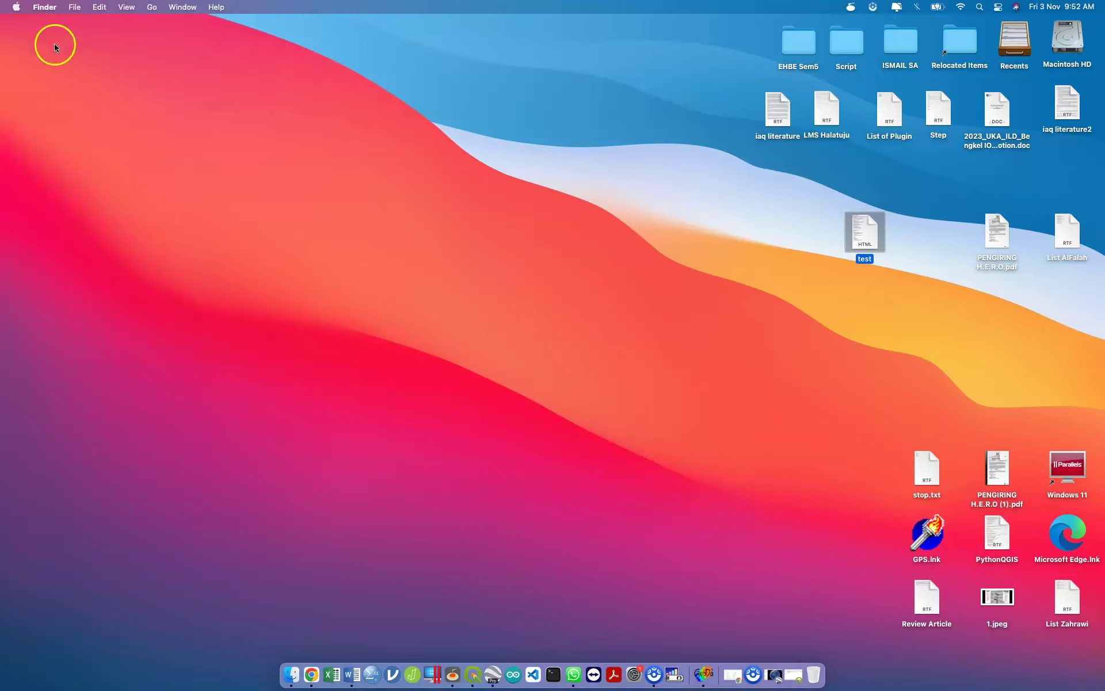
pyautogui.click(494, 292)
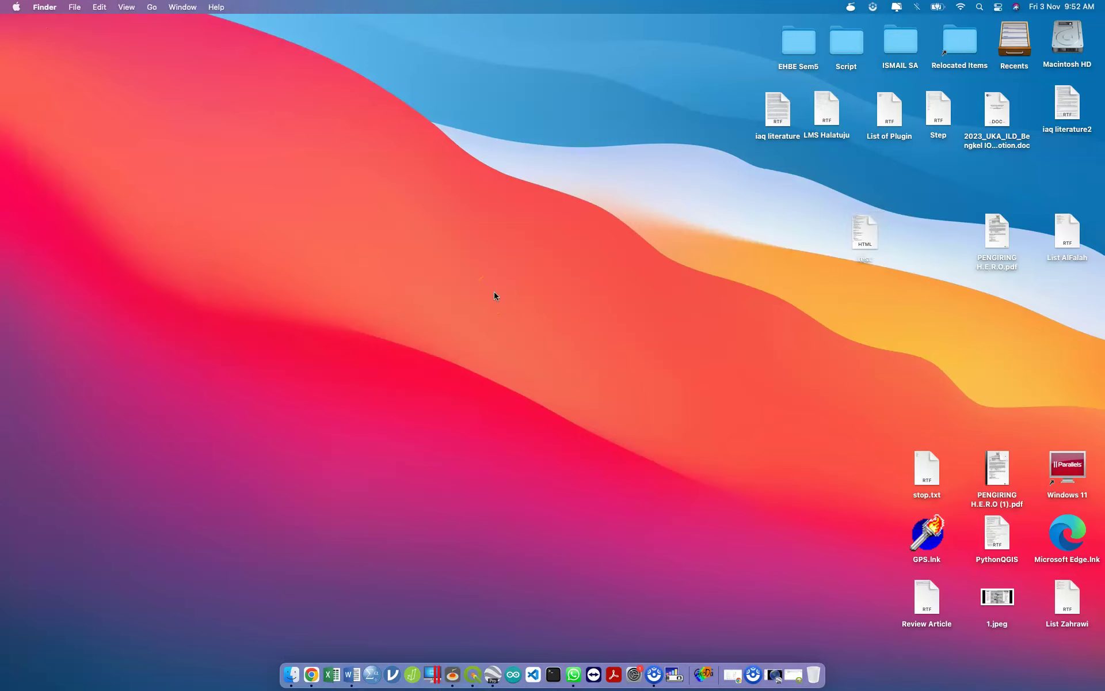